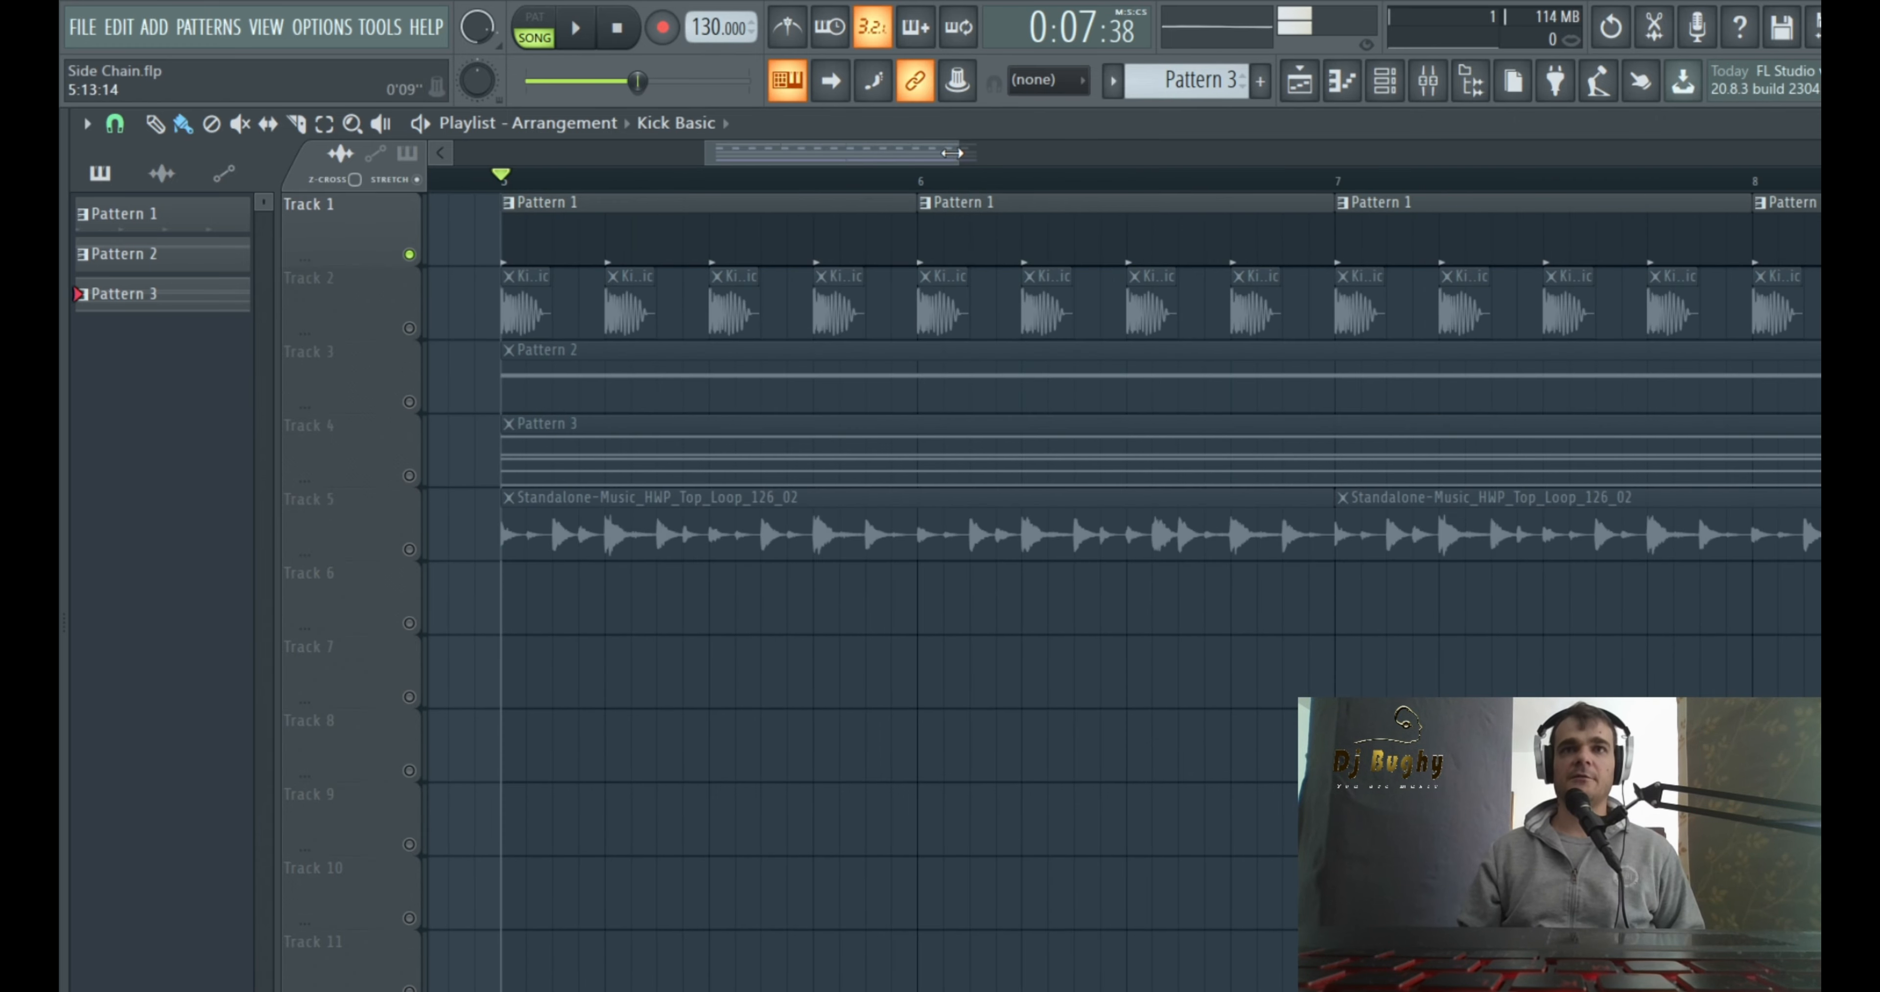
Review the playlist clips, the kick and bass channels in the channel rack, and the mixer inserts
drag(953, 153, 949, 156)
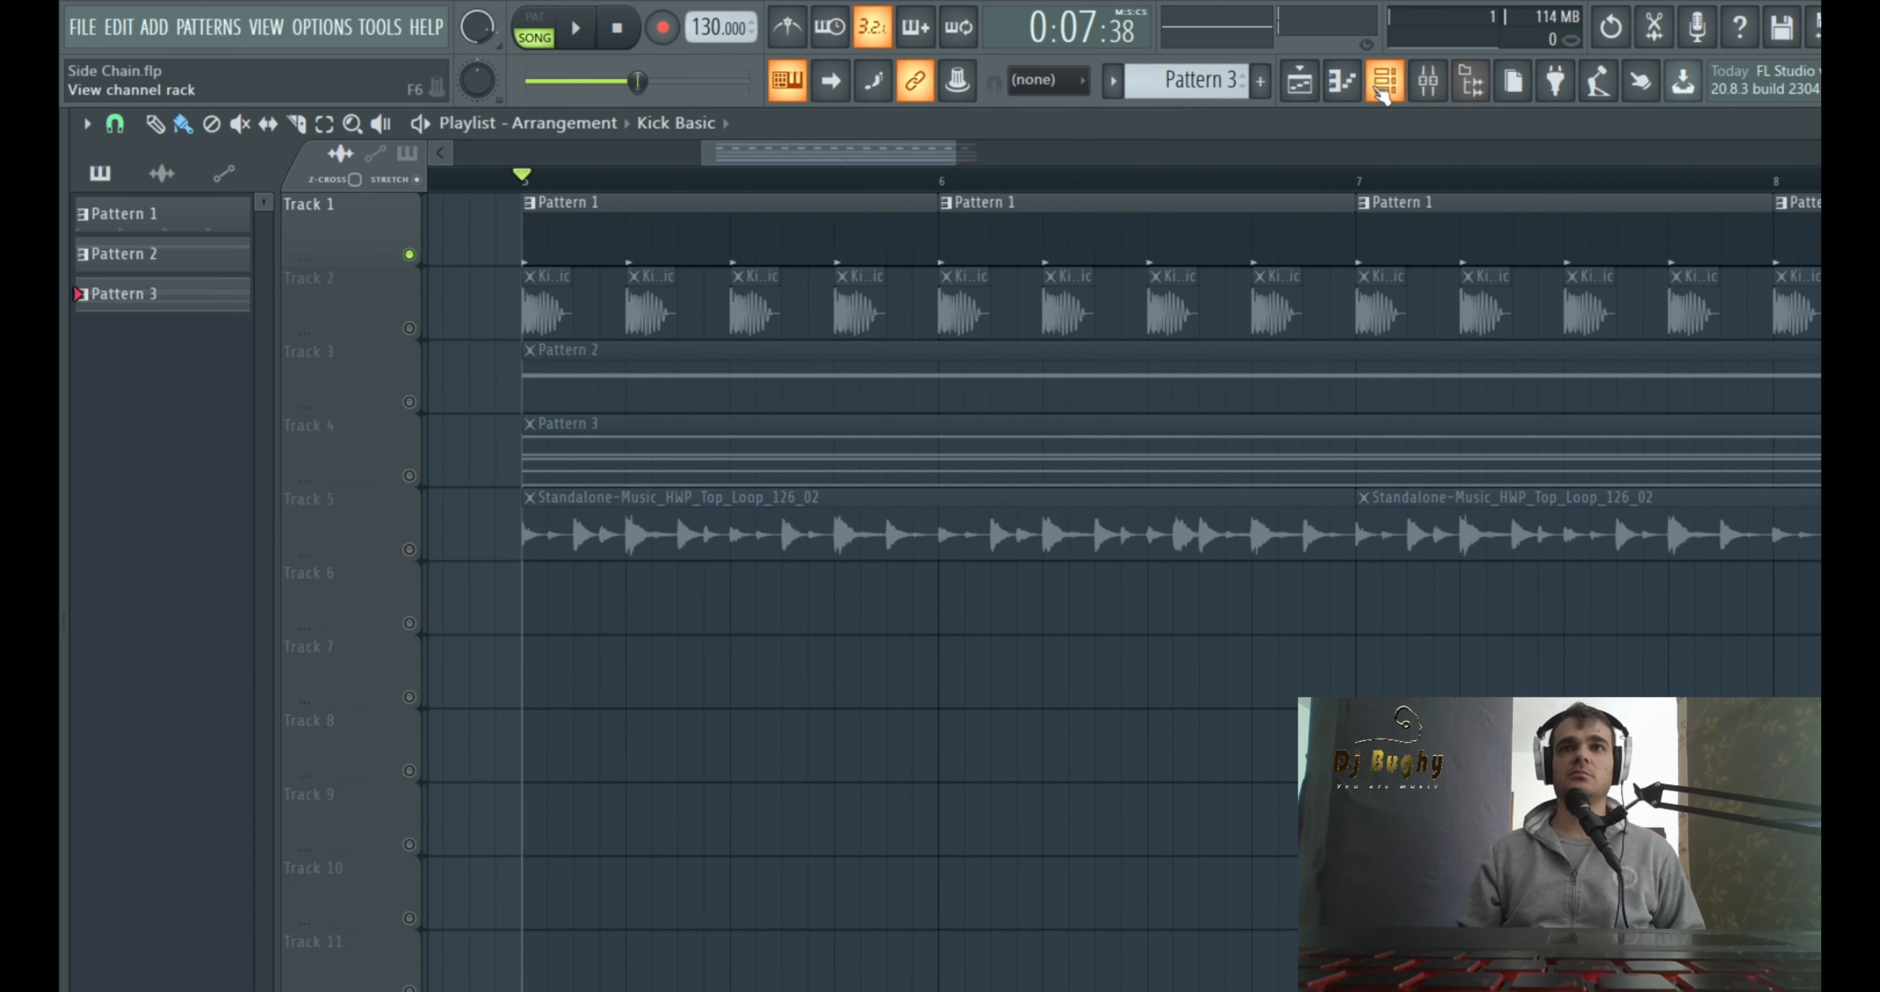
double_click(718, 228)
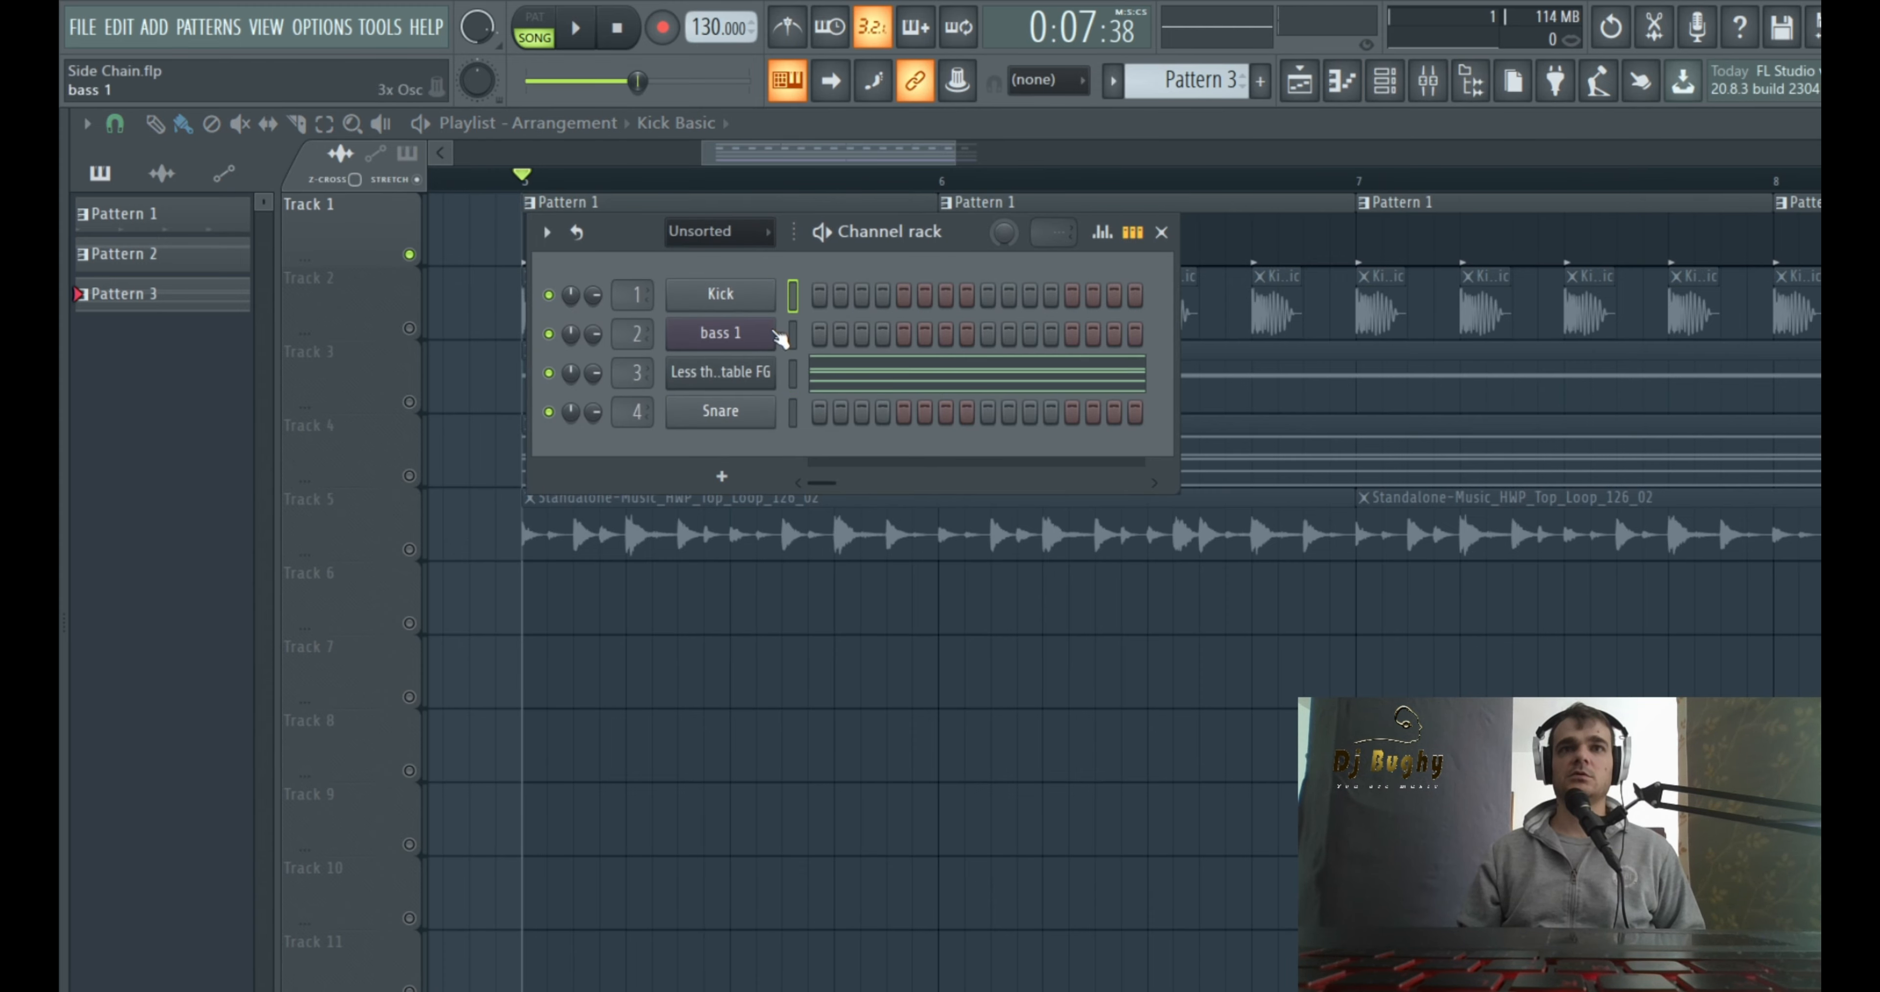
click(726, 295)
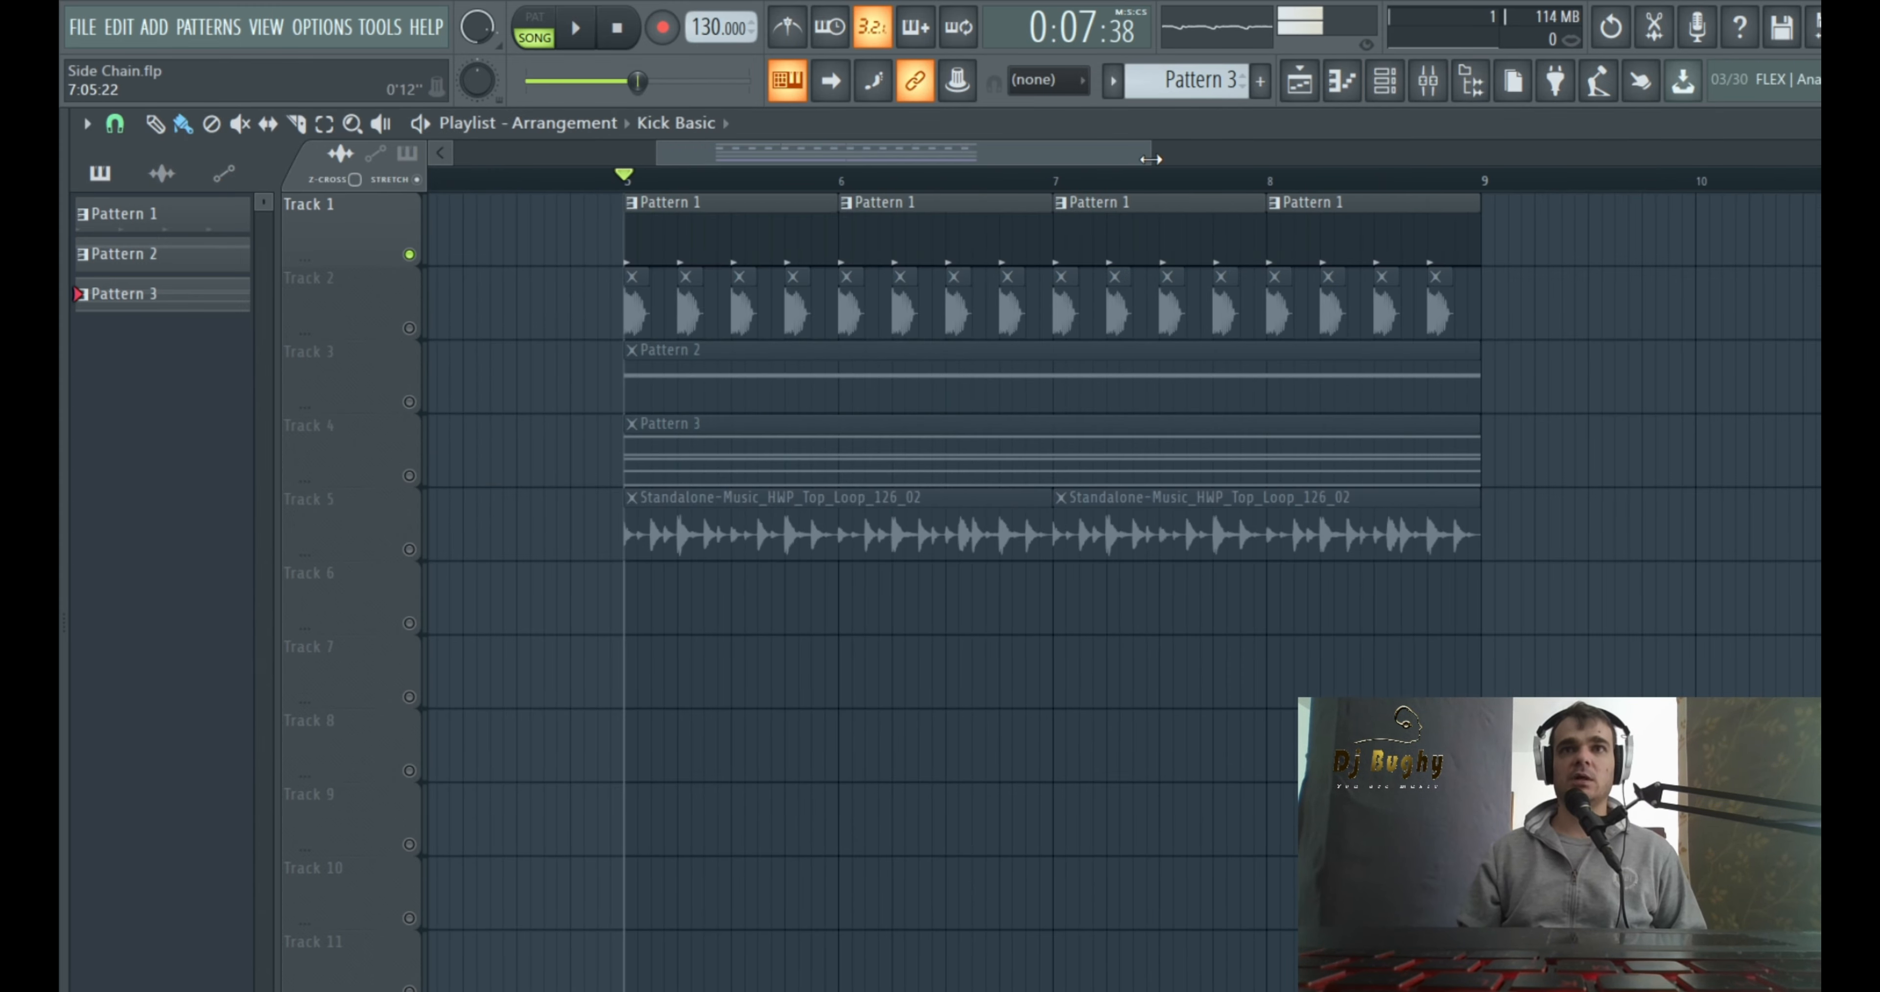
drag(1153, 164, 1001, 164)
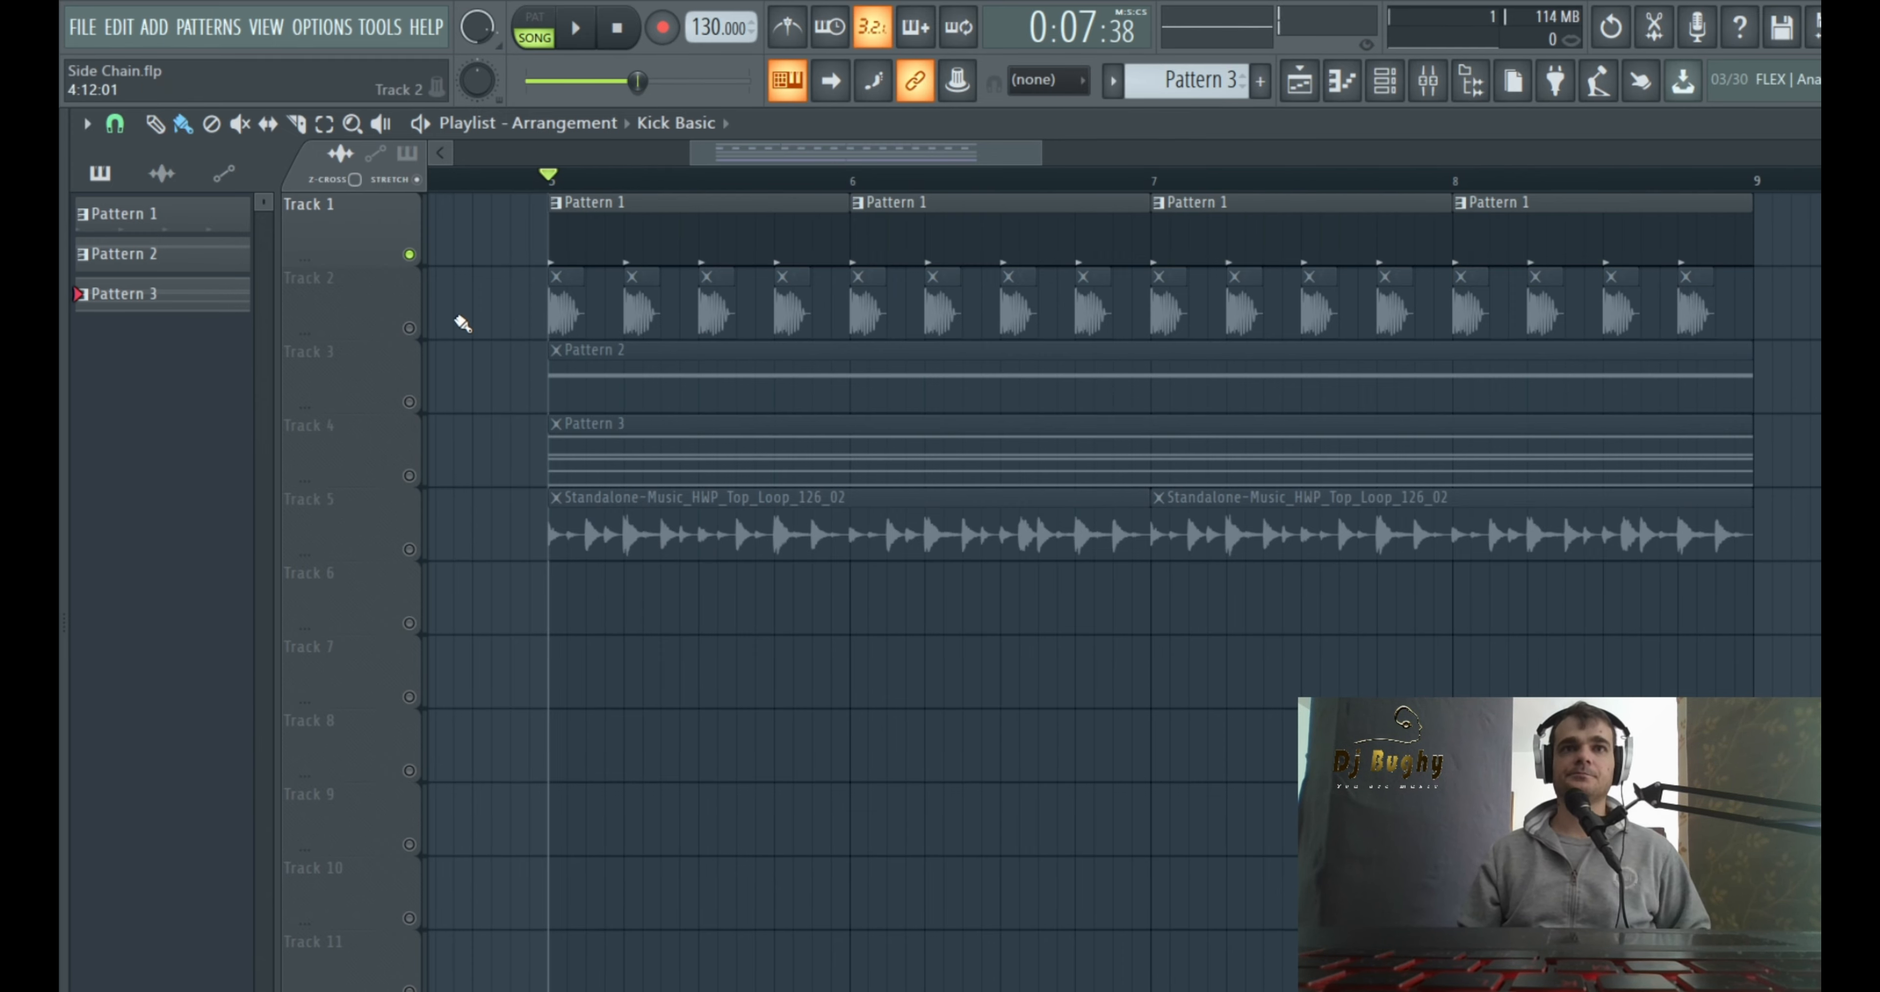
key(F9)
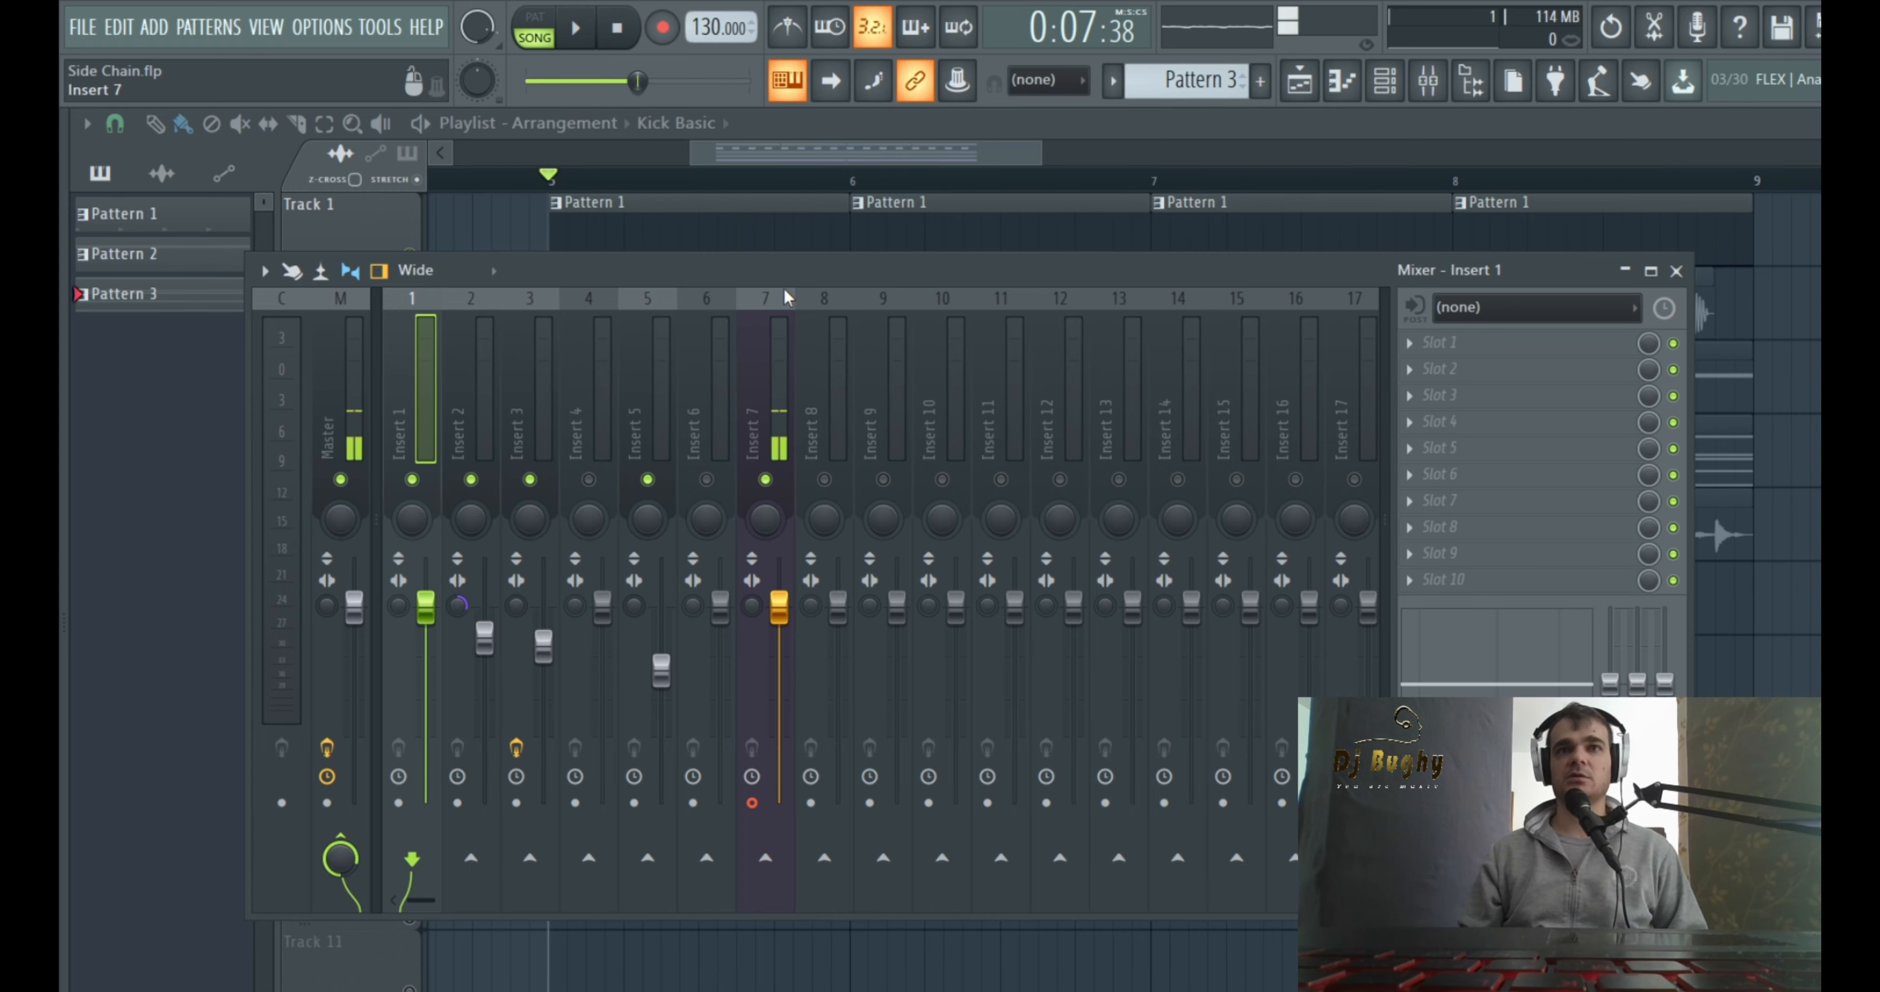
drag(782, 274, 890, 285)
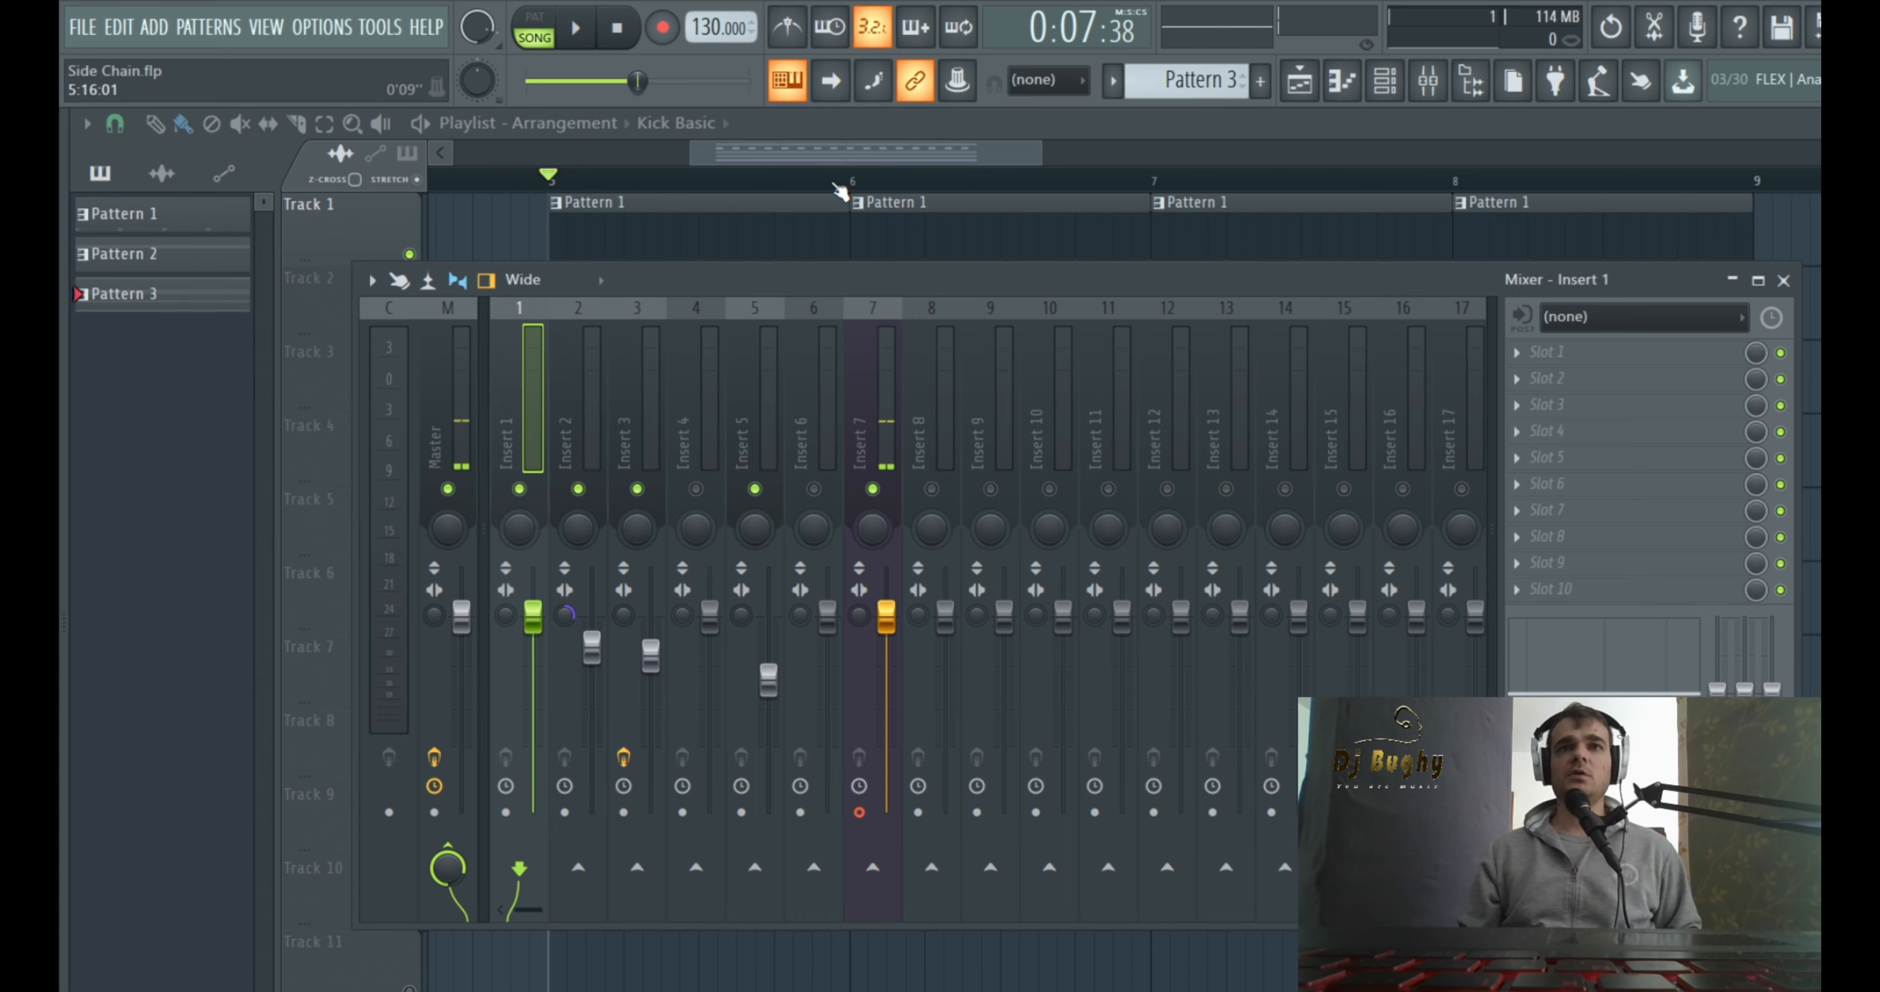
Unmute Track 3 and play it together with the kick while checking their levels in the mixer
drag(825, 158, 824, 158)
click(409, 402)
key(space)
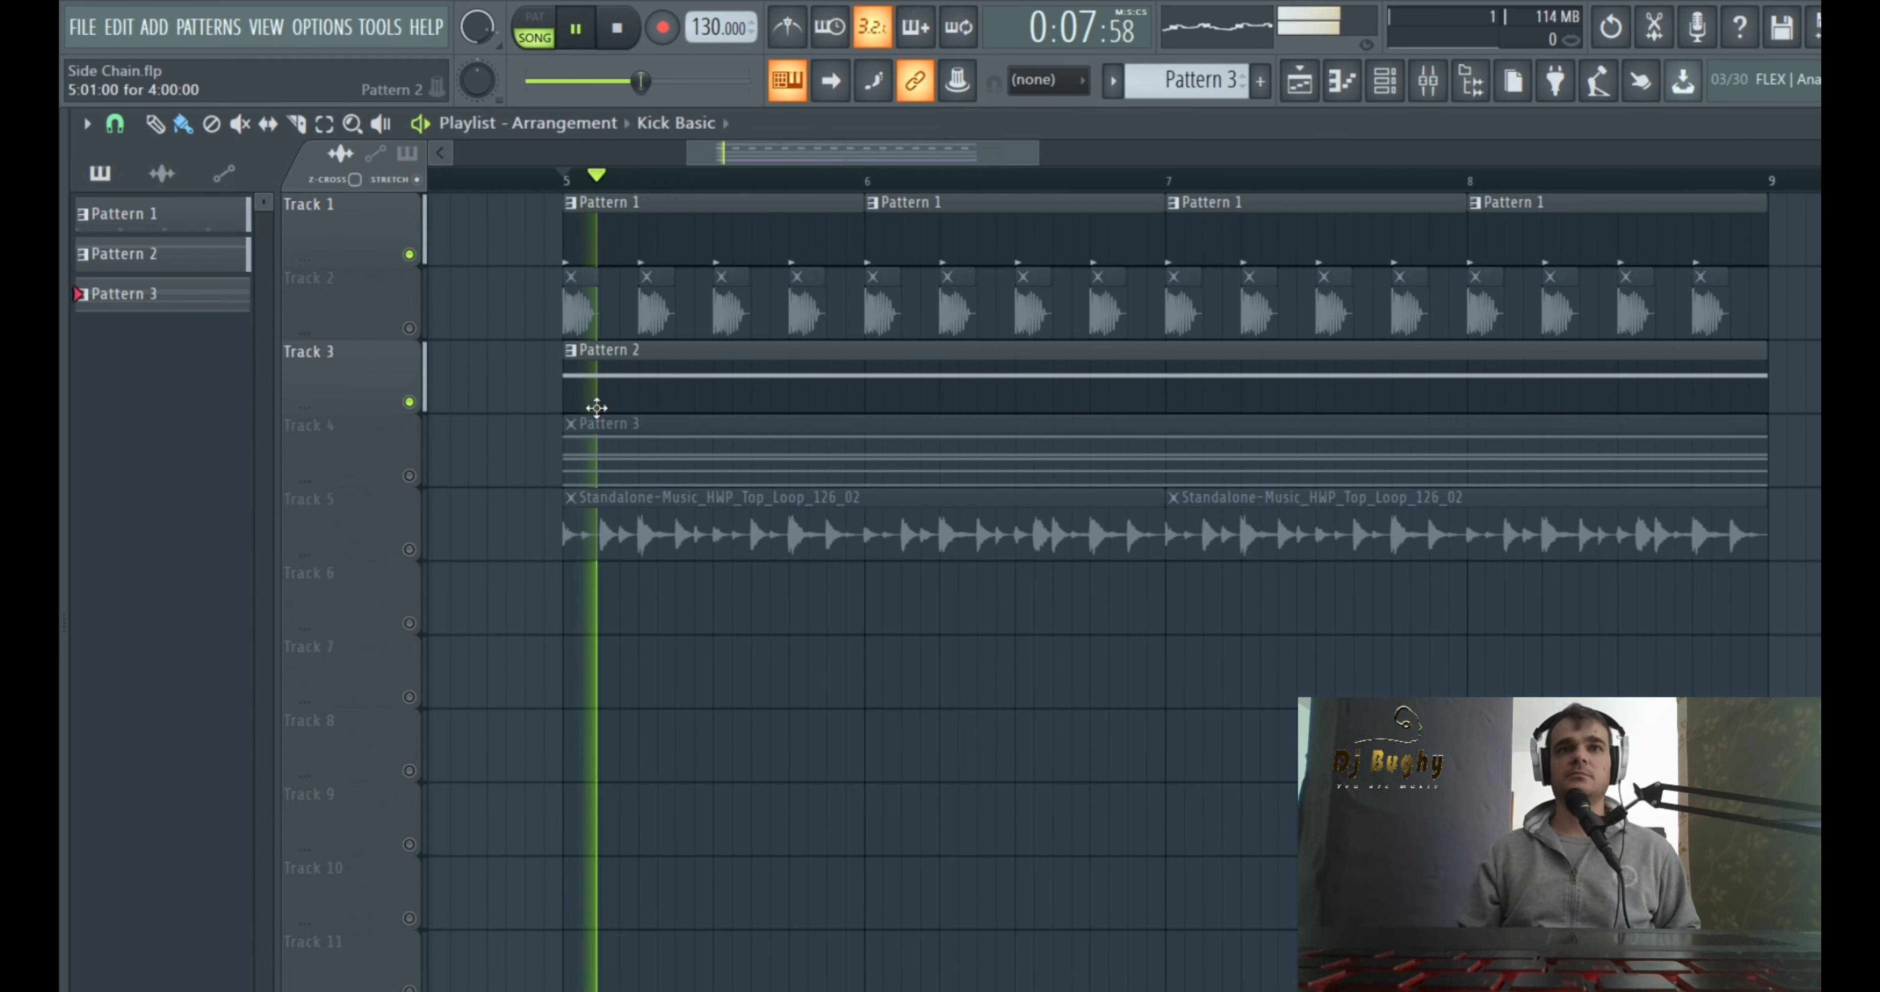
click(1429, 79)
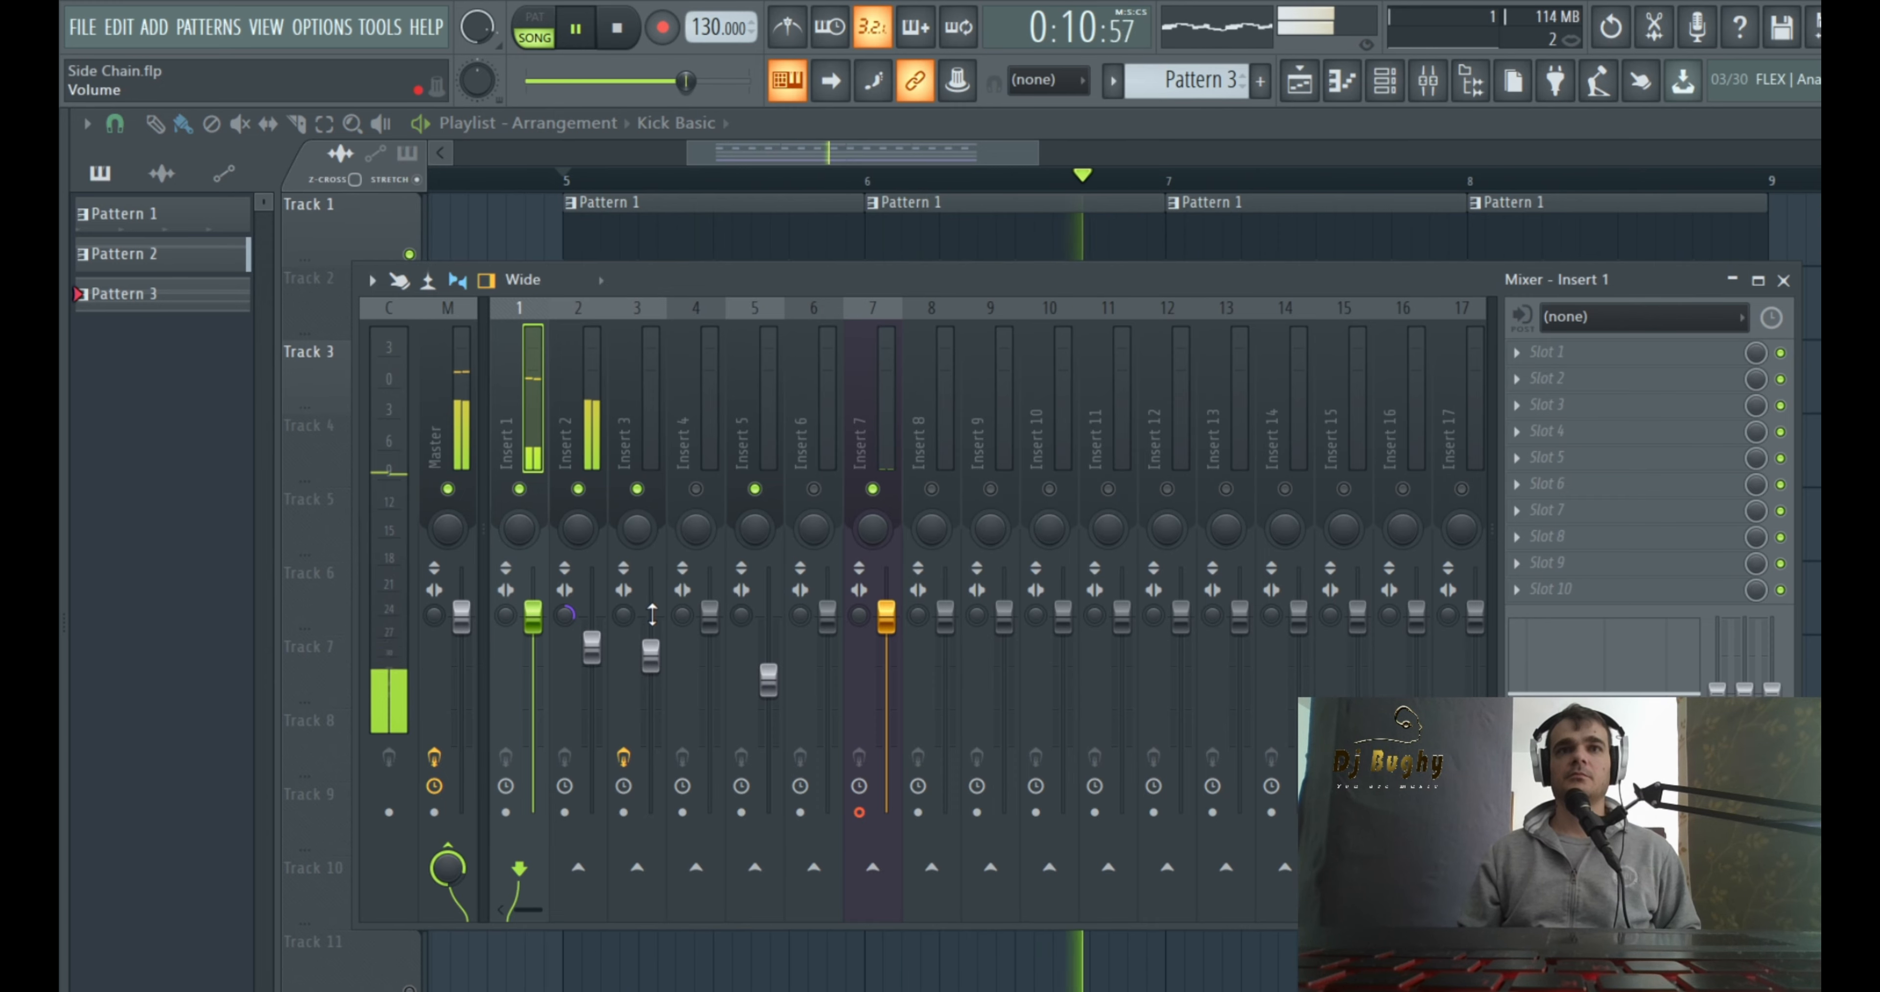
key(space)
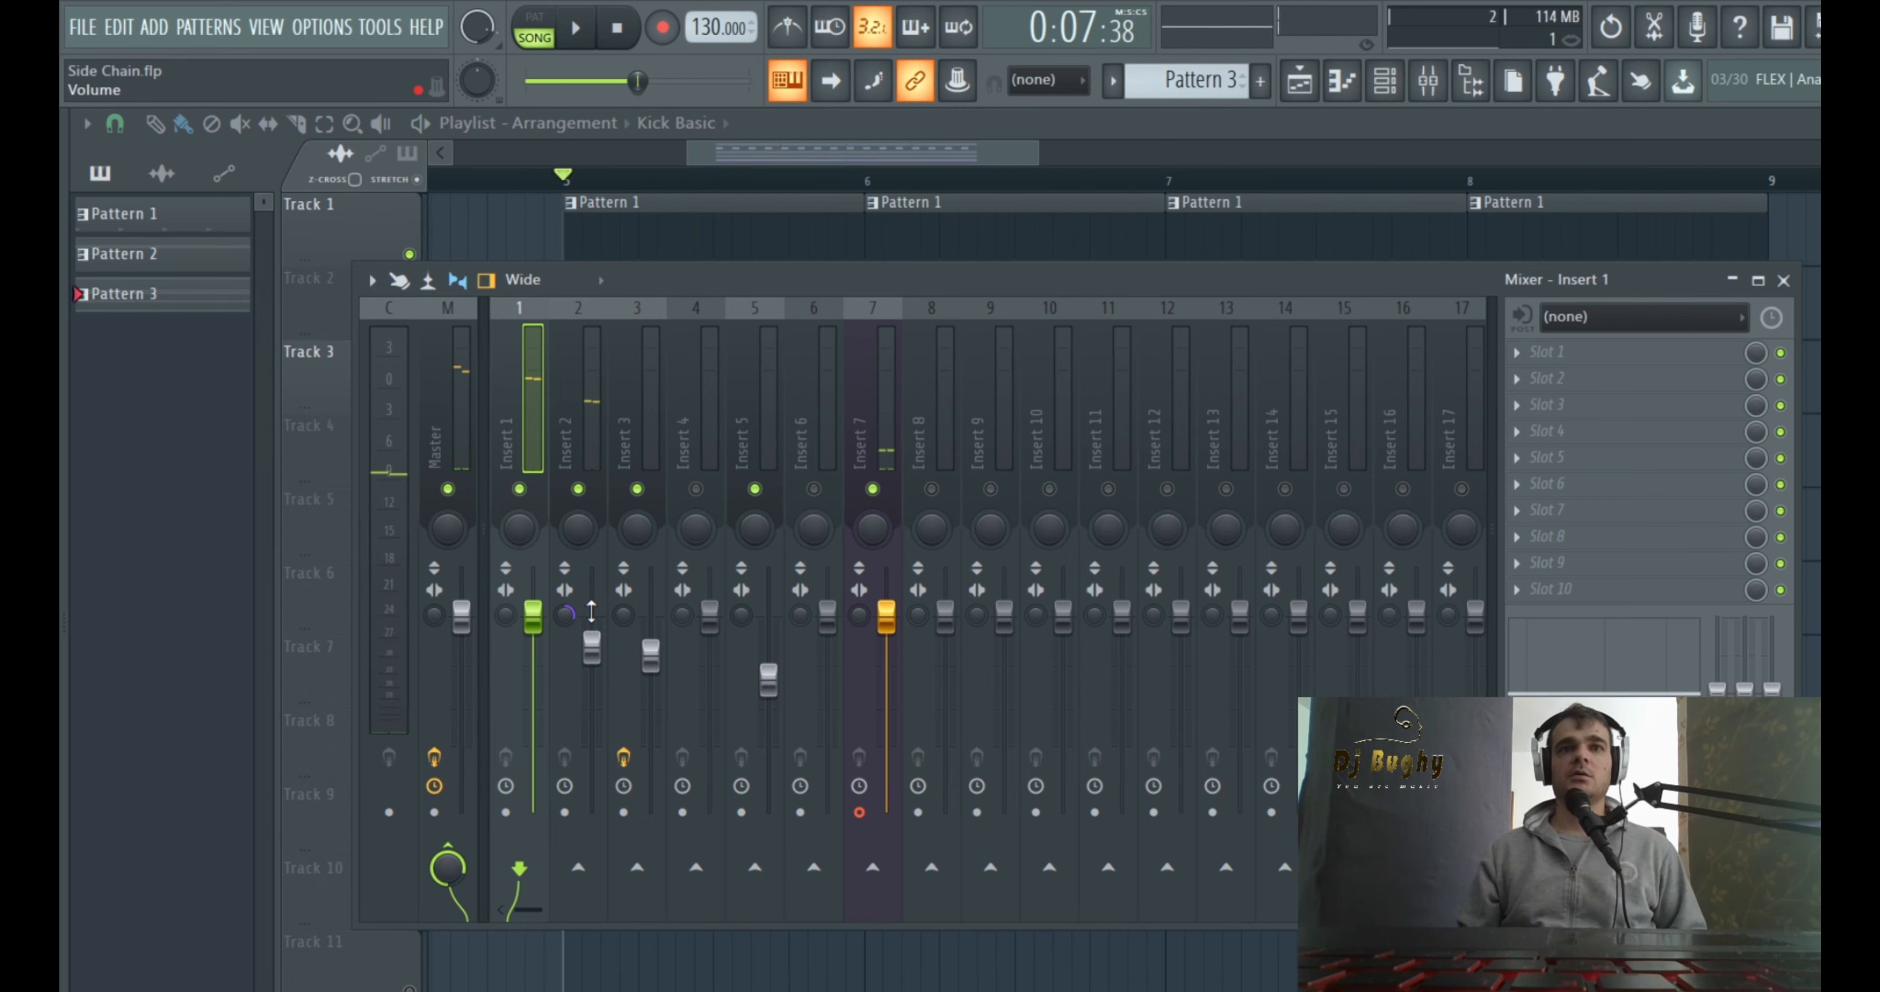
Route the kick on Insert 1 to the bass on Insert 2 as a sidechain send
click(610, 446)
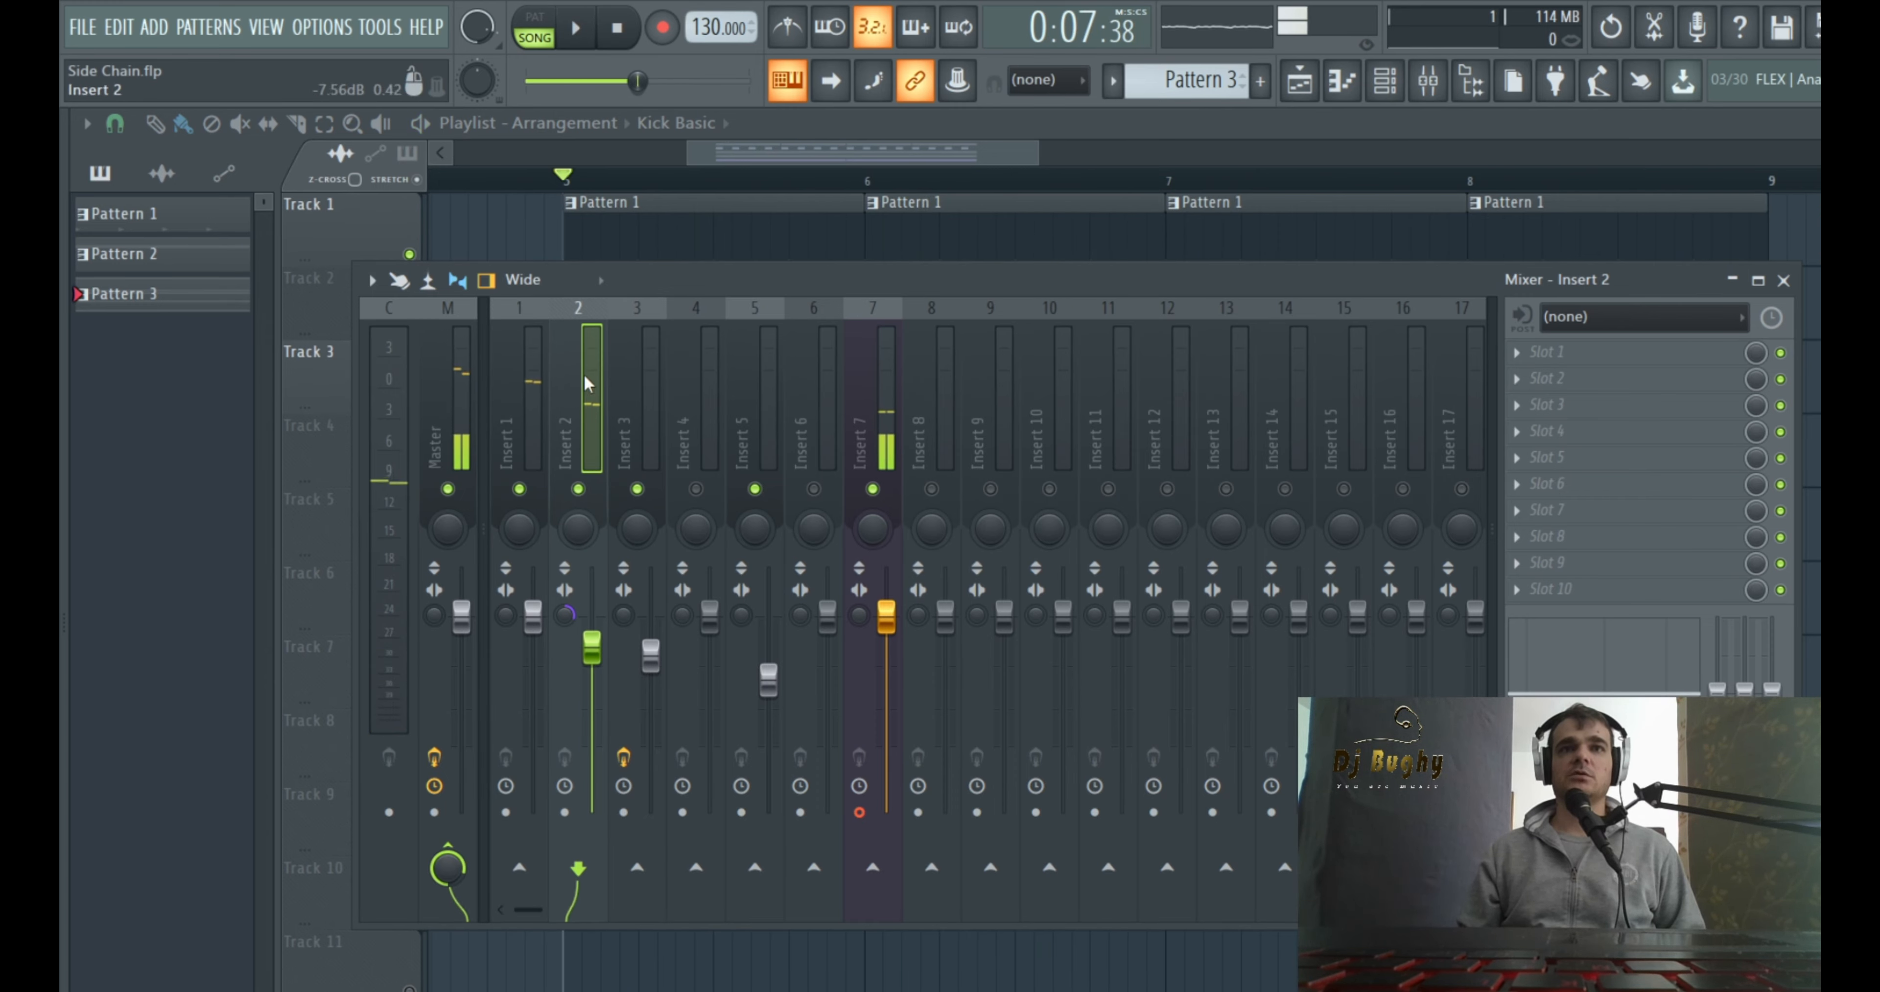
click(505, 383)
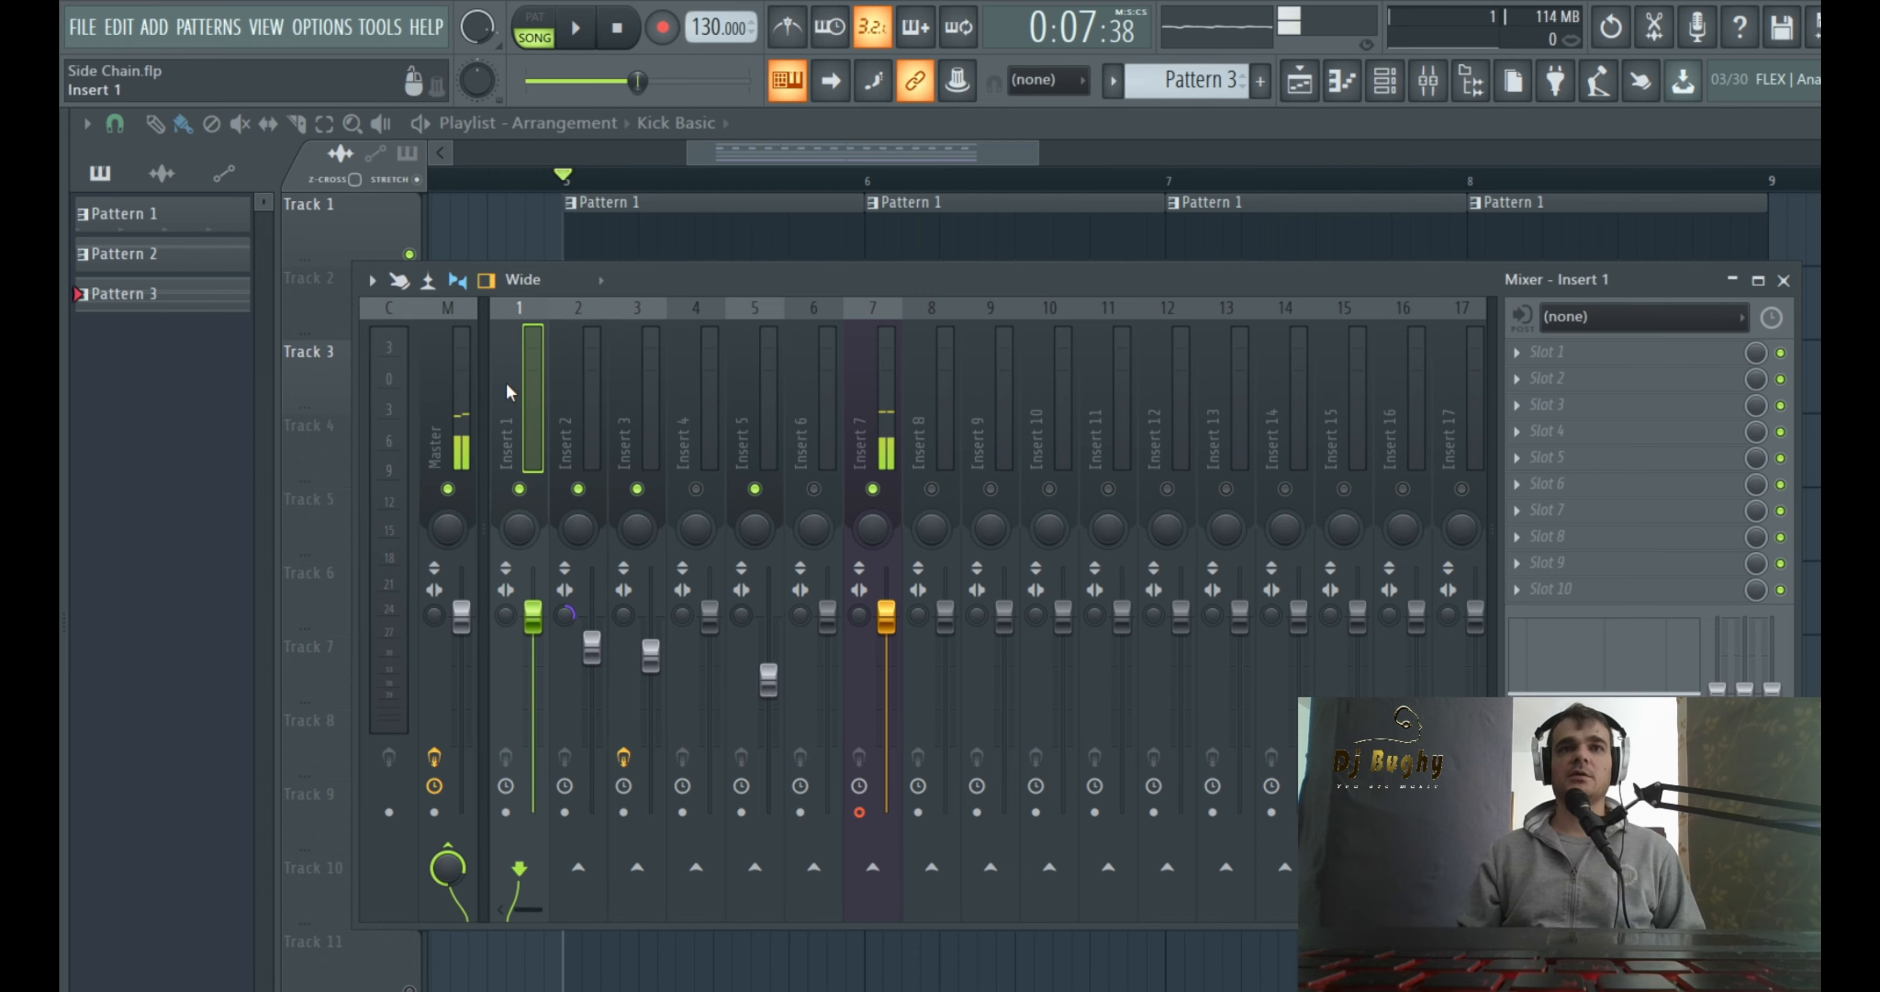
click(591, 406)
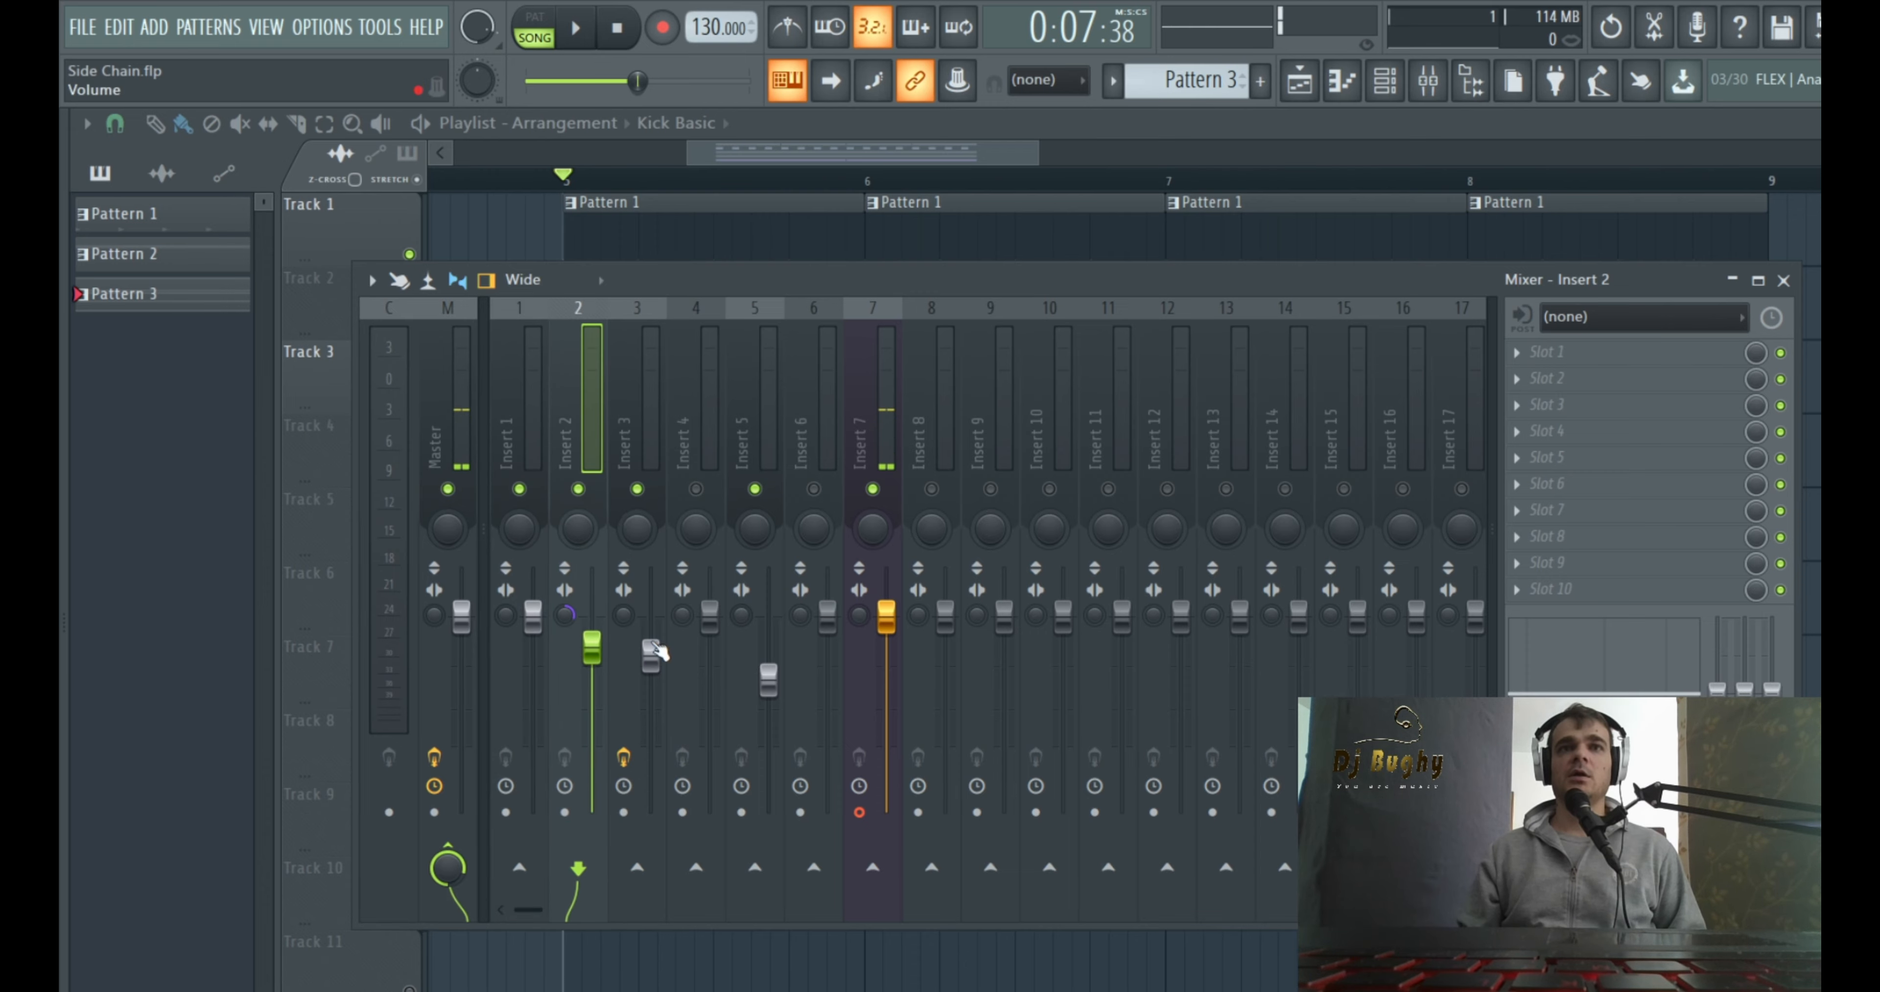
click(541, 420)
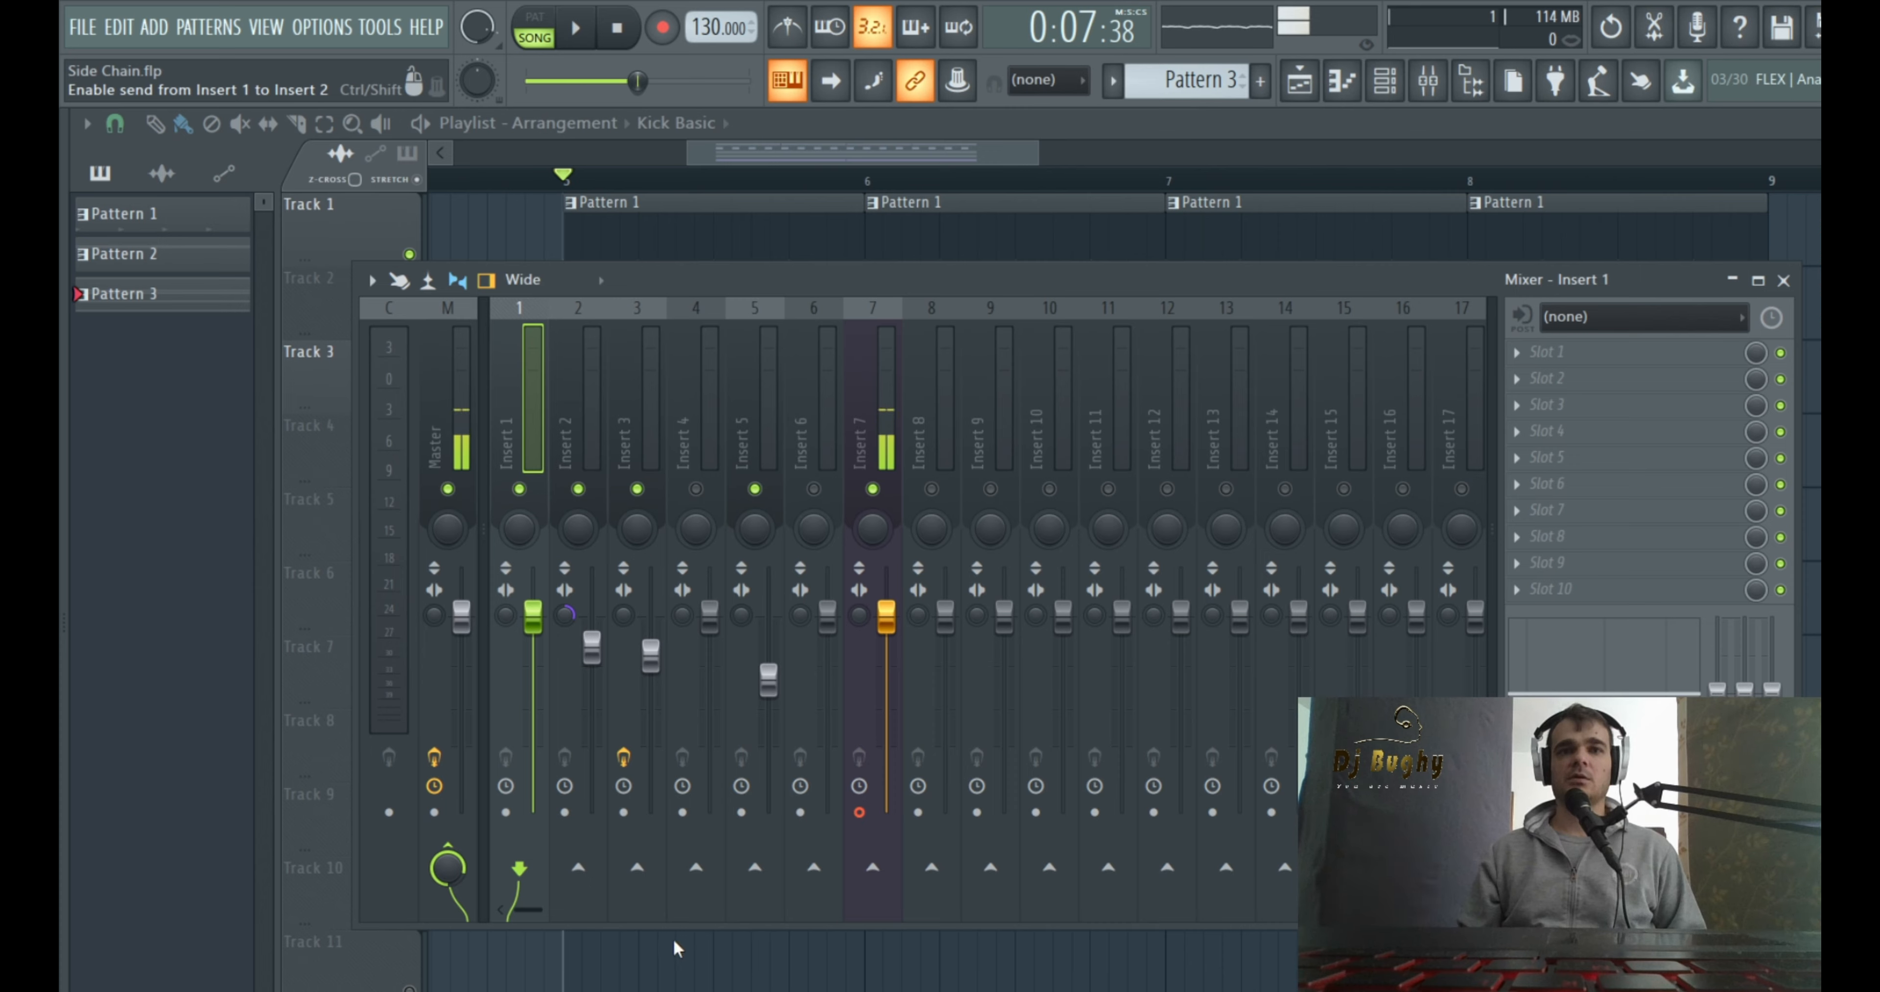
click(579, 867)
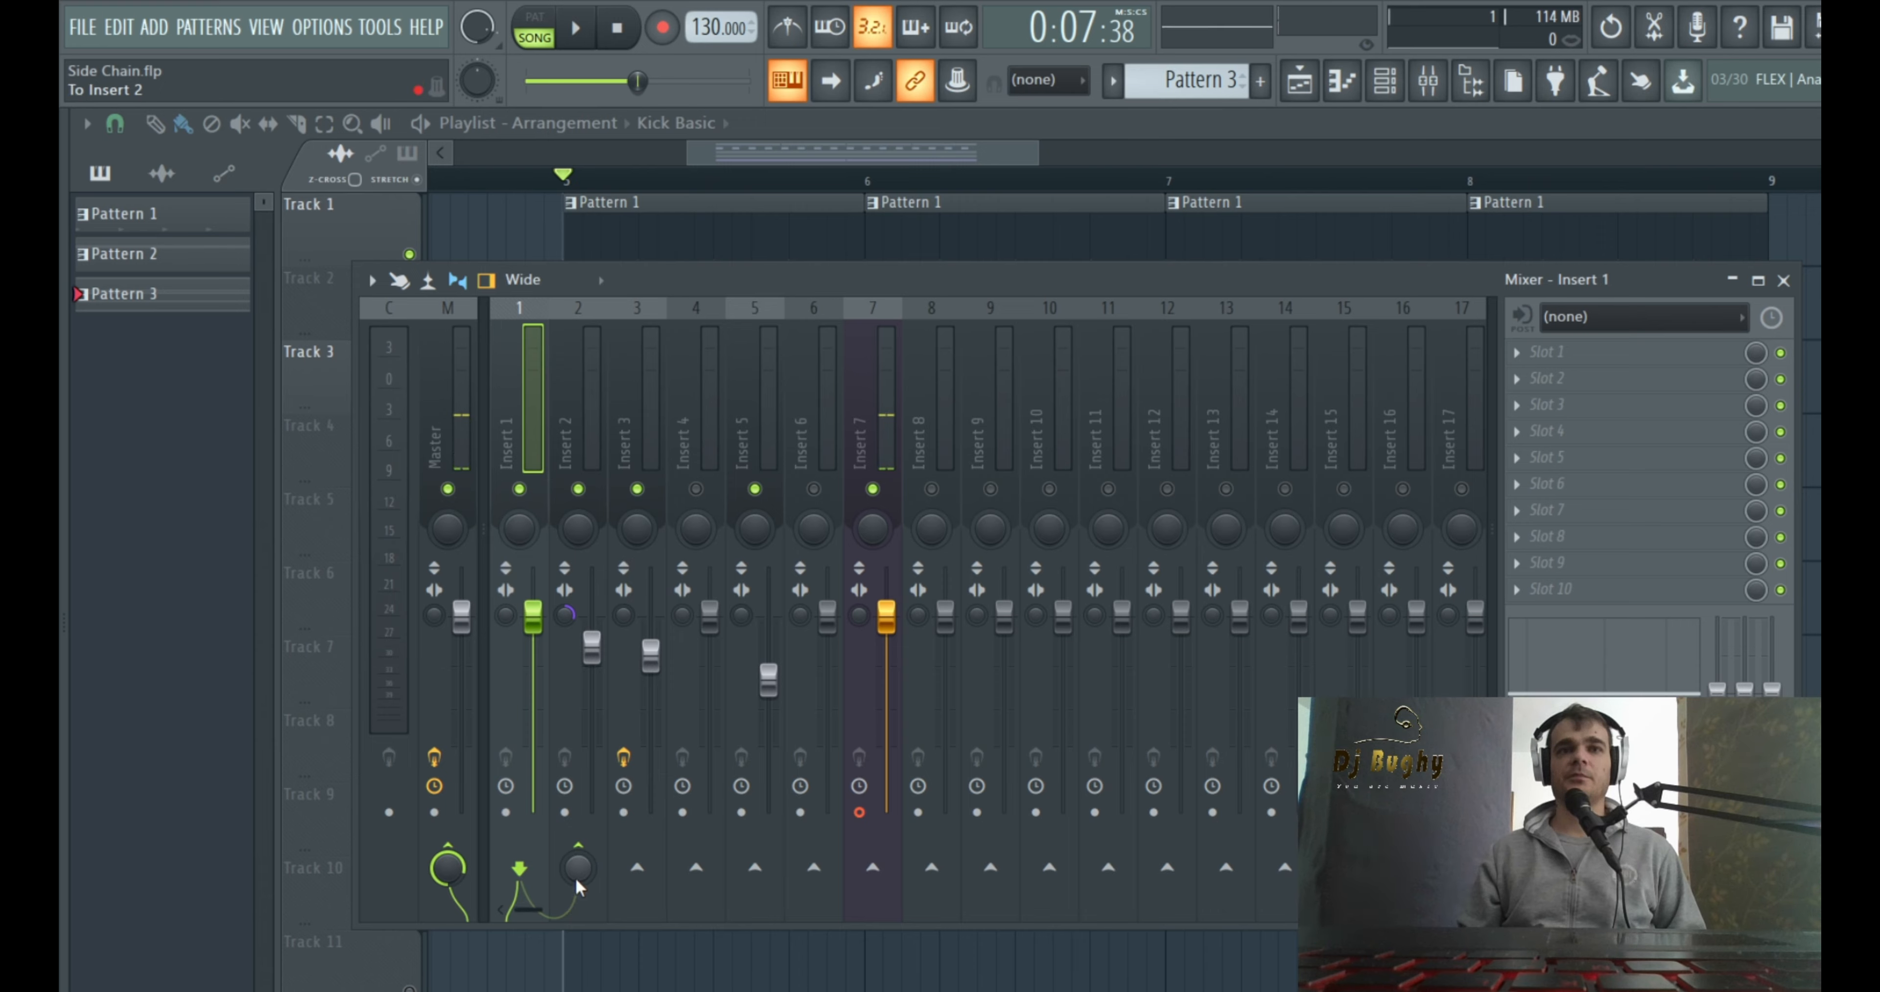
Load Fruity Limiter into the first effect slot of Insert 2
click(569, 461)
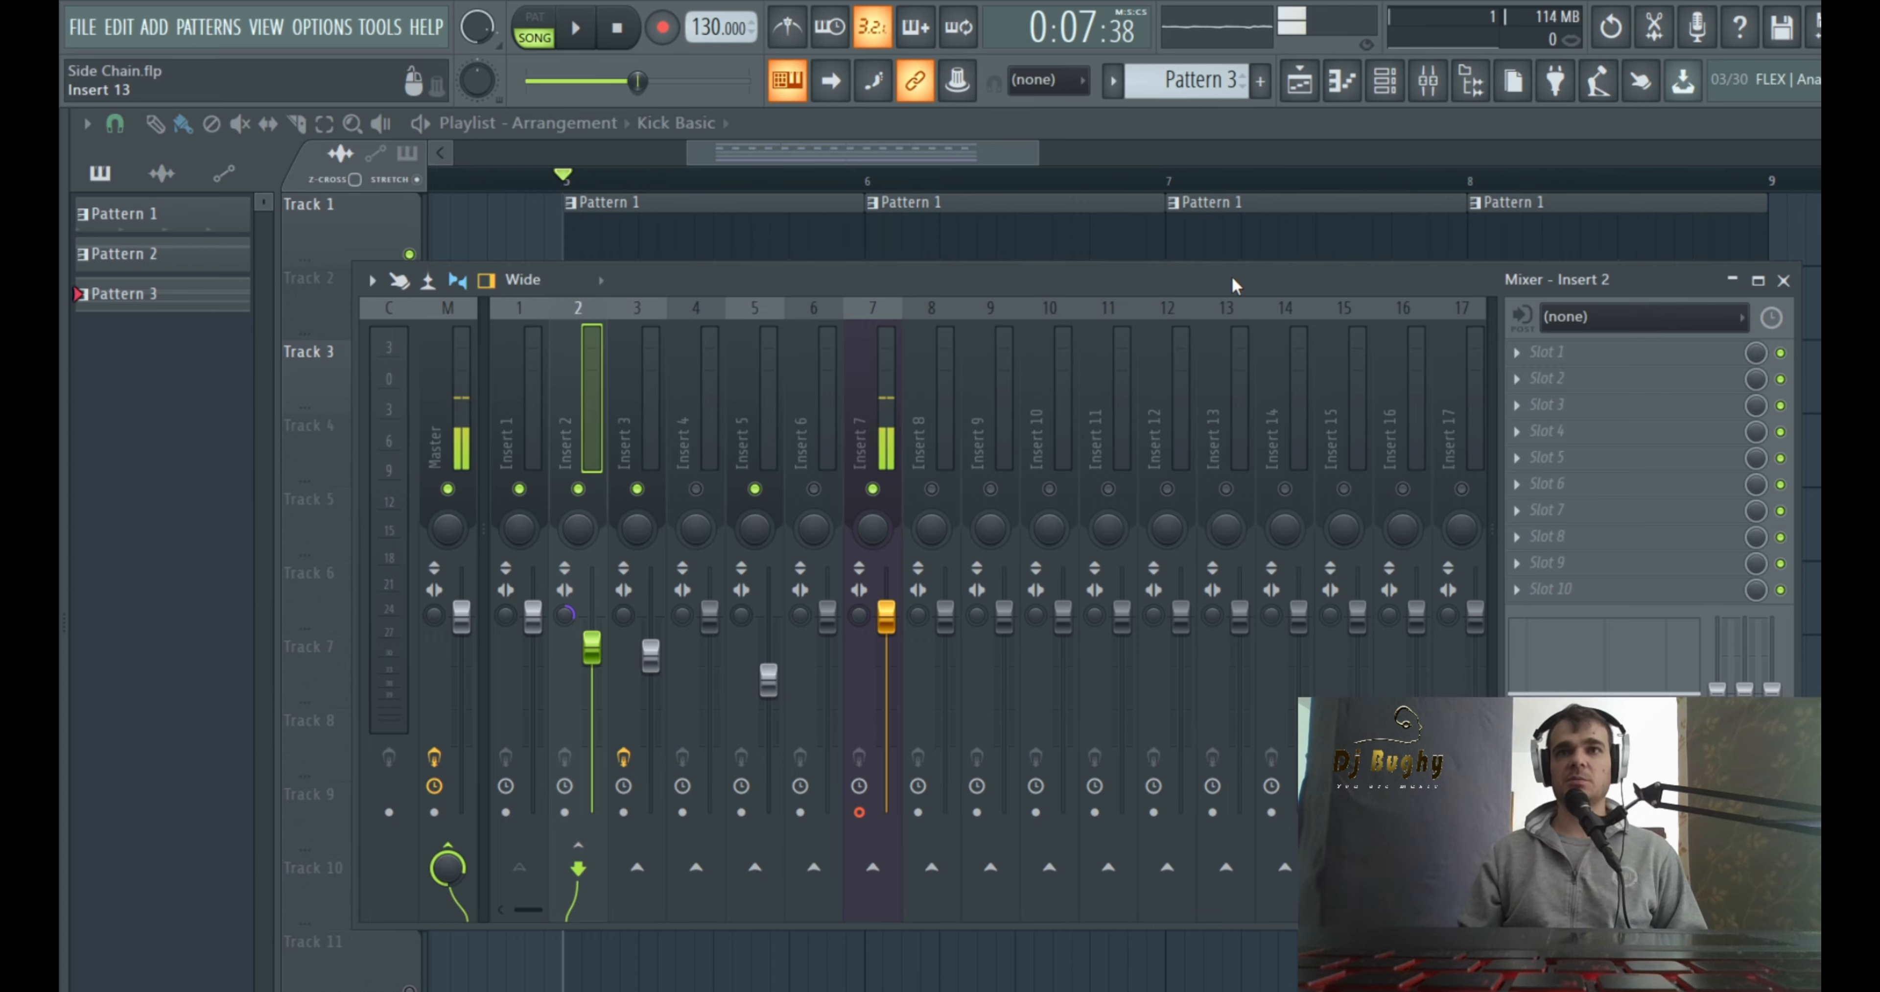
drag(1230, 285, 1222, 306)
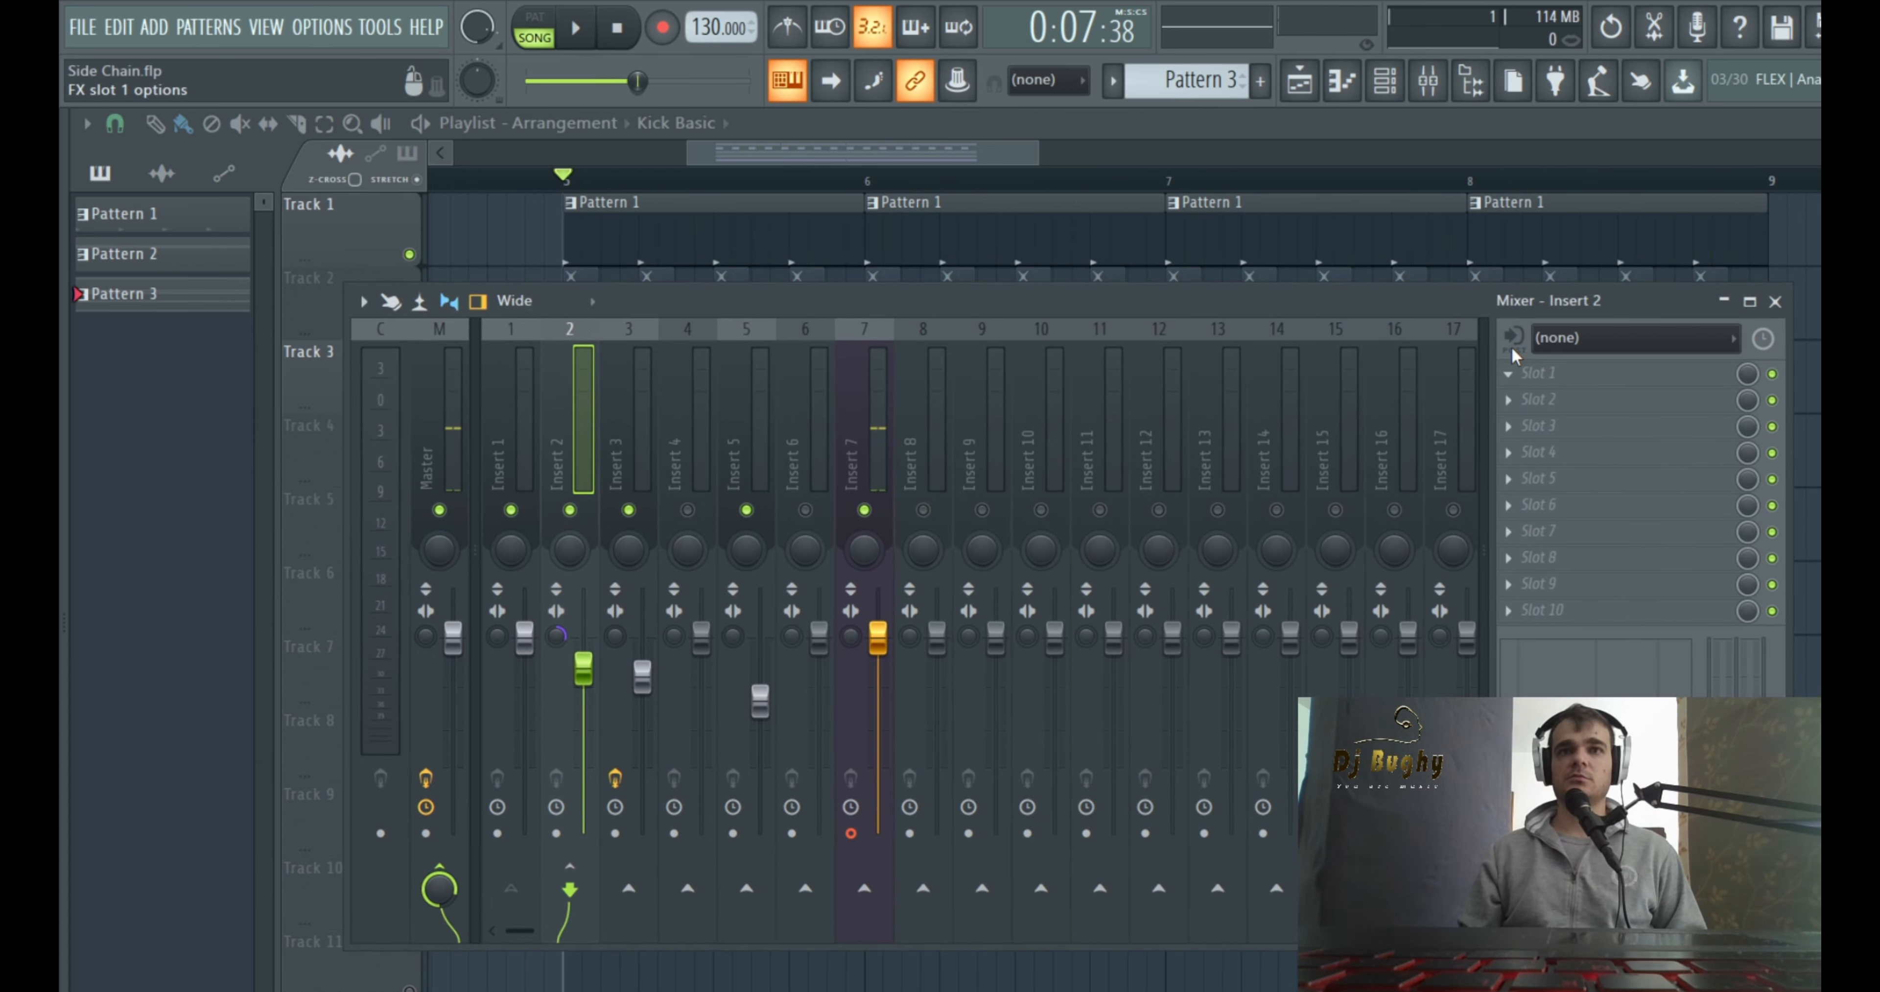
drag(833, 428, 1190, 368)
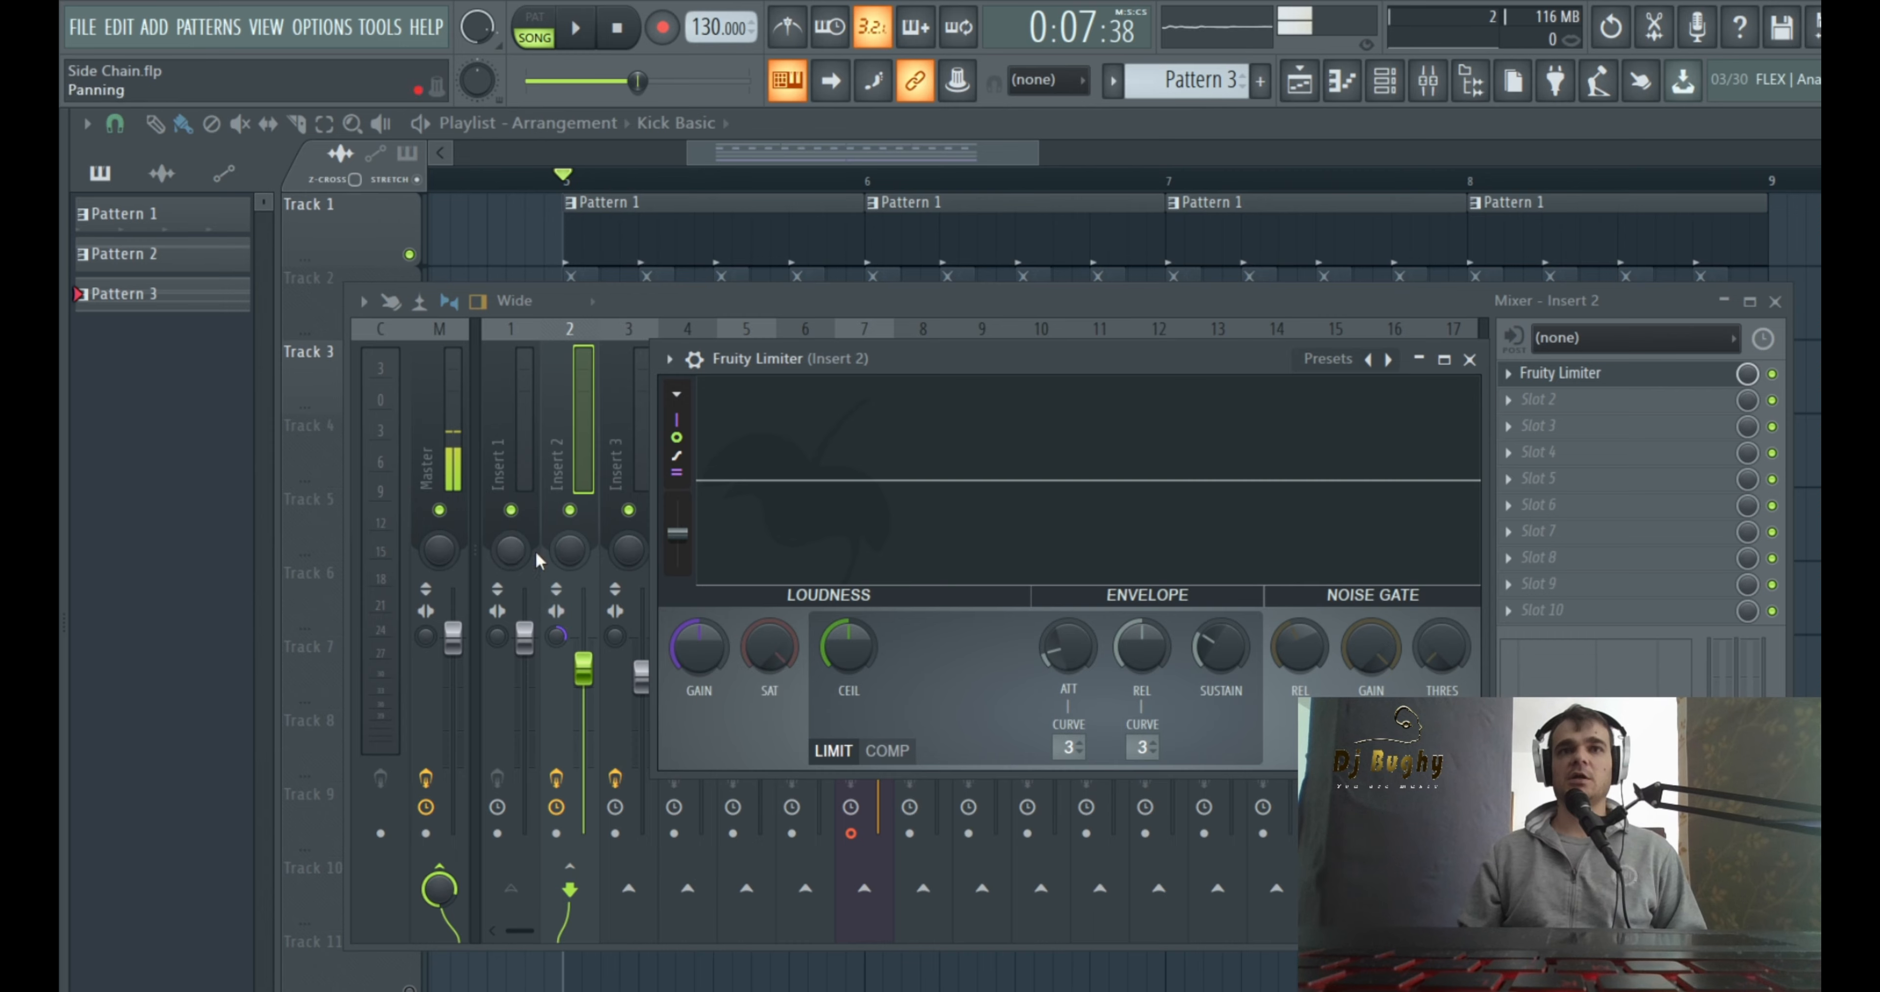
drag(1064, 364, 1050, 344)
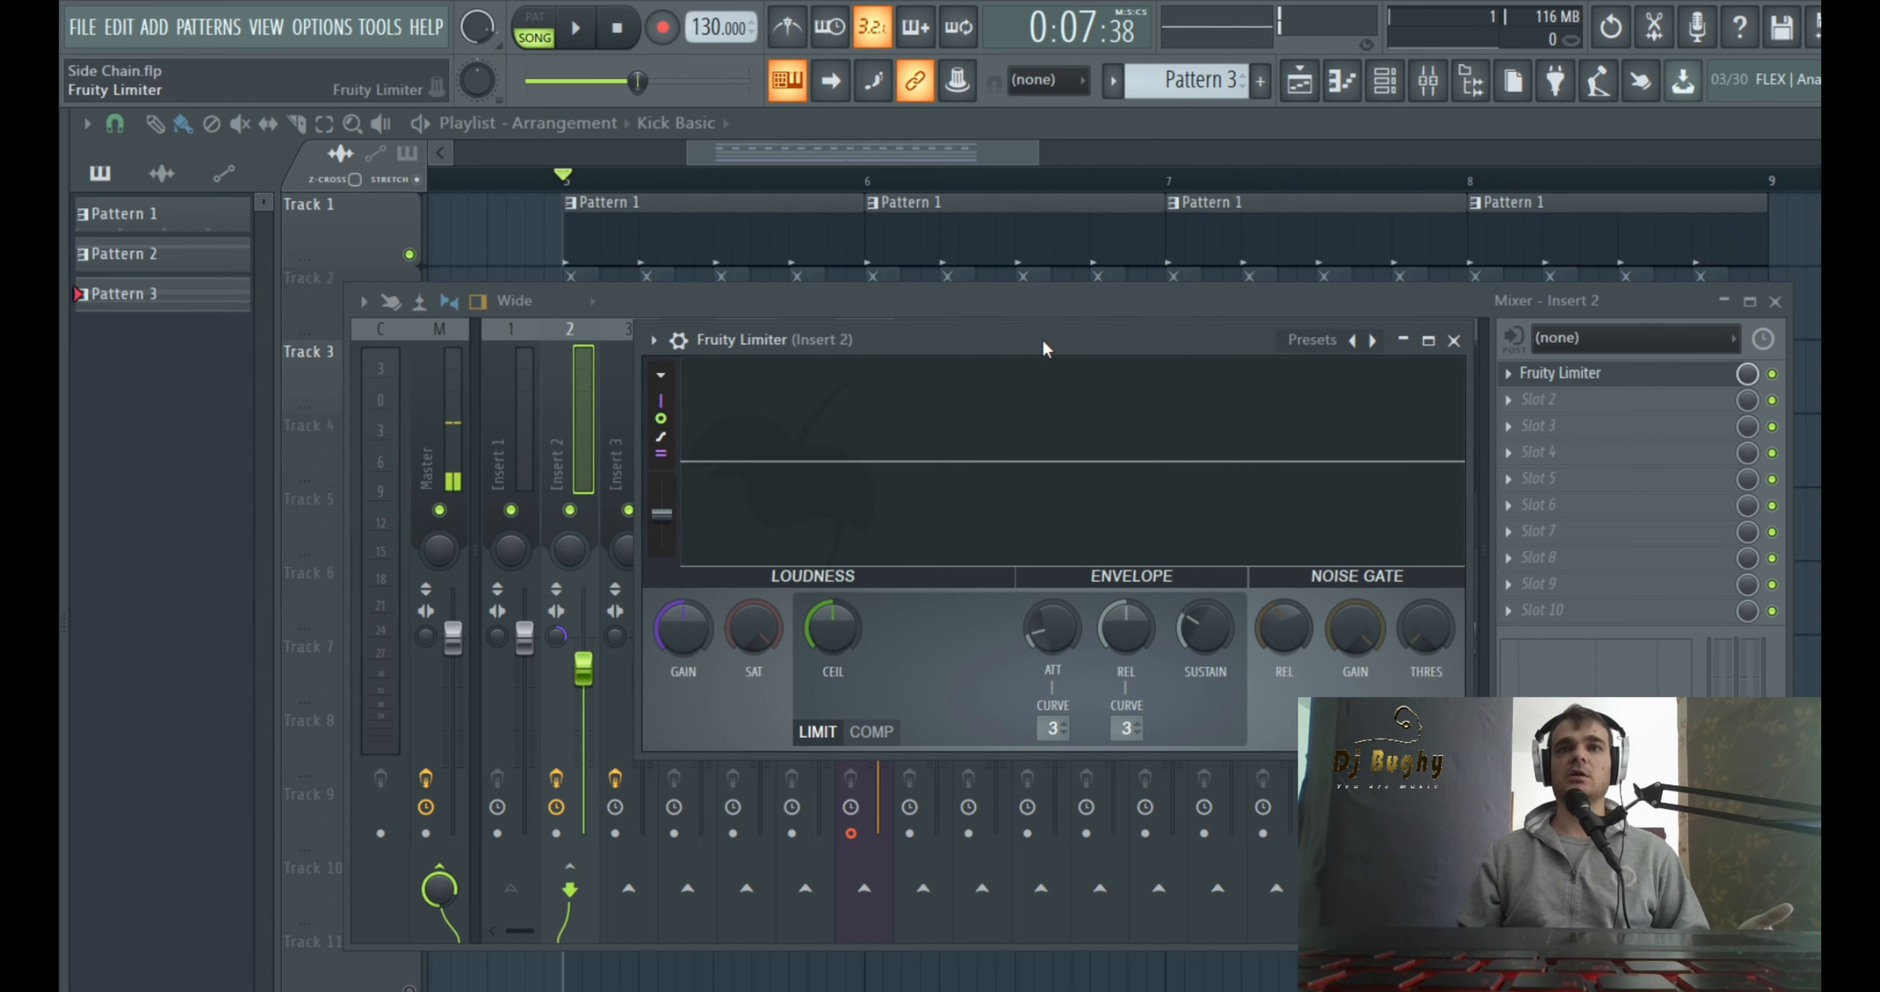
Switch Fruity Limiter to COMP mode and set its sidechain input to 1
drag(1043, 343, 1076, 359)
click(918, 759)
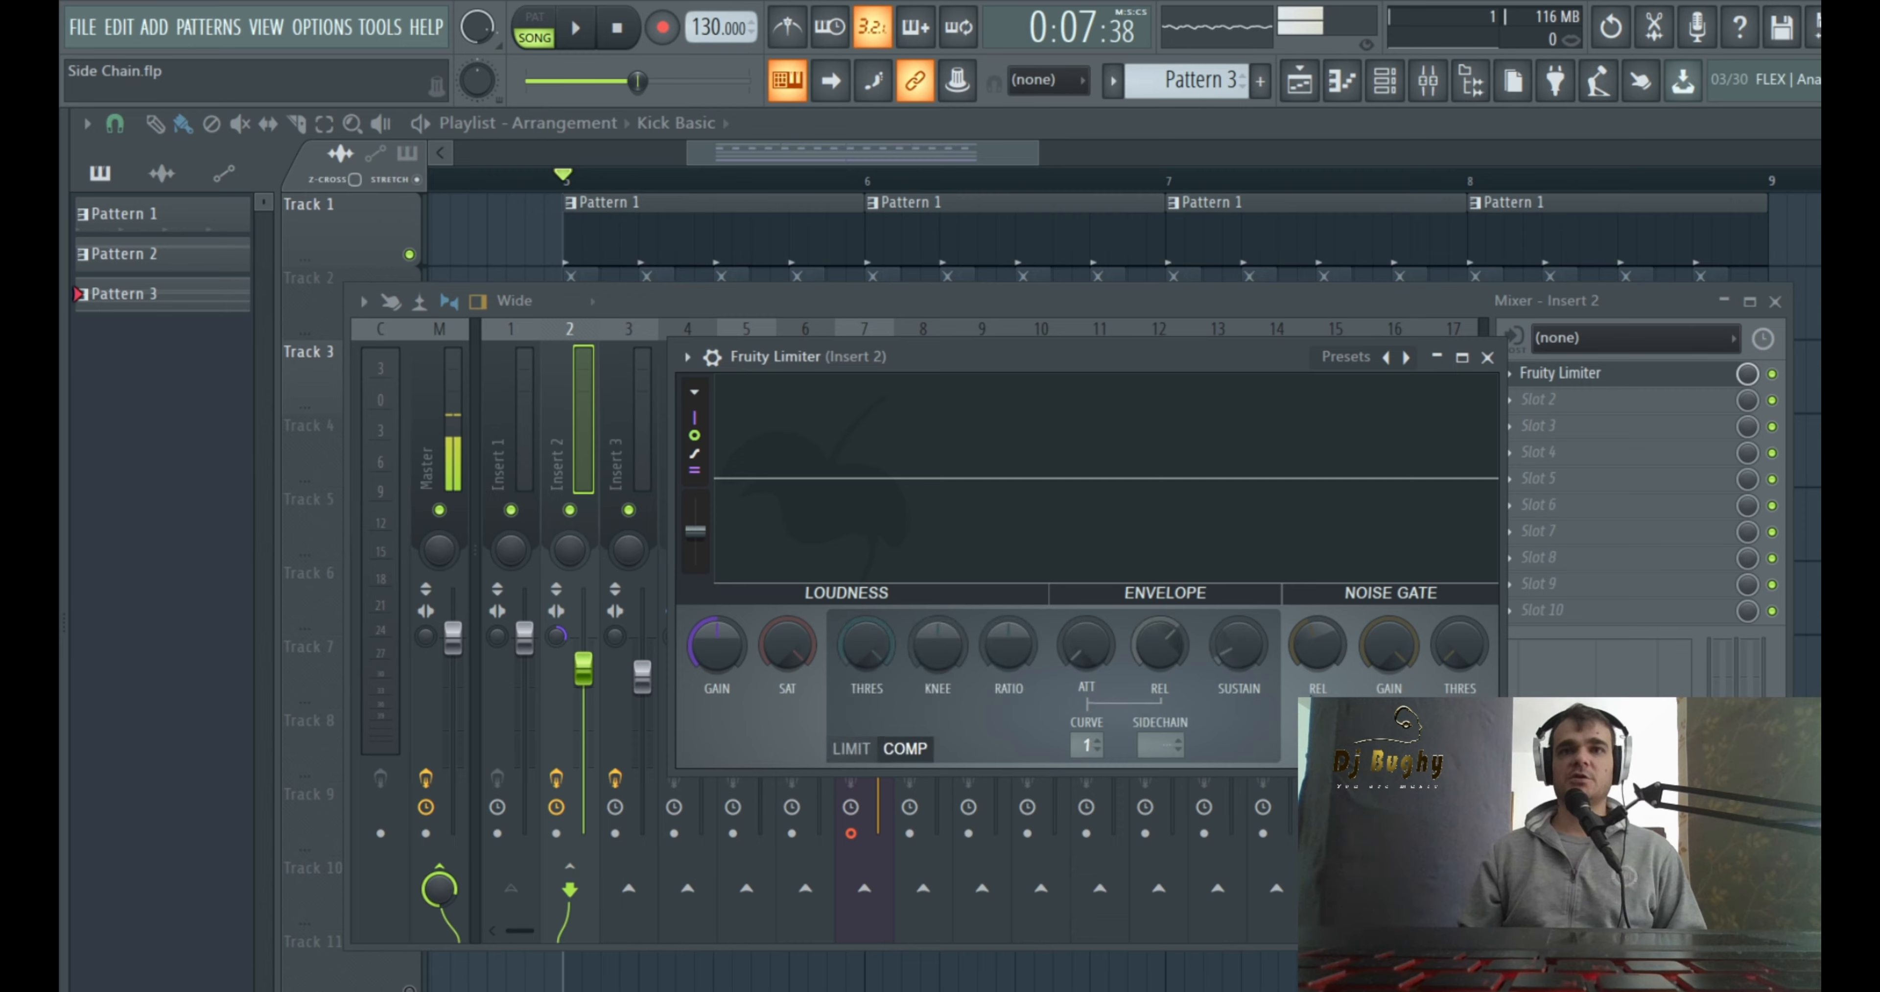
right_click(1161, 745)
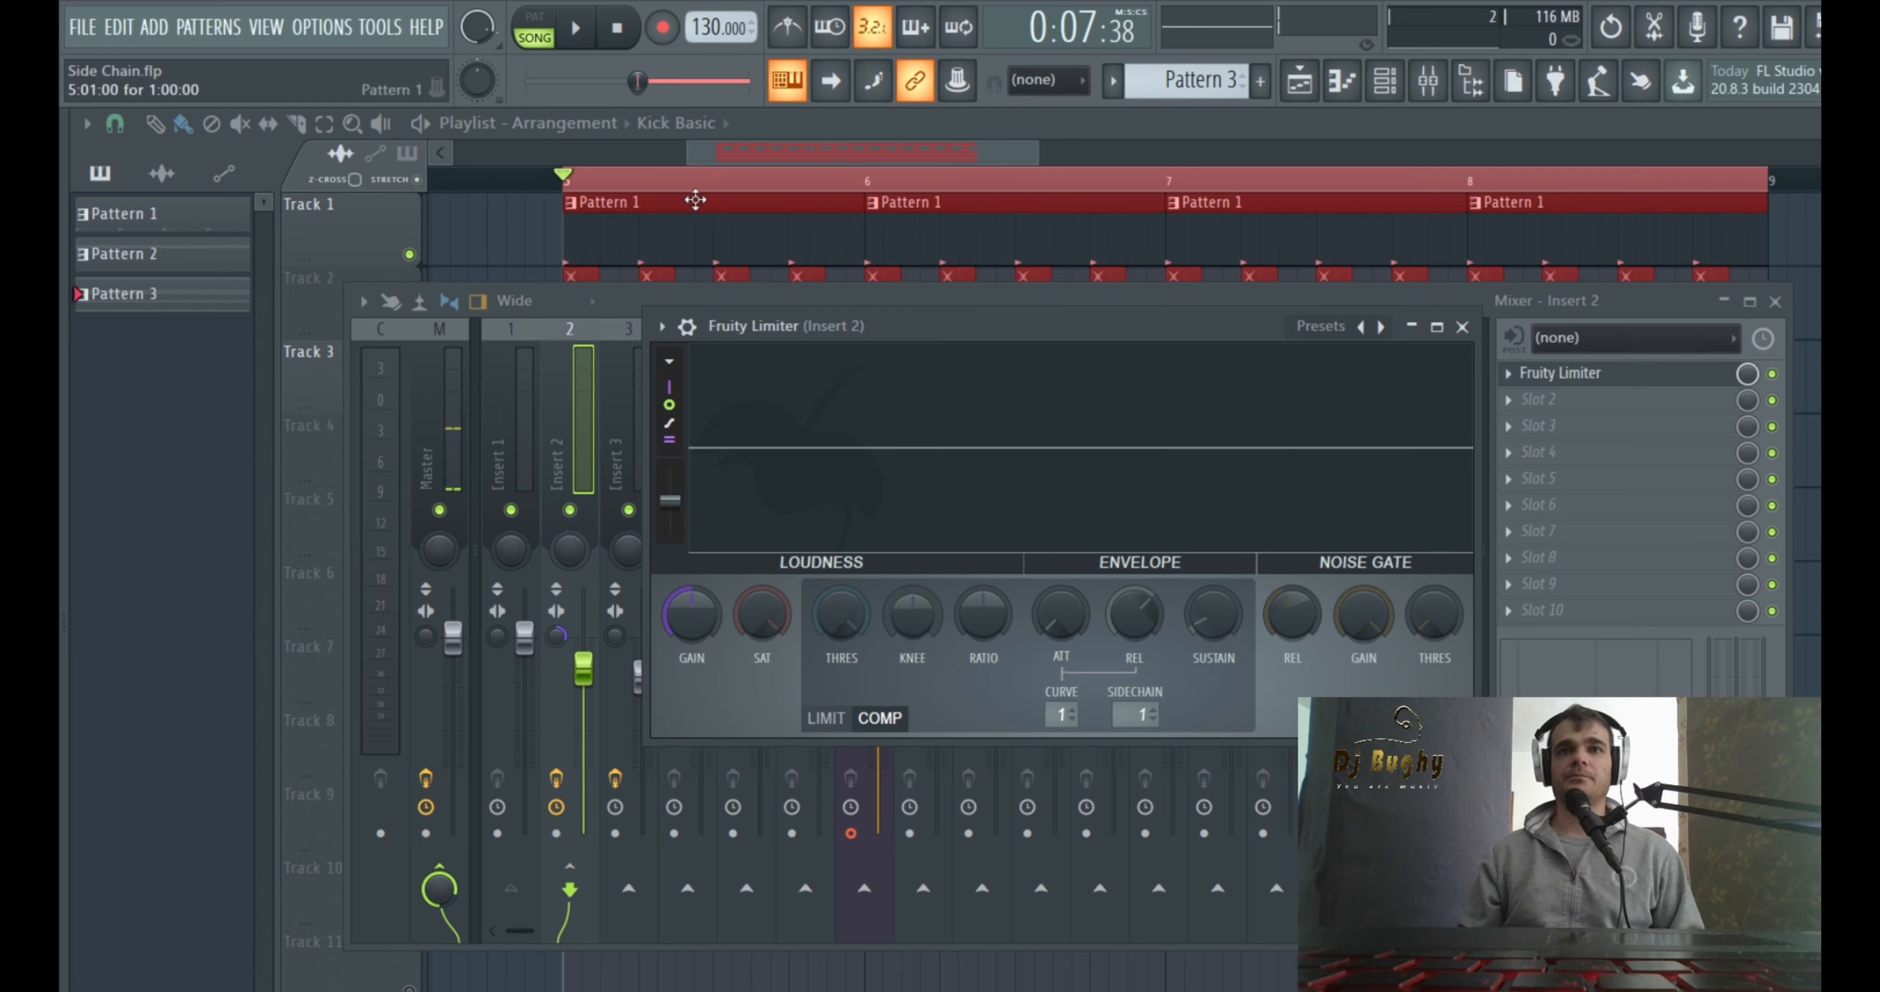
While the song plays, lower the compressor's threshold and raise its ratio to about 10.5:1
click(576, 28)
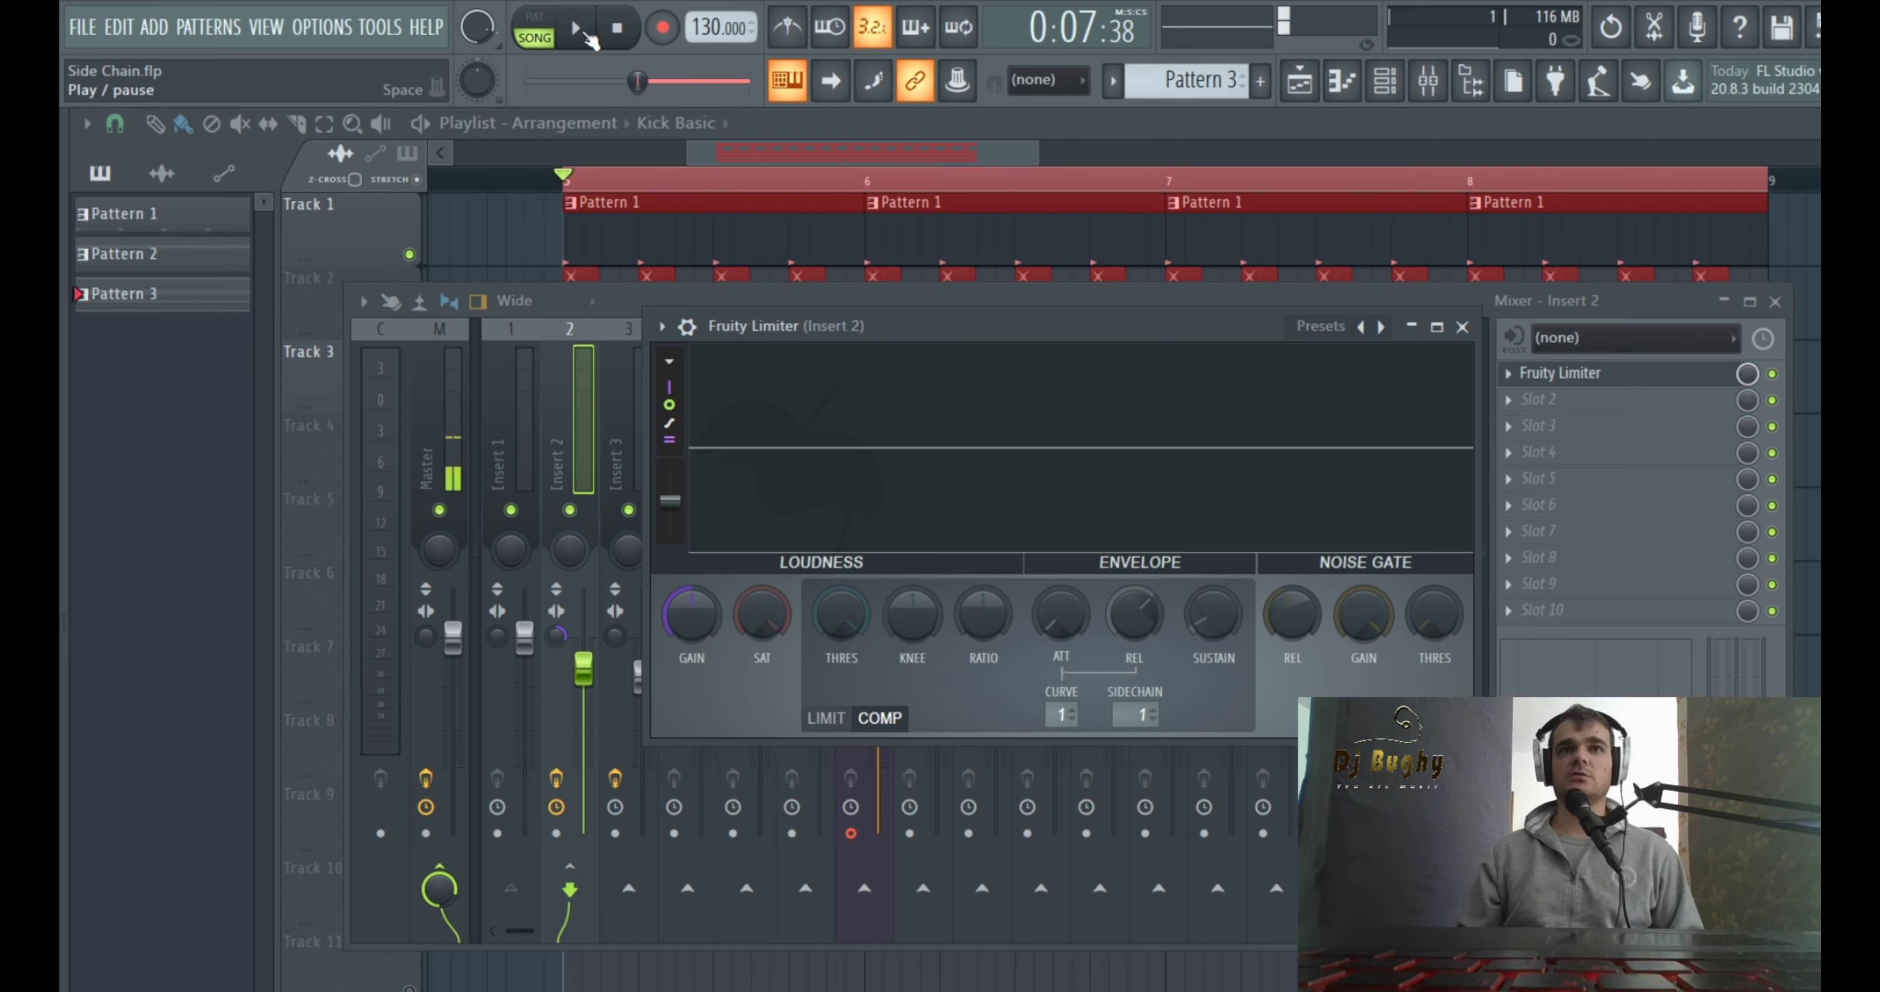
mouse_move(841, 613)
mouse_down()
mouse_move(841, 584)
mouse_move(841, 604)
mouse_up()
drag(983, 613, 984, 557)
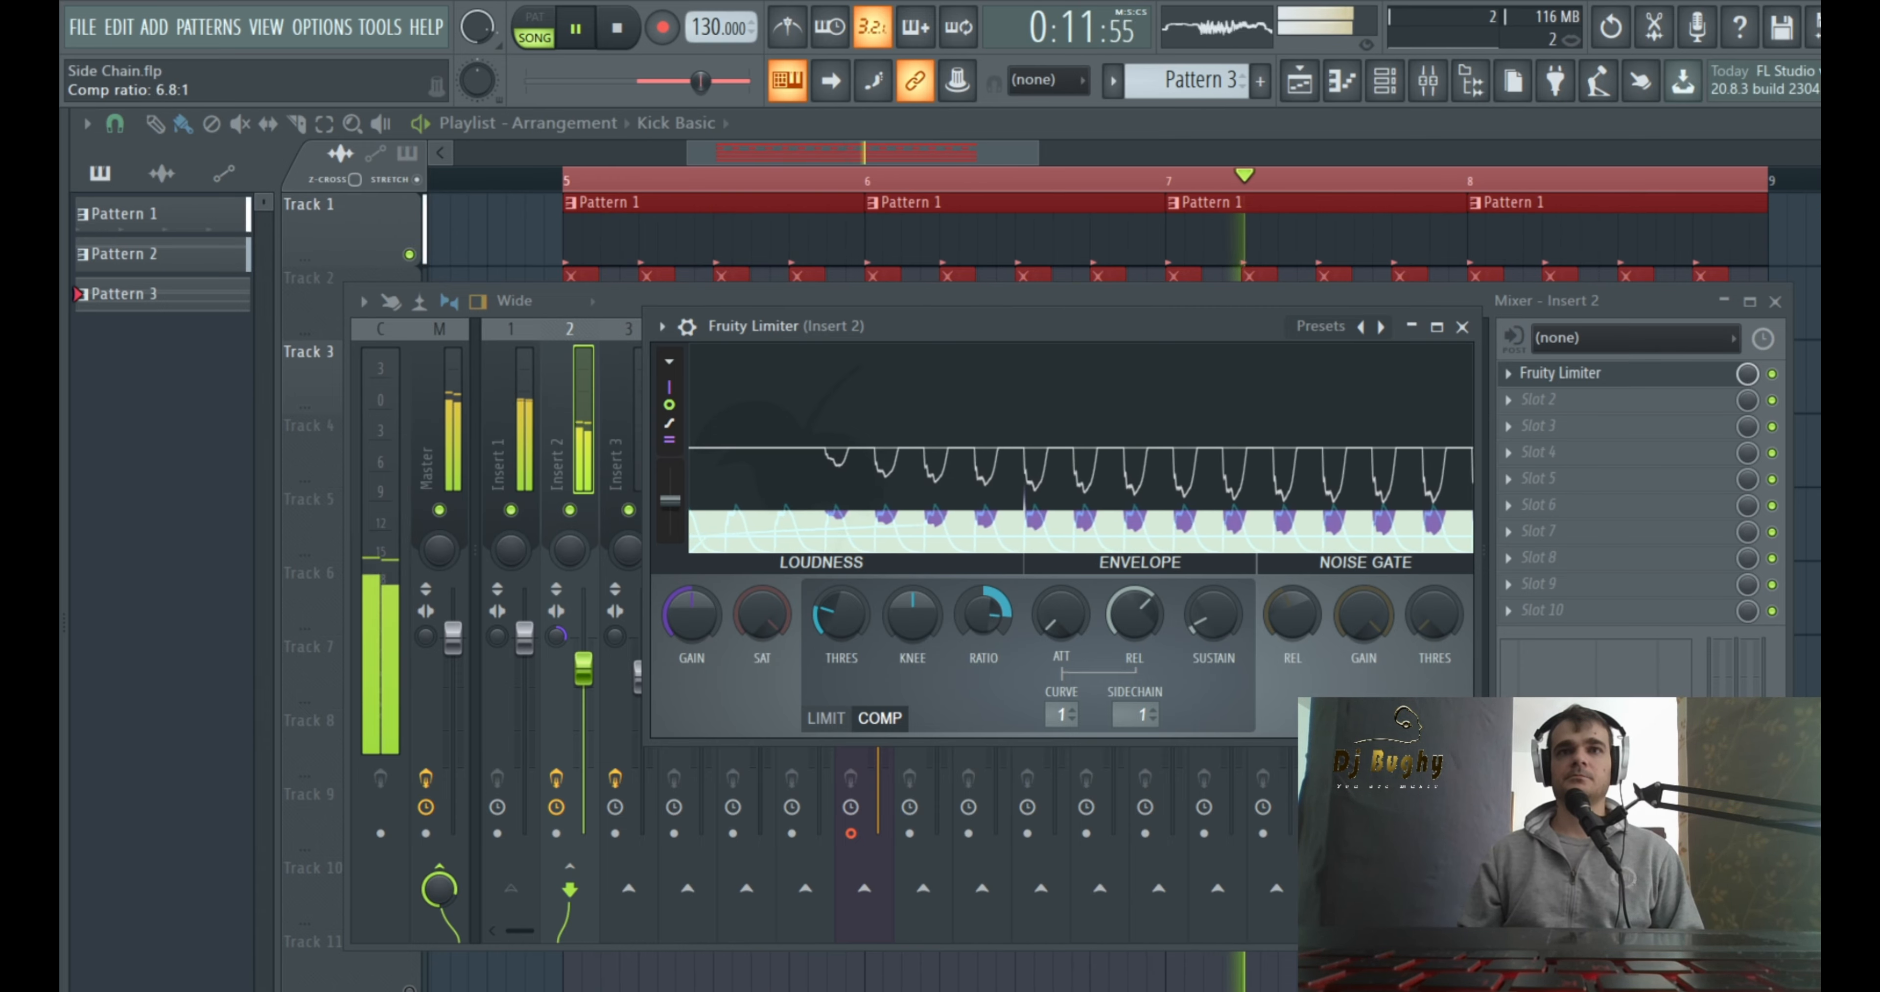
key(space)
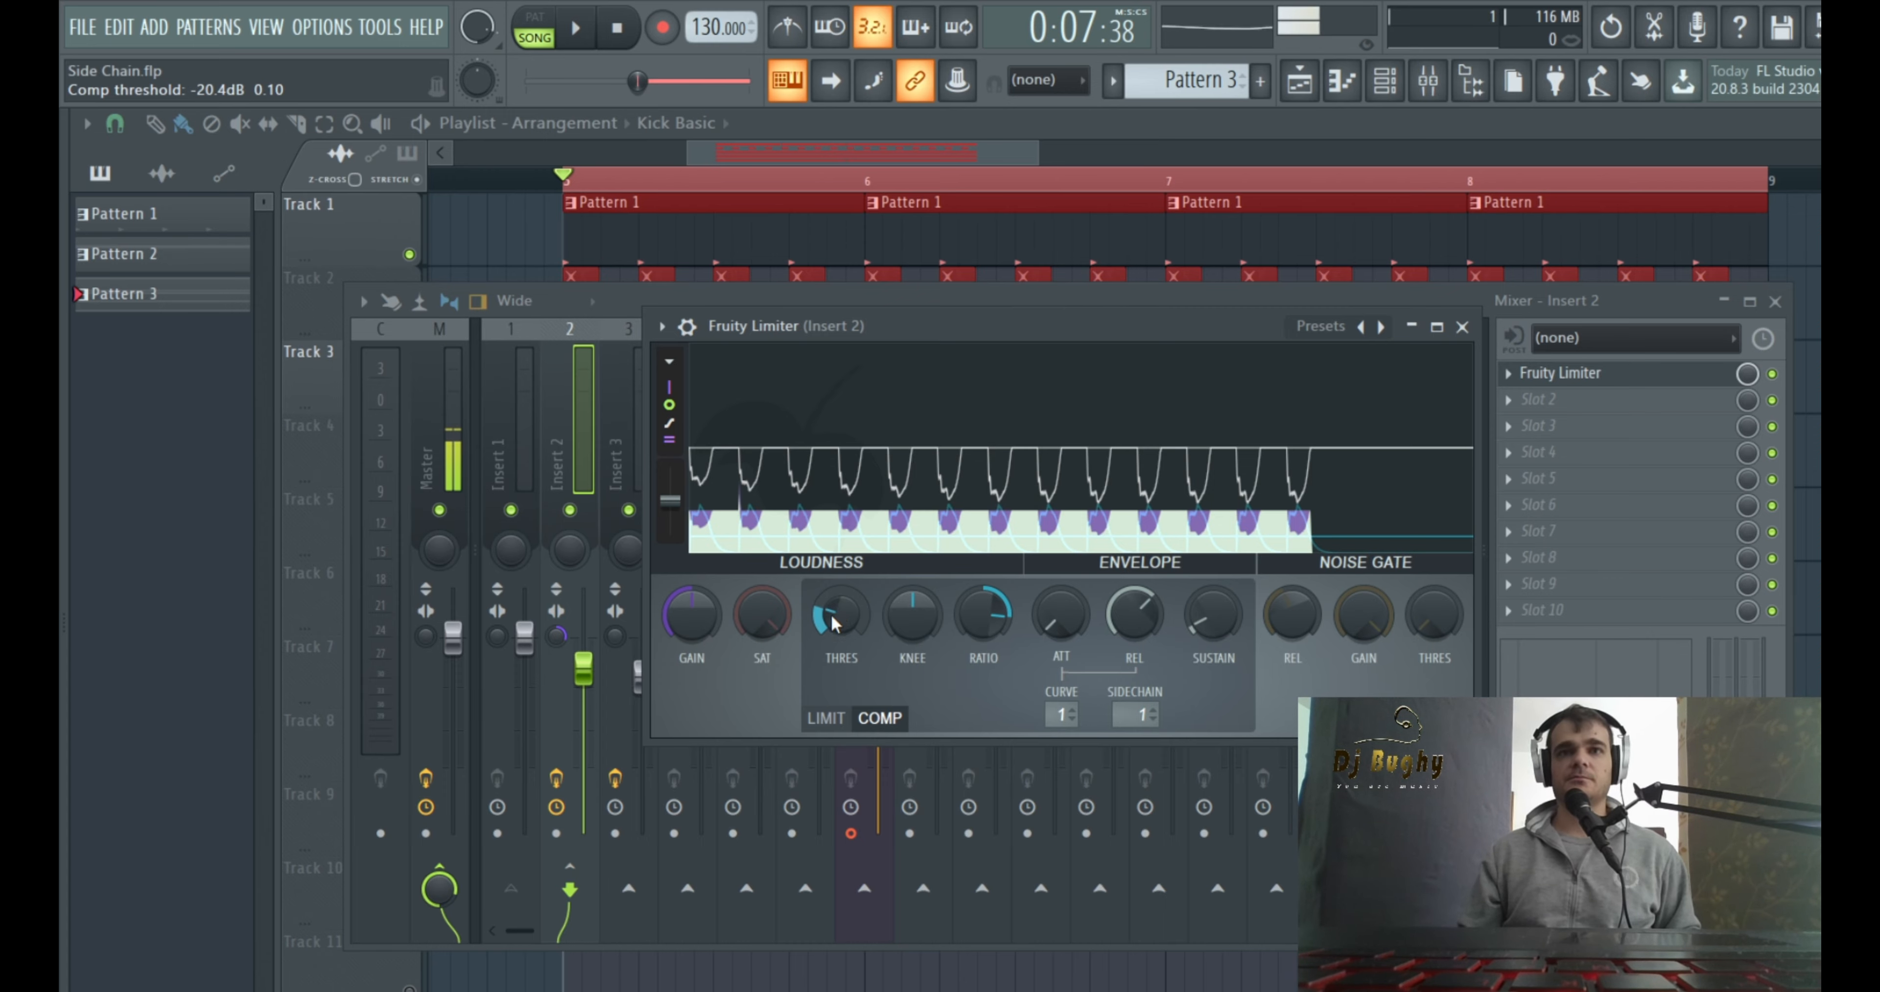
key(space)
drag(833, 622, 834, 659)
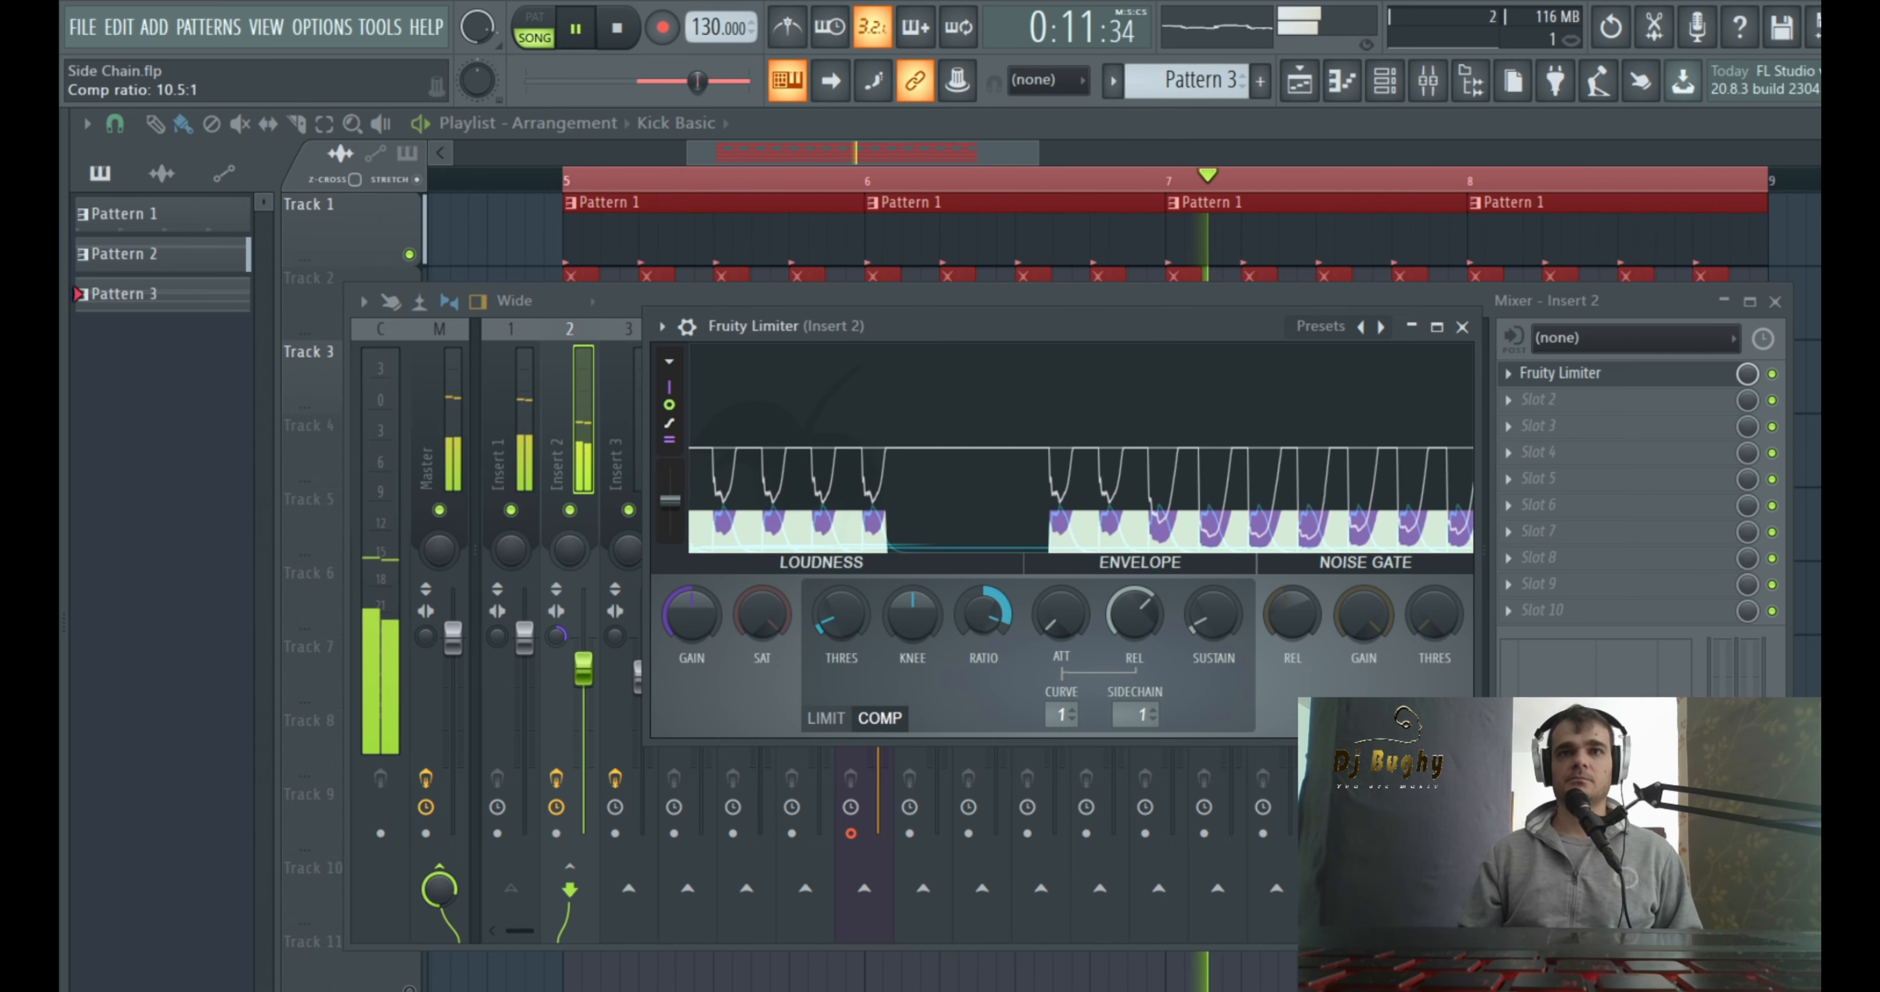
Raise the compressor's knee and attack and shorten its release by ear, then stop playback
mouse_move(913, 615)
mouse_down()
mouse_move(913, 591)
mouse_move(912, 642)
mouse_move(912, 596)
mouse_up()
mouse_move(1077, 652)
mouse_down()
mouse_move(1077, 629)
mouse_move(1077, 643)
mouse_up()
drag(841, 617, 841, 616)
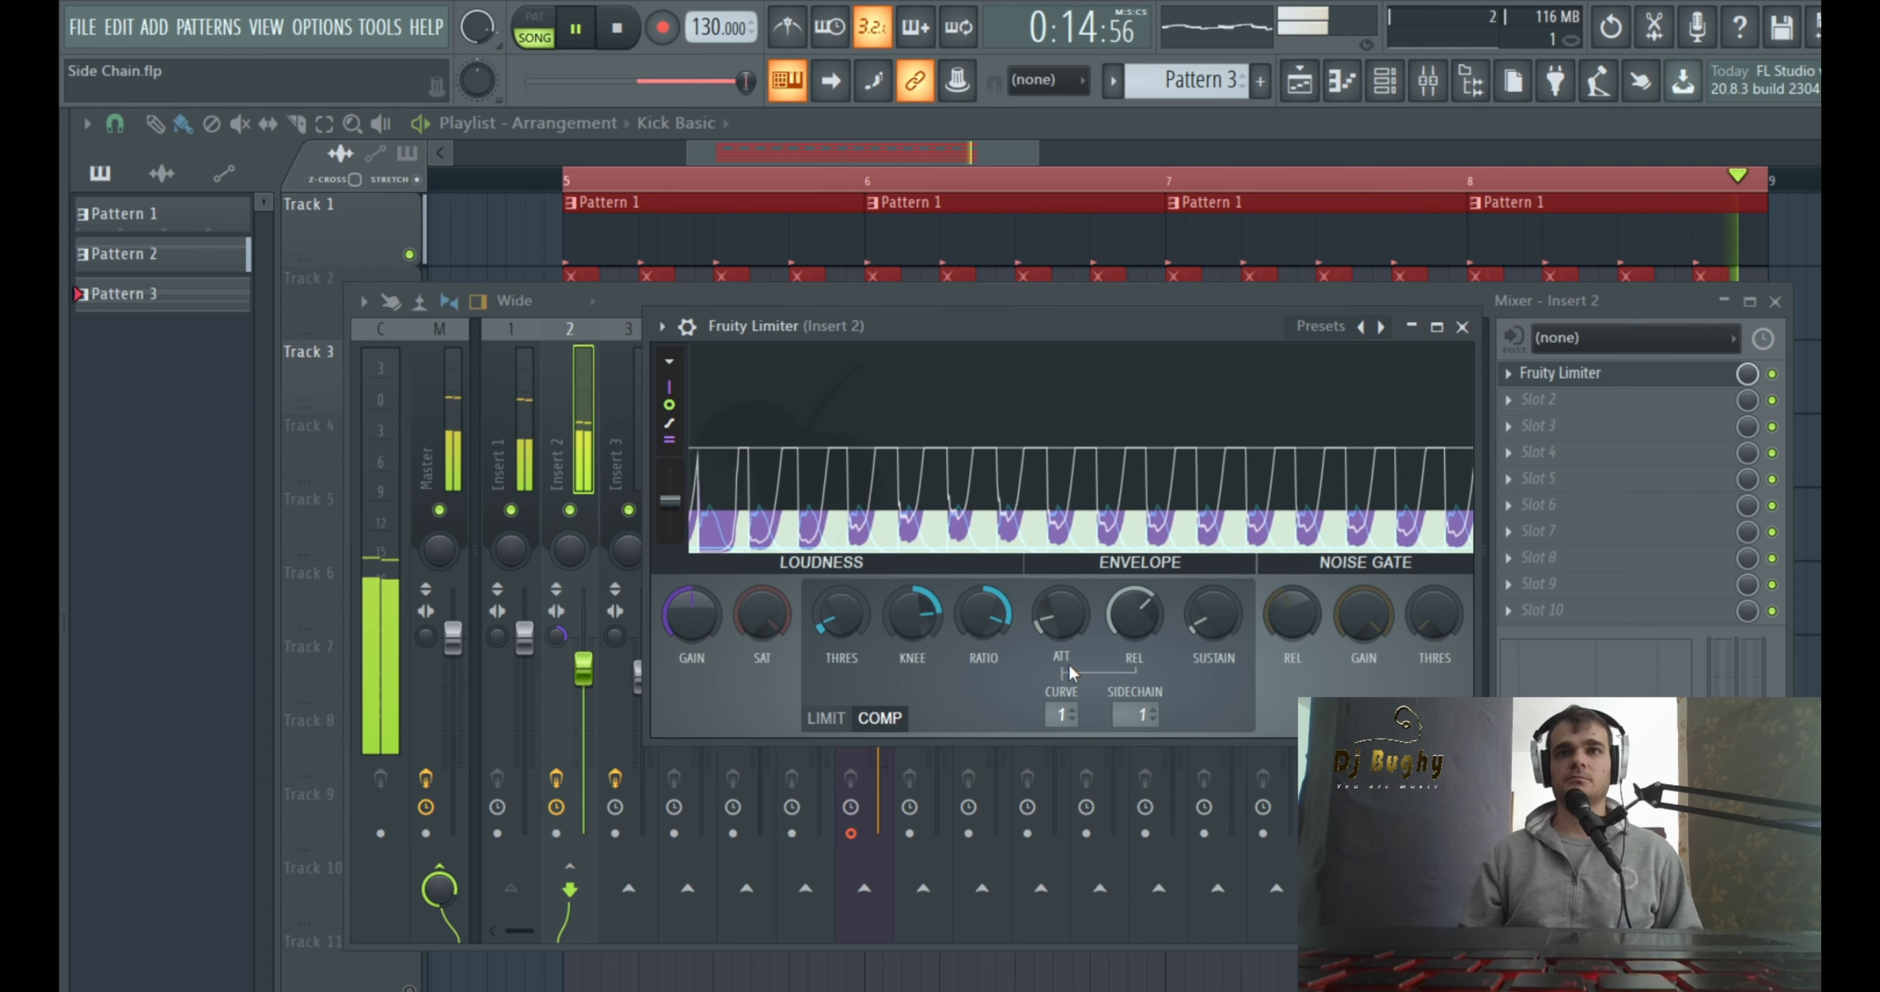
drag(1135, 614, 1134, 565)
drag(1134, 614, 1135, 651)
key(space)
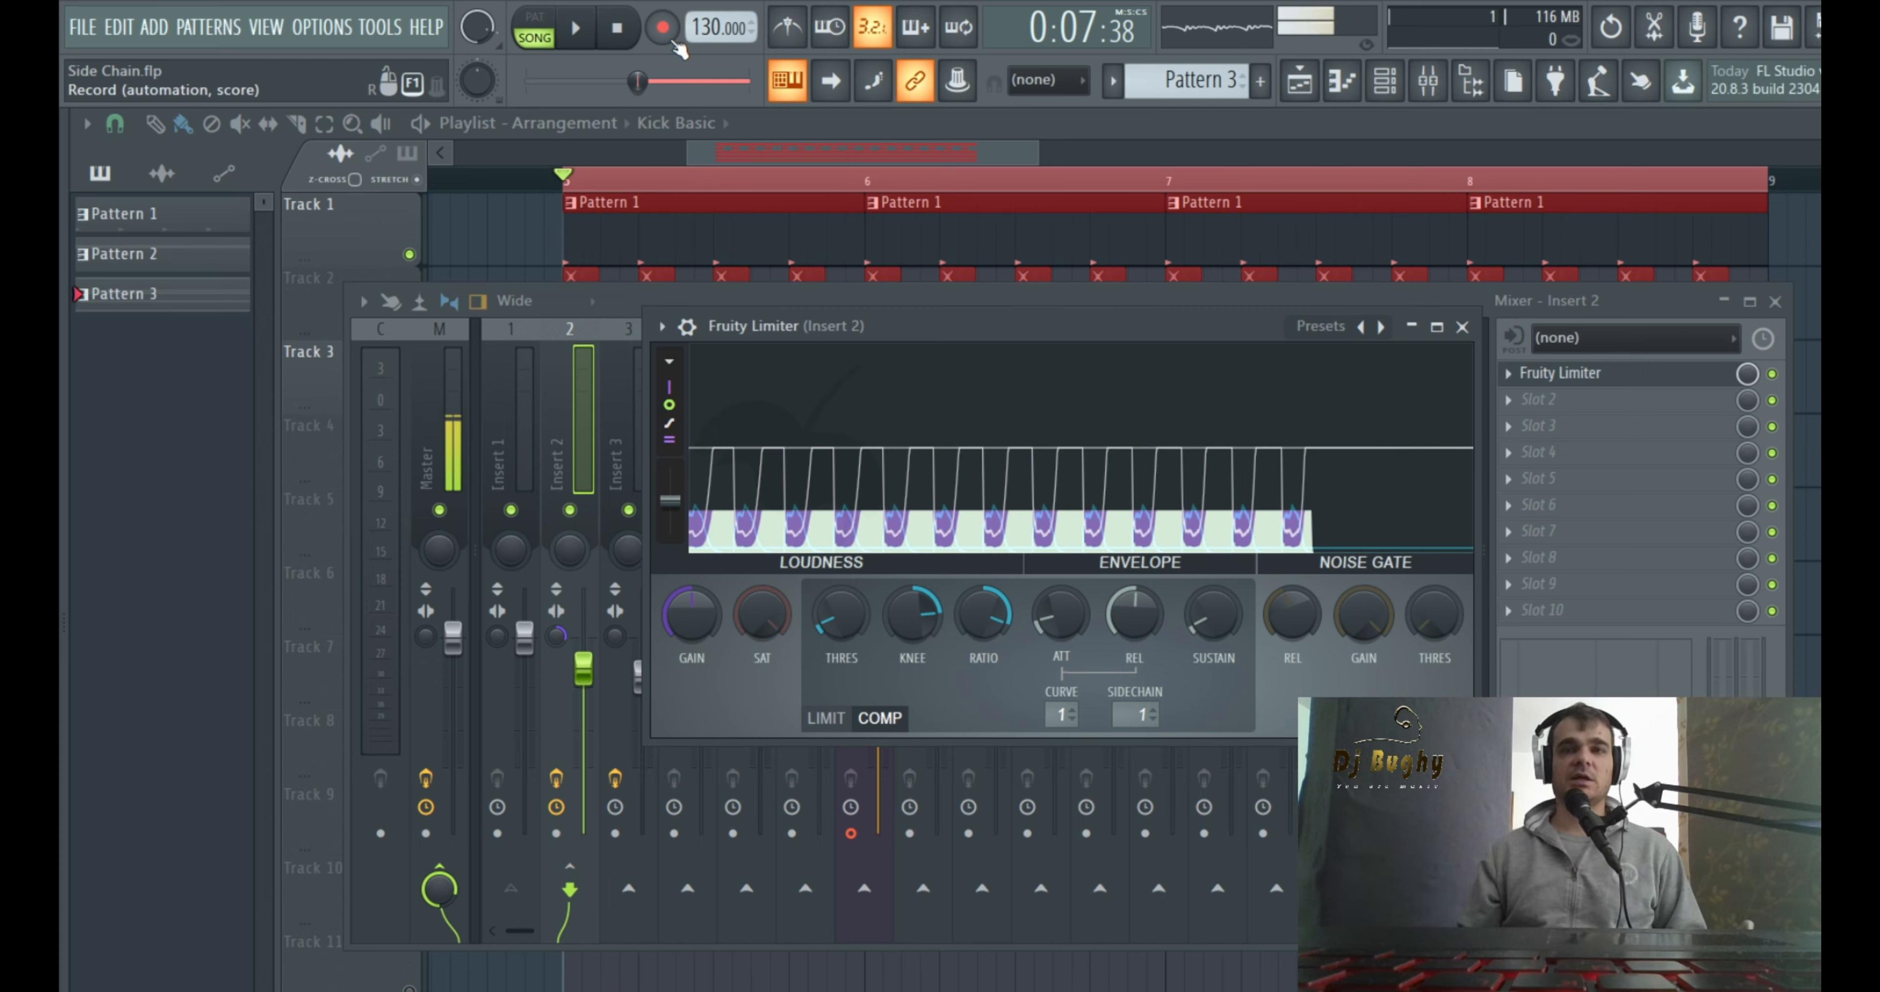
Bypass Fruity Limiter and load Gross Beat into the second effect slot of Insert 2
drag(1132, 340, 1117, 295)
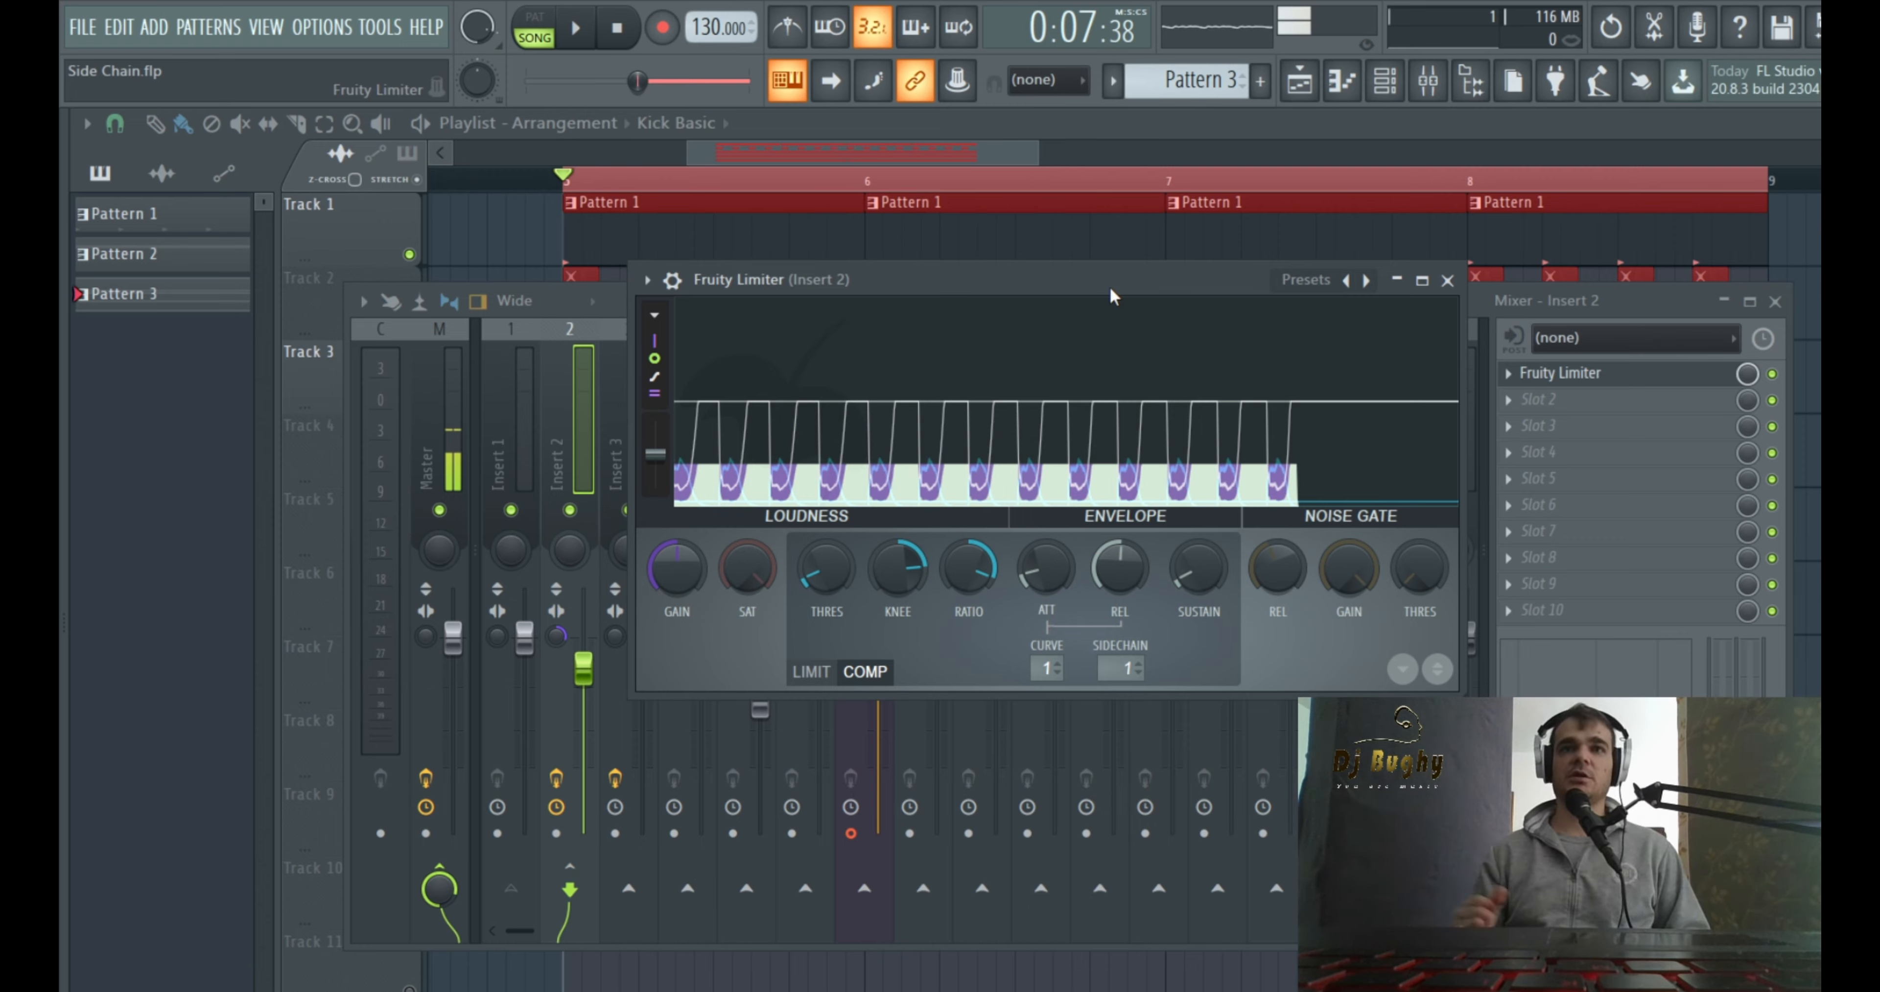
click(1449, 281)
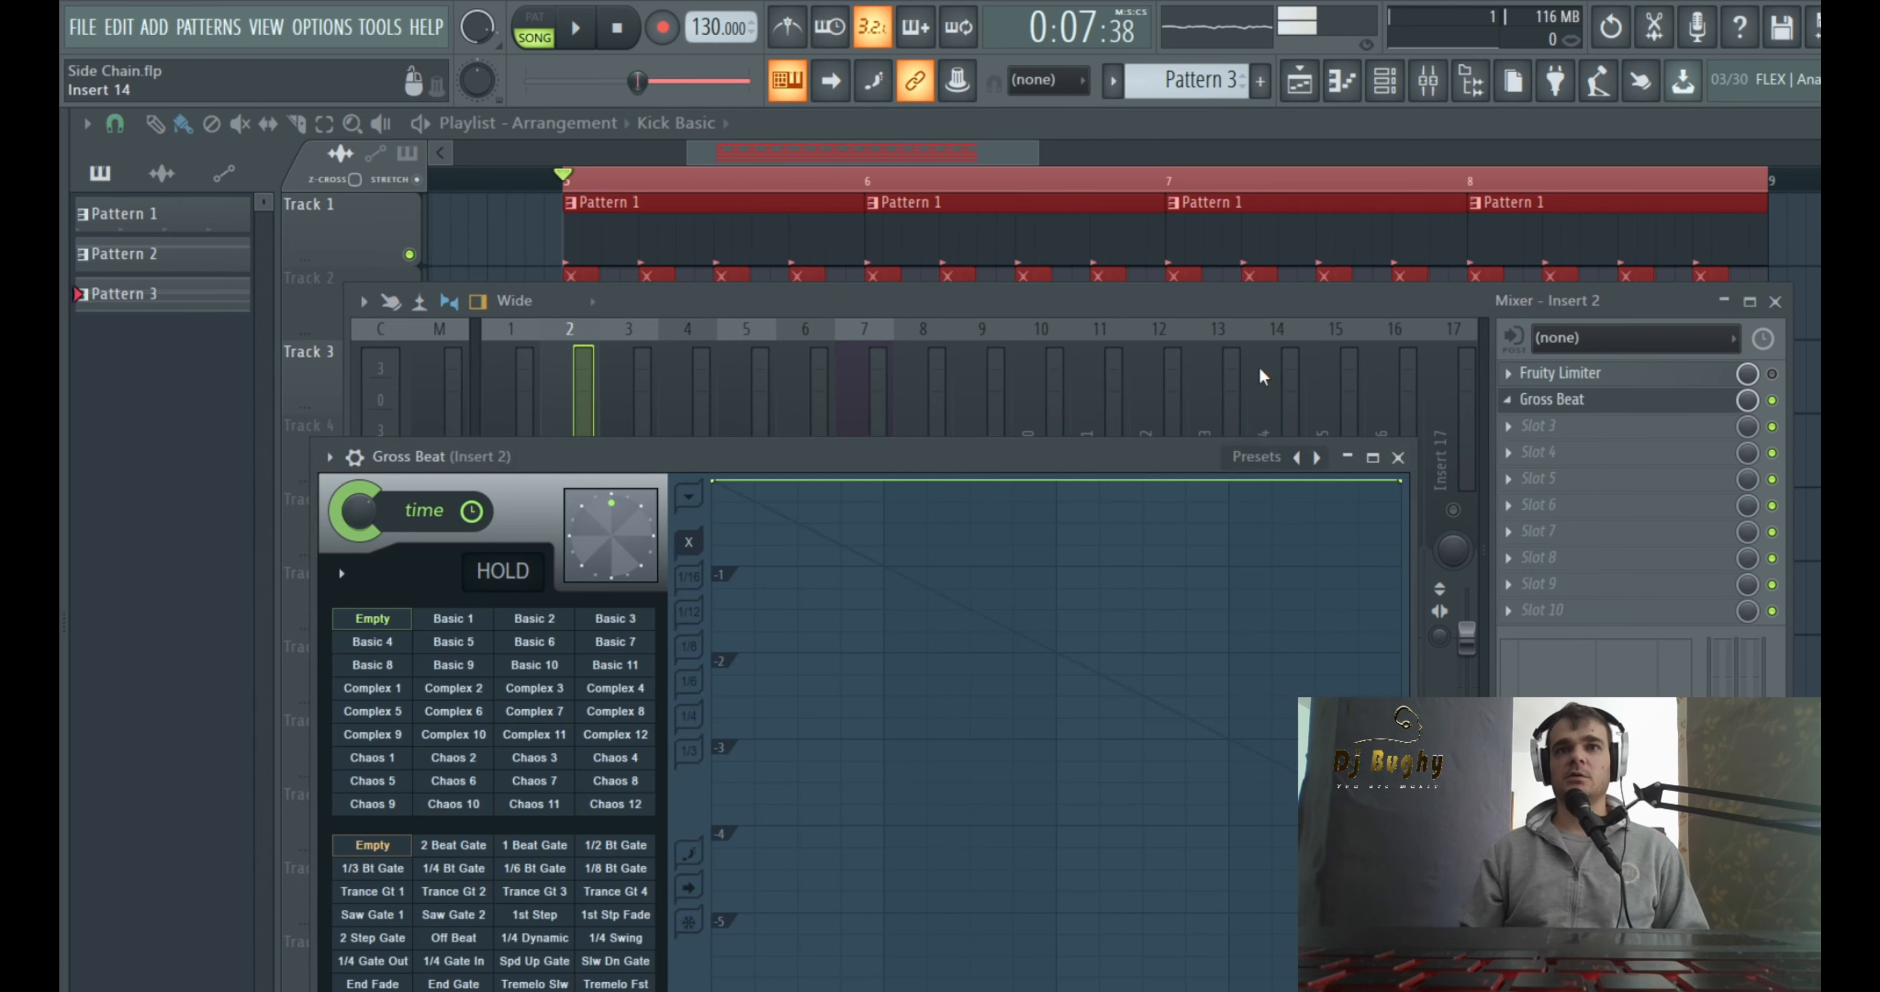
drag(1092, 453, 1166, 254)
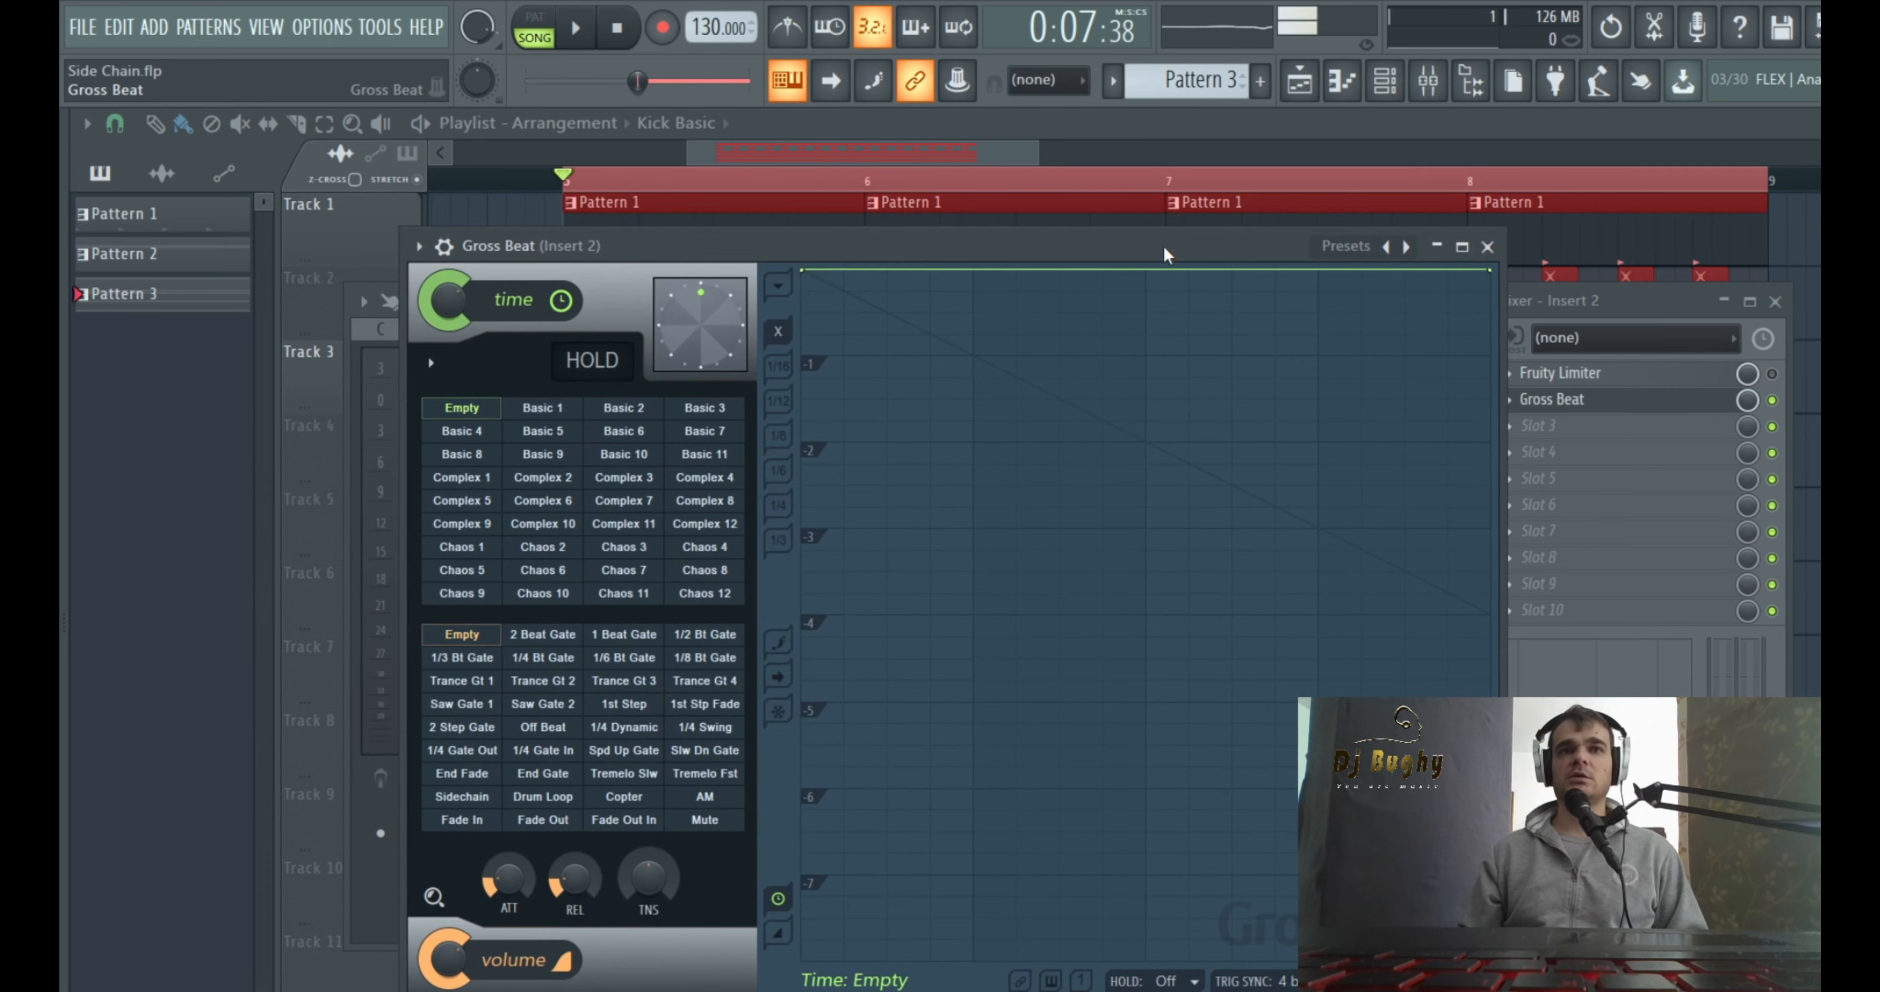
drag(1043, 249, 1016, 243)
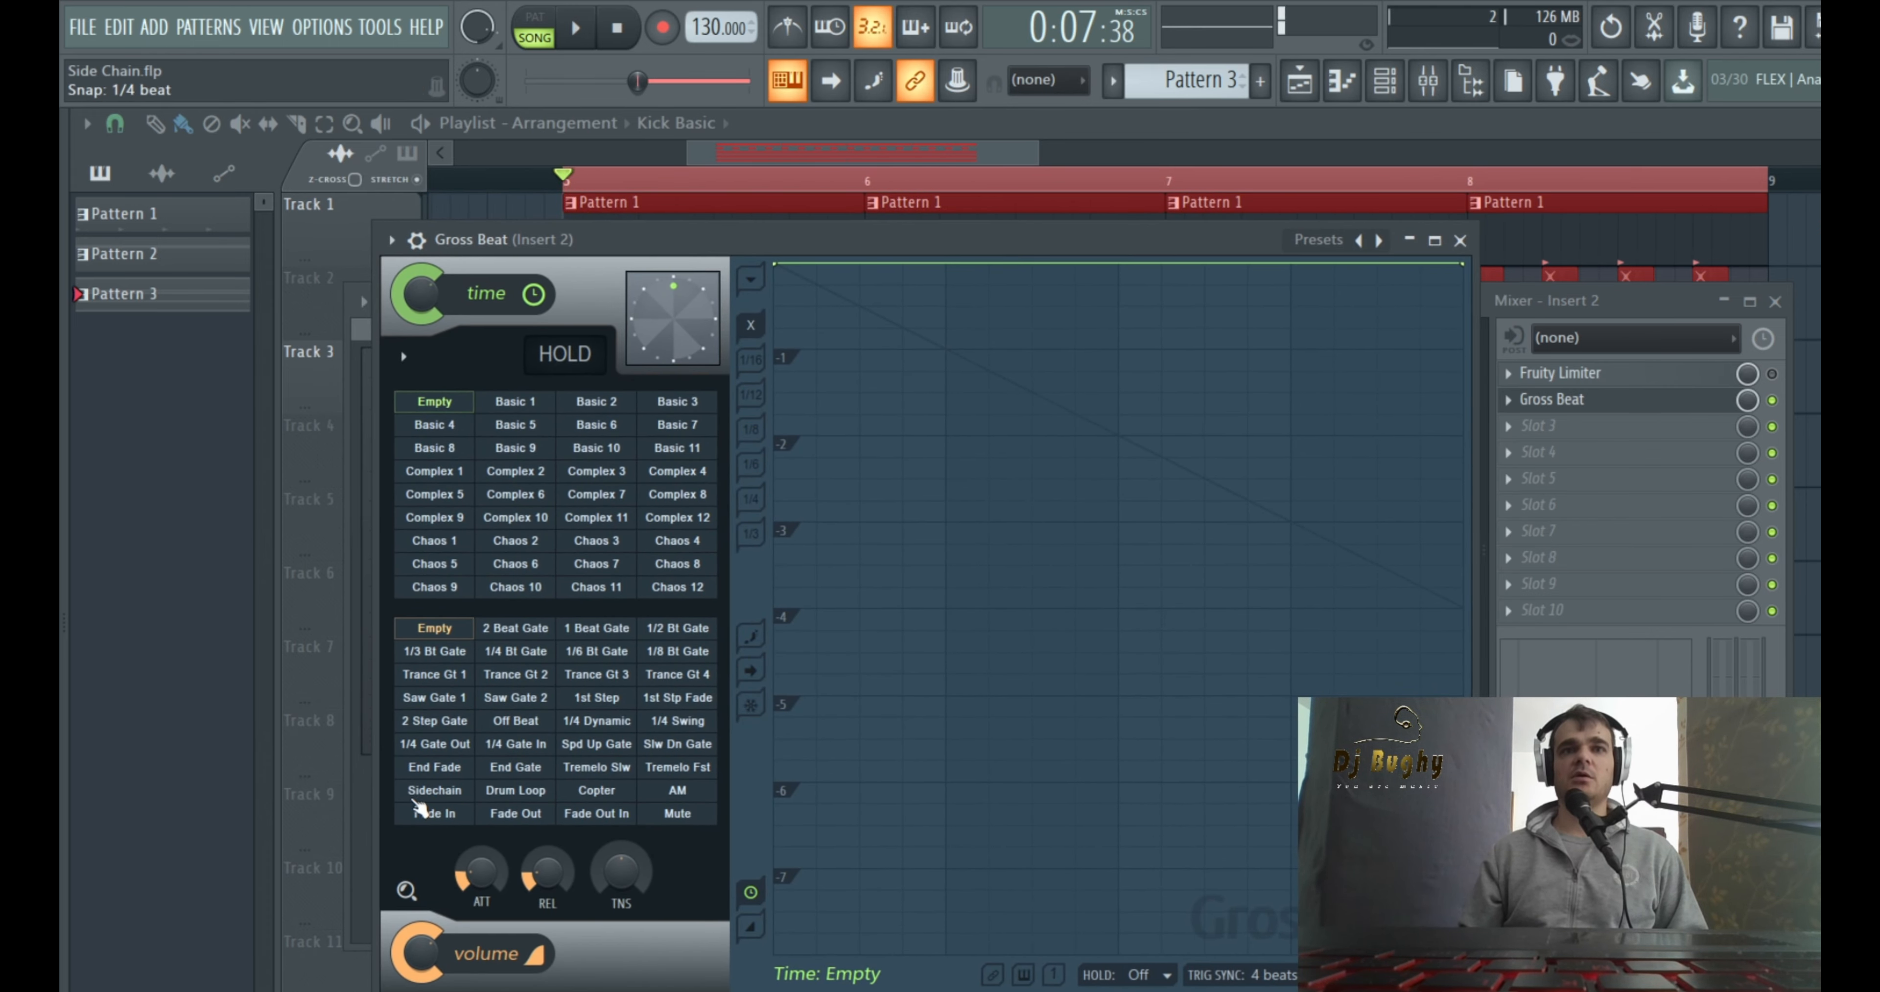
Apply the Sidechain volume preset in Gross Beat and play the song to hear the effect
click(438, 795)
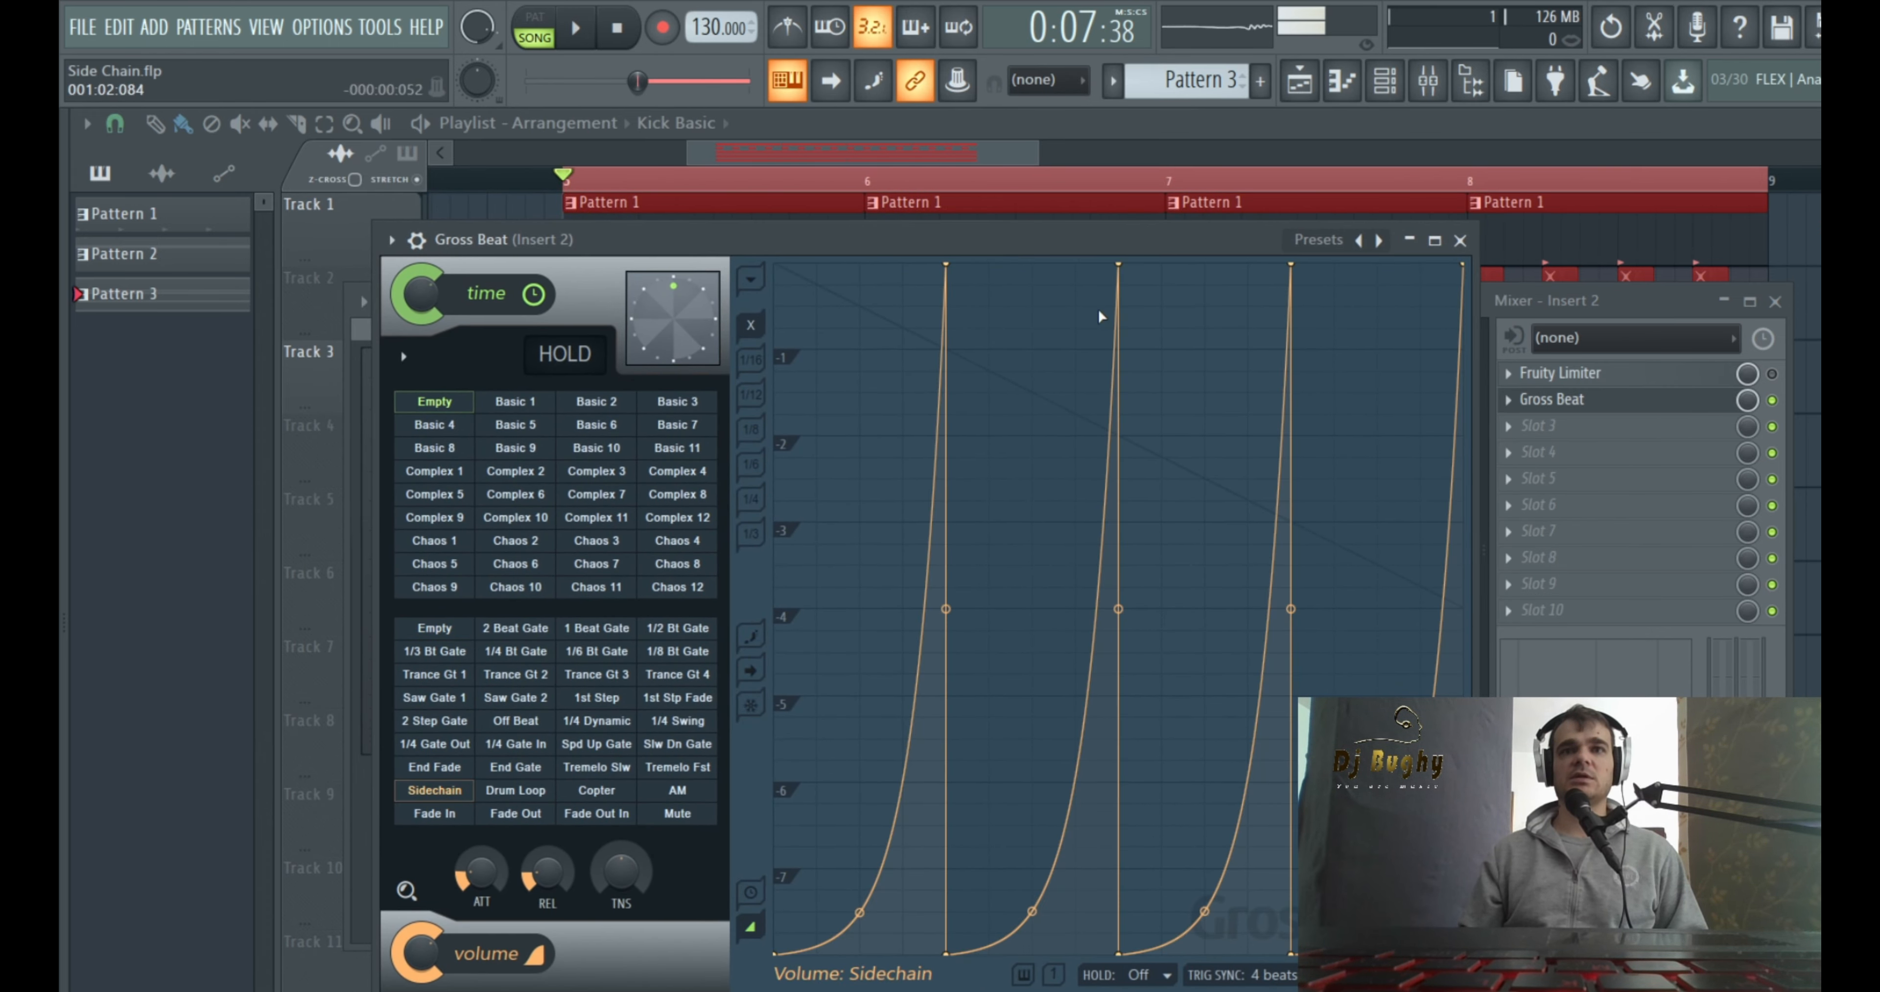
drag(1104, 243, 1366, 252)
key(space)
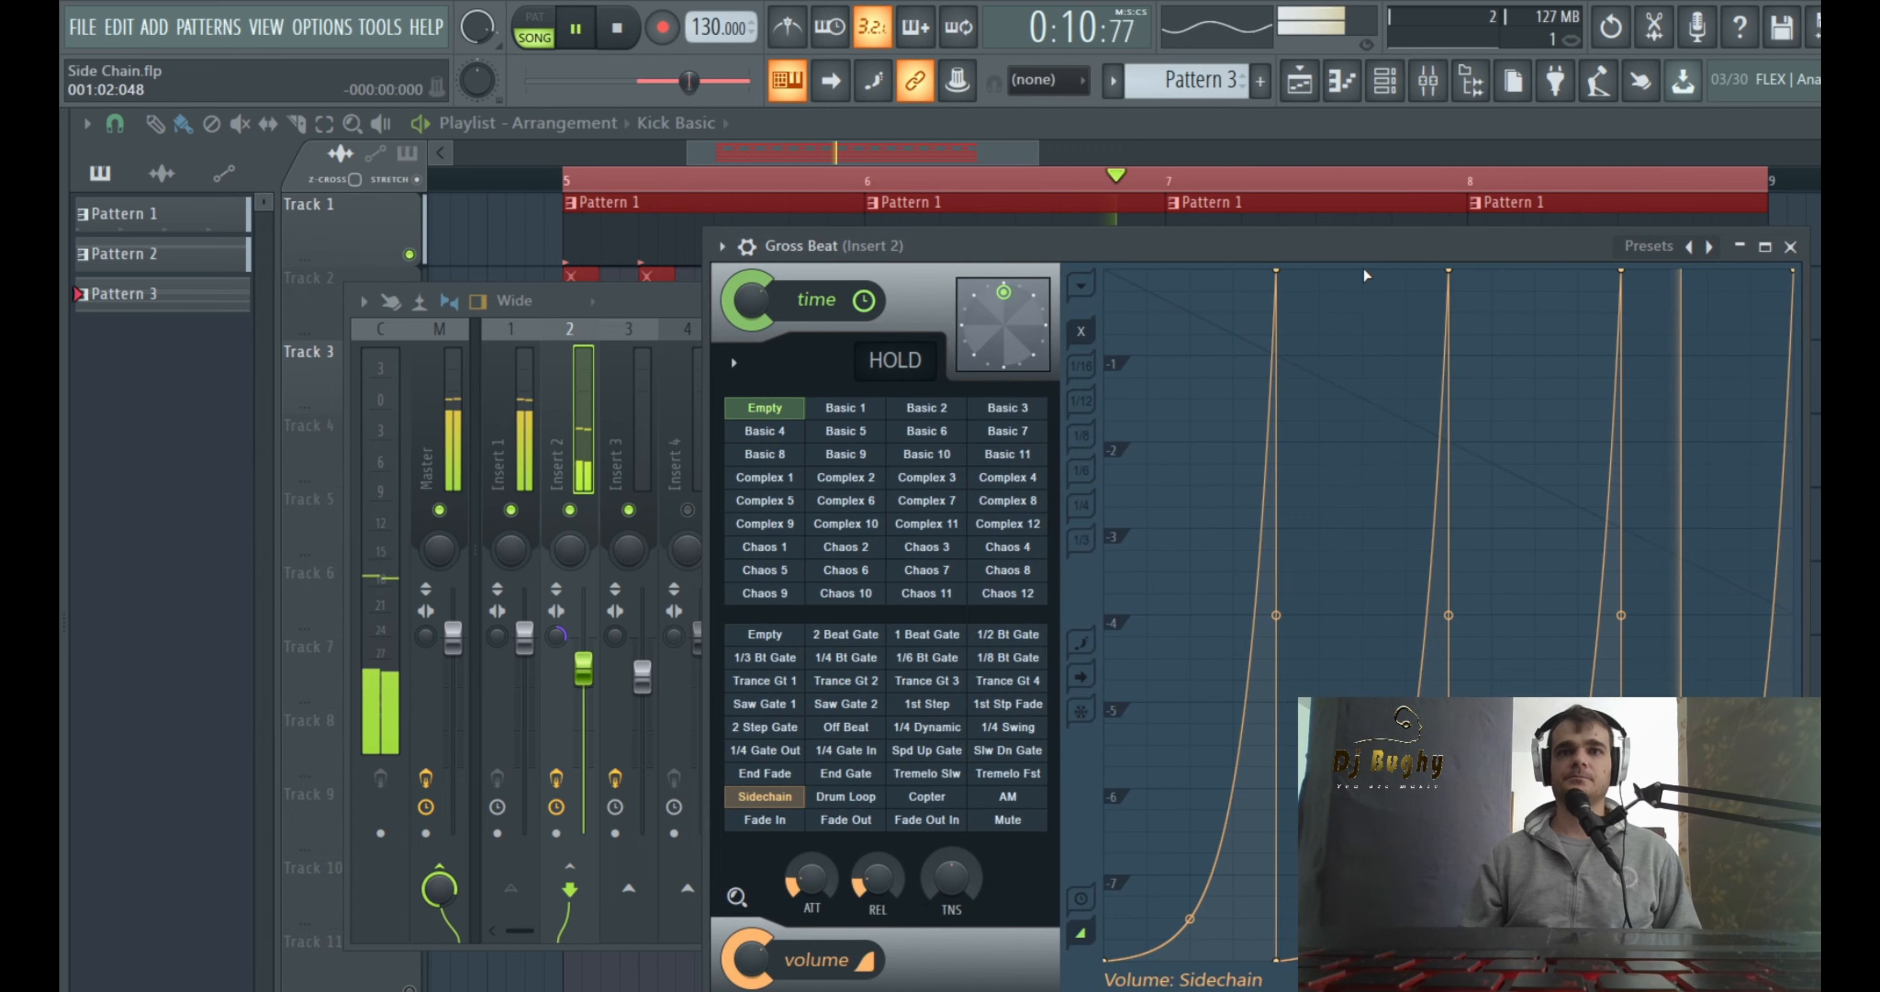
key(space)
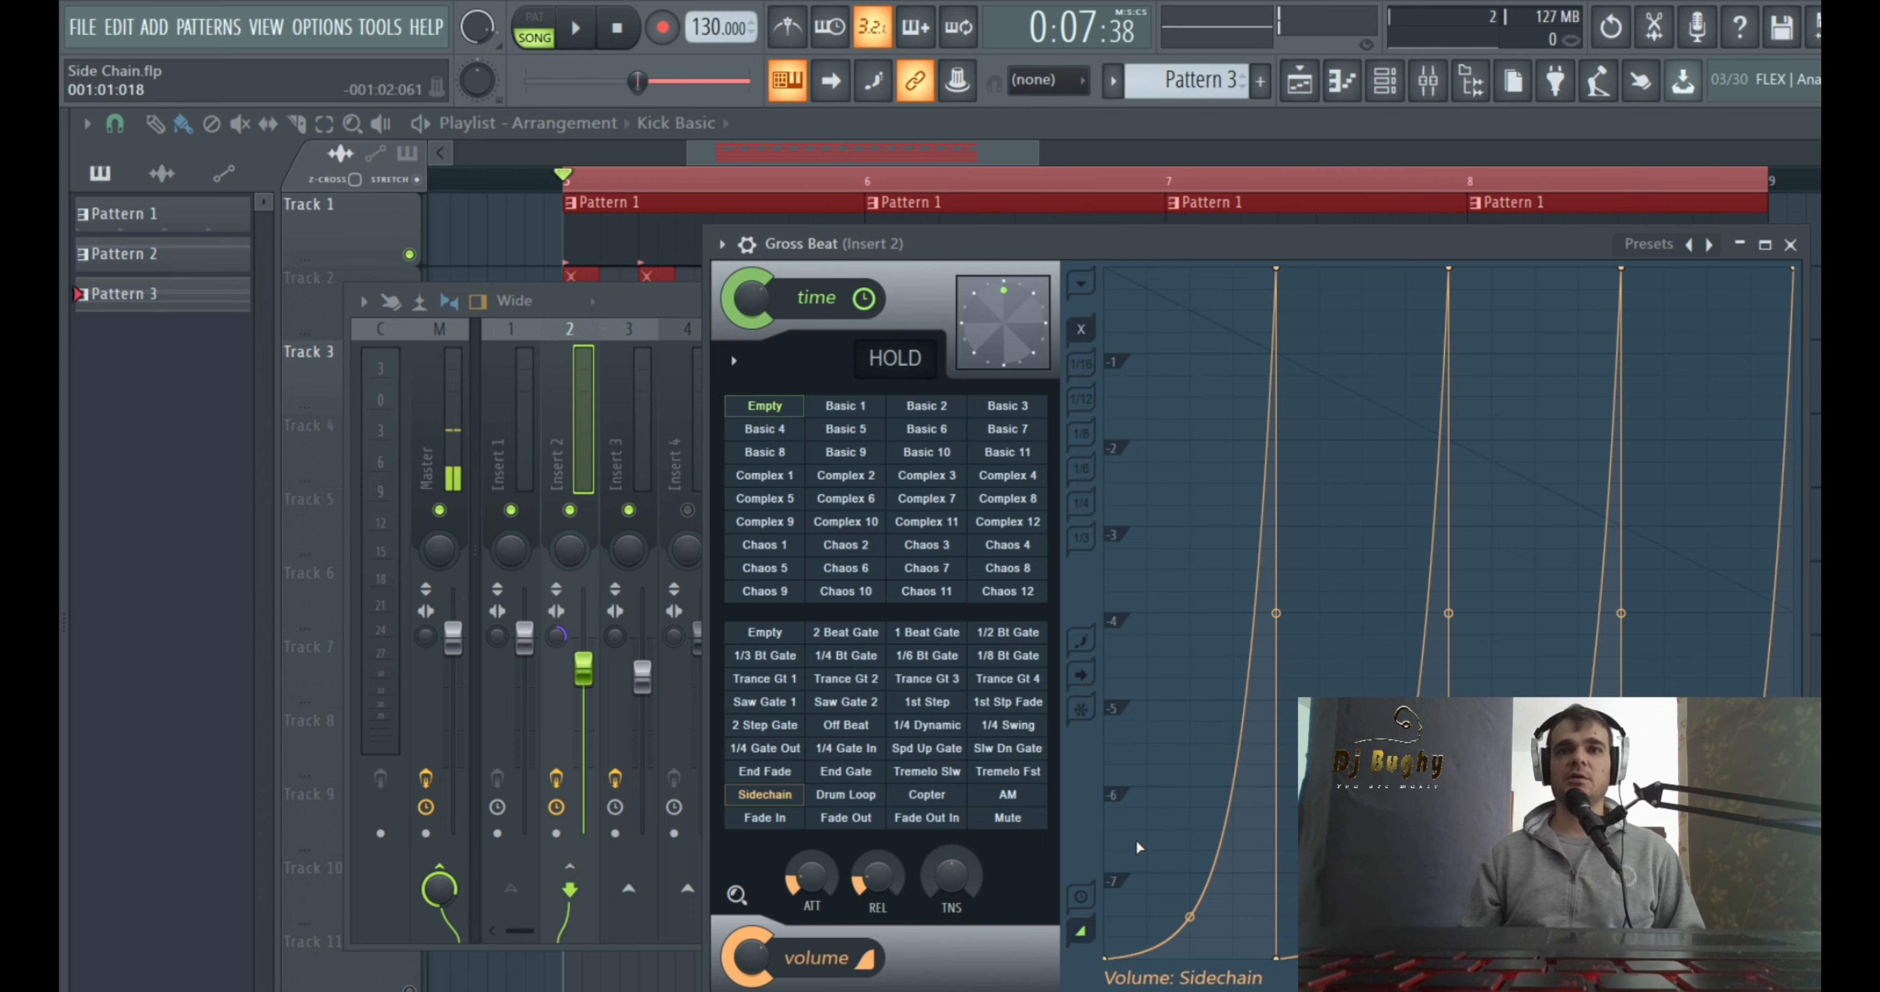
Bend all four rising curves of the Gross Beat volume envelope upward for a faster recovery and play the result
drag(1190, 916, 1190, 279)
drag(1362, 916, 1363, 275)
drag(1535, 916, 1535, 277)
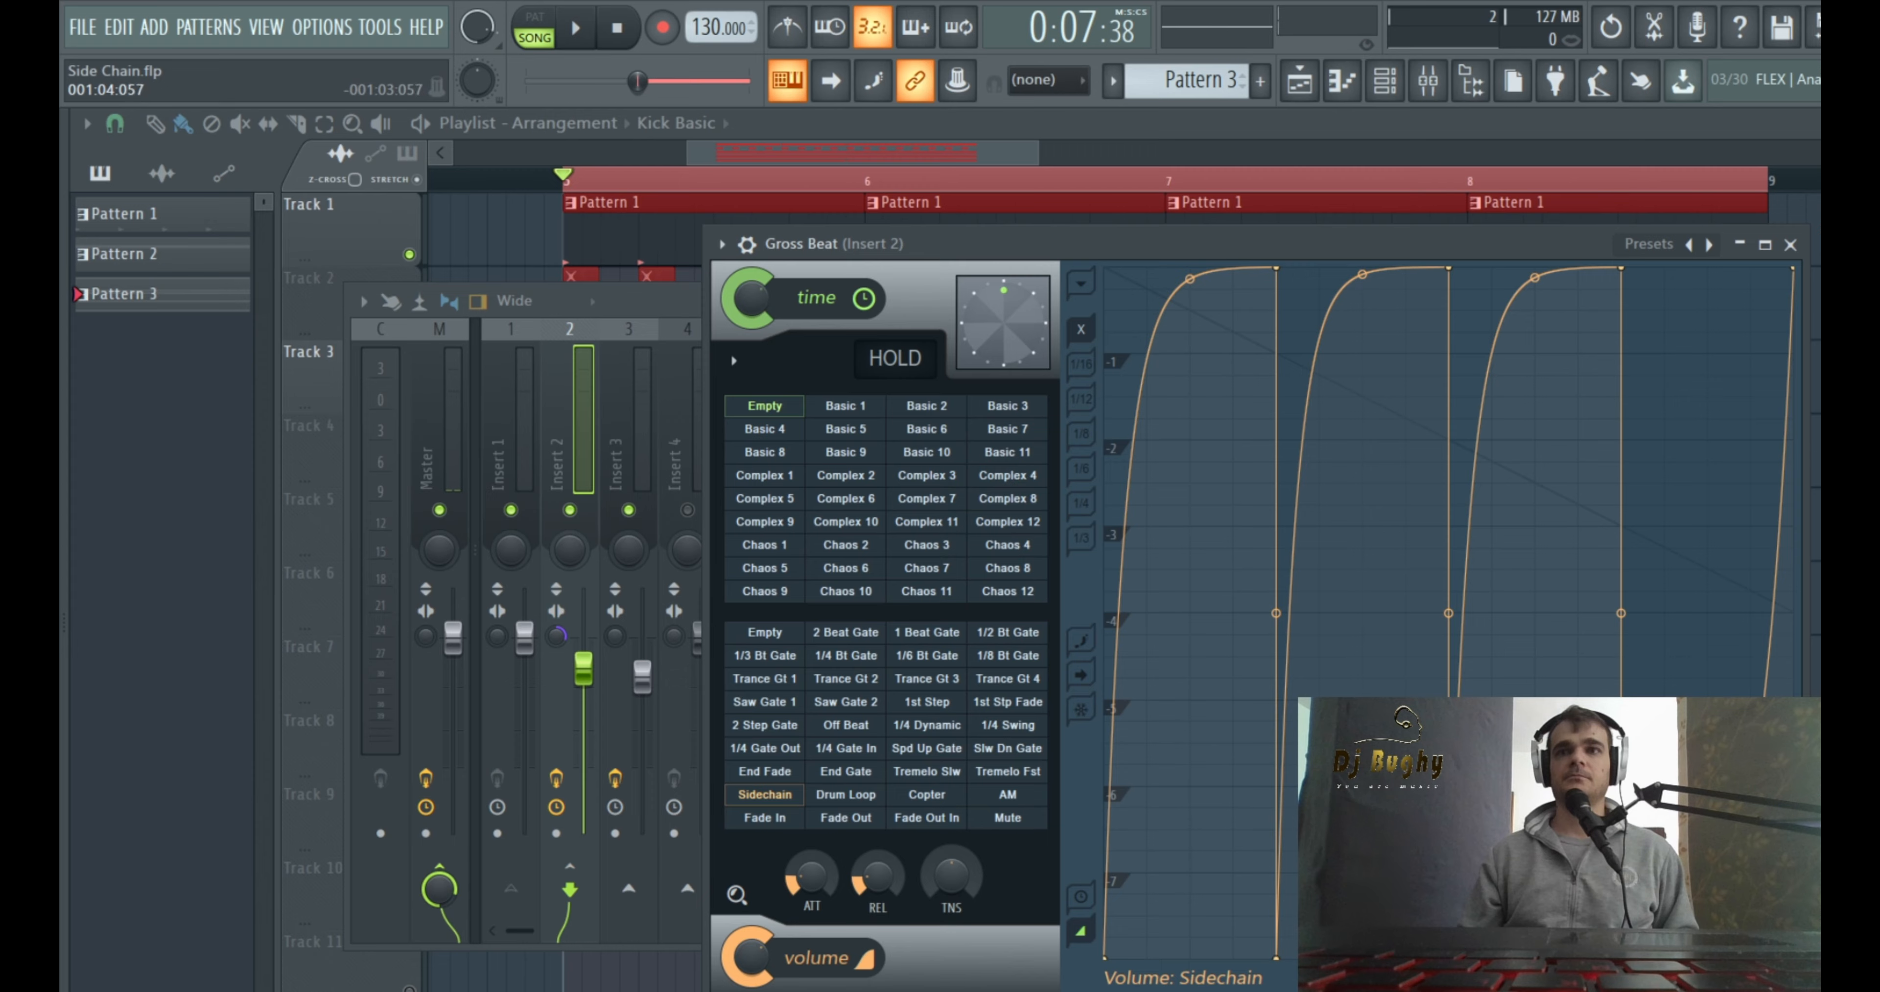
drag(1706, 916, 1708, 299)
key(space)
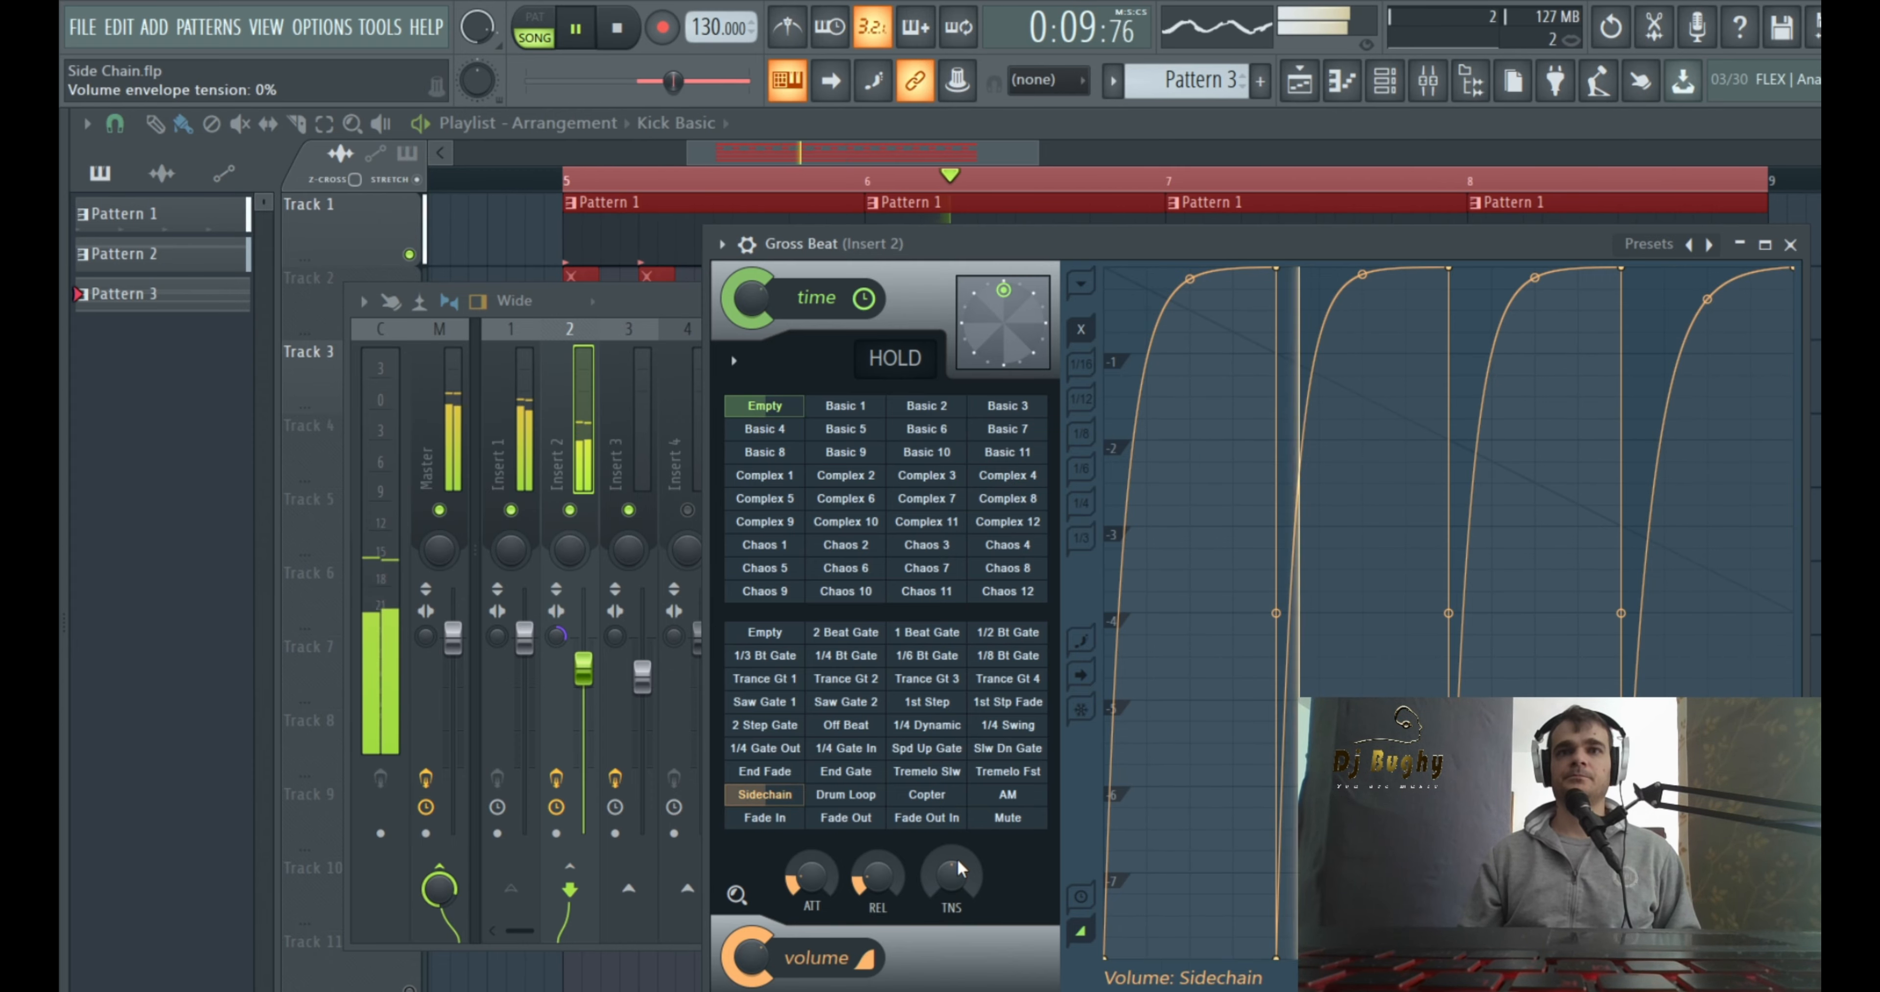
Try a volume envelope tension of -93% in Gross Beat, reset it, and set the smoothing attack to 0.42 ms for playback
drag(956, 855, 953, 887)
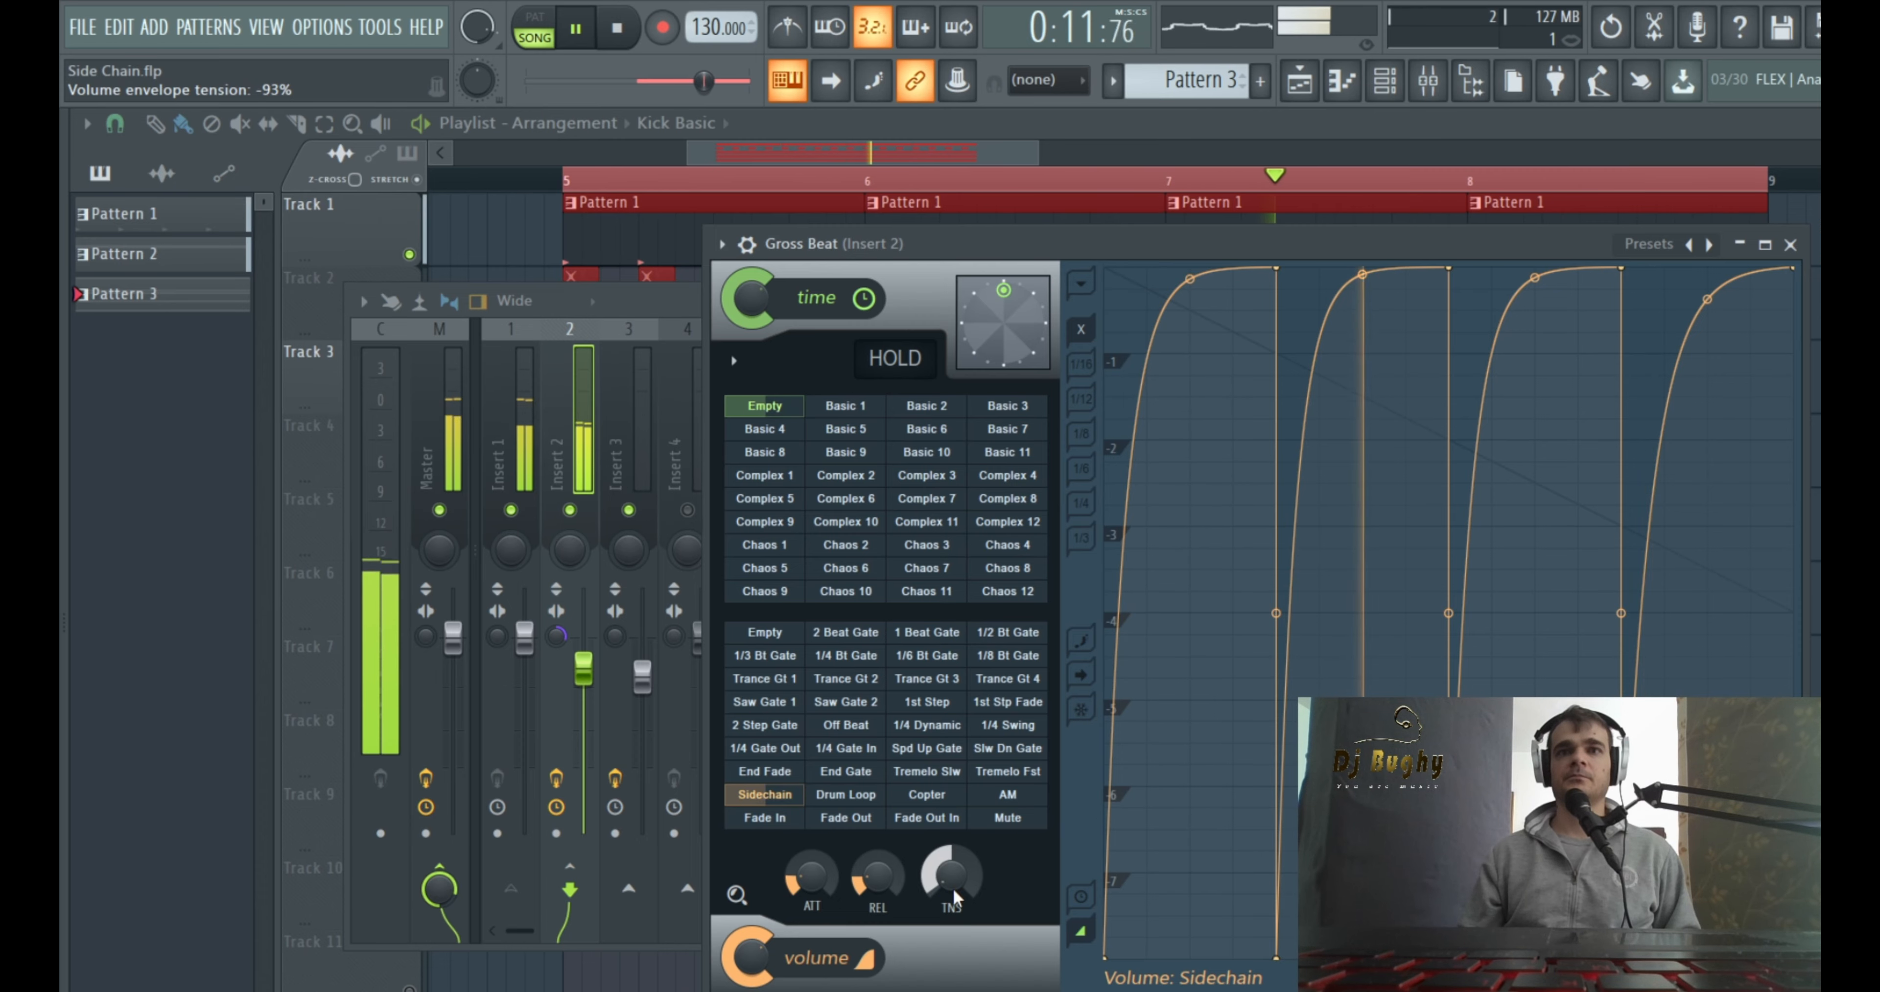
key(space)
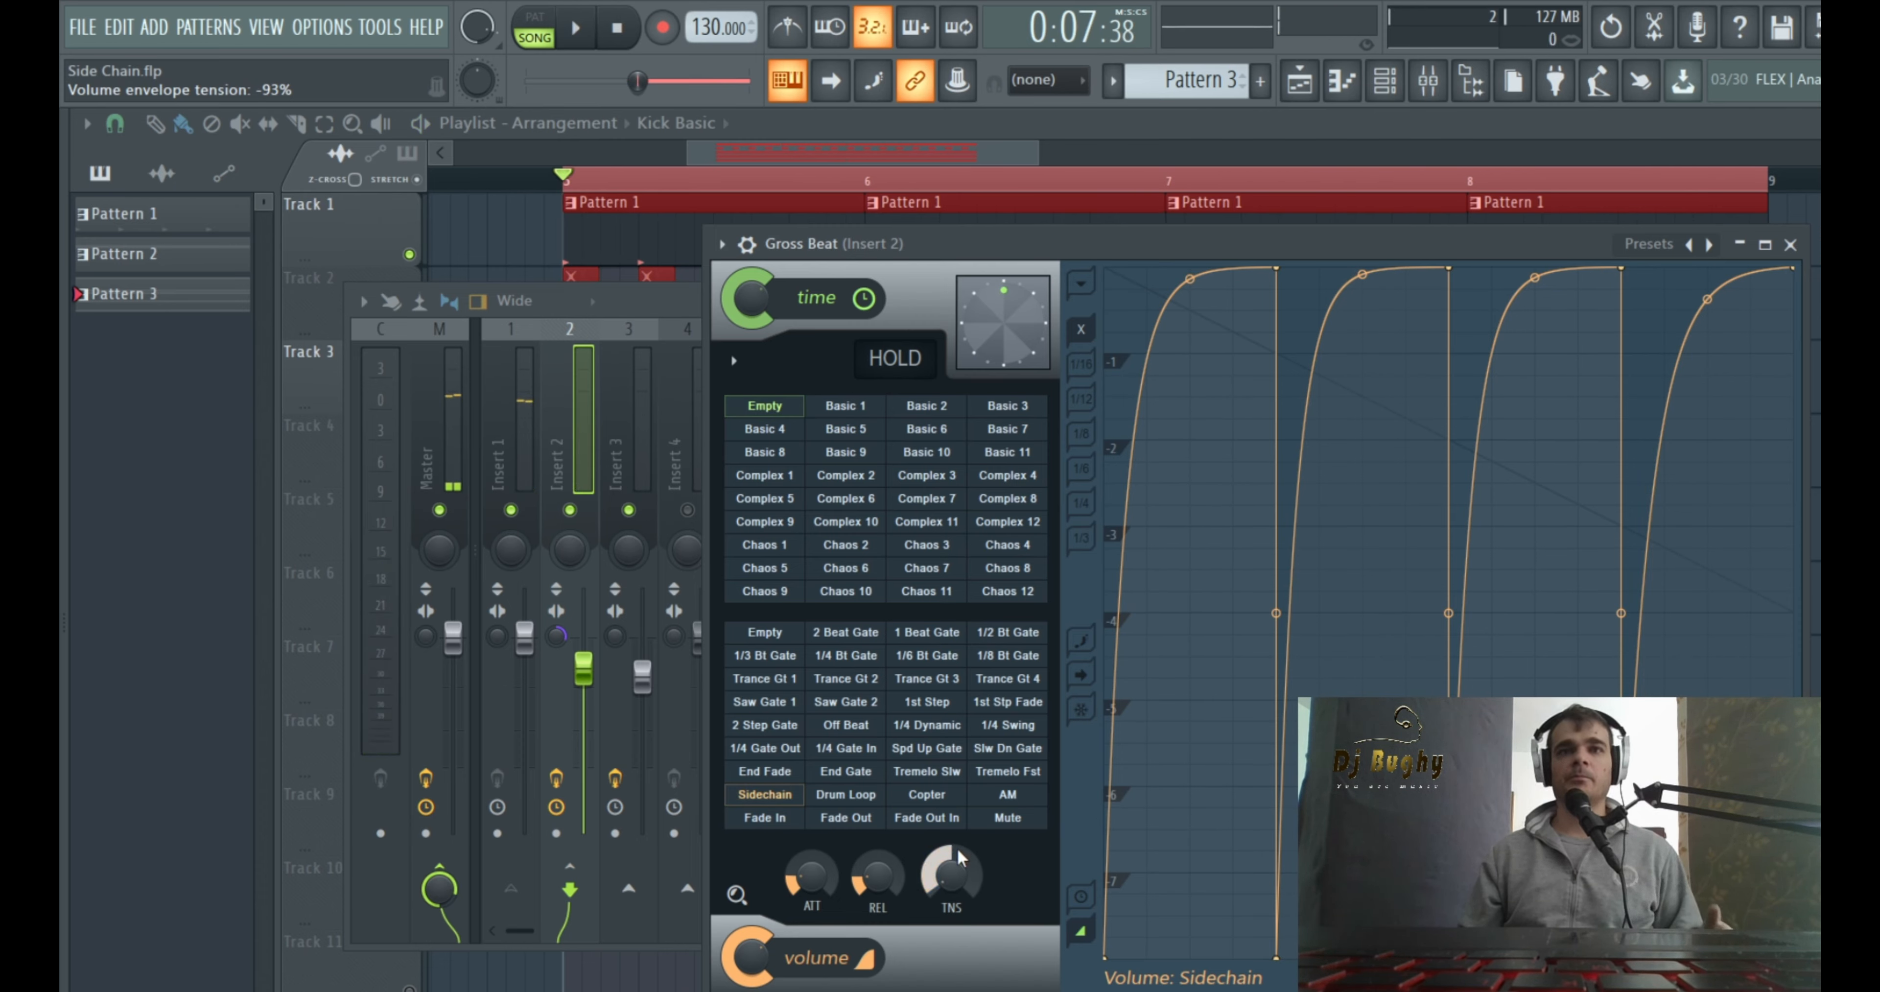
drag(946, 873, 811, 902)
key(space)
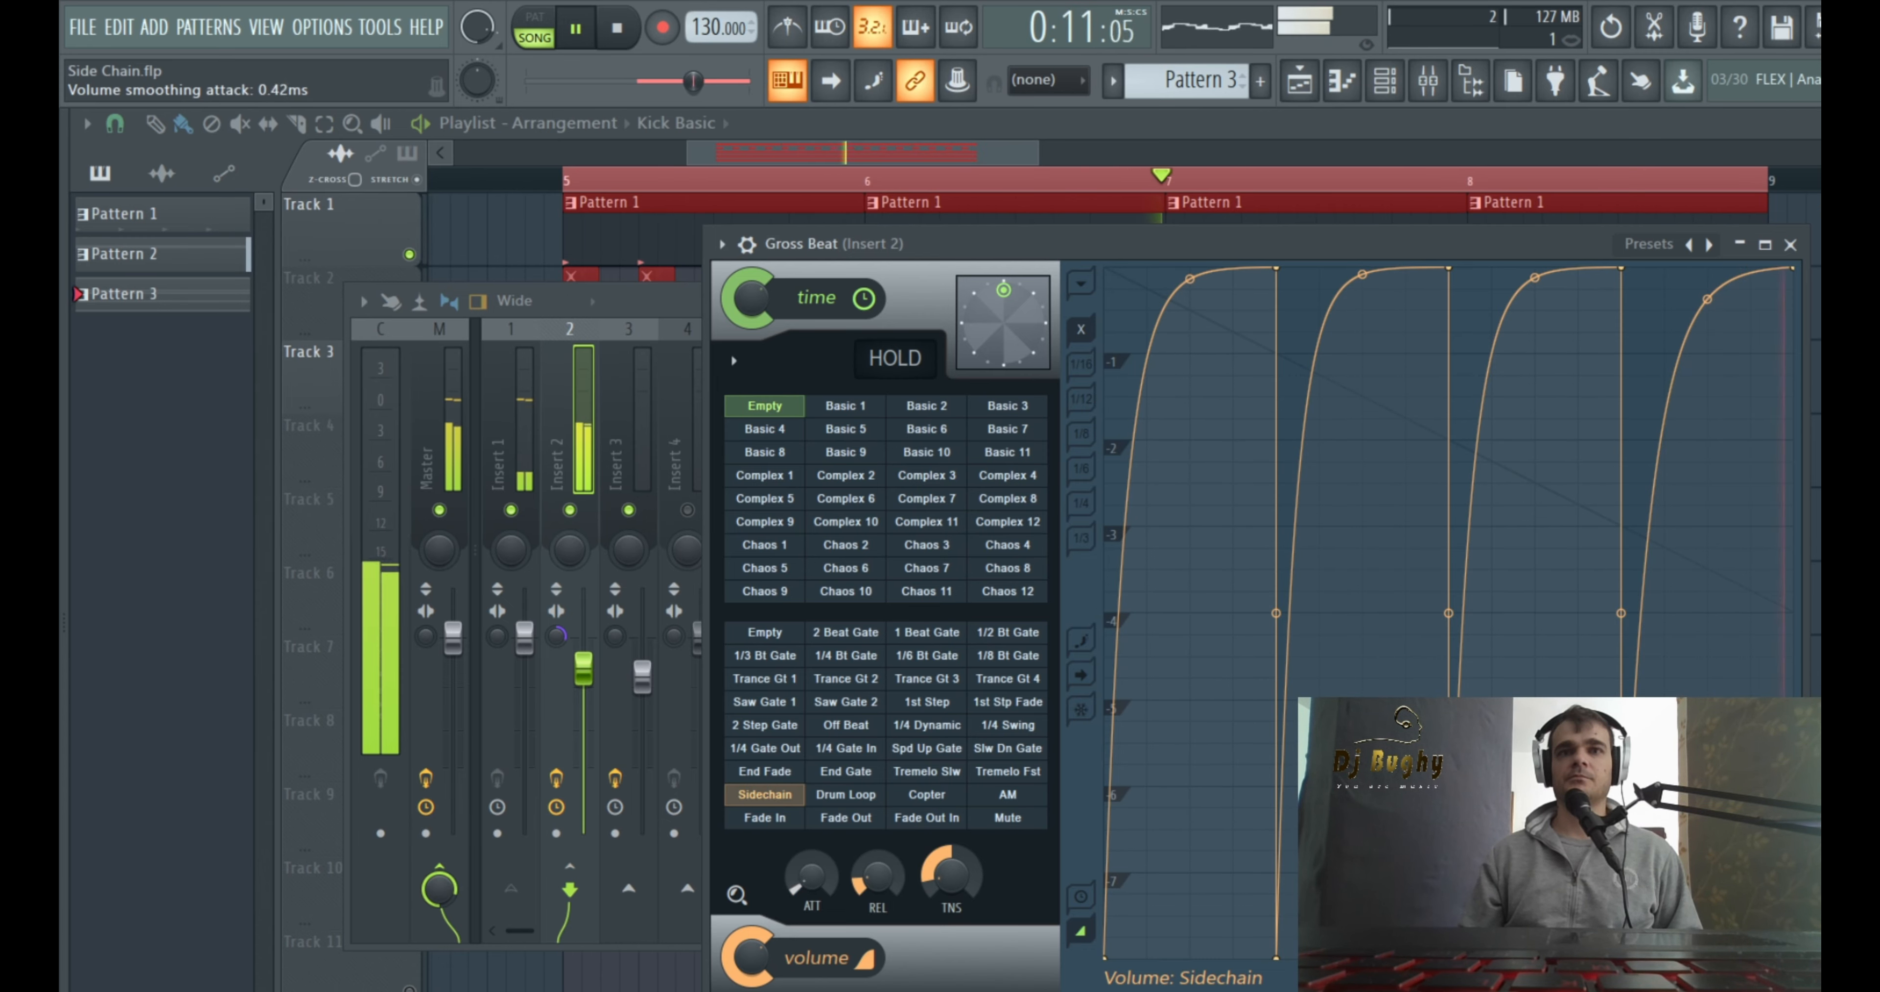
Try a volume envelope tension of -59% while the song plays, and stop playback
key(space)
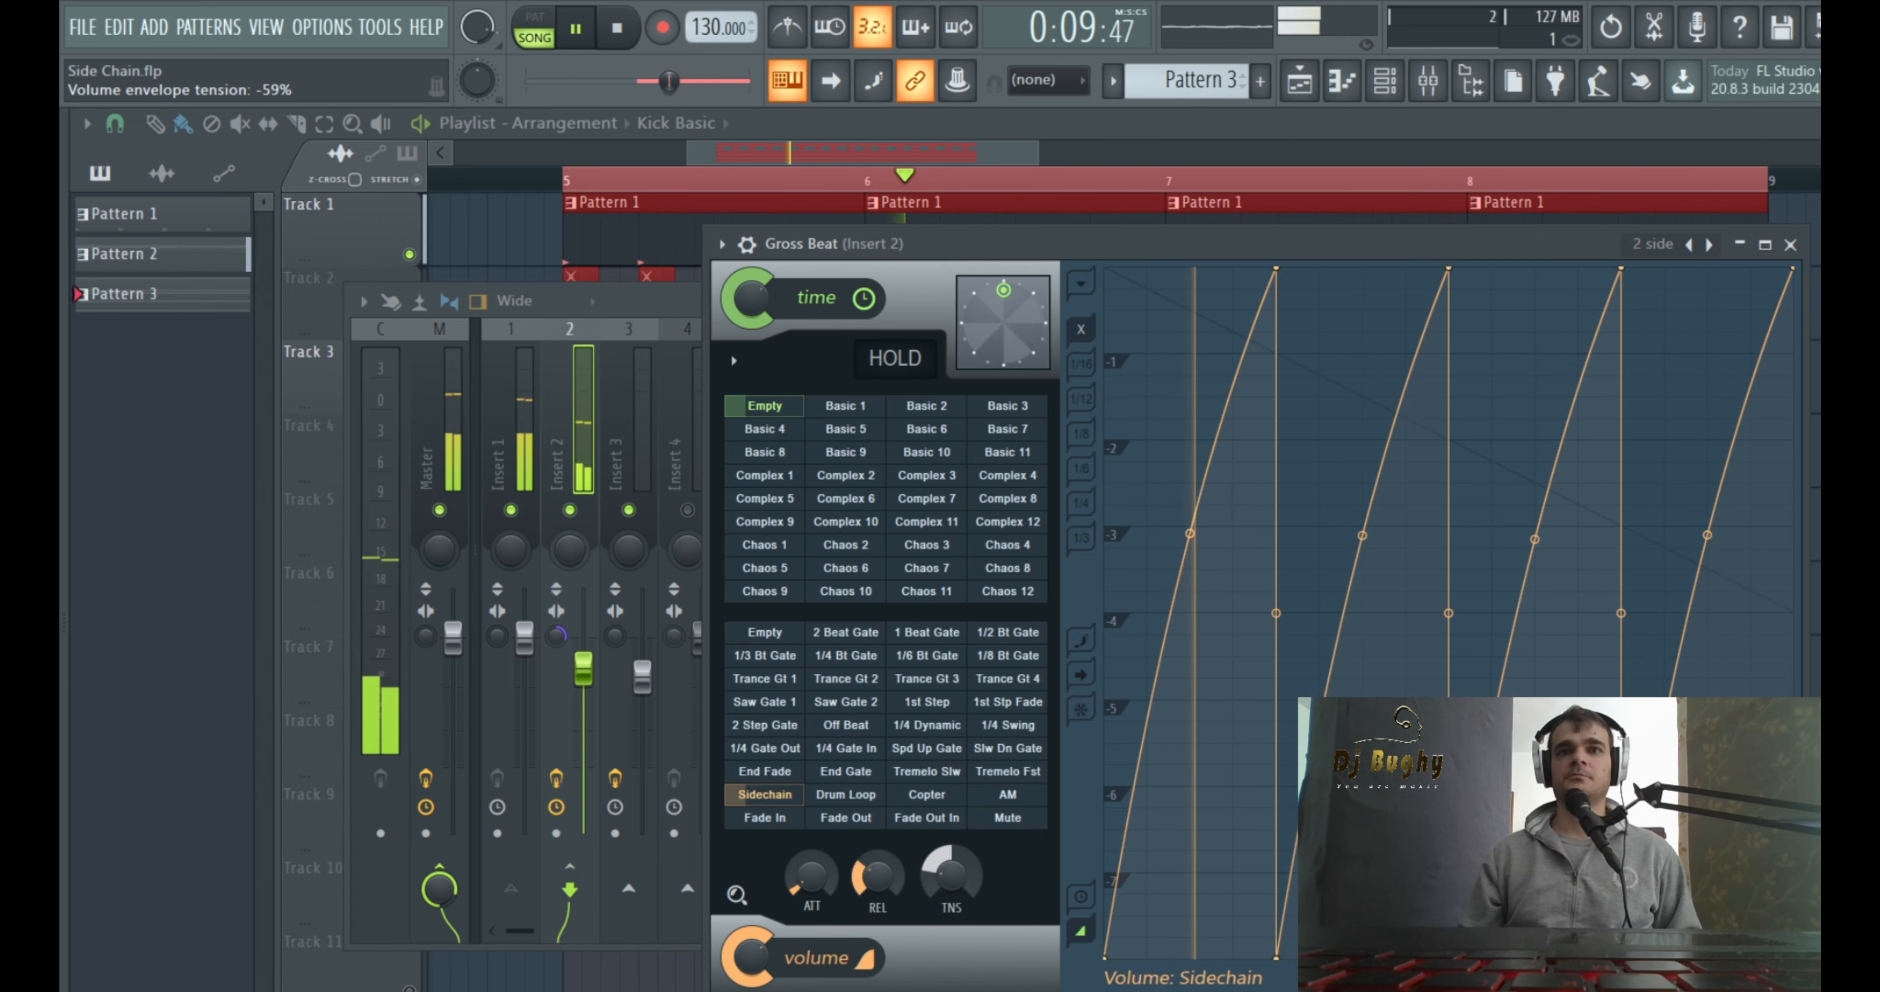
drag(951, 876, 951, 899)
key(space)
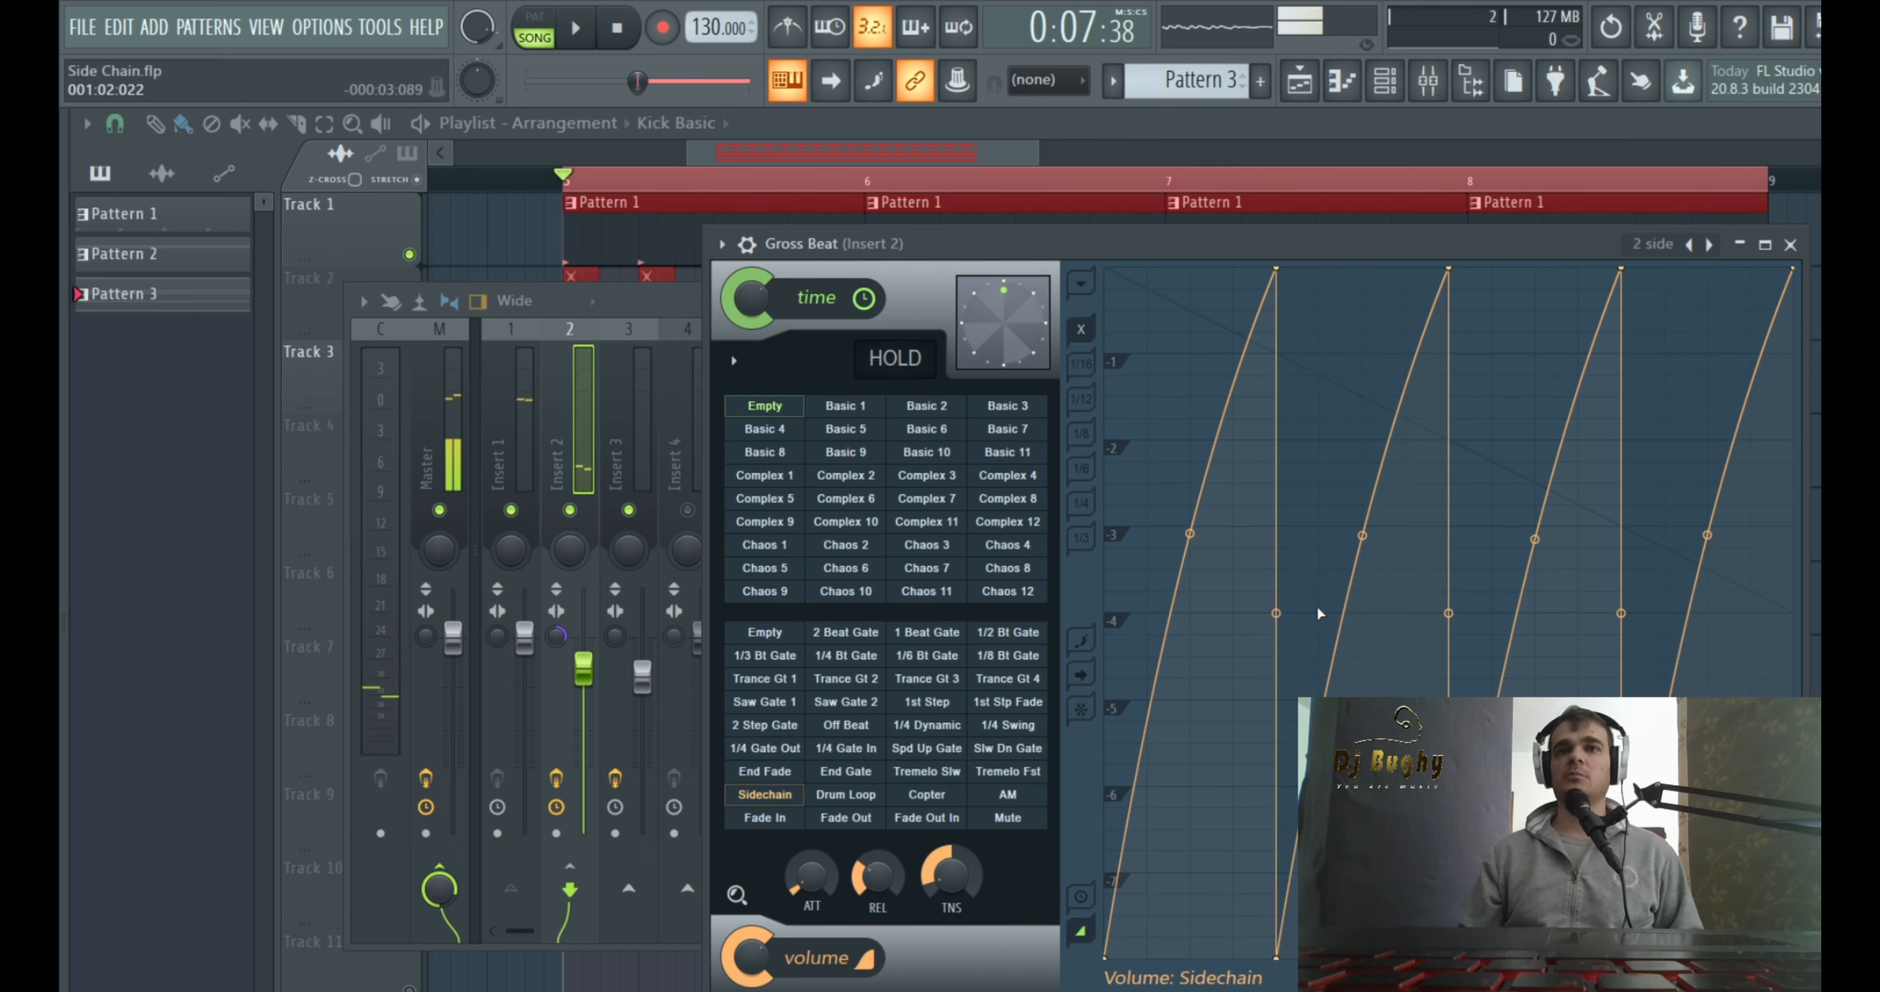
Add alternating high and low points to the first three beats of Gross Beat's volume envelope
right_click(1163, 319)
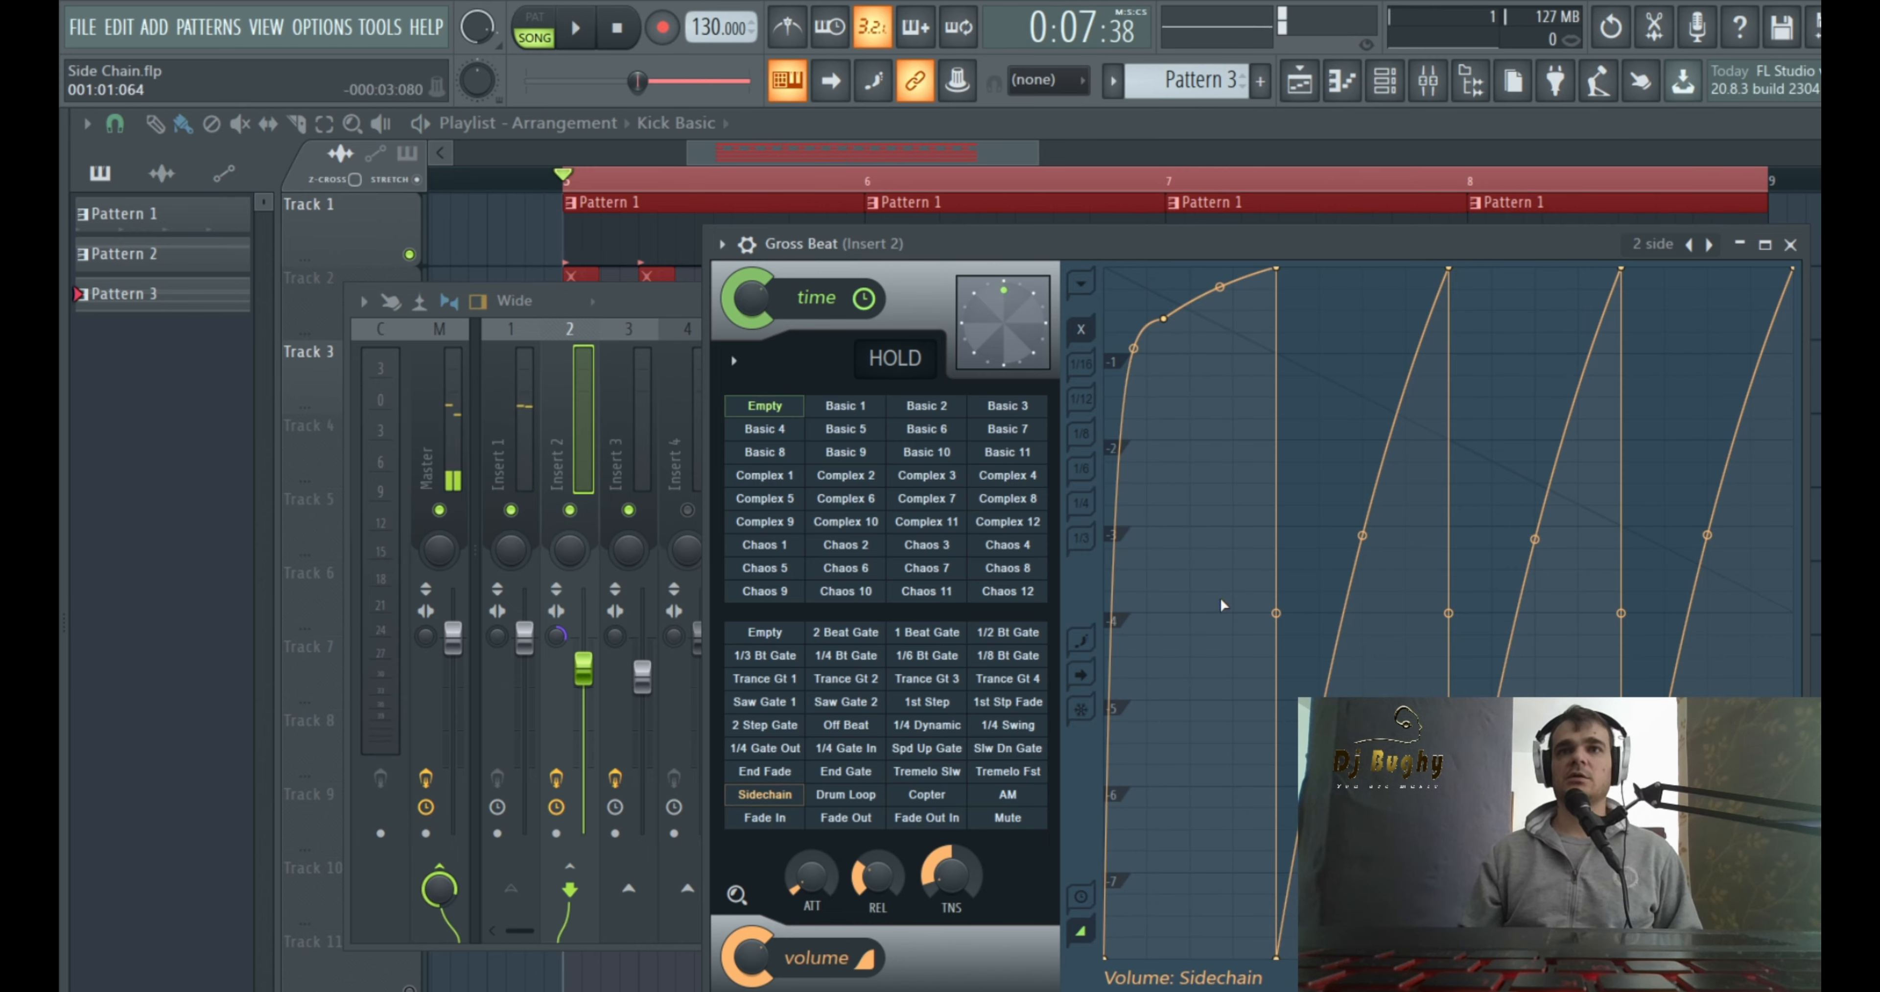
right_click(1239, 556)
right_click(1296, 368)
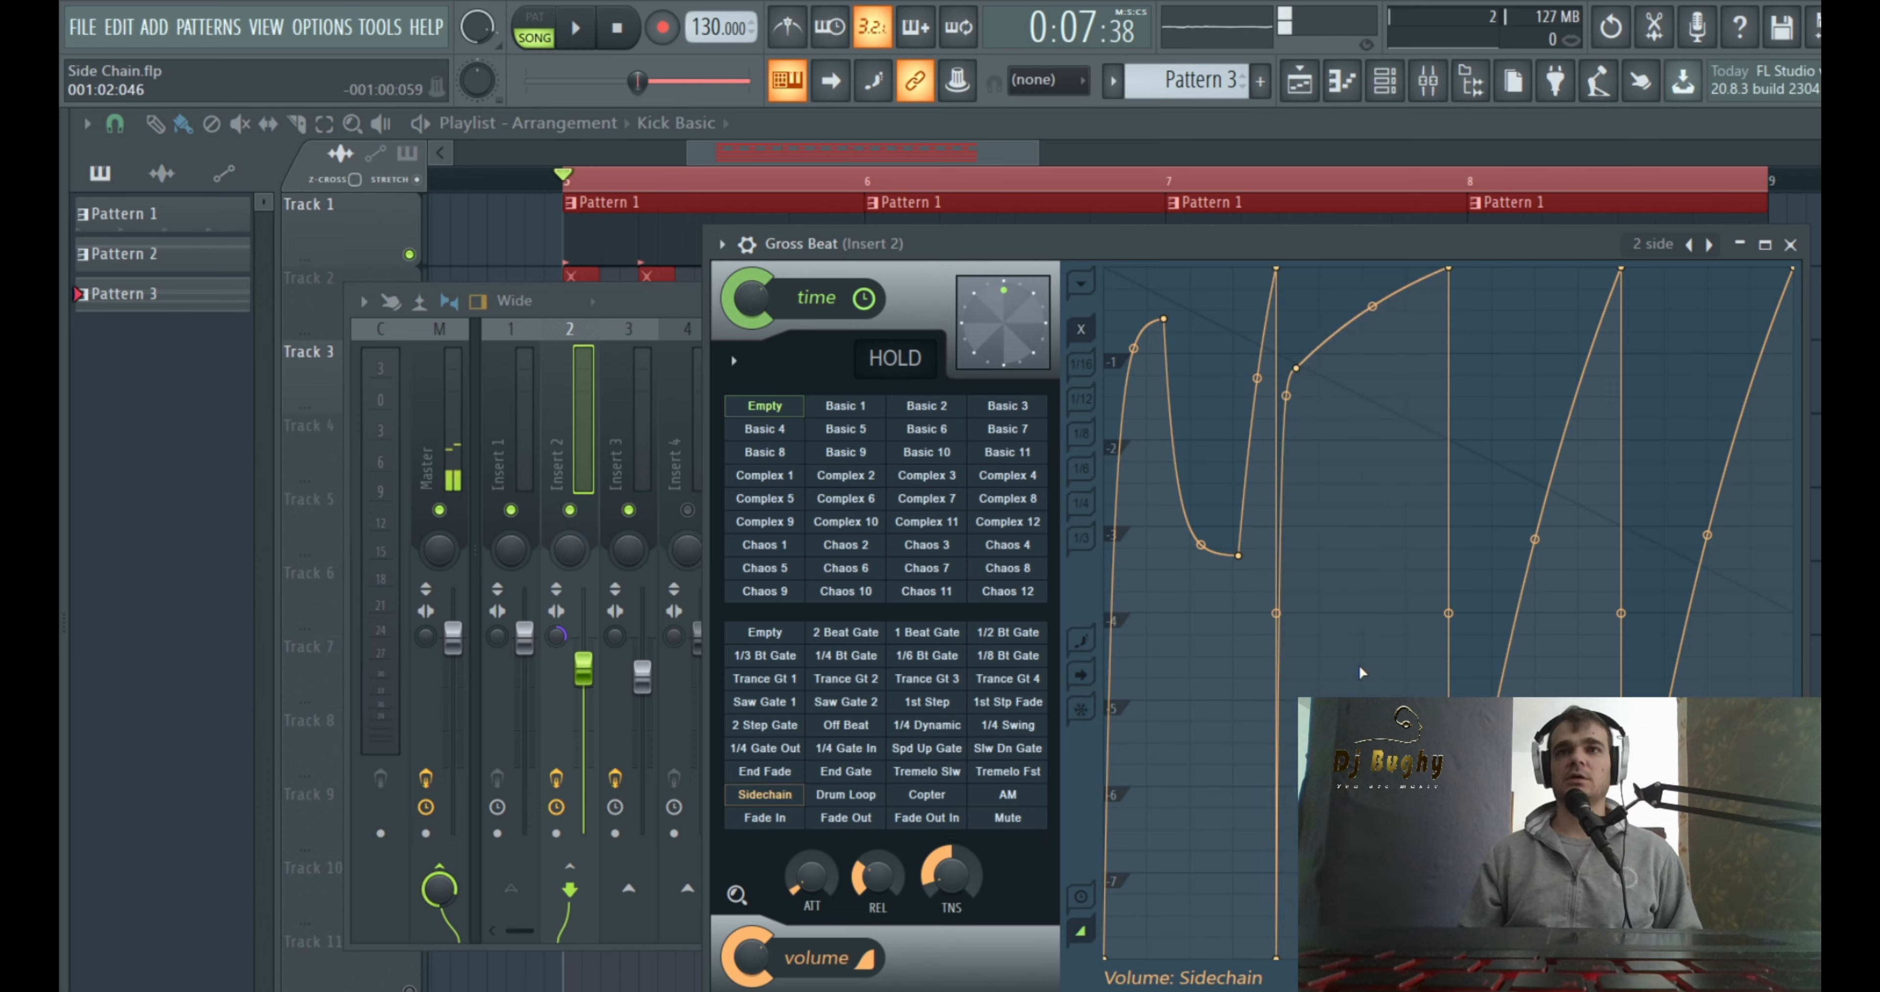
right_click(1404, 647)
right_click(1478, 322)
right_click(1556, 728)
Add a peak and a low point to the envelope's fourth beat and shift both slightly later
right_click(1665, 331)
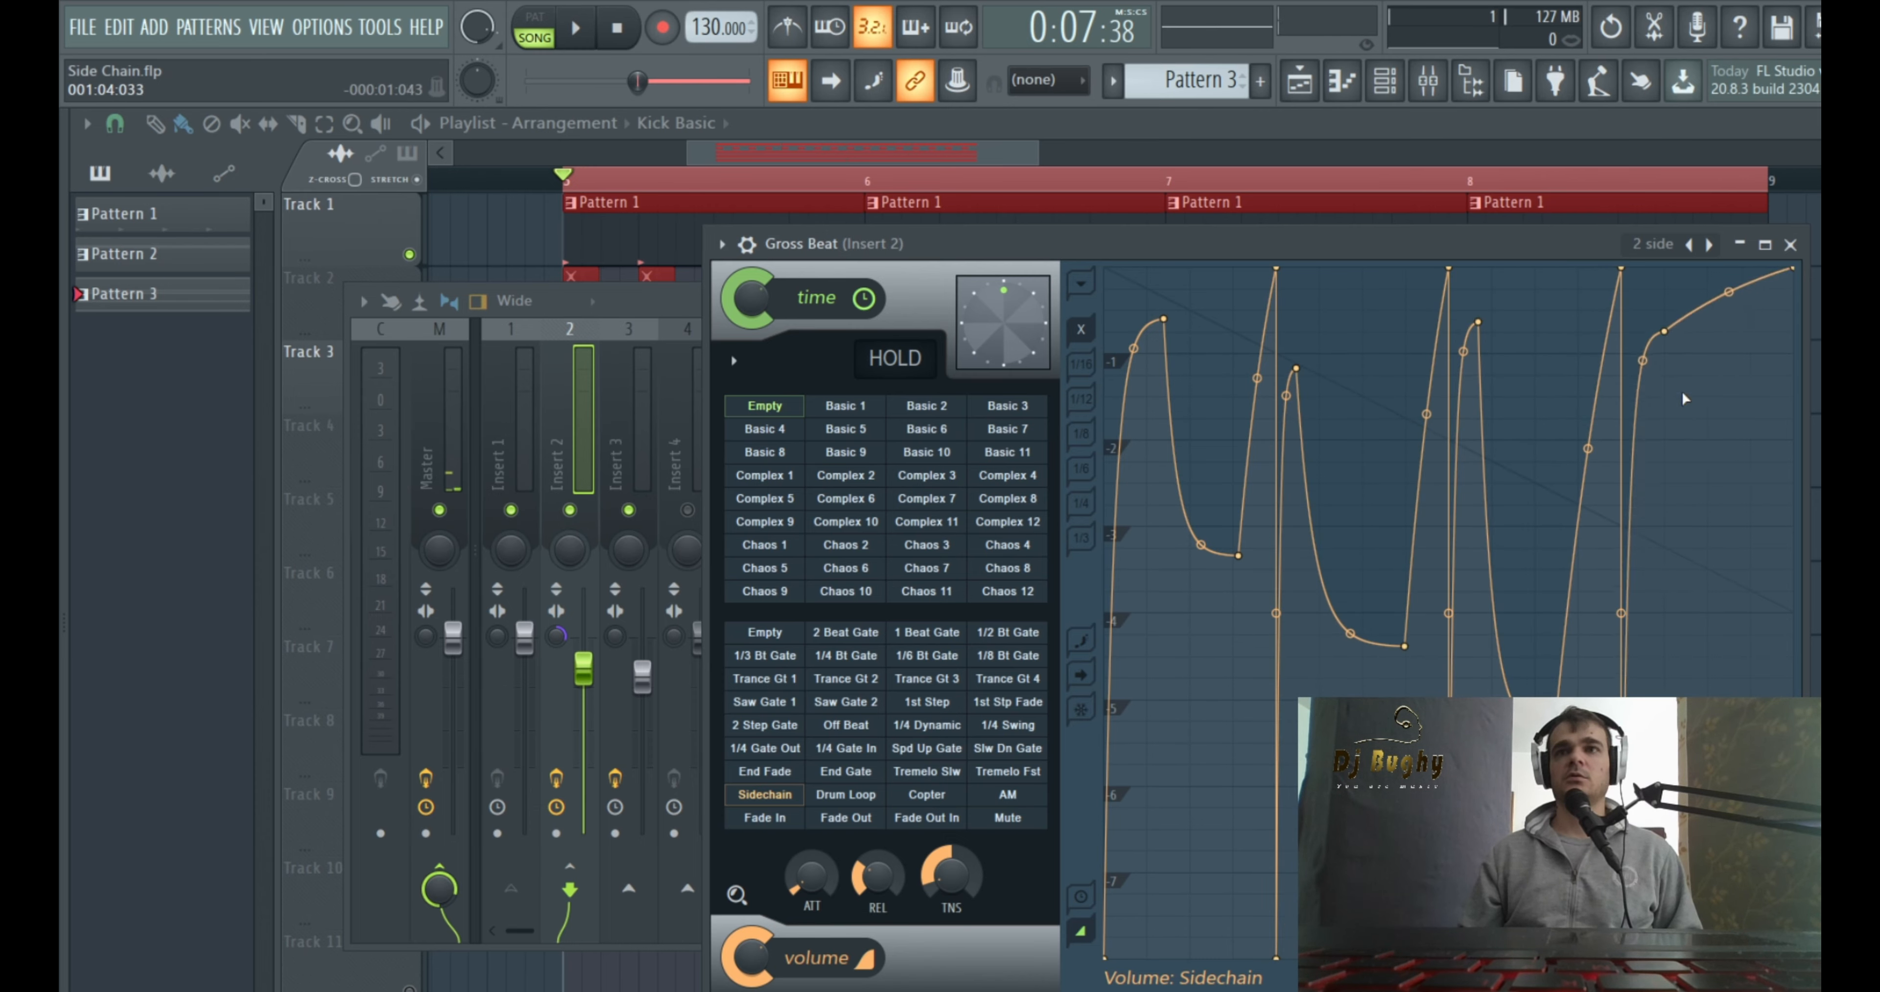
right_click(1705, 889)
right_click(1725, 927)
drag(1724, 926, 1761, 941)
drag(1665, 331, 1690, 332)
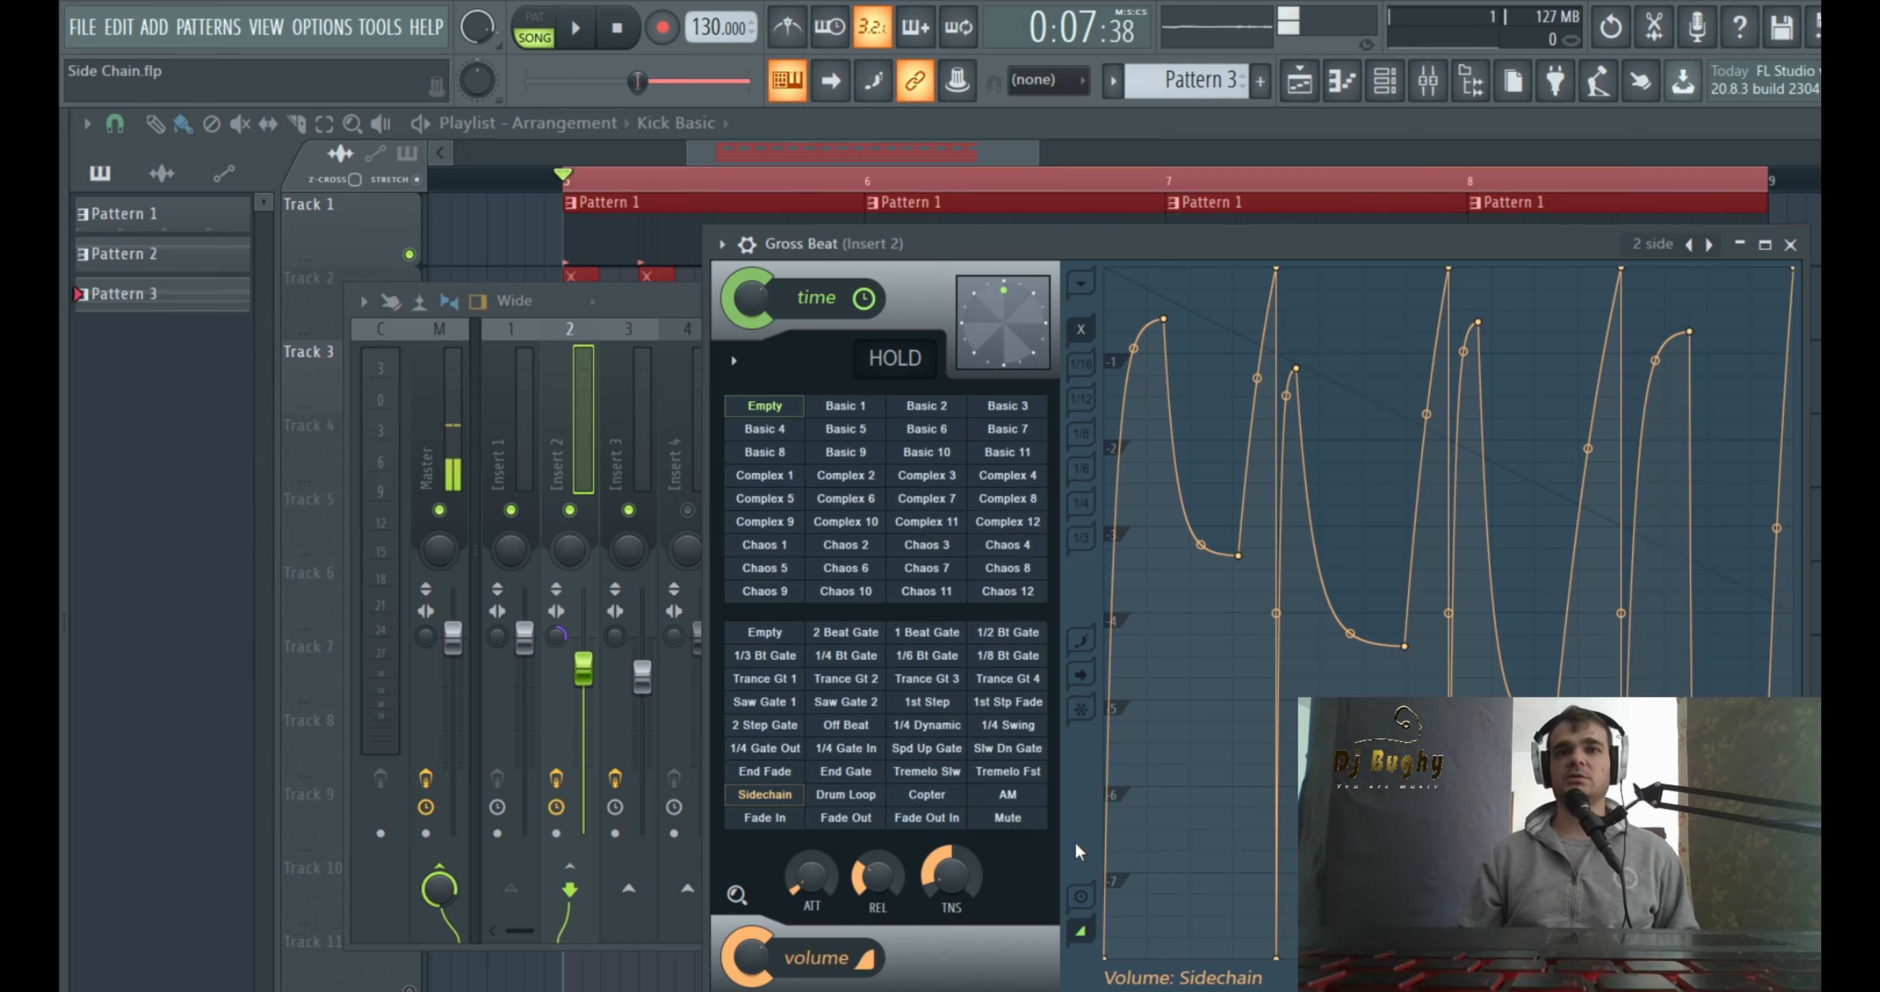
Play the song with the reshaped volume envelope while varying its tension, and stop playback
key(space)
drag(951, 876, 953, 843)
key(space)
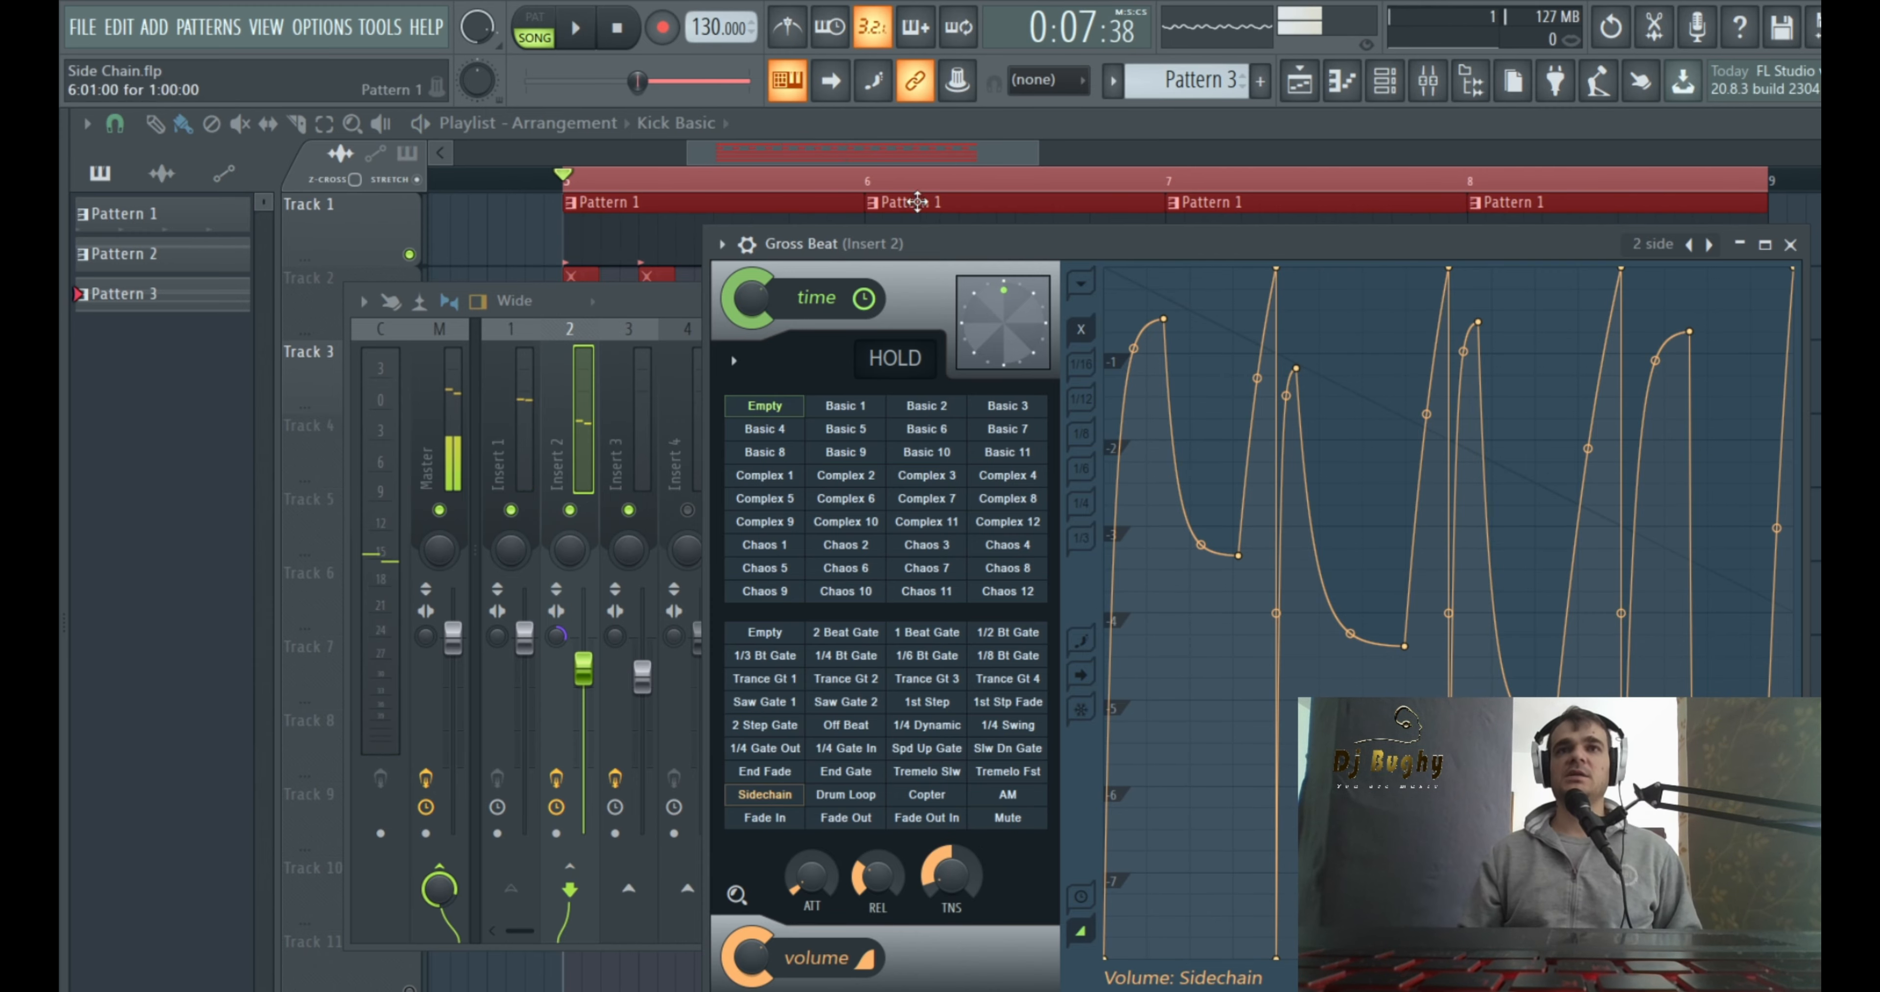
Return to the playlist, solo Track 3 with the Pattern 2 bass, and start playback
click(923, 148)
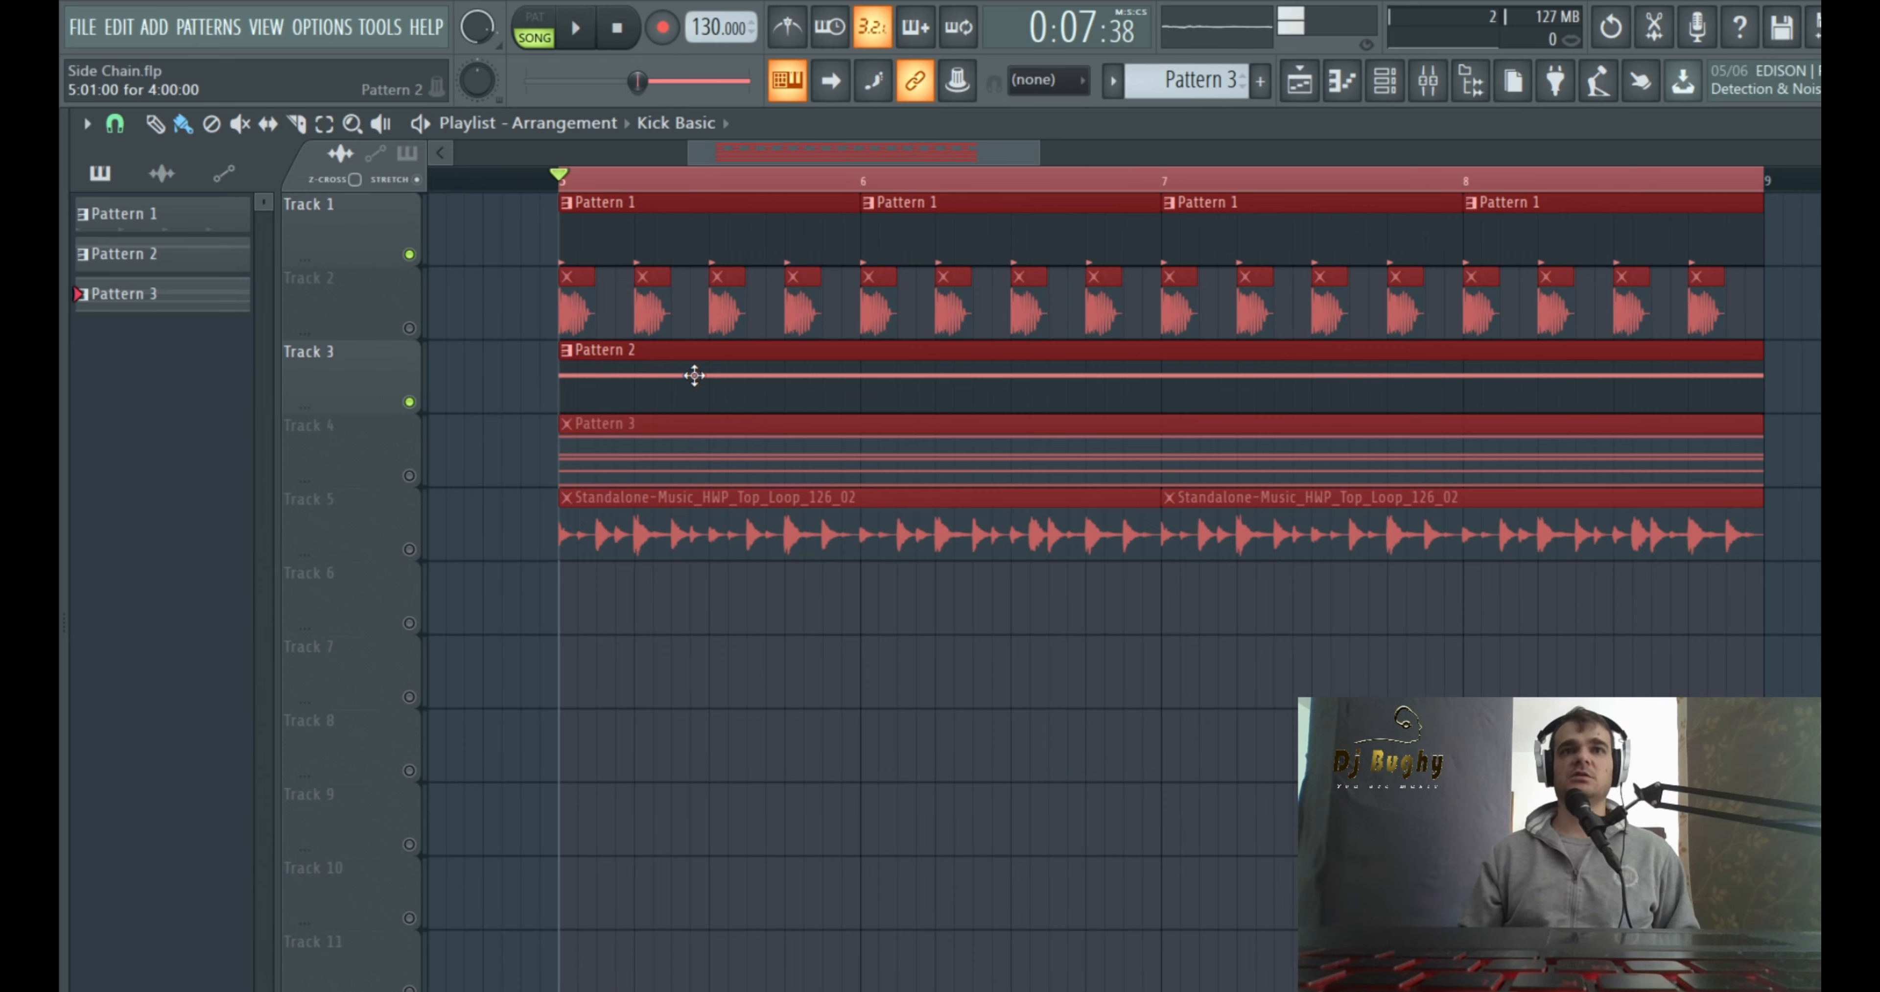
click(694, 375)
right_click(409, 402)
key(space)
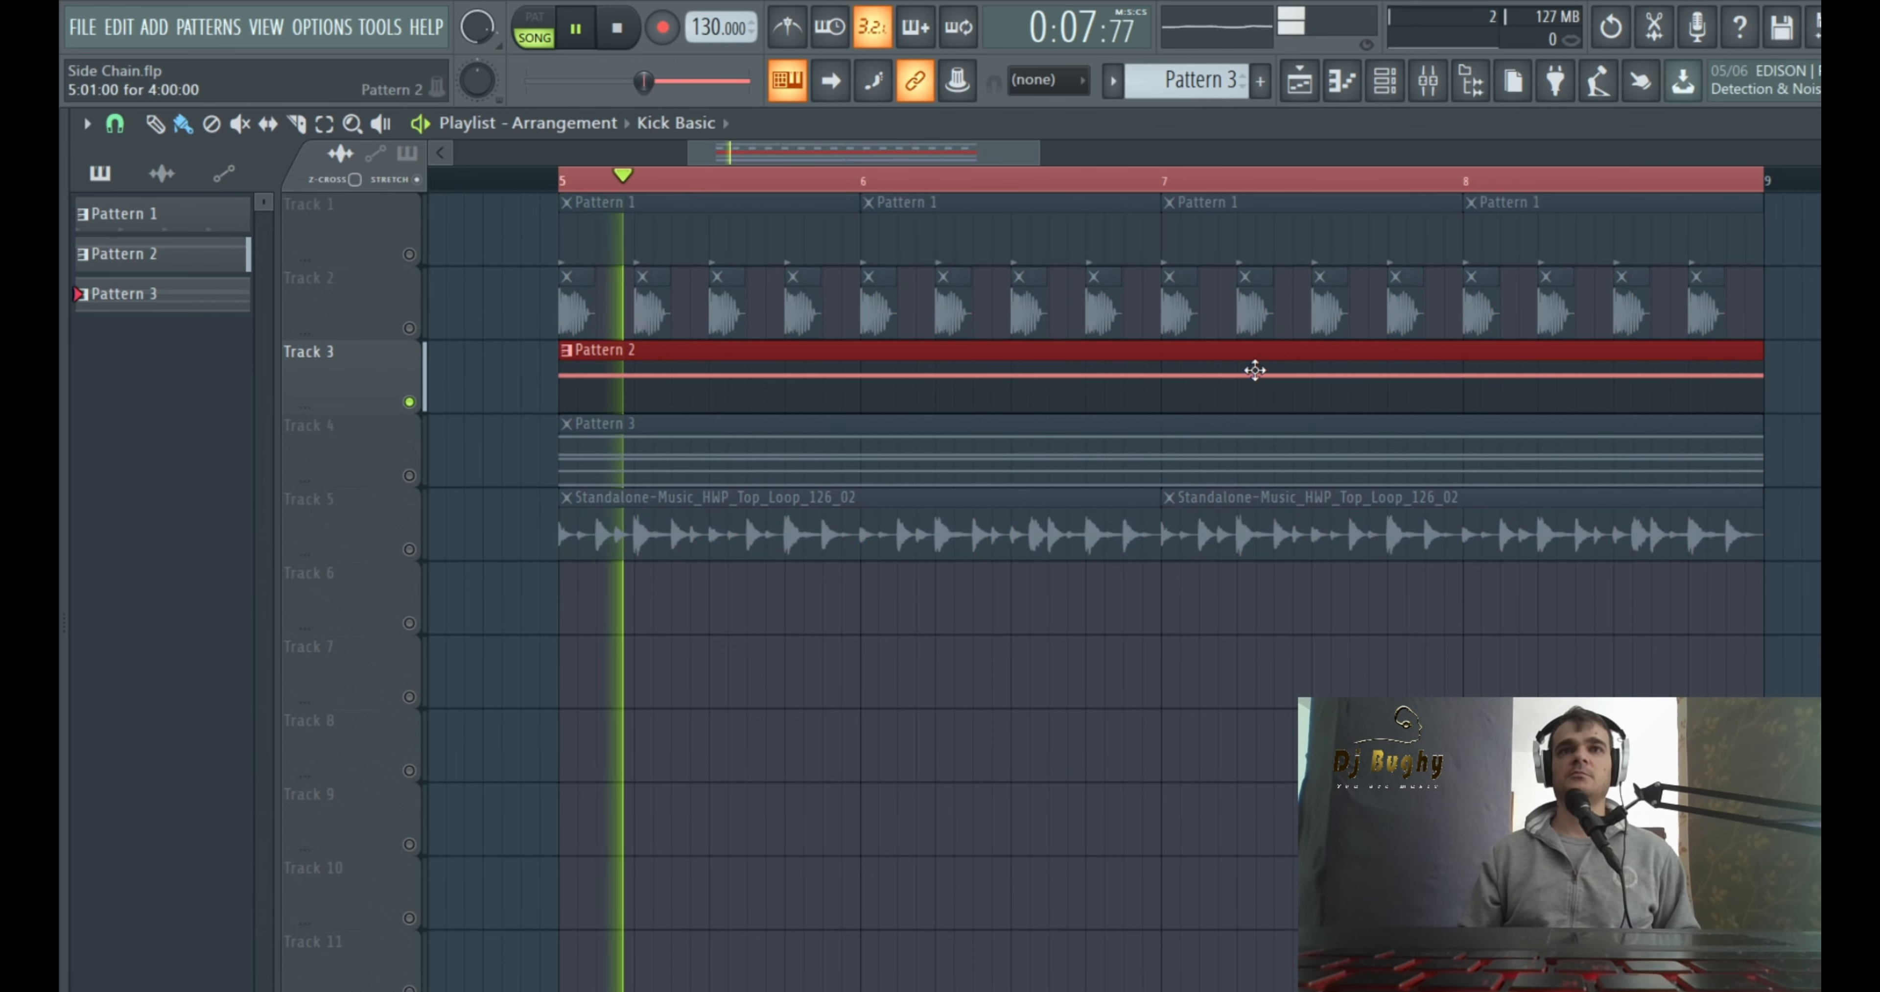
Compare the soloed bass with Gross Beat bypassed and re-enabled on Insert 2, and reopen the plugin
click(1428, 81)
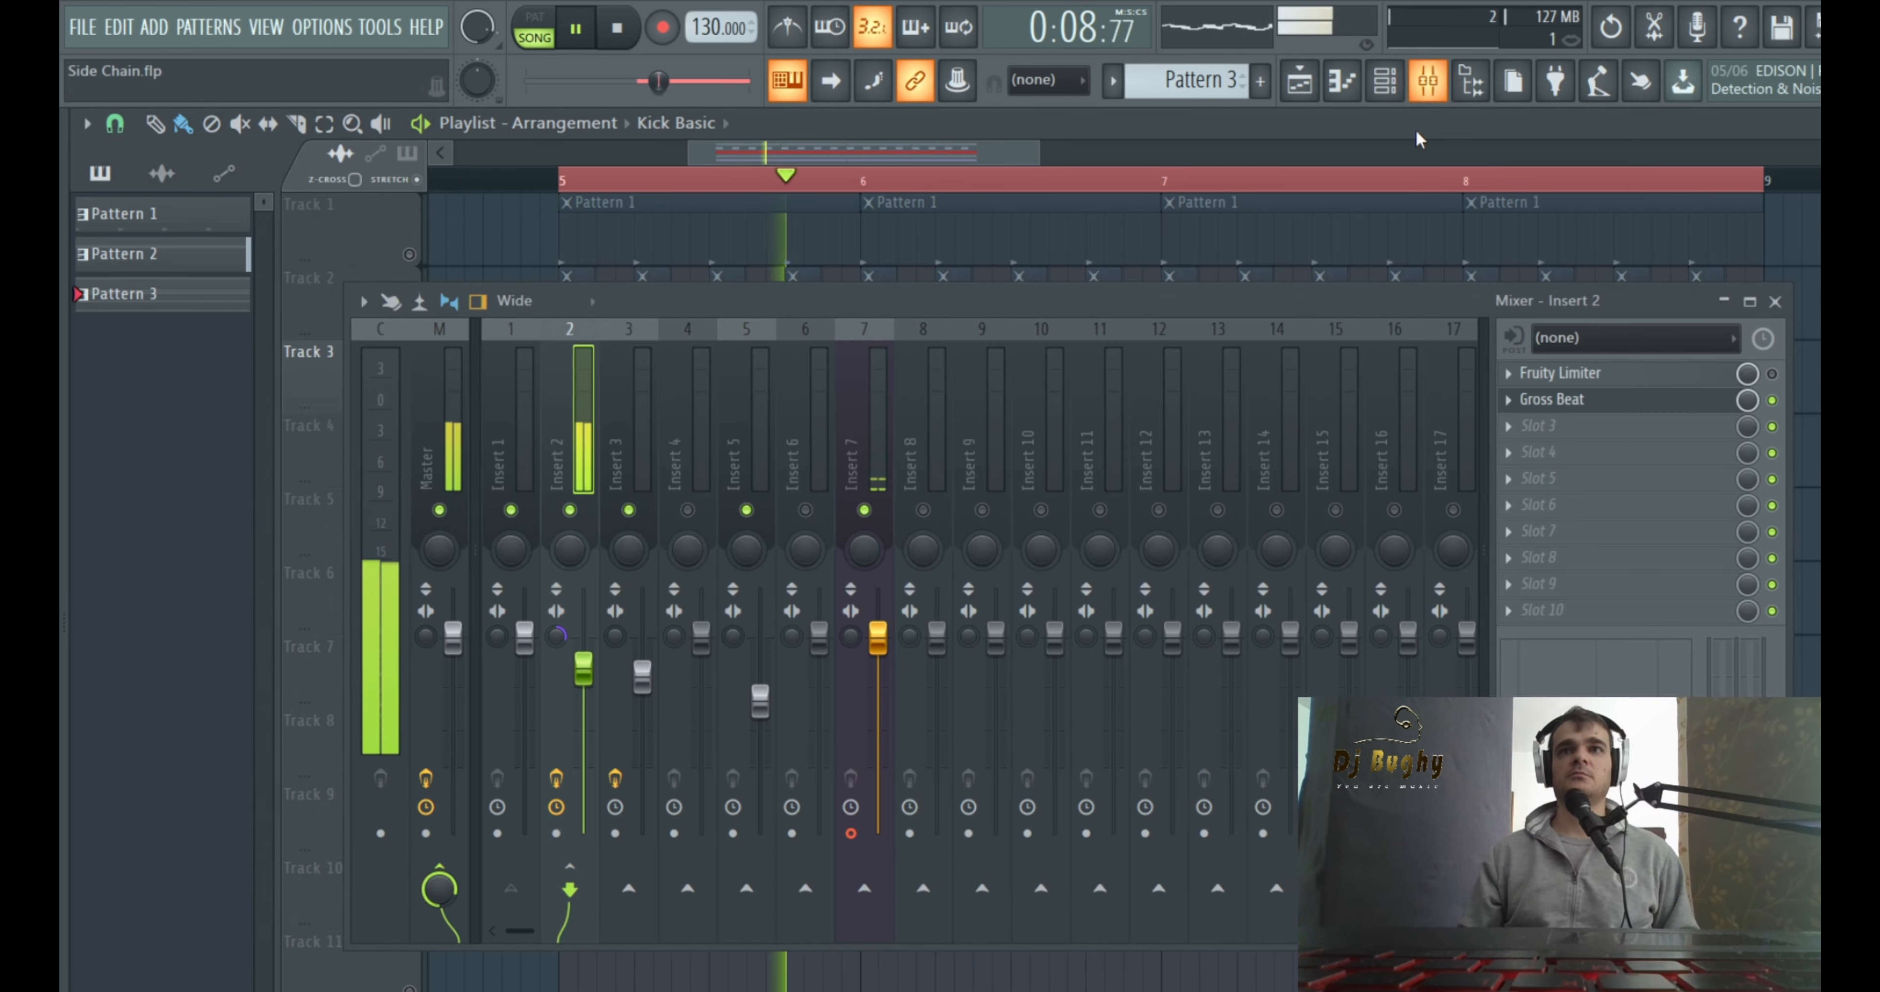
click(1773, 400)
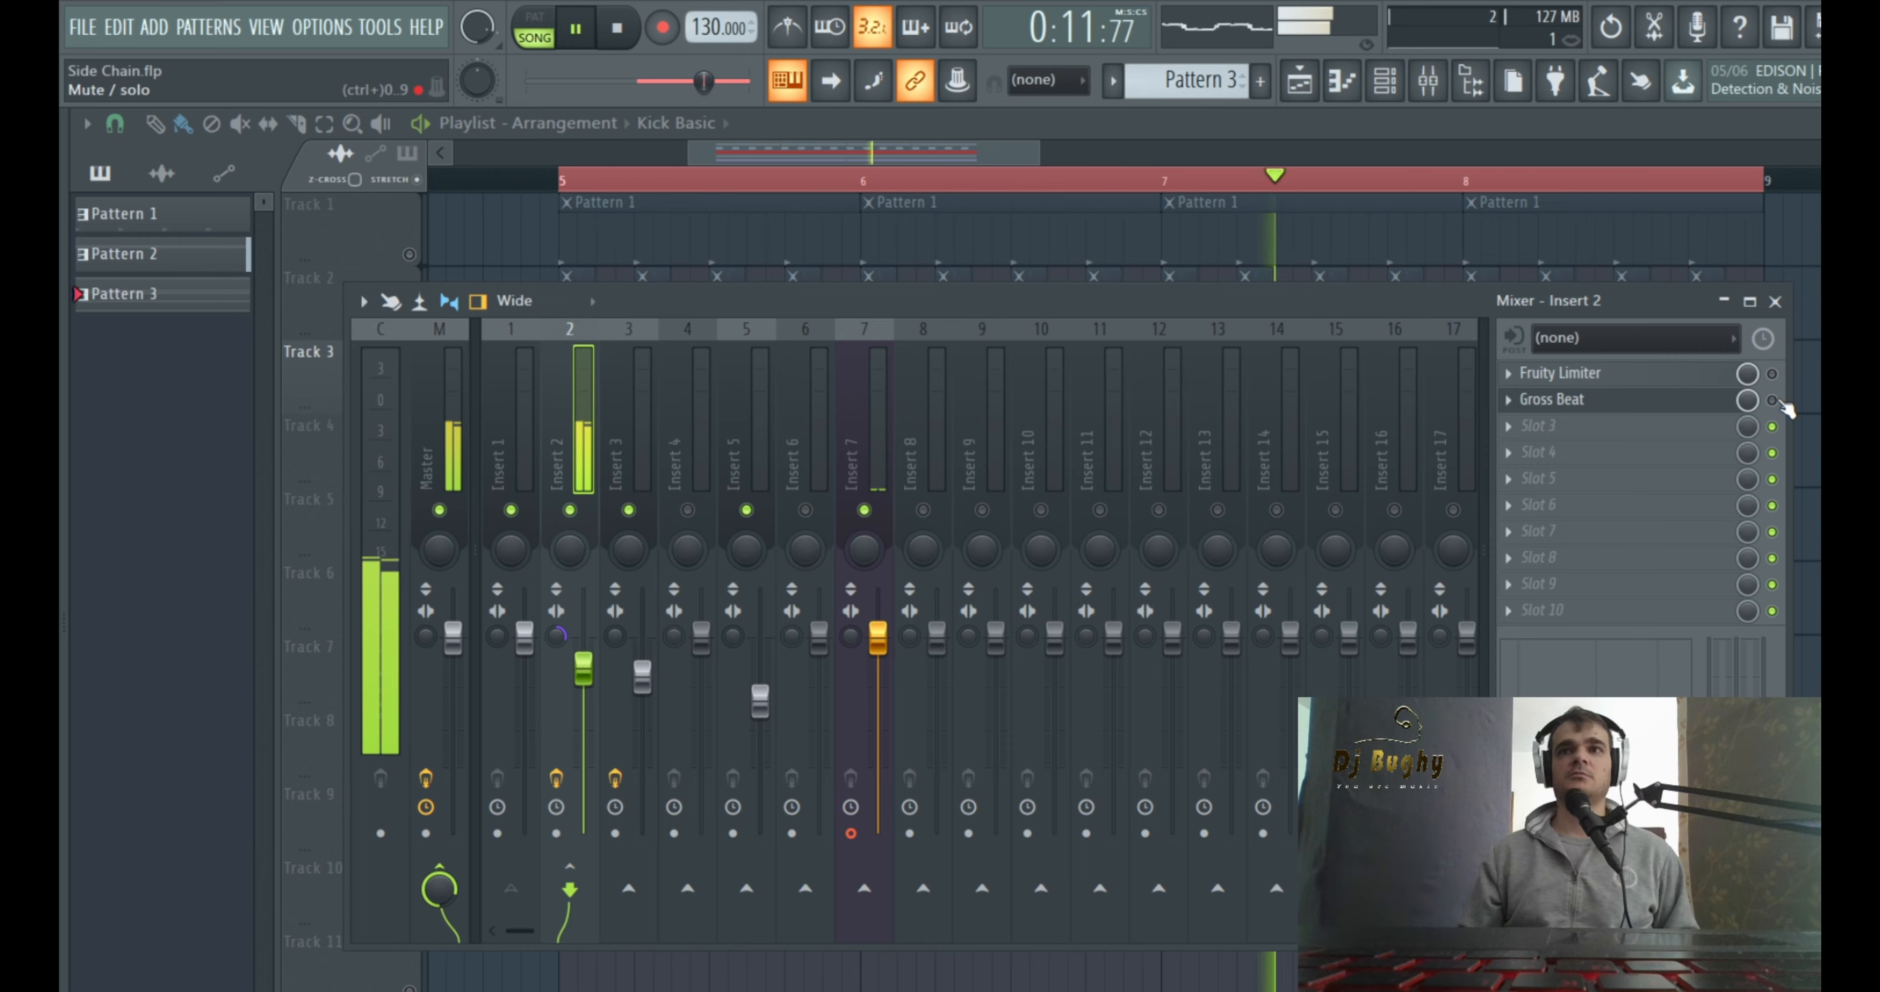
key(space)
click(1774, 400)
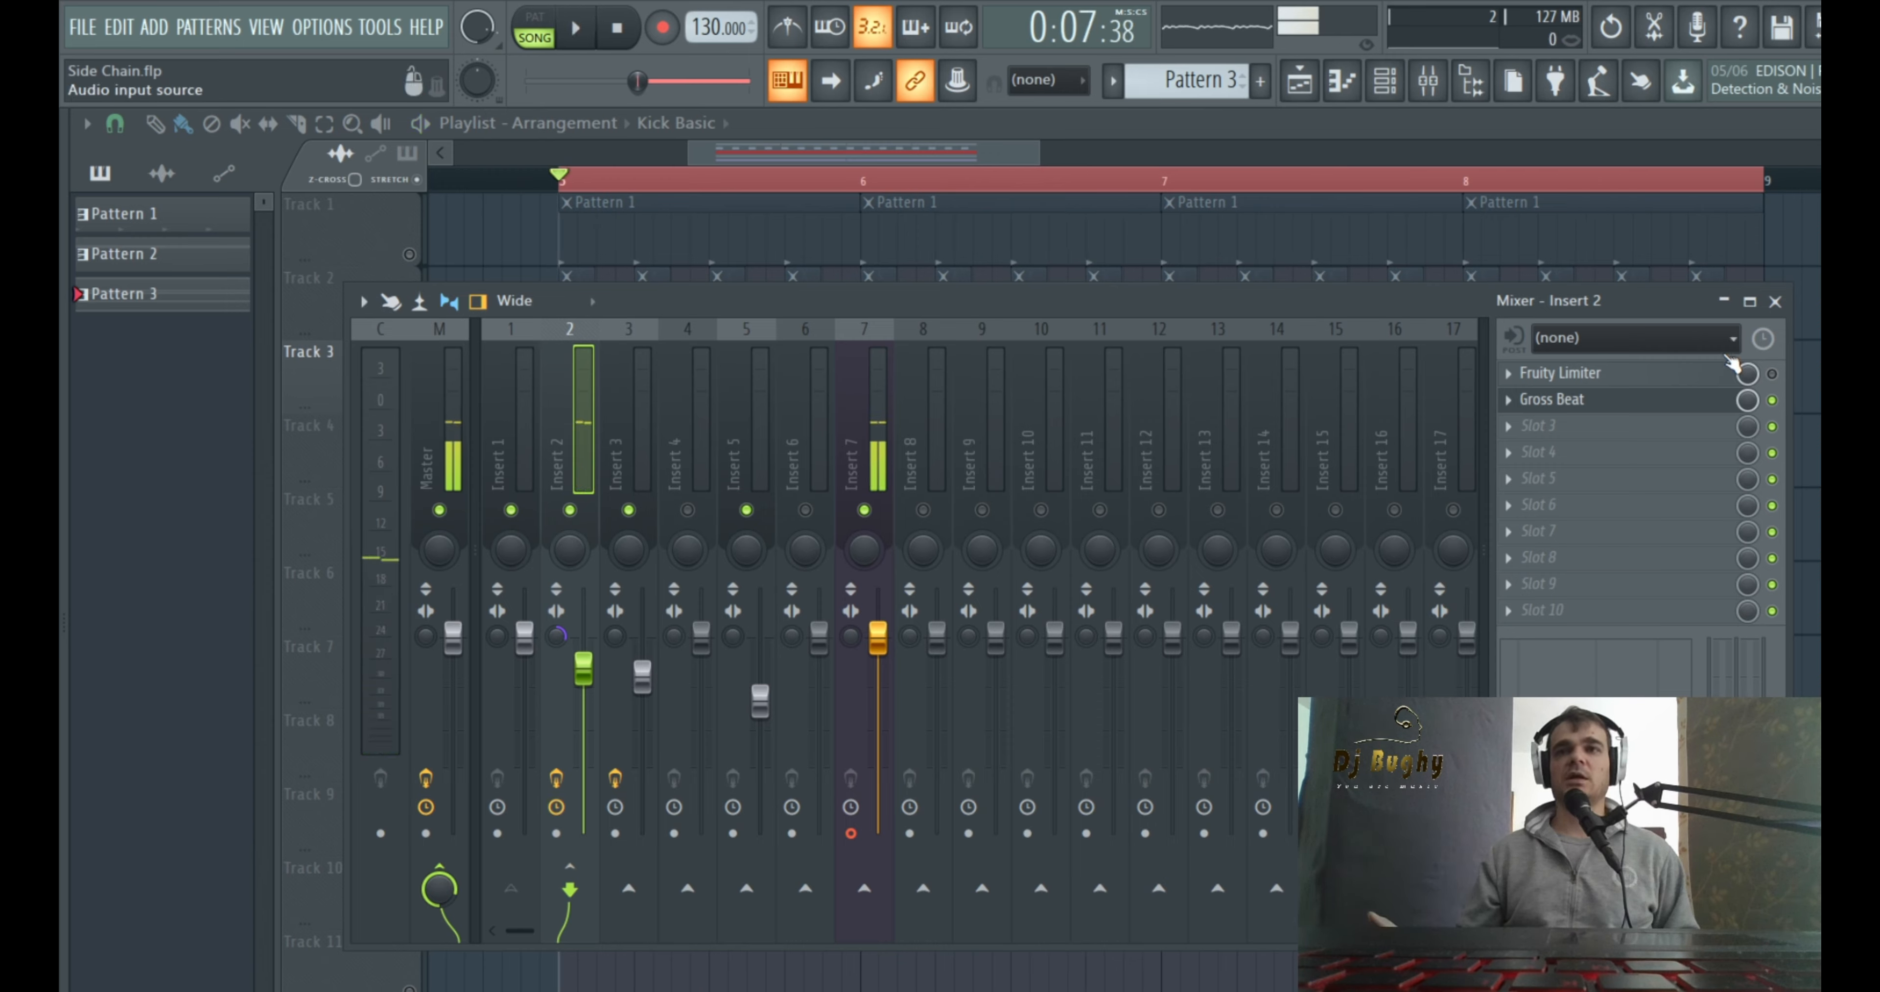
key(space)
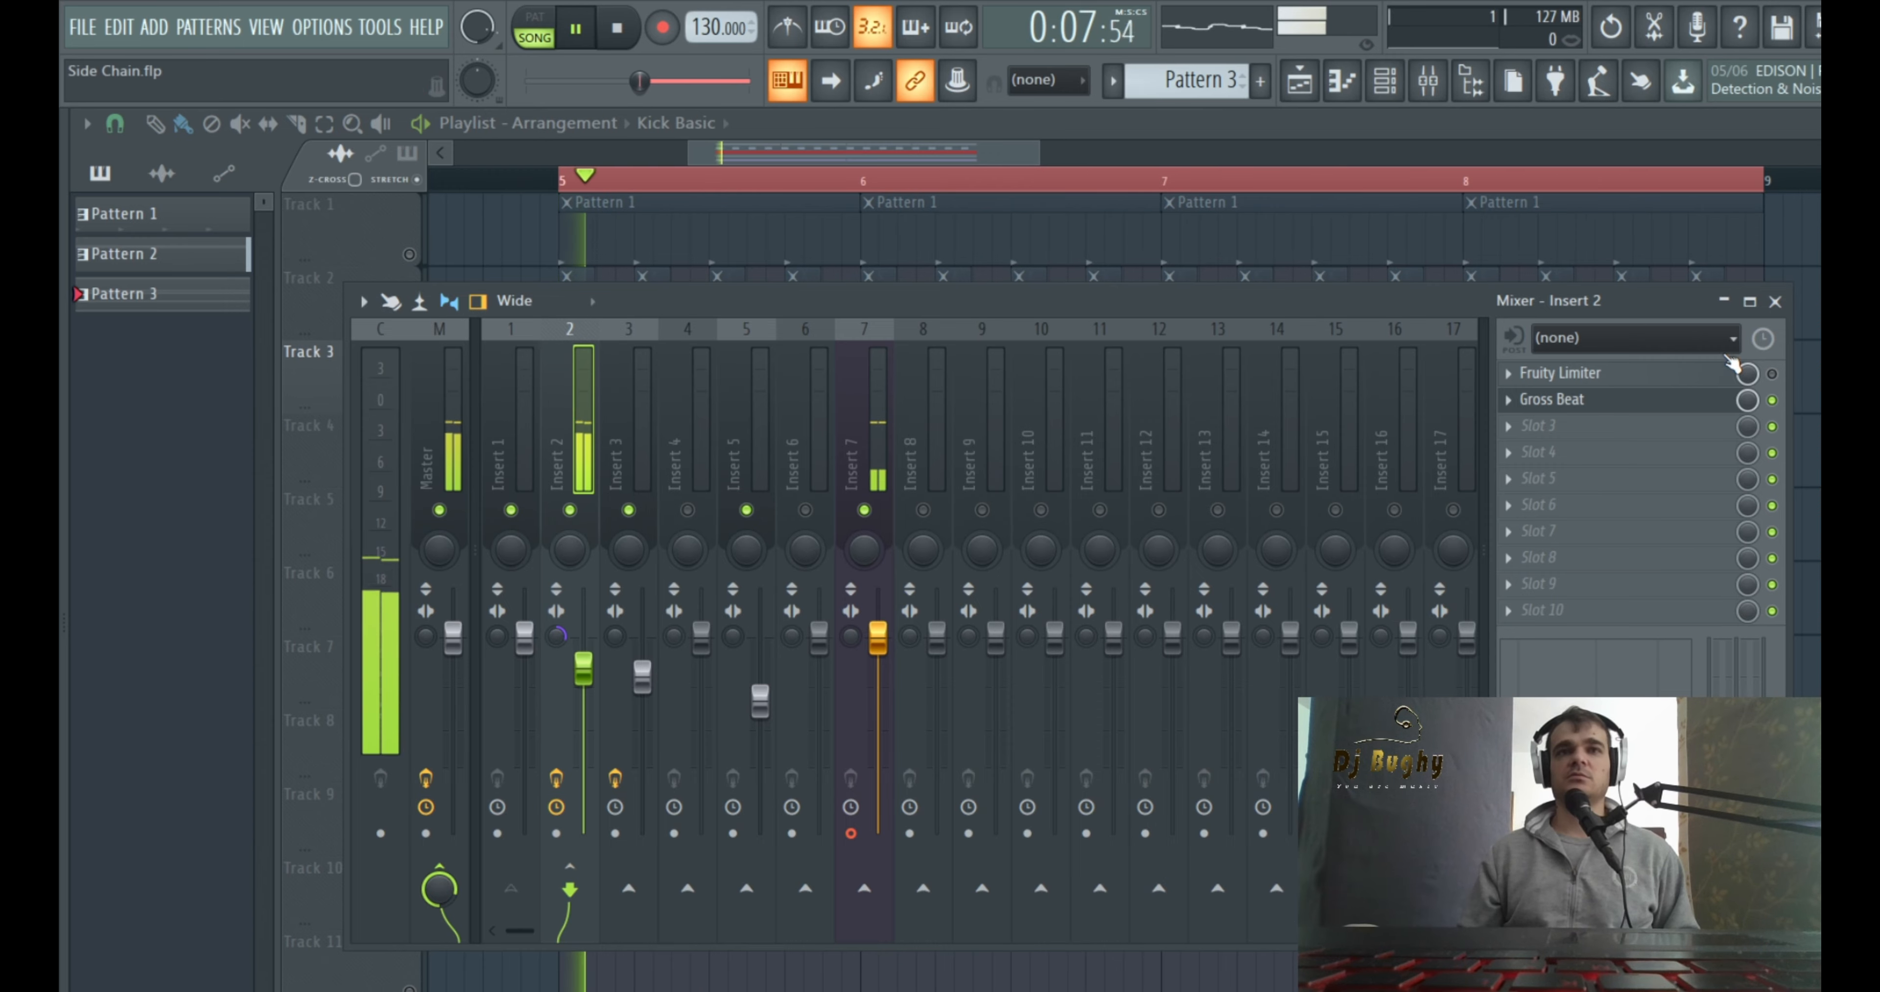
click(1648, 409)
key(space)
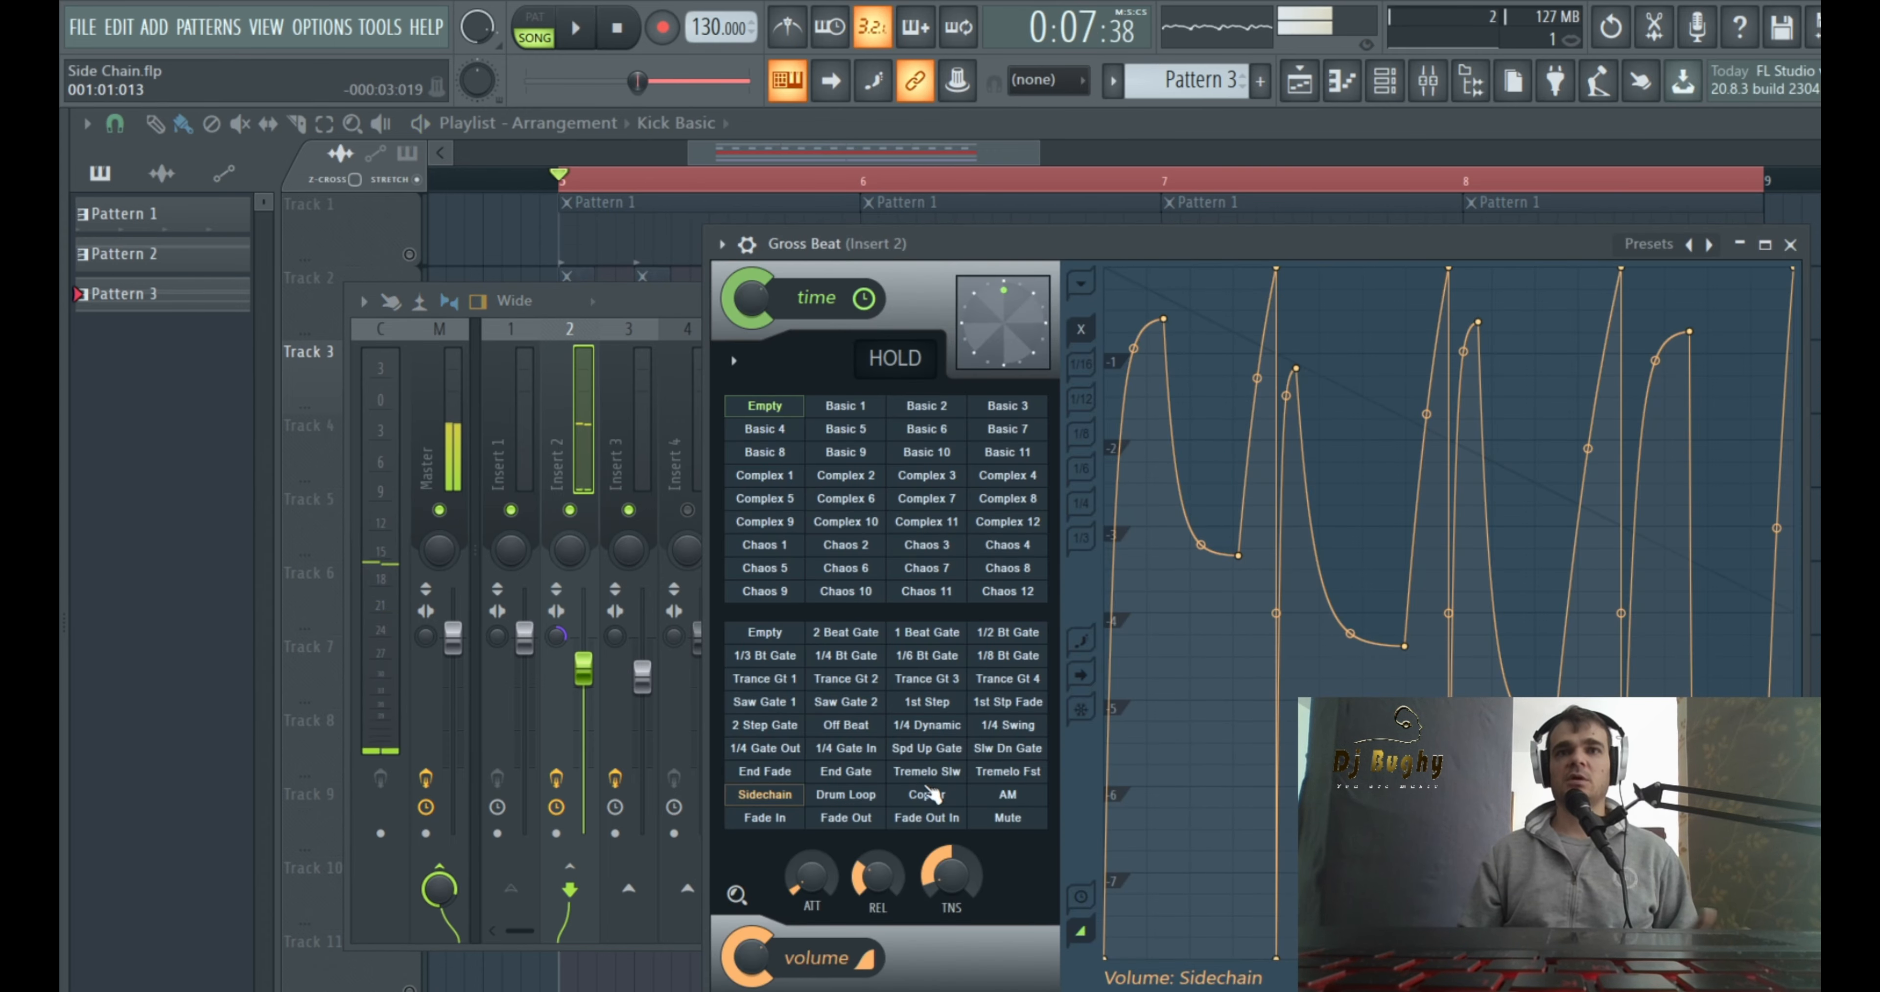
Apply the Trance Gt 3 volume preset in Gross Beat, audition it on the bass, and close the plugin and mixer
click(932, 676)
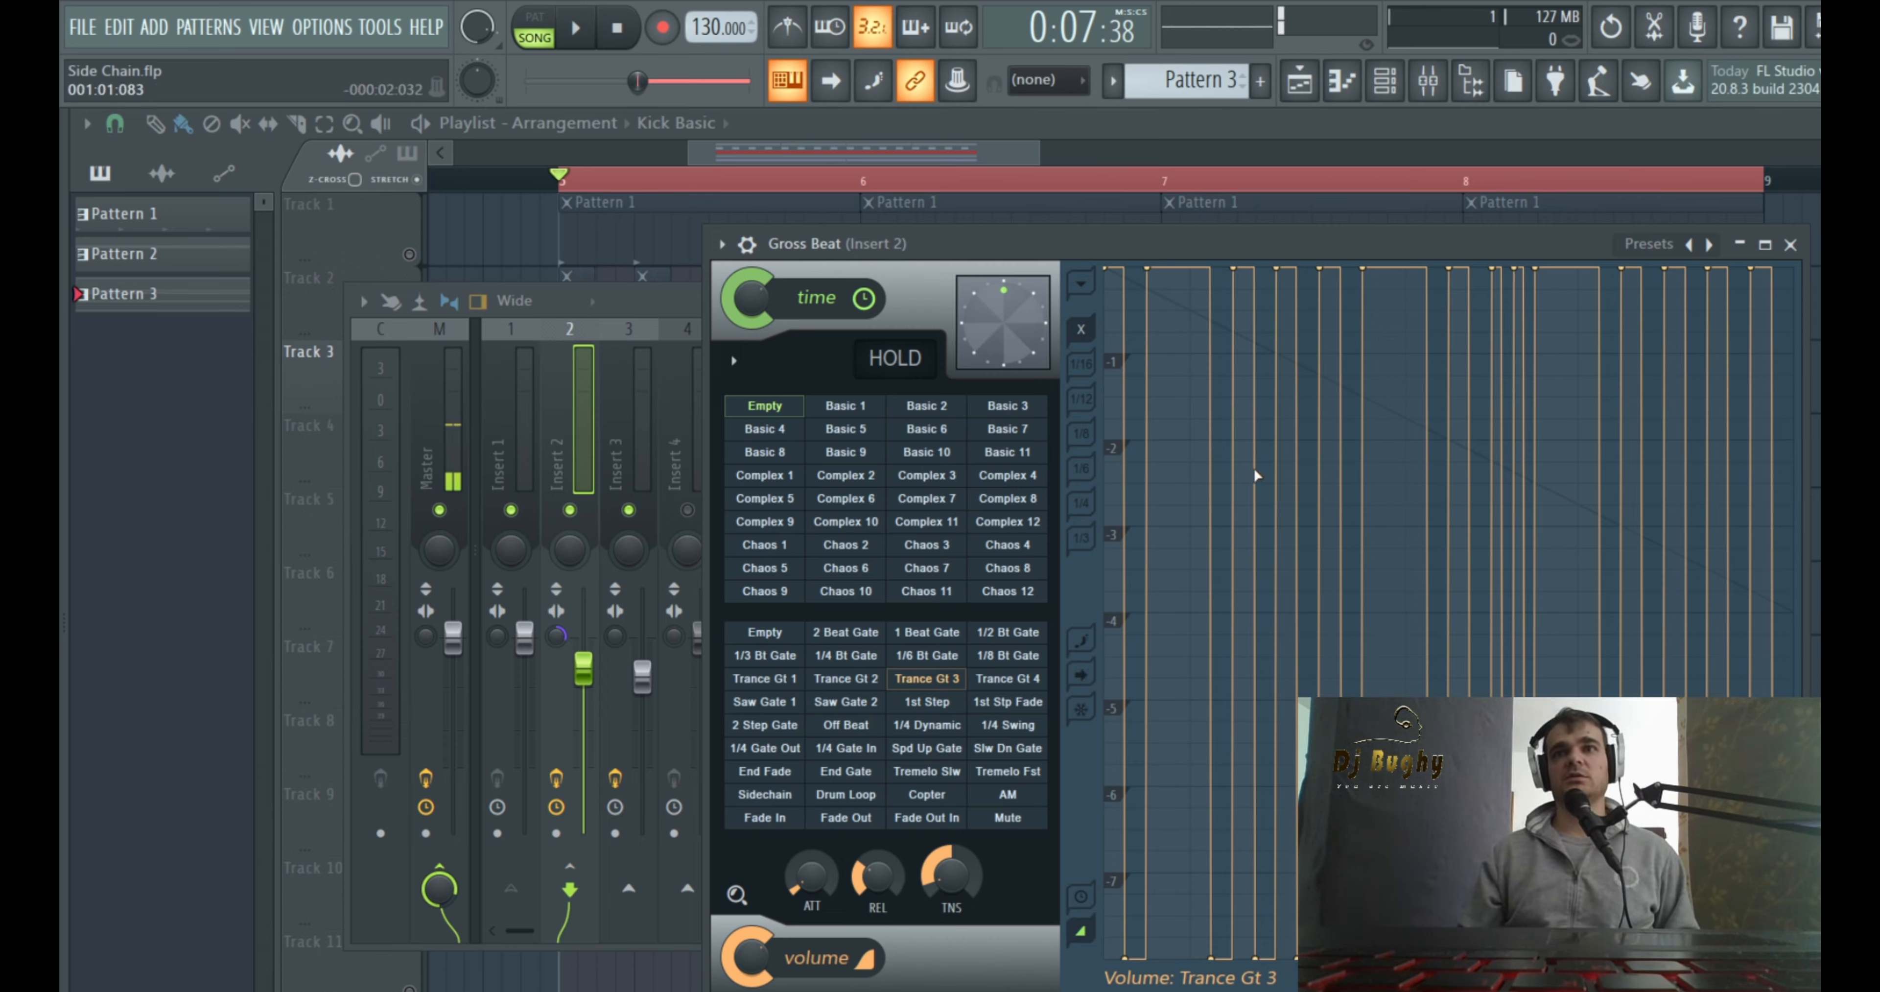
key(space)
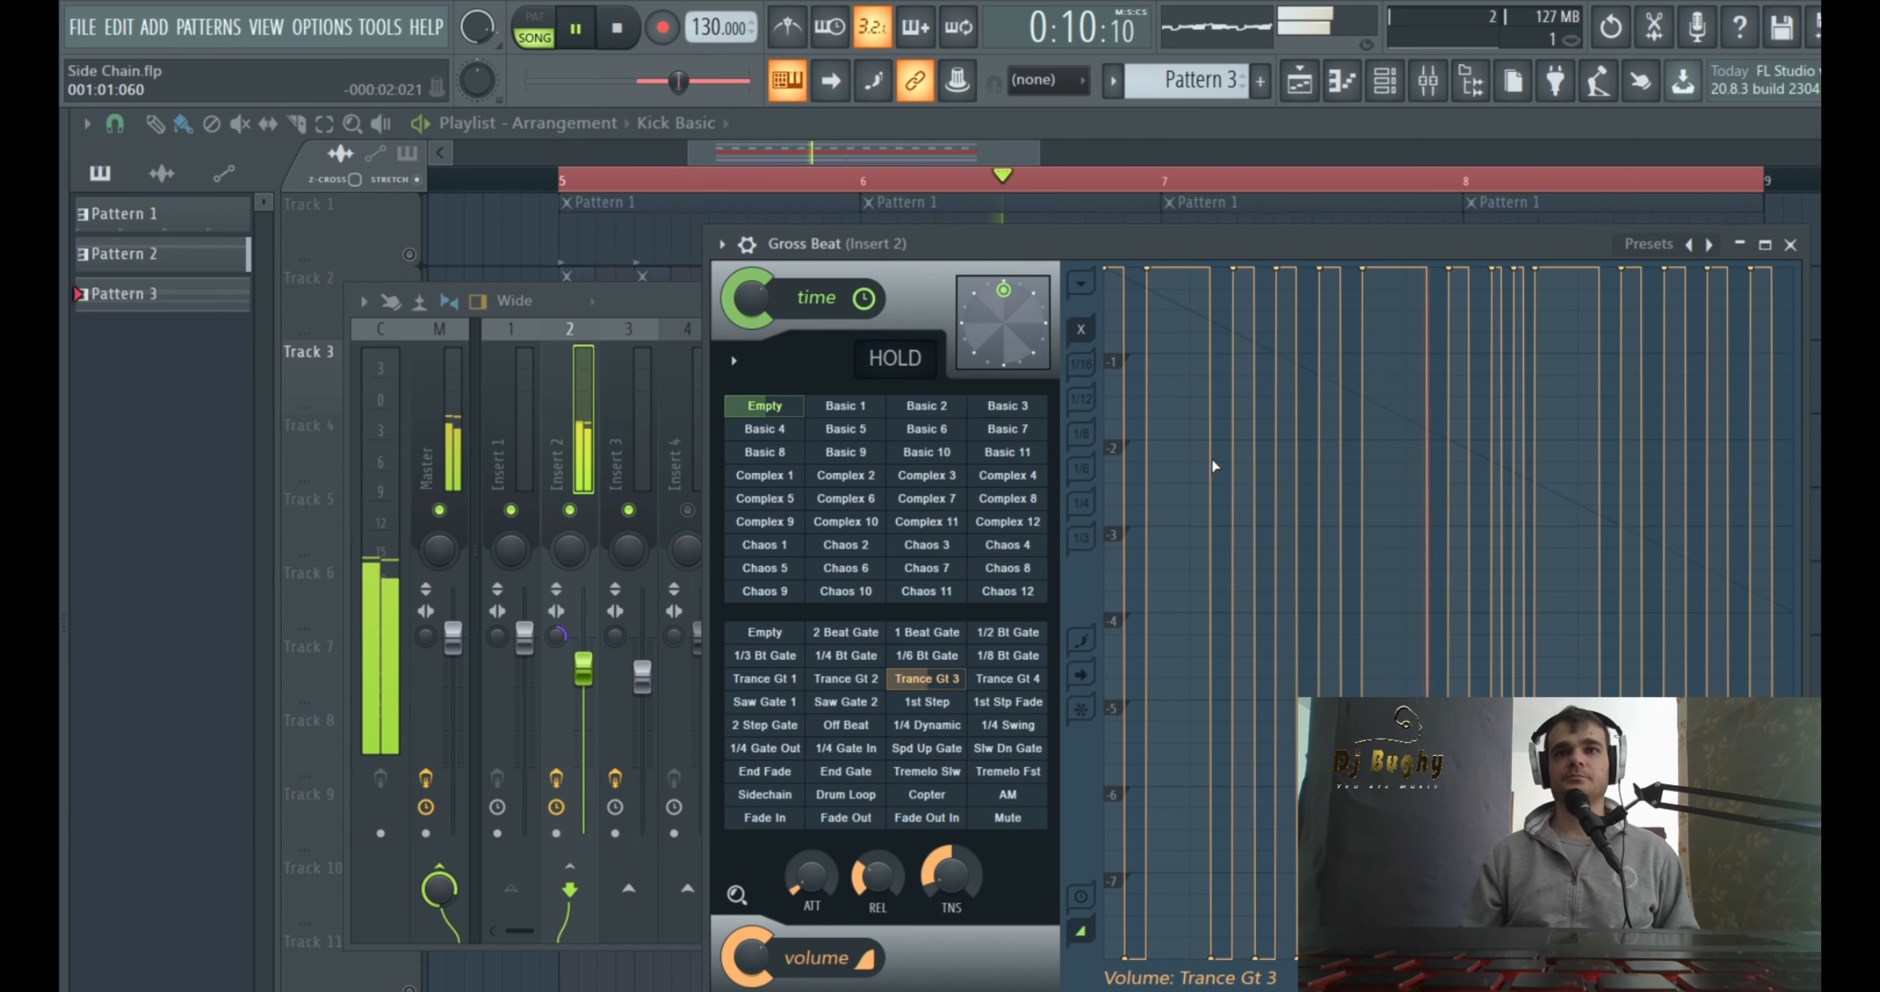
key(space)
click(1791, 244)
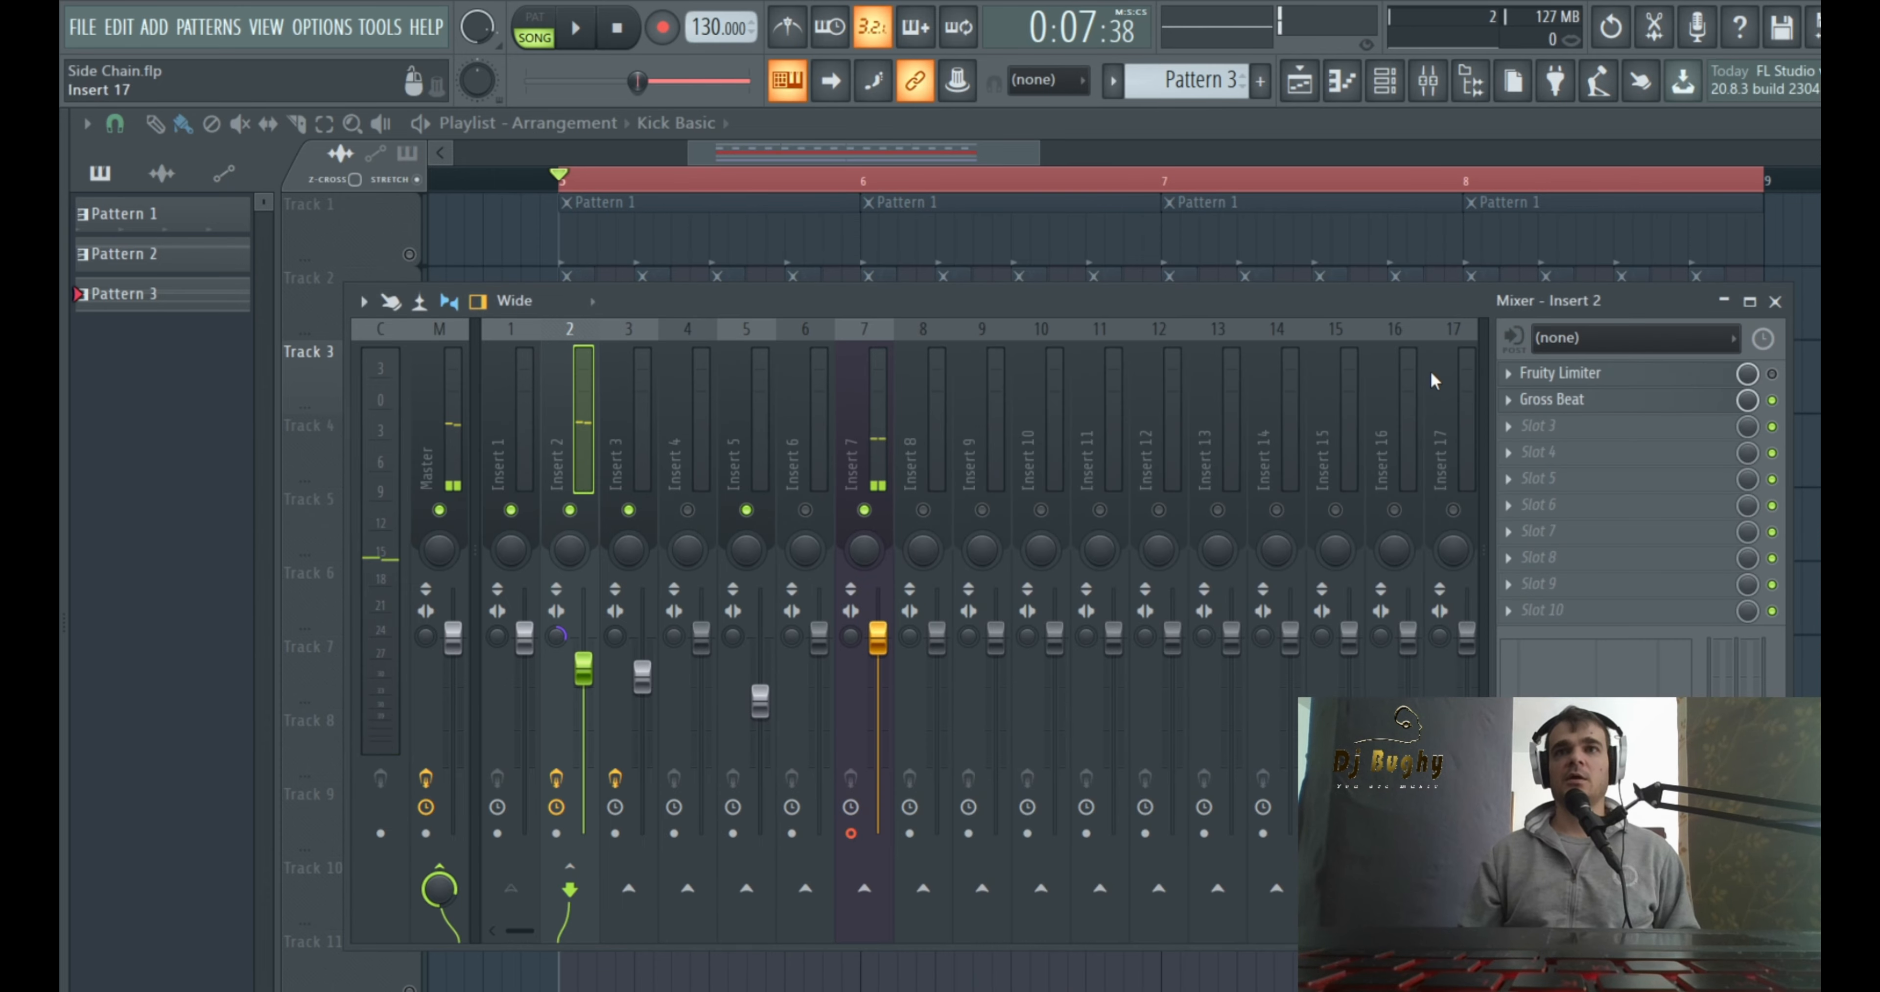
click(1776, 301)
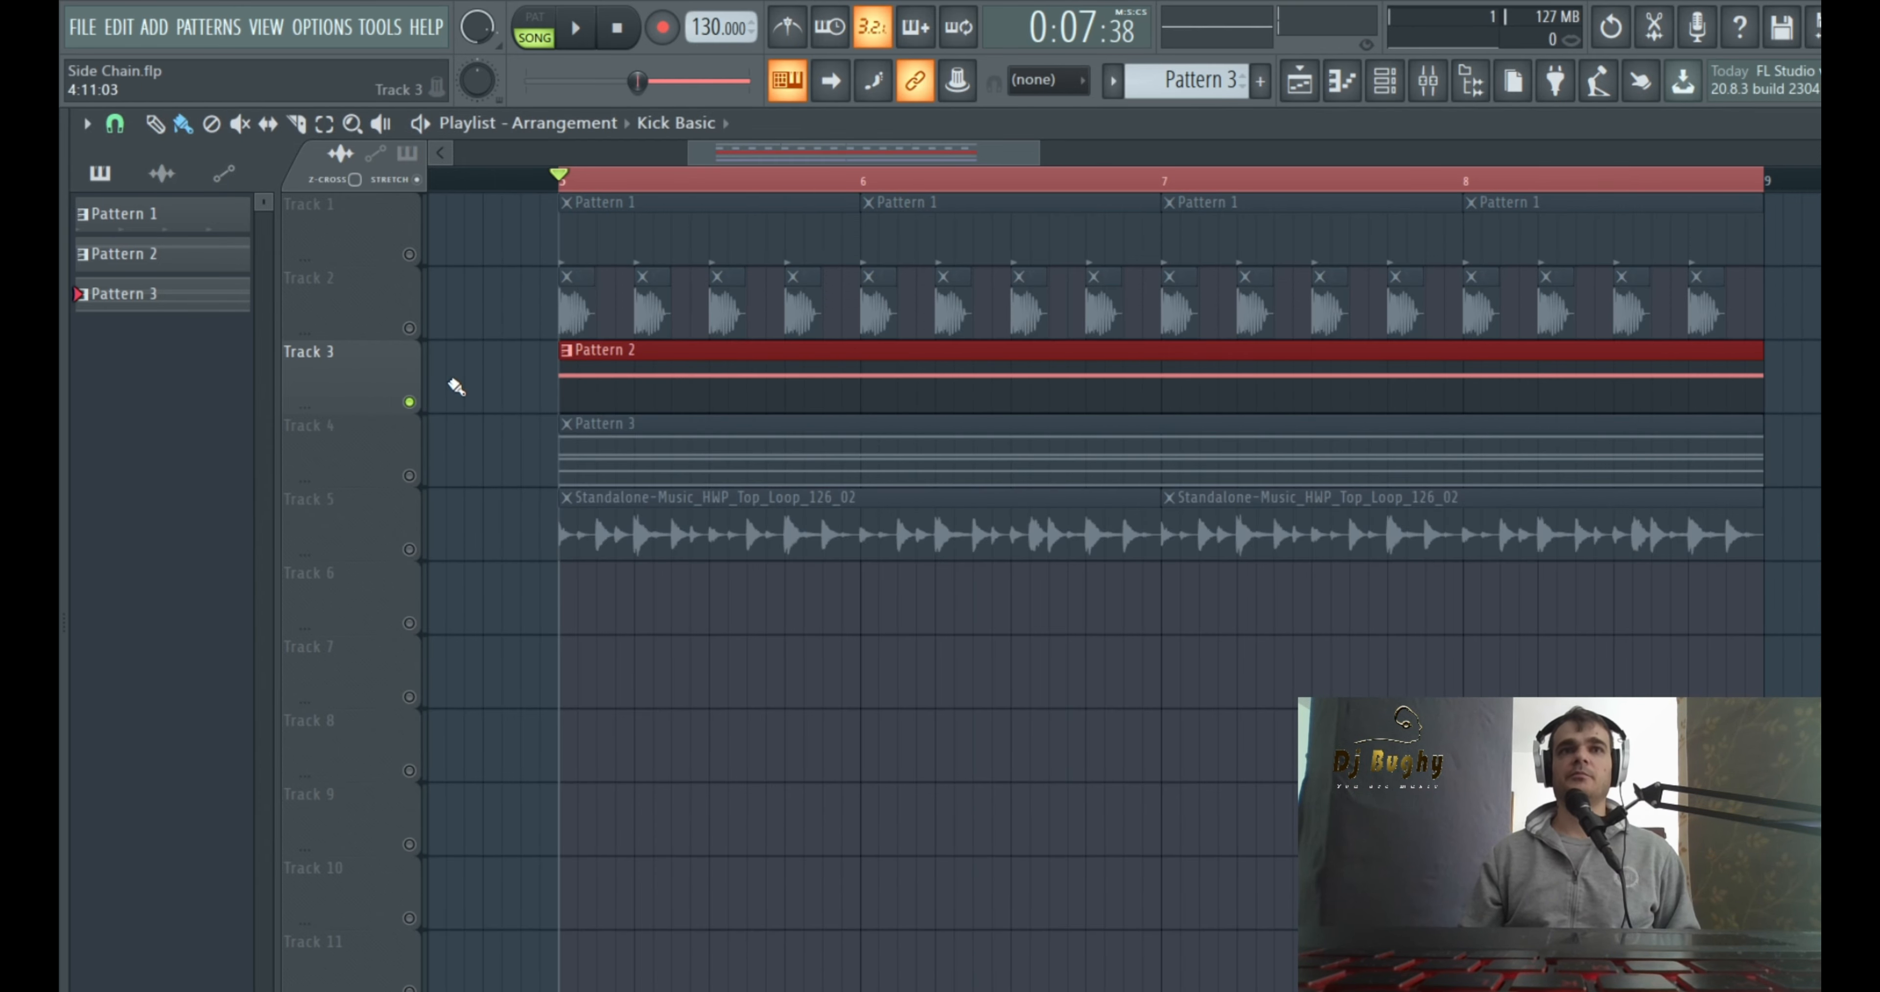
Unmute Track 1 and insert an empty track directly below Track 3 in the playlist
click(408, 252)
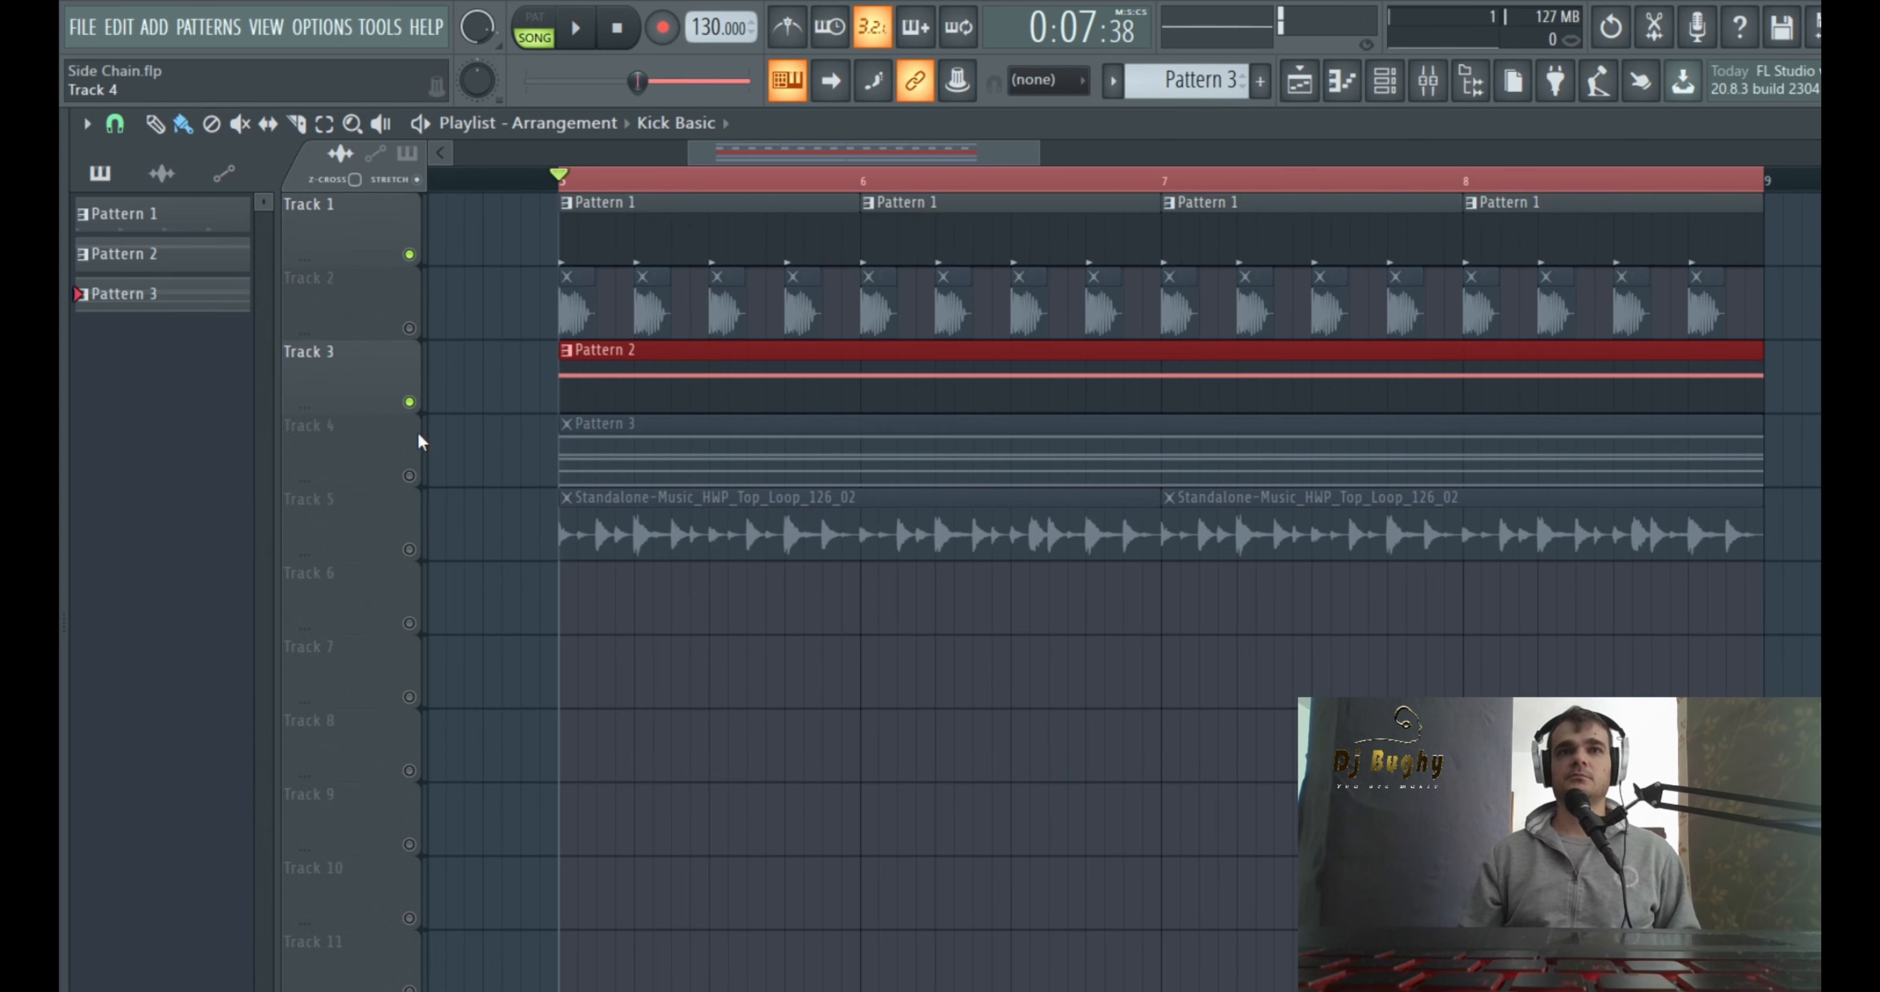
mouse_move(353, 405)
mouse_down()
mouse_move(357, 608)
mouse_move(354, 395)
mouse_up()
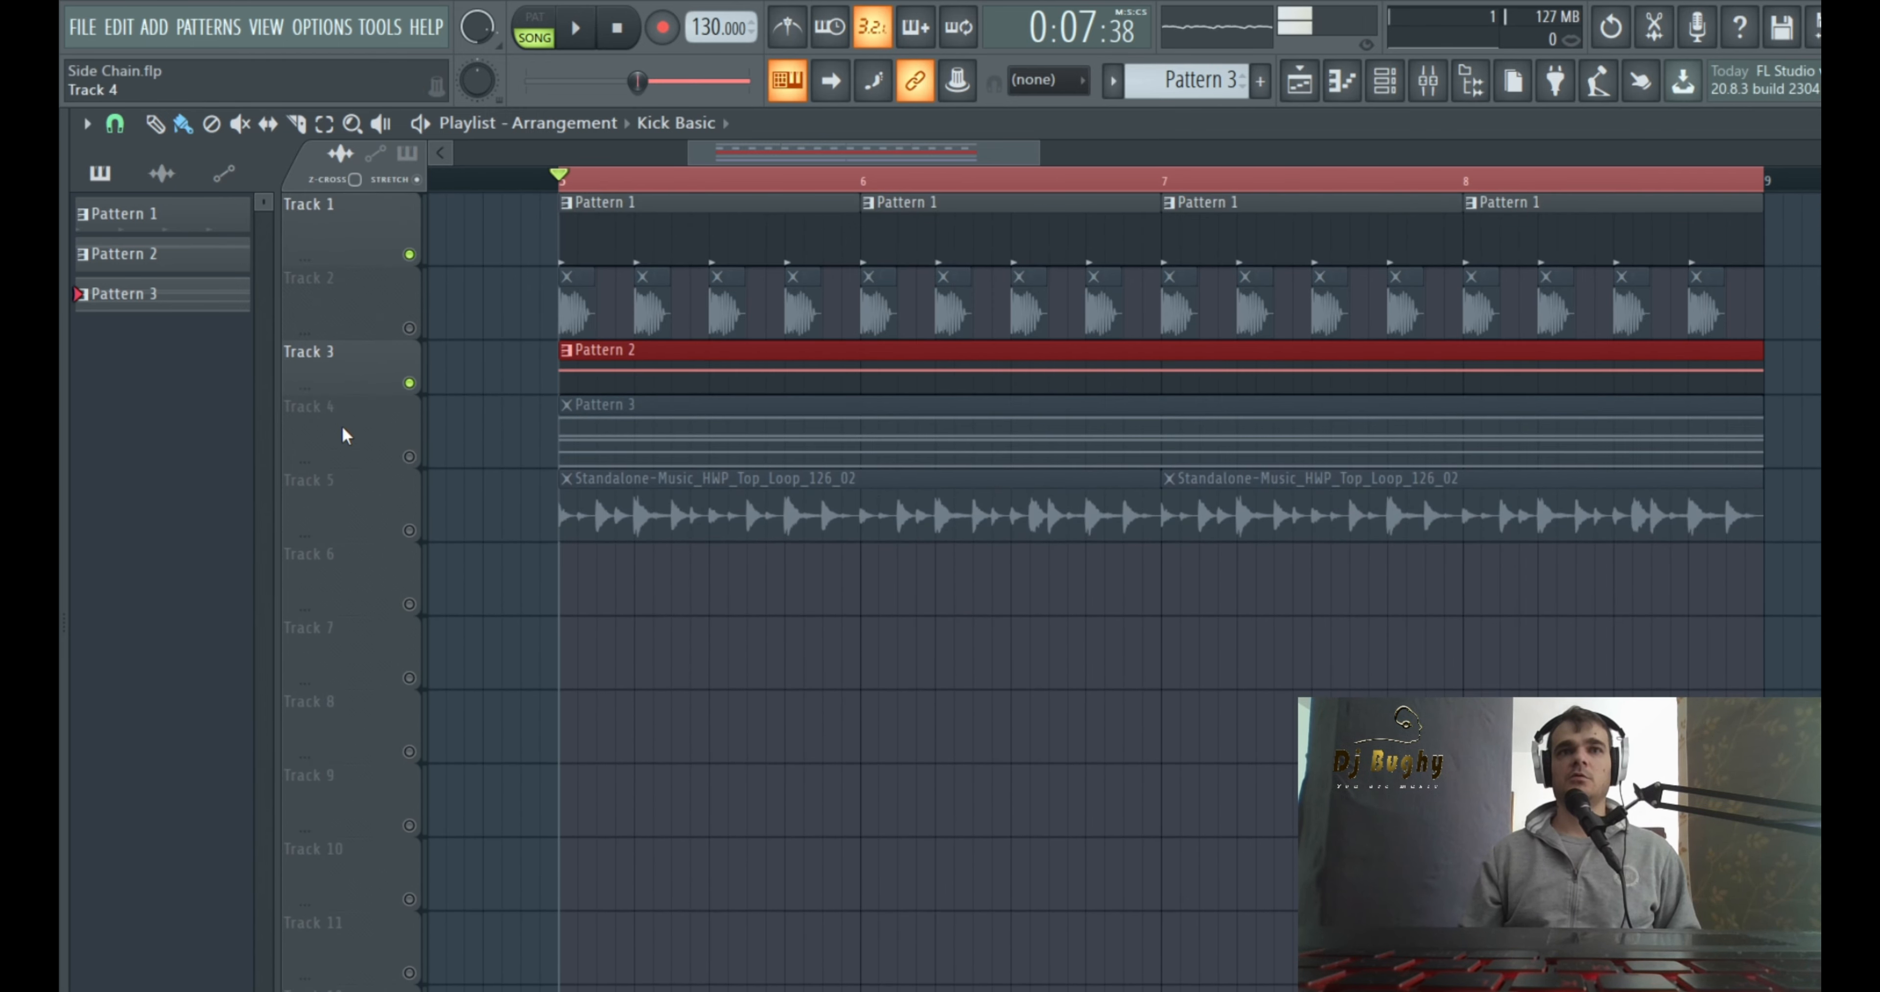
click(416, 858)
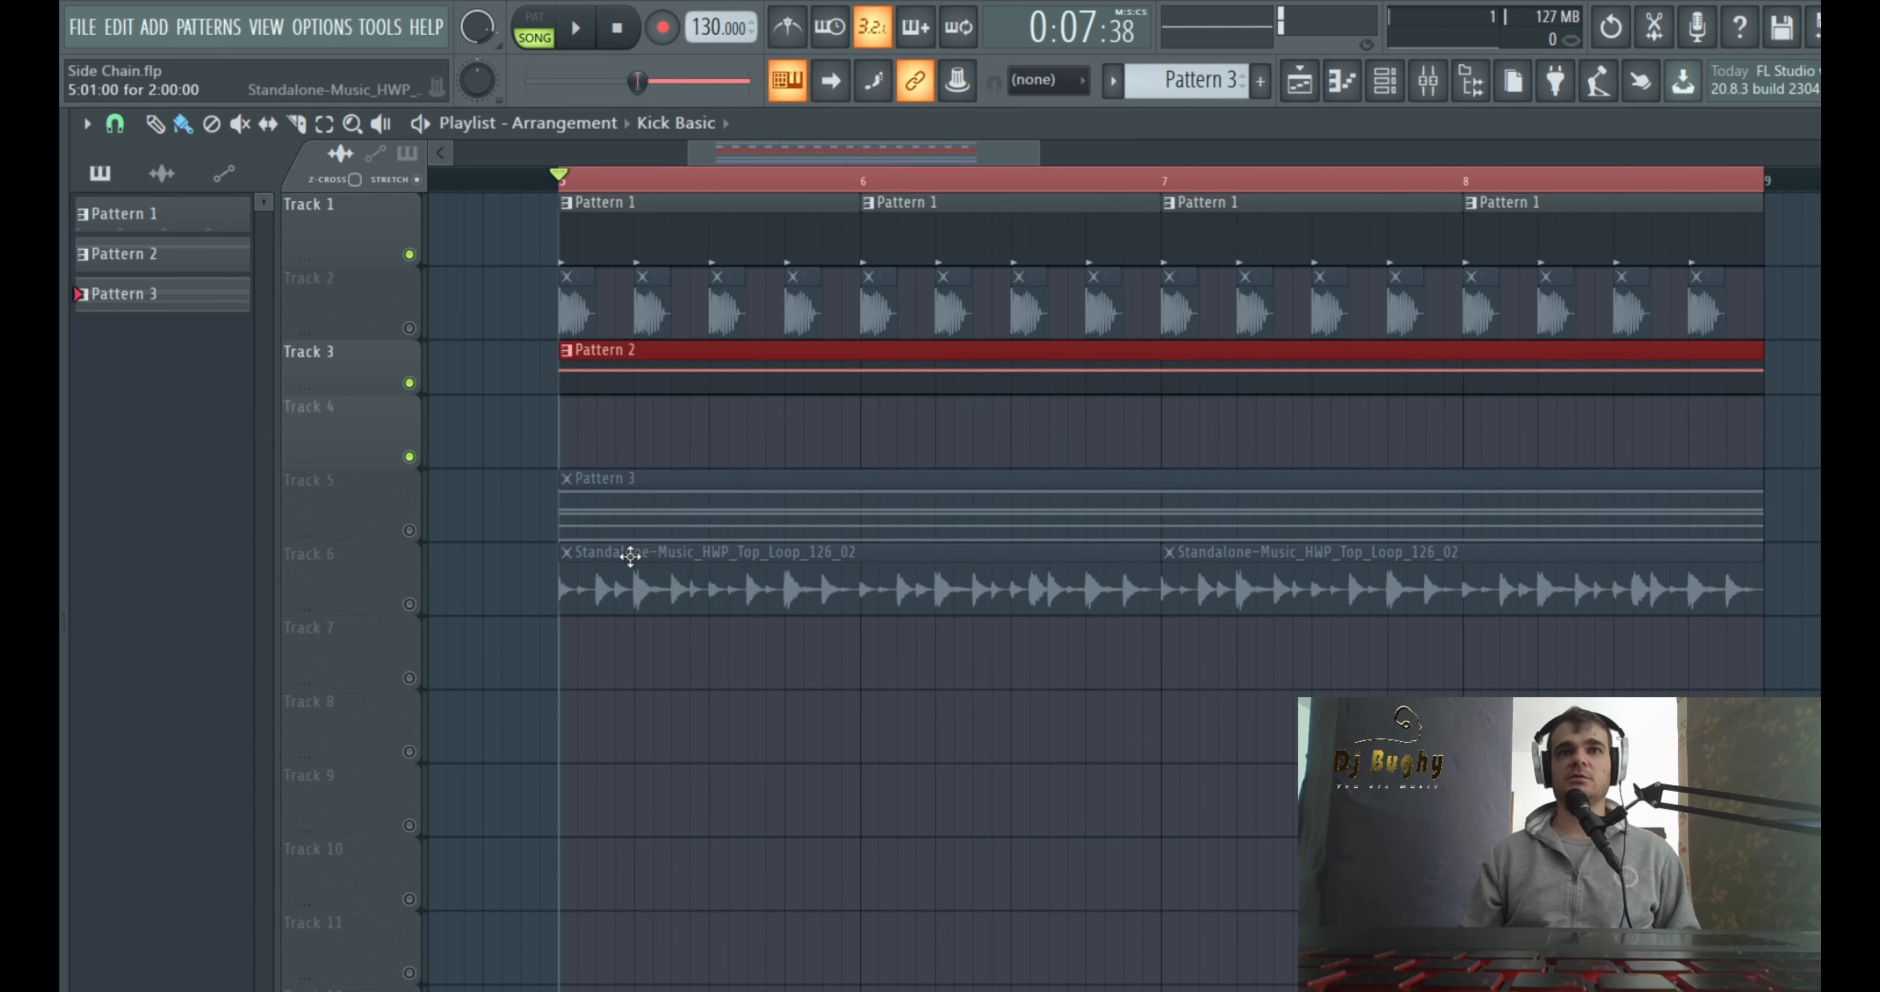
Make Track 3 taller and create an automation clip for the bass 1 channel volume
click(598, 365)
drag(346, 395, 346, 451)
click(1384, 81)
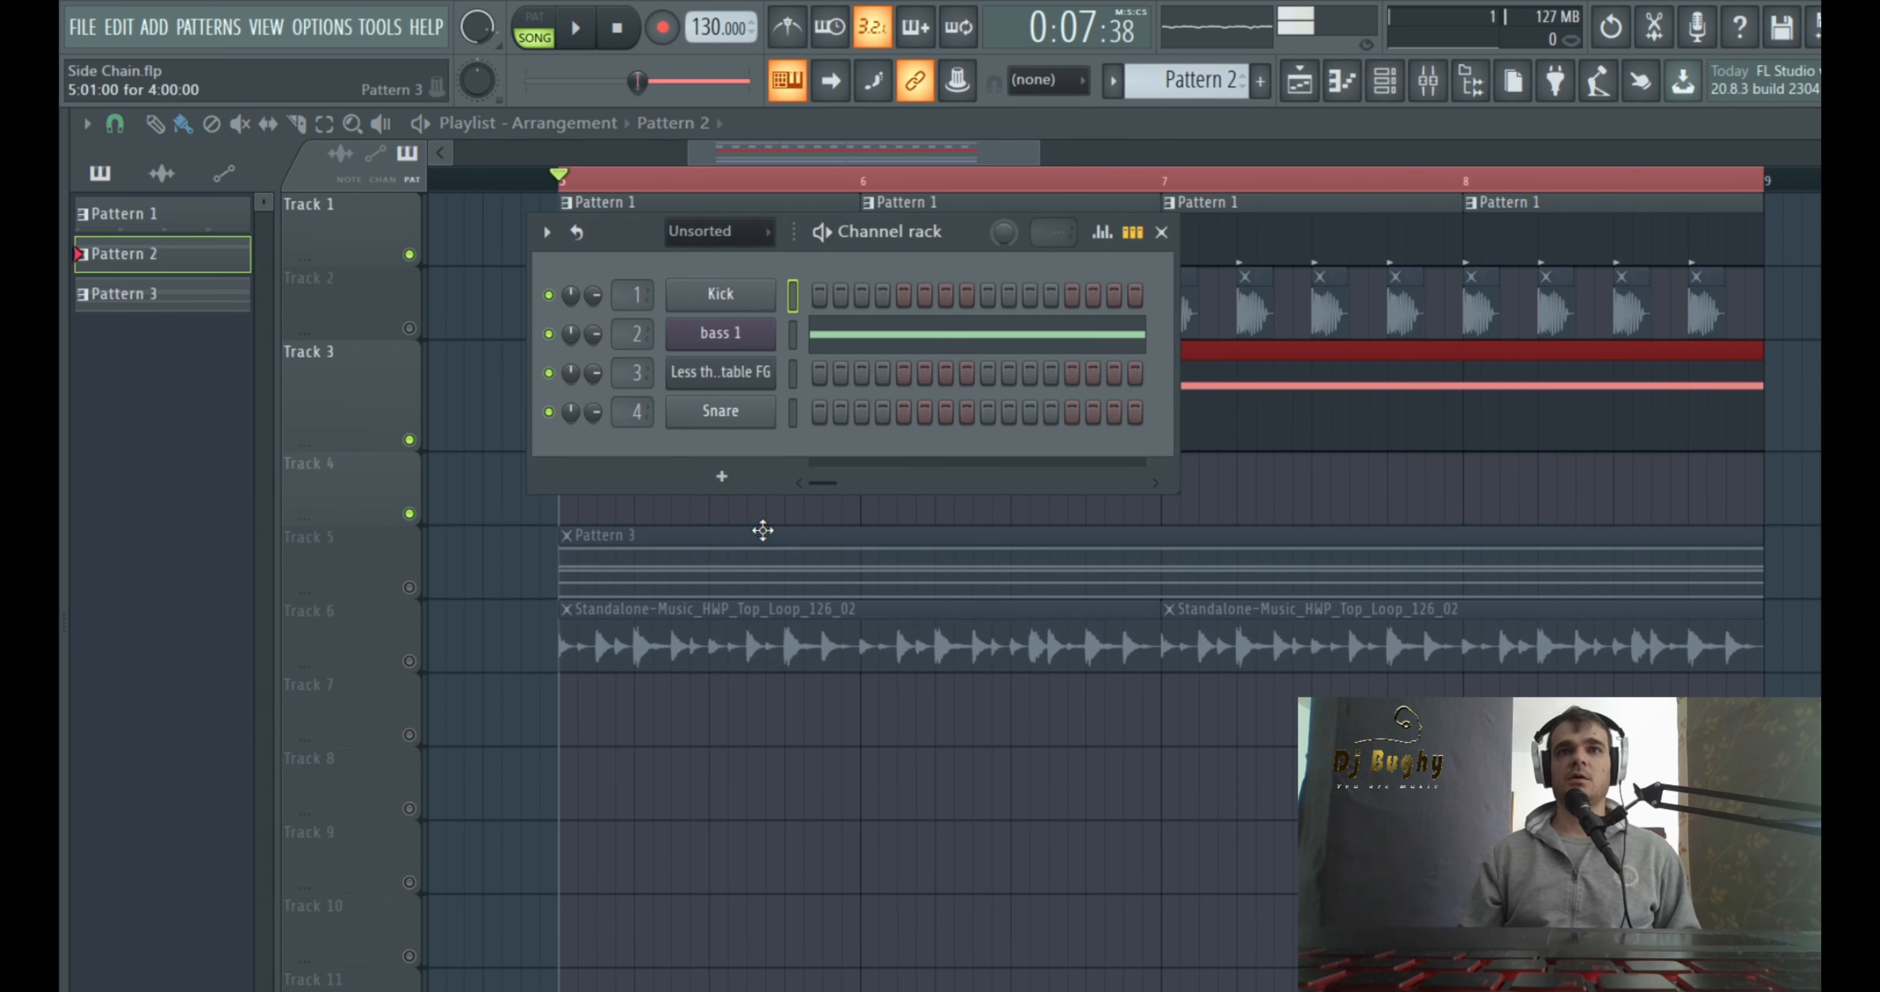
right_click(595, 334)
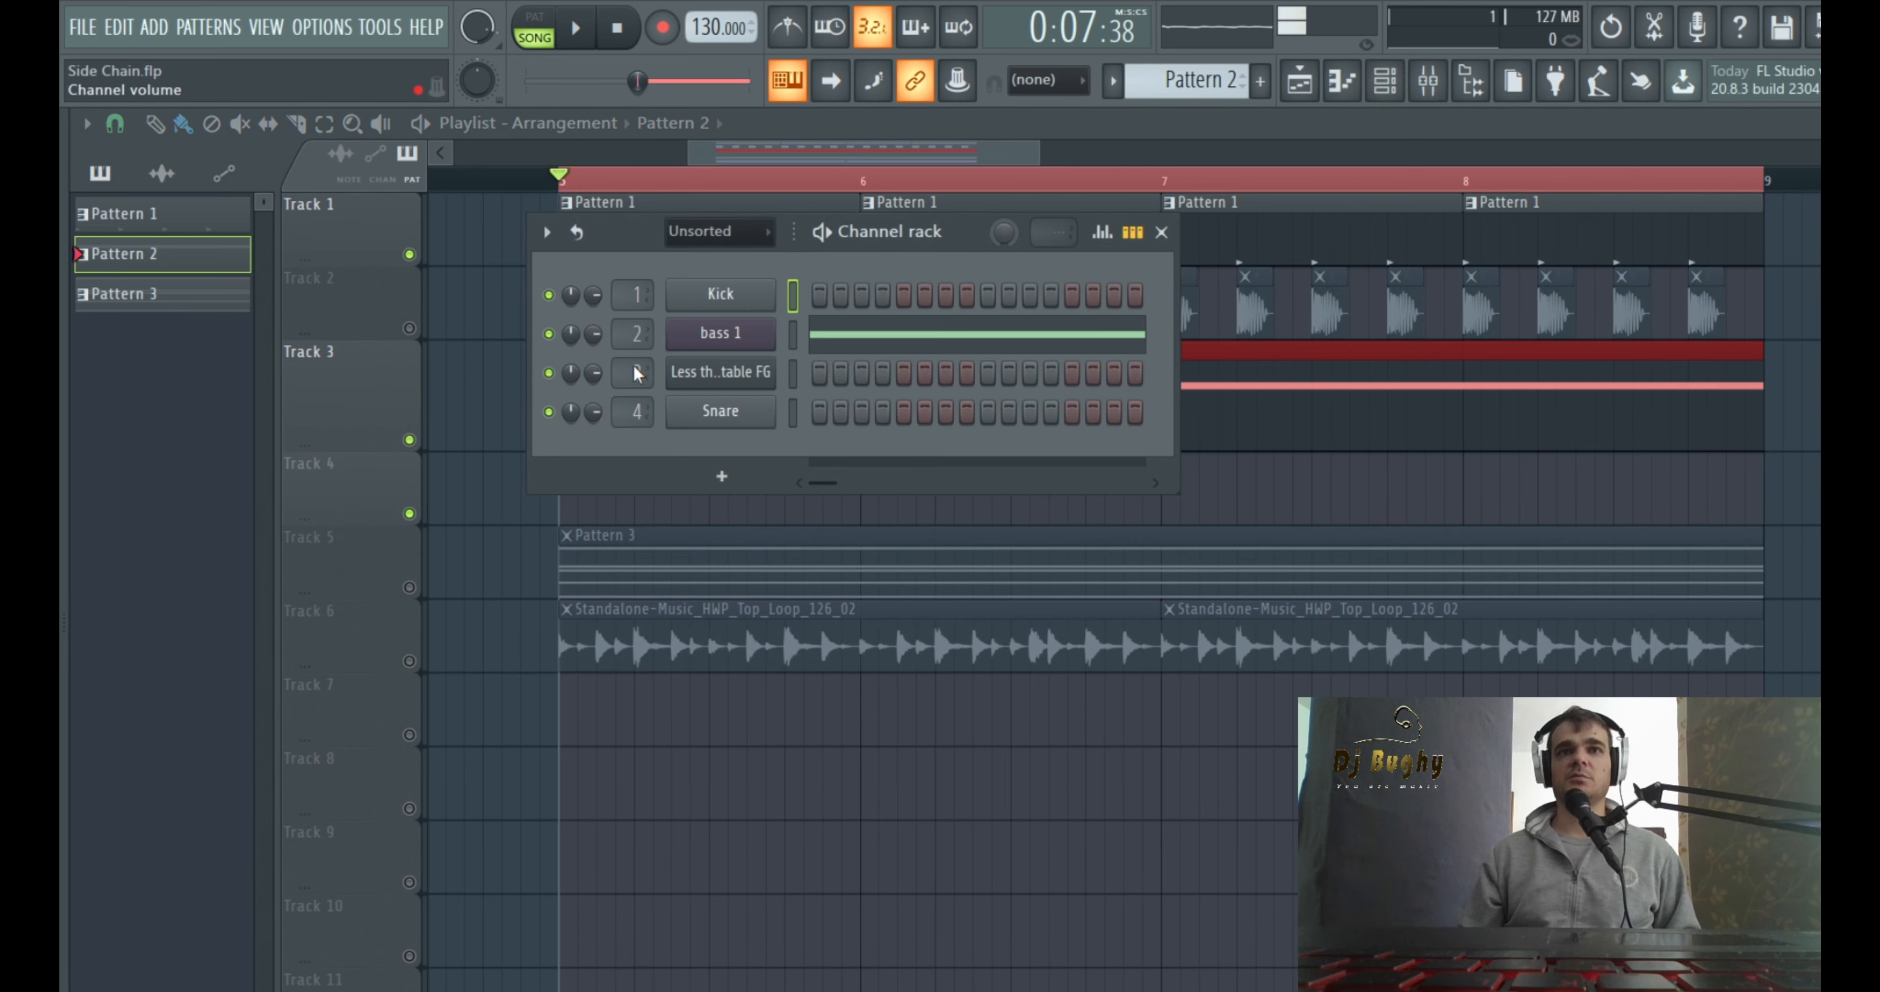
click(715, 491)
Mute Track 1, unmute the Kick Basic clips on Track 2, and make the automation clip's Track 4 taller
drag(997, 161, 814, 148)
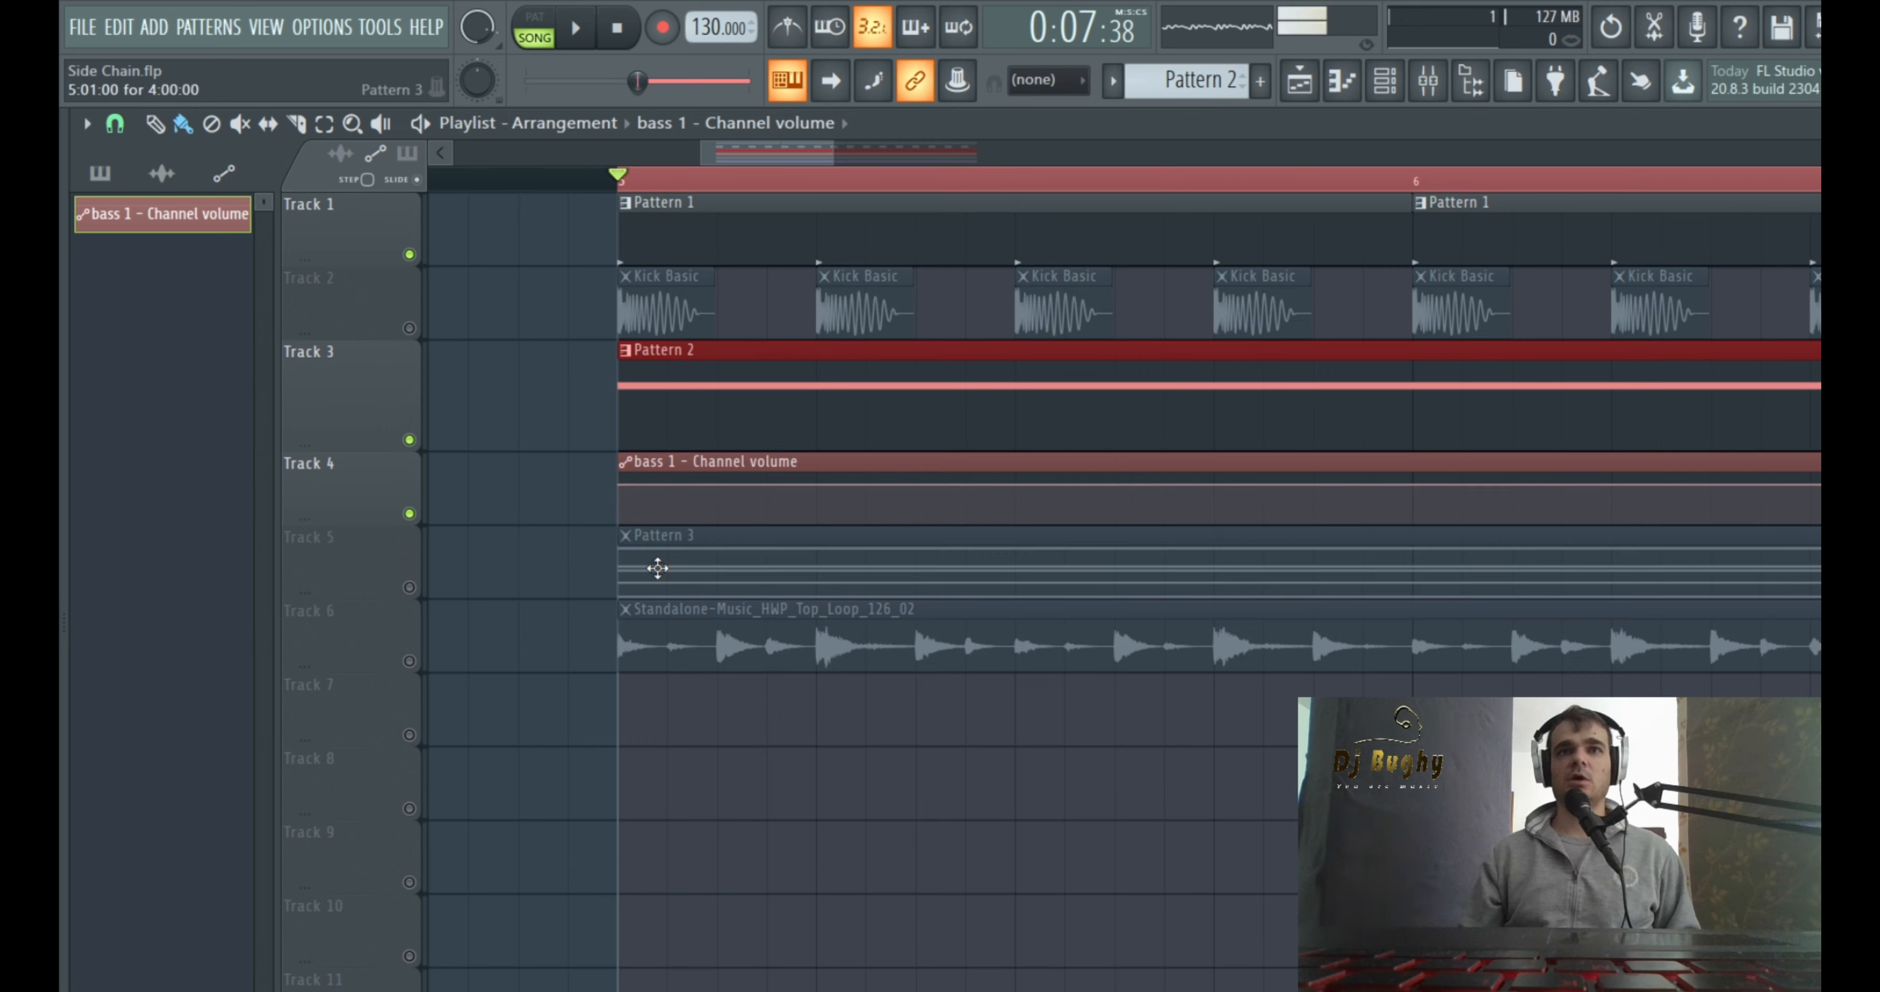
key(1)
key(2)
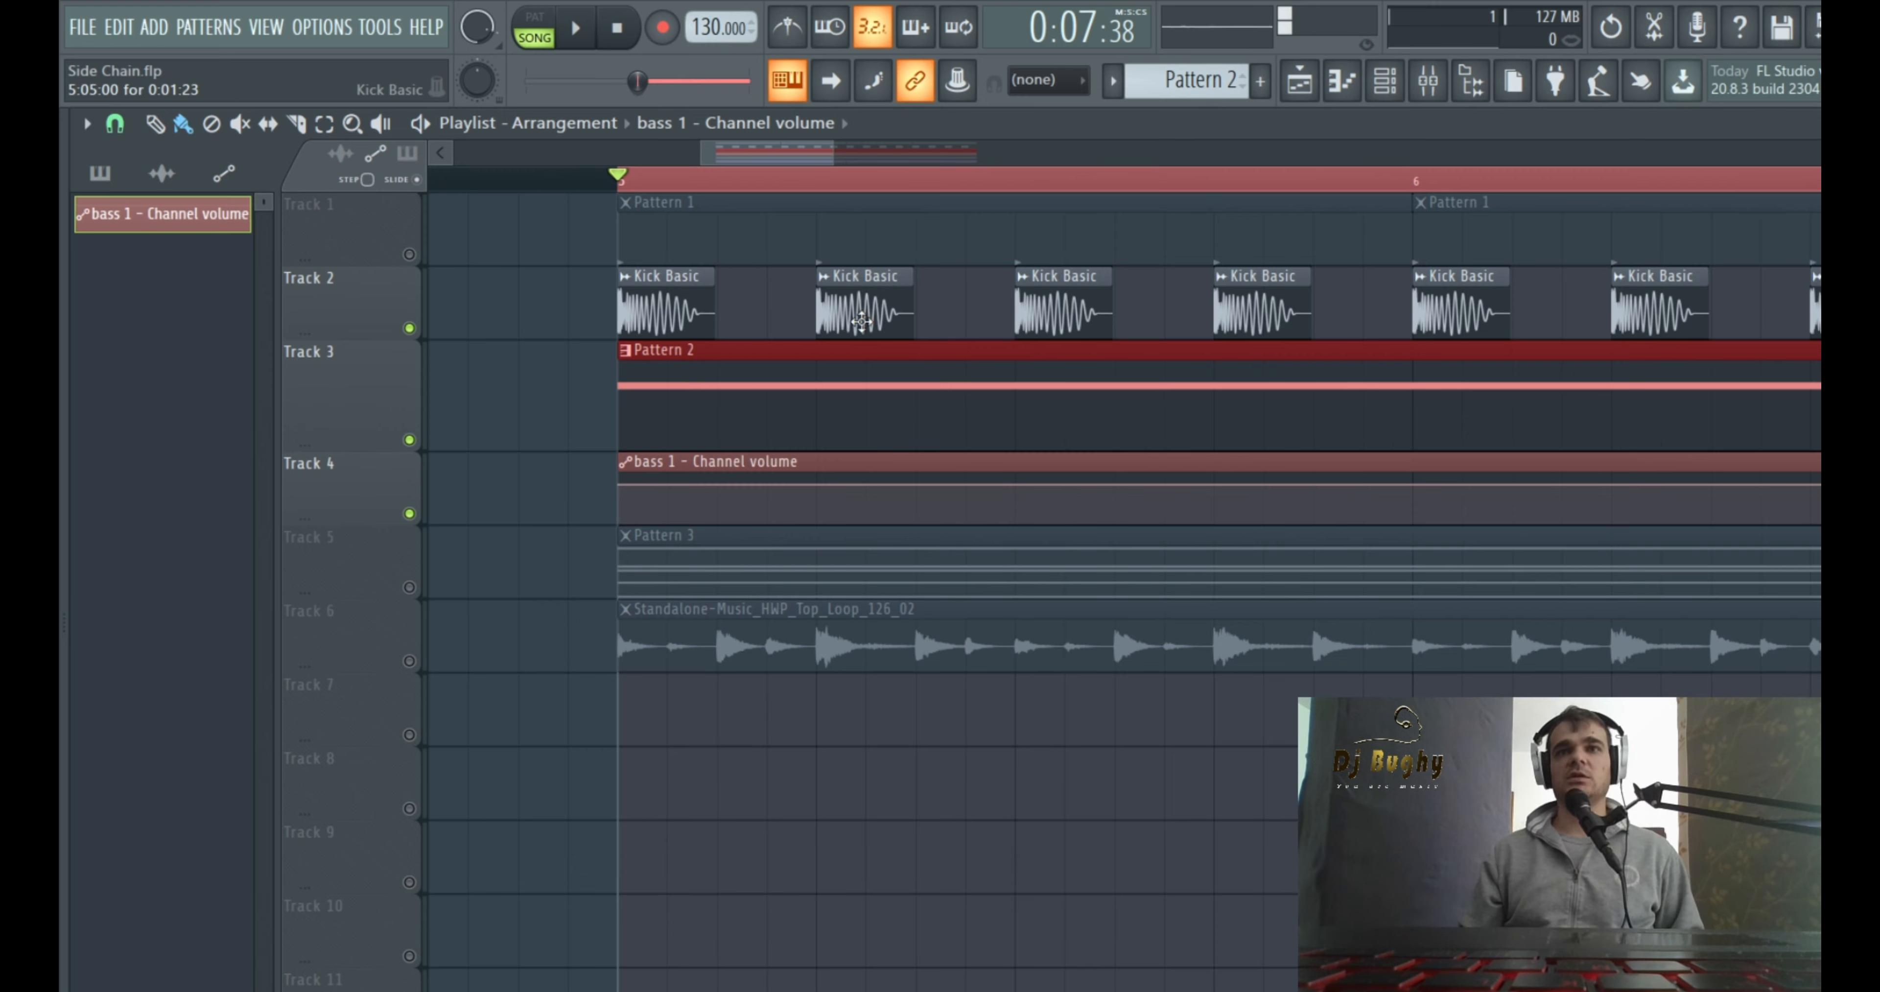
drag(376, 526, 389, 566)
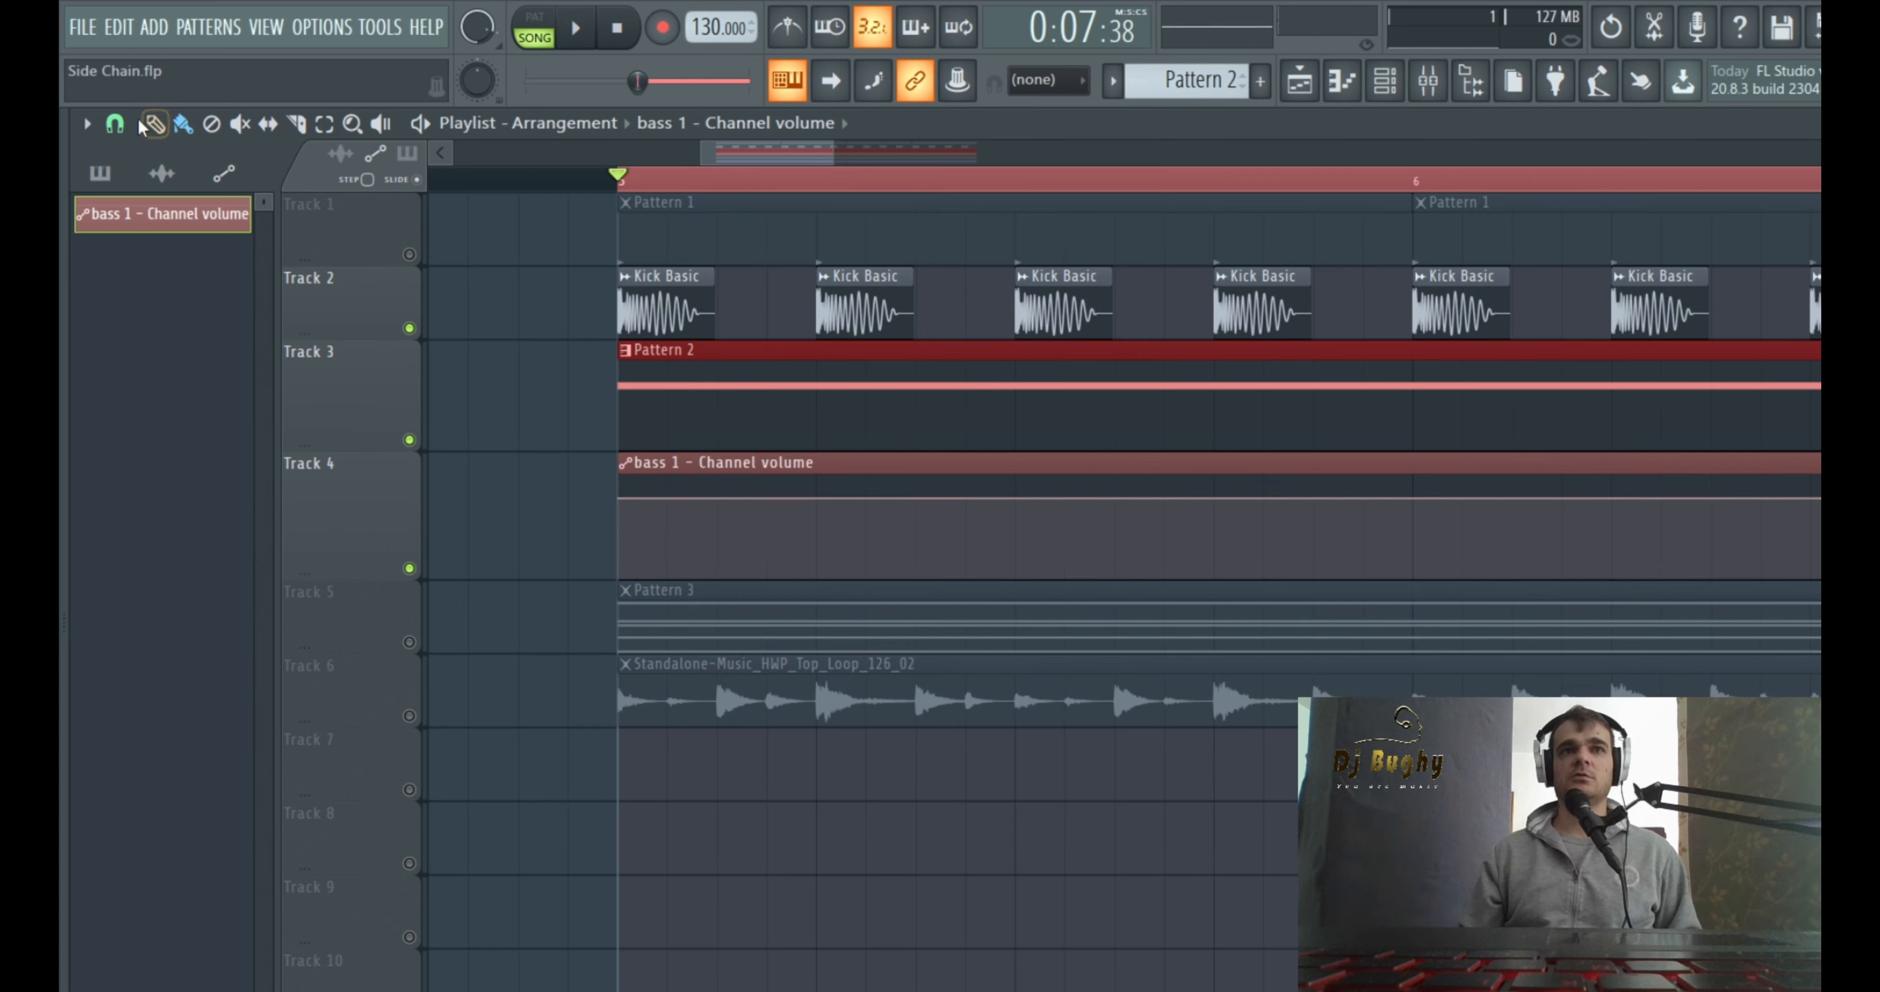
Add a point at 5:03:00 to the bass volume automation and lower its starting point to the bottom
right_click(703, 501)
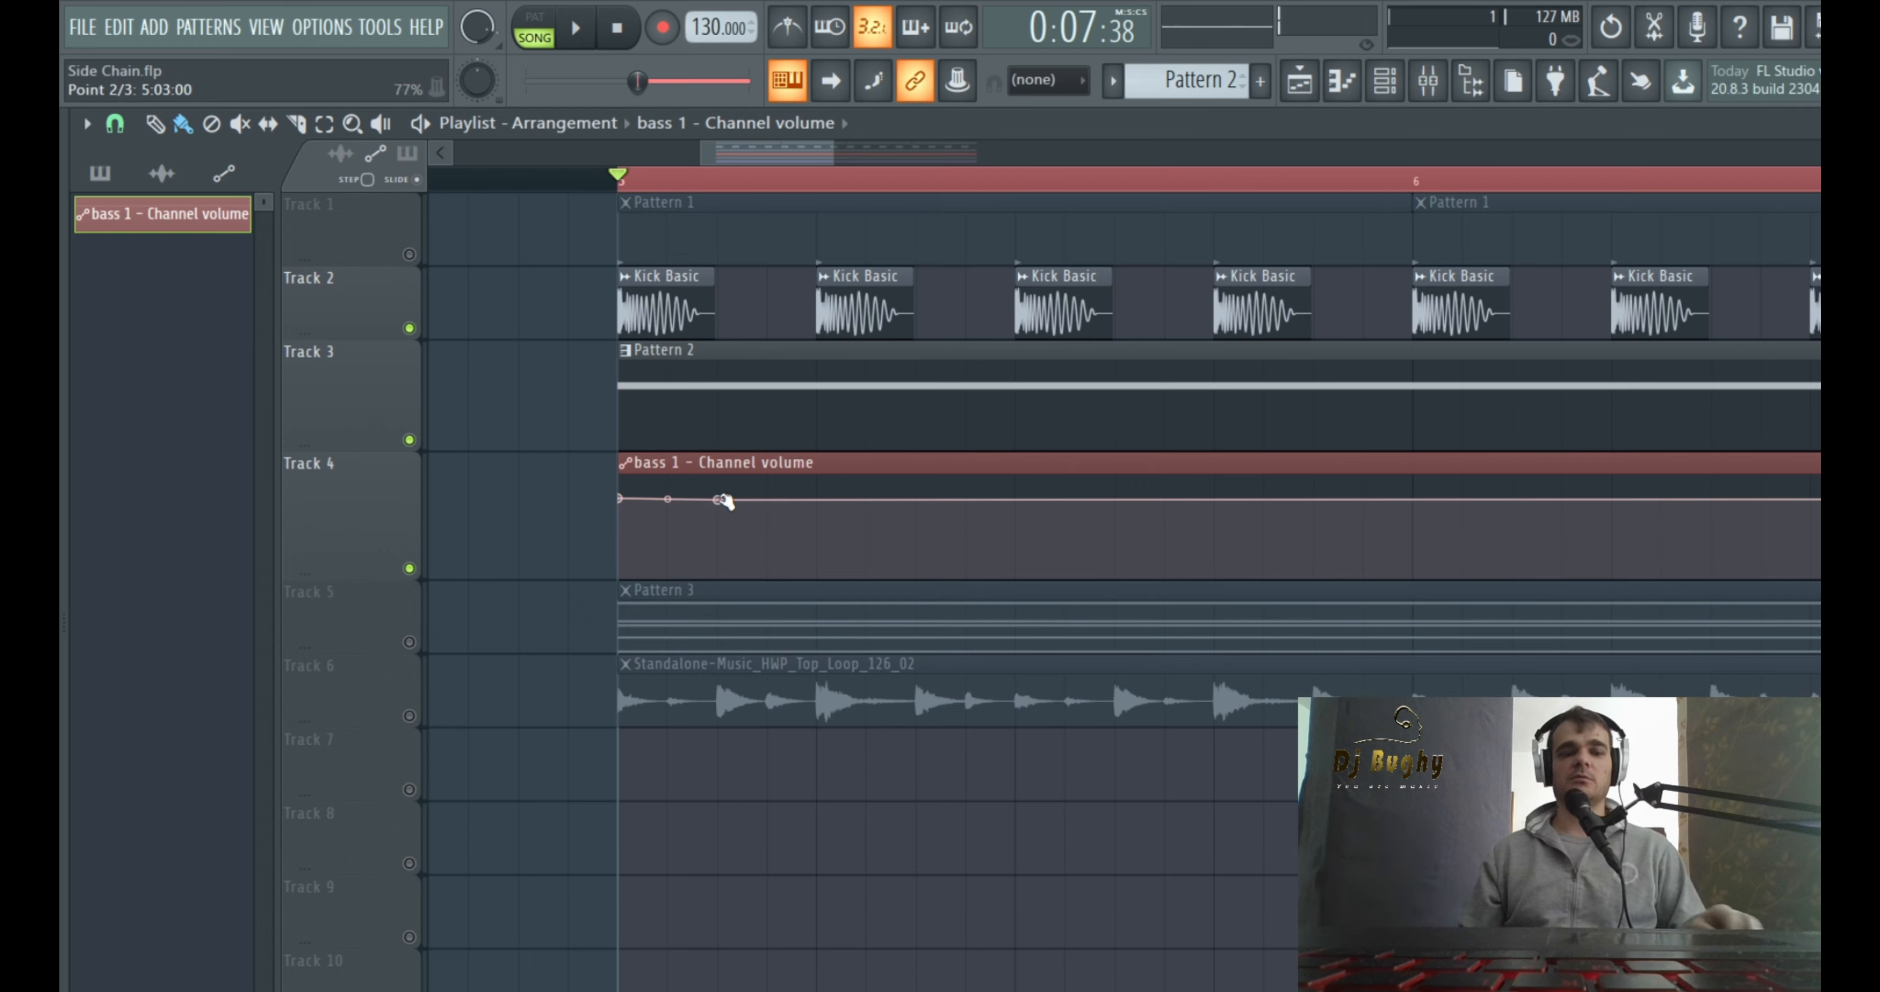
drag(620, 499, 624, 604)
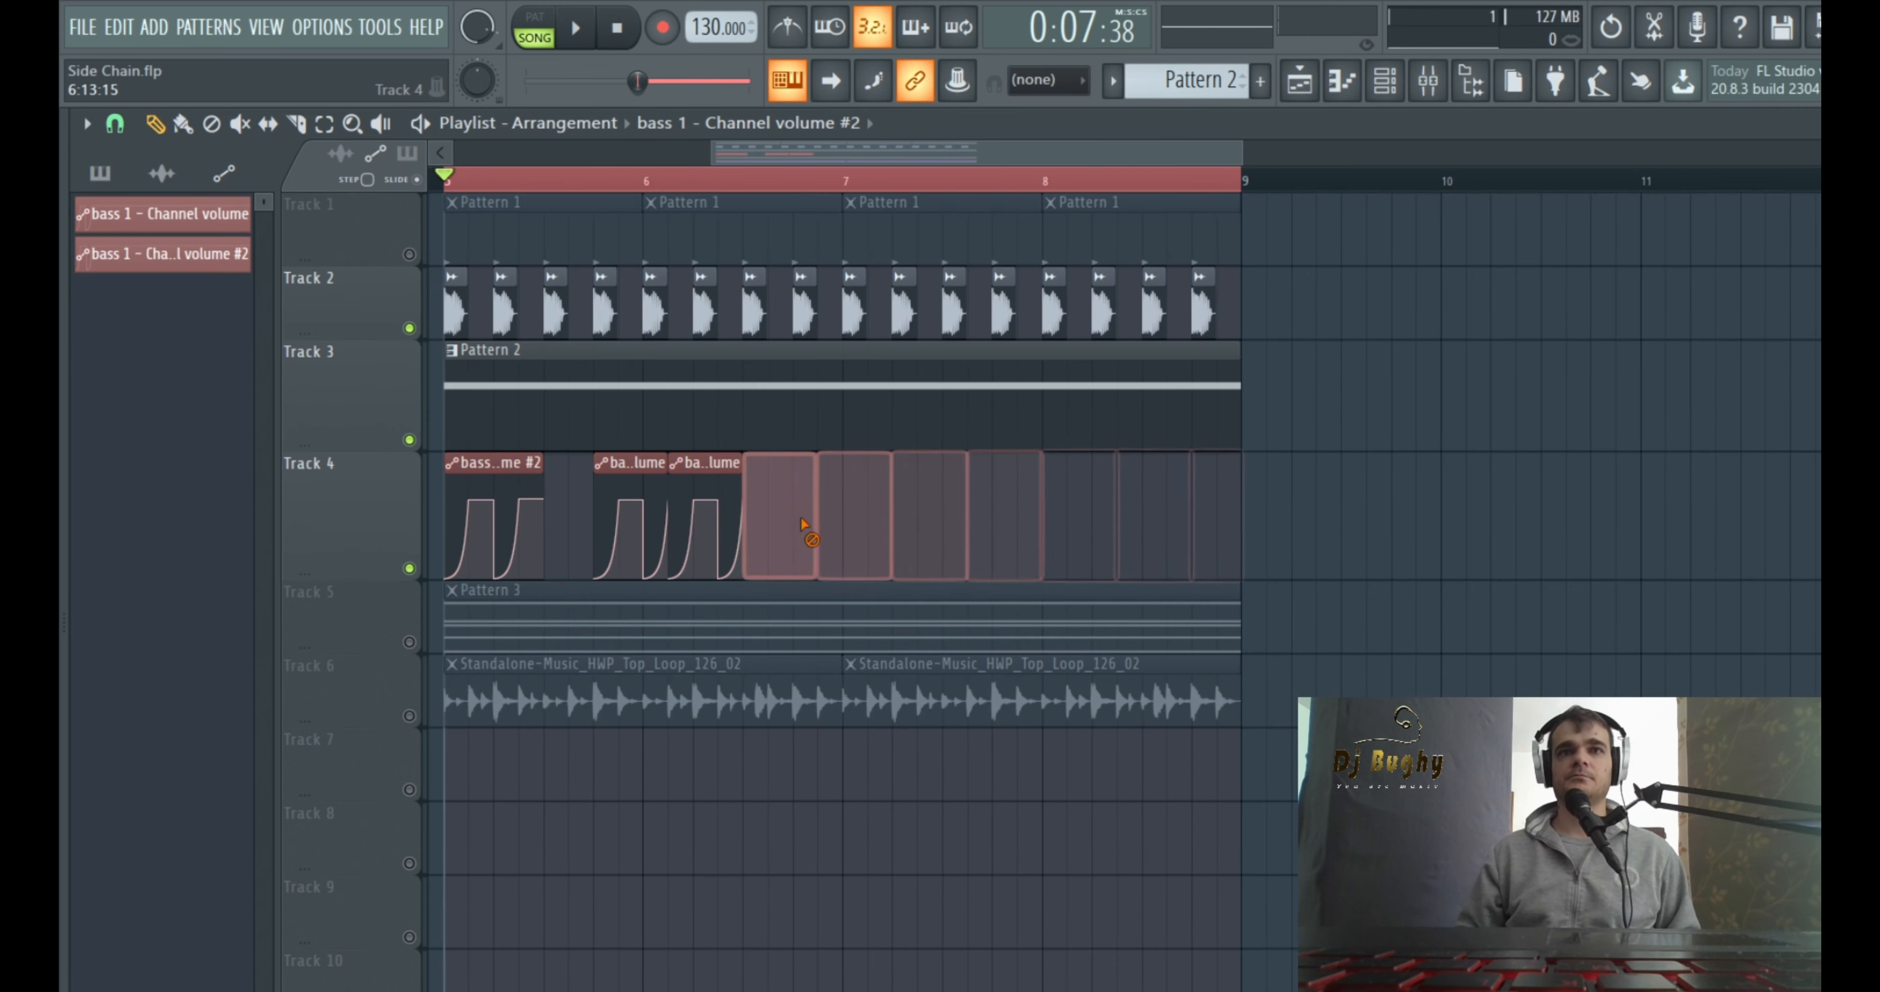
Remove the misaligned automation copies and duplicate the remaining two-beat bass volume clip along Track 4 up to bar 9
key(Delete)
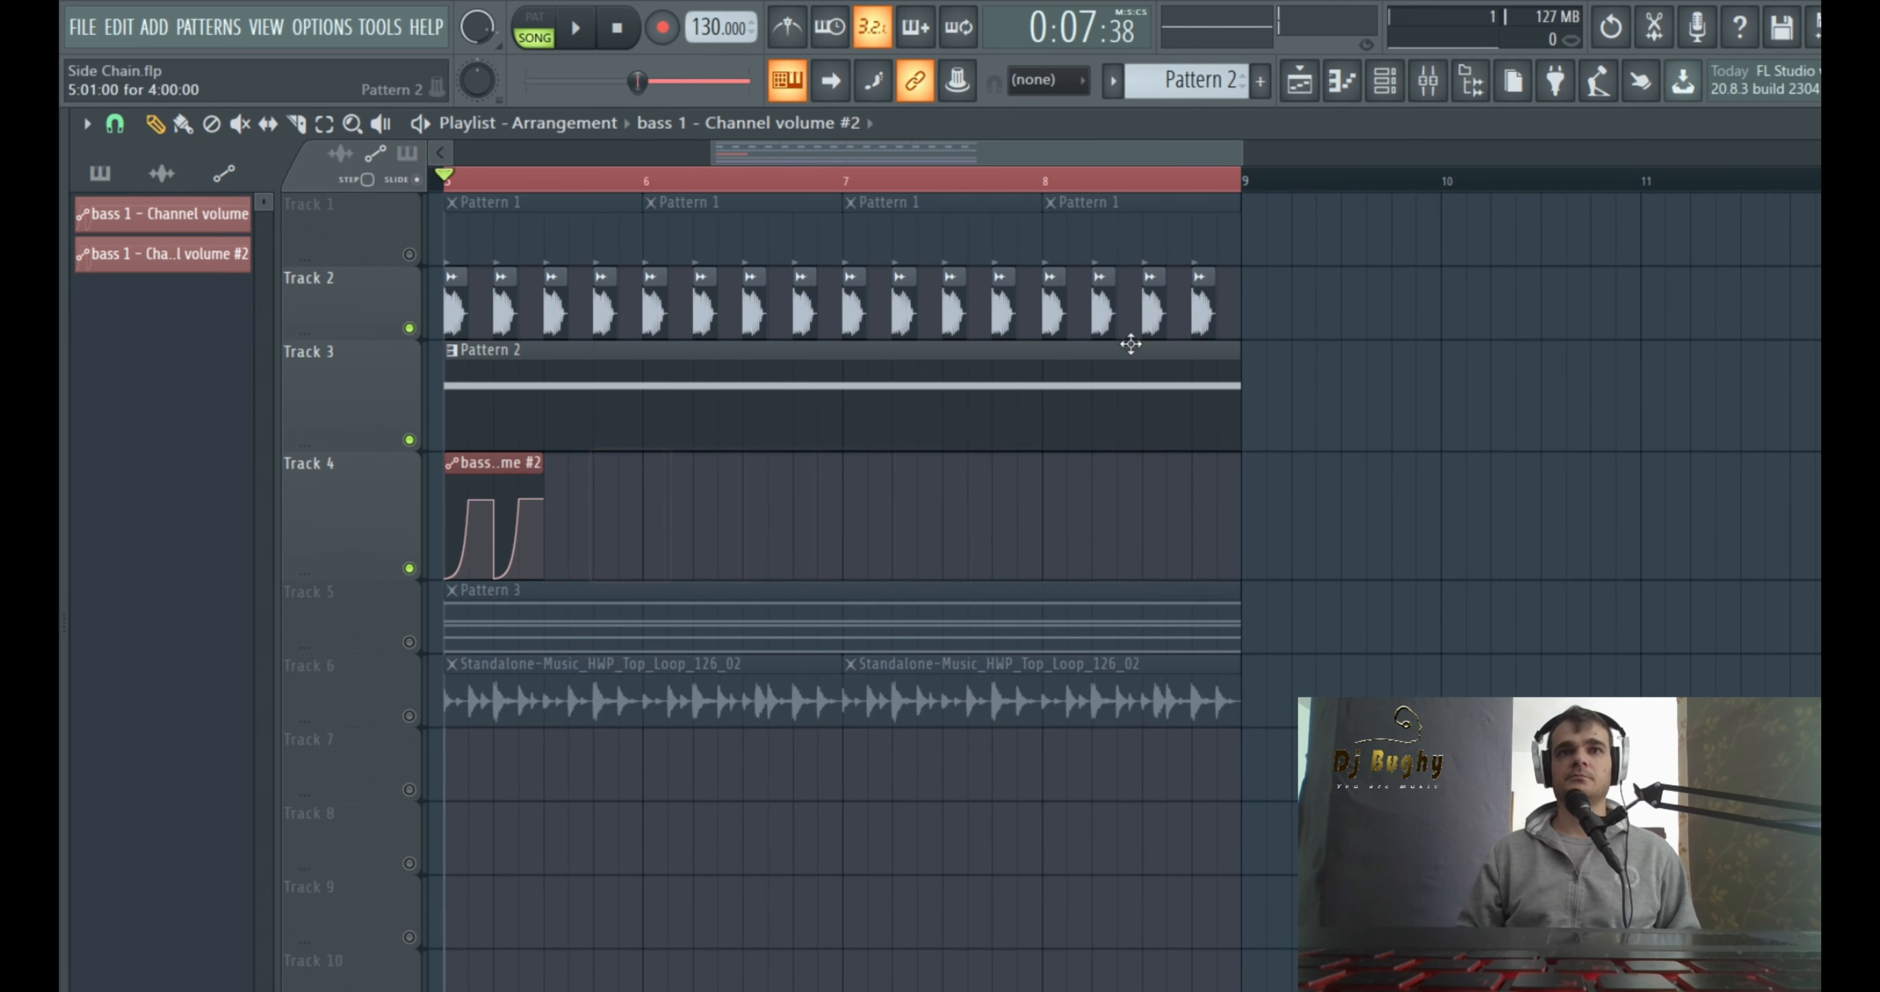
drag(1173, 162, 1078, 162)
drag(919, 504, 756, 528)
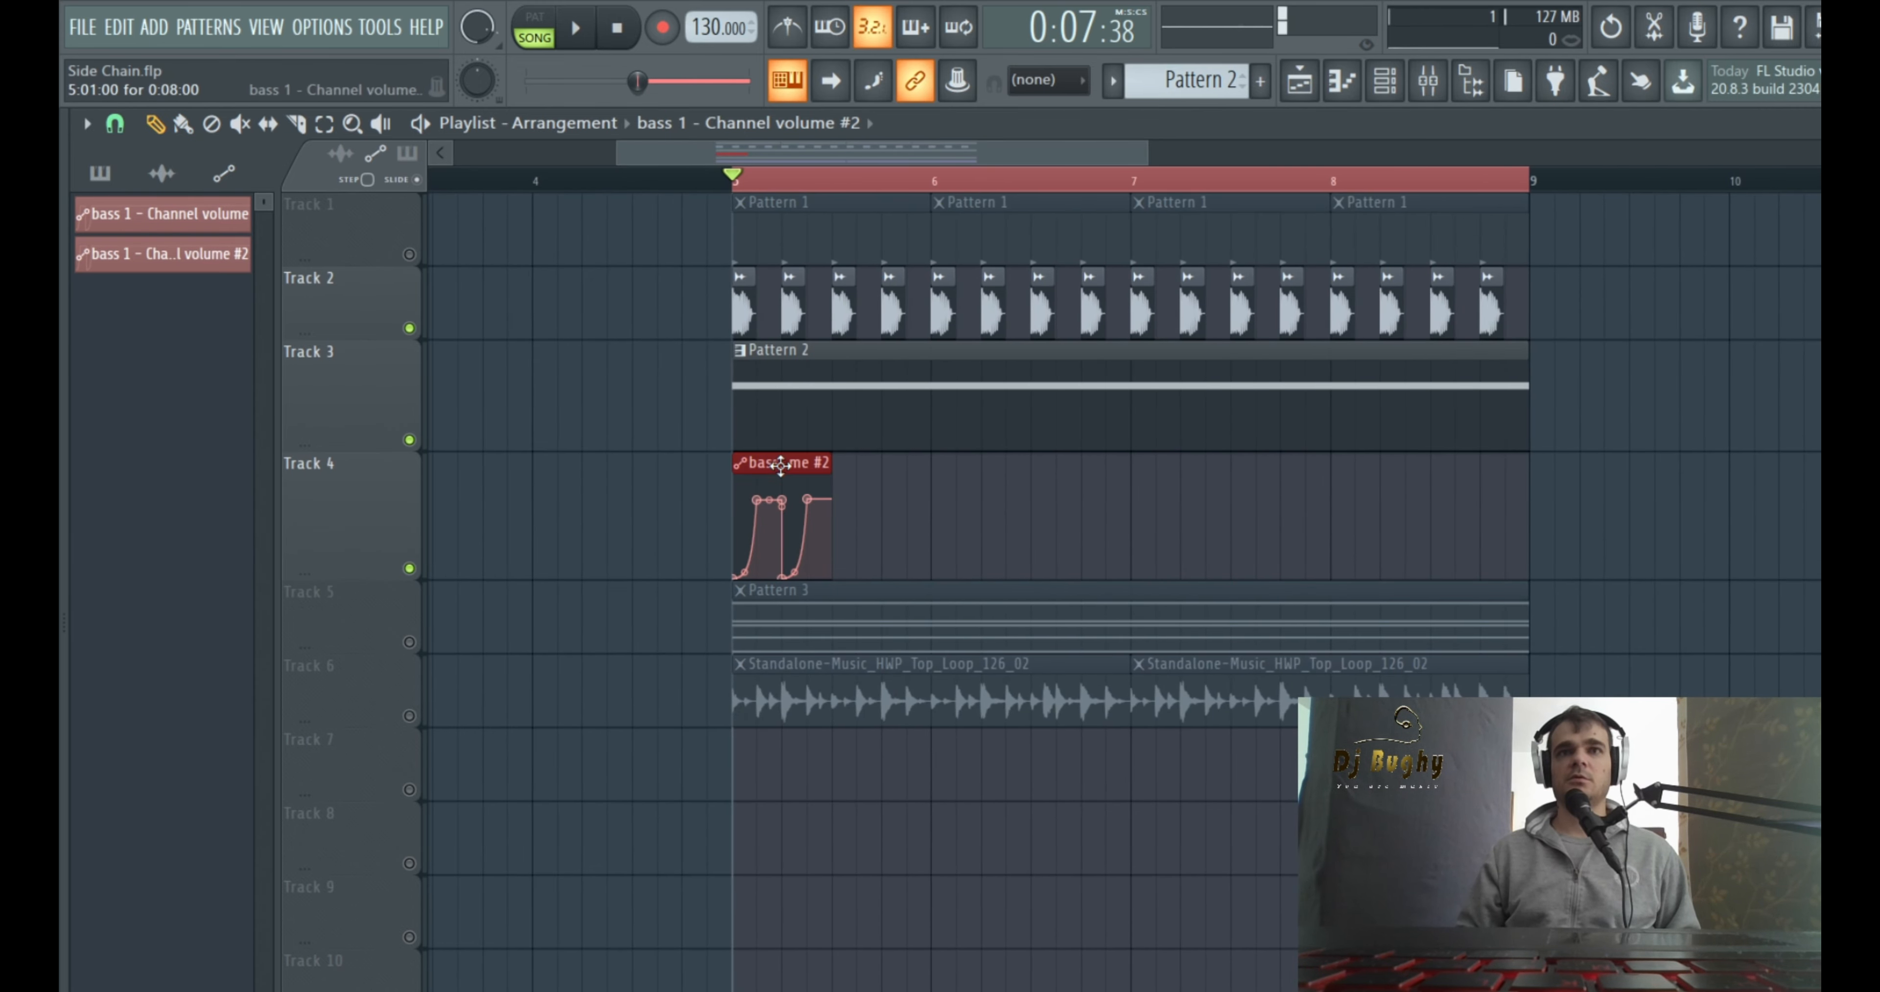
drag(780, 463, 879, 470)
drag(1113, 504, 727, 557)
drag(796, 473, 987, 478)
drag(1333, 454, 733, 578)
drag(796, 490, 1199, 496)
Play the kick and bass with the repeated volume automation, and stop playback
key(space)
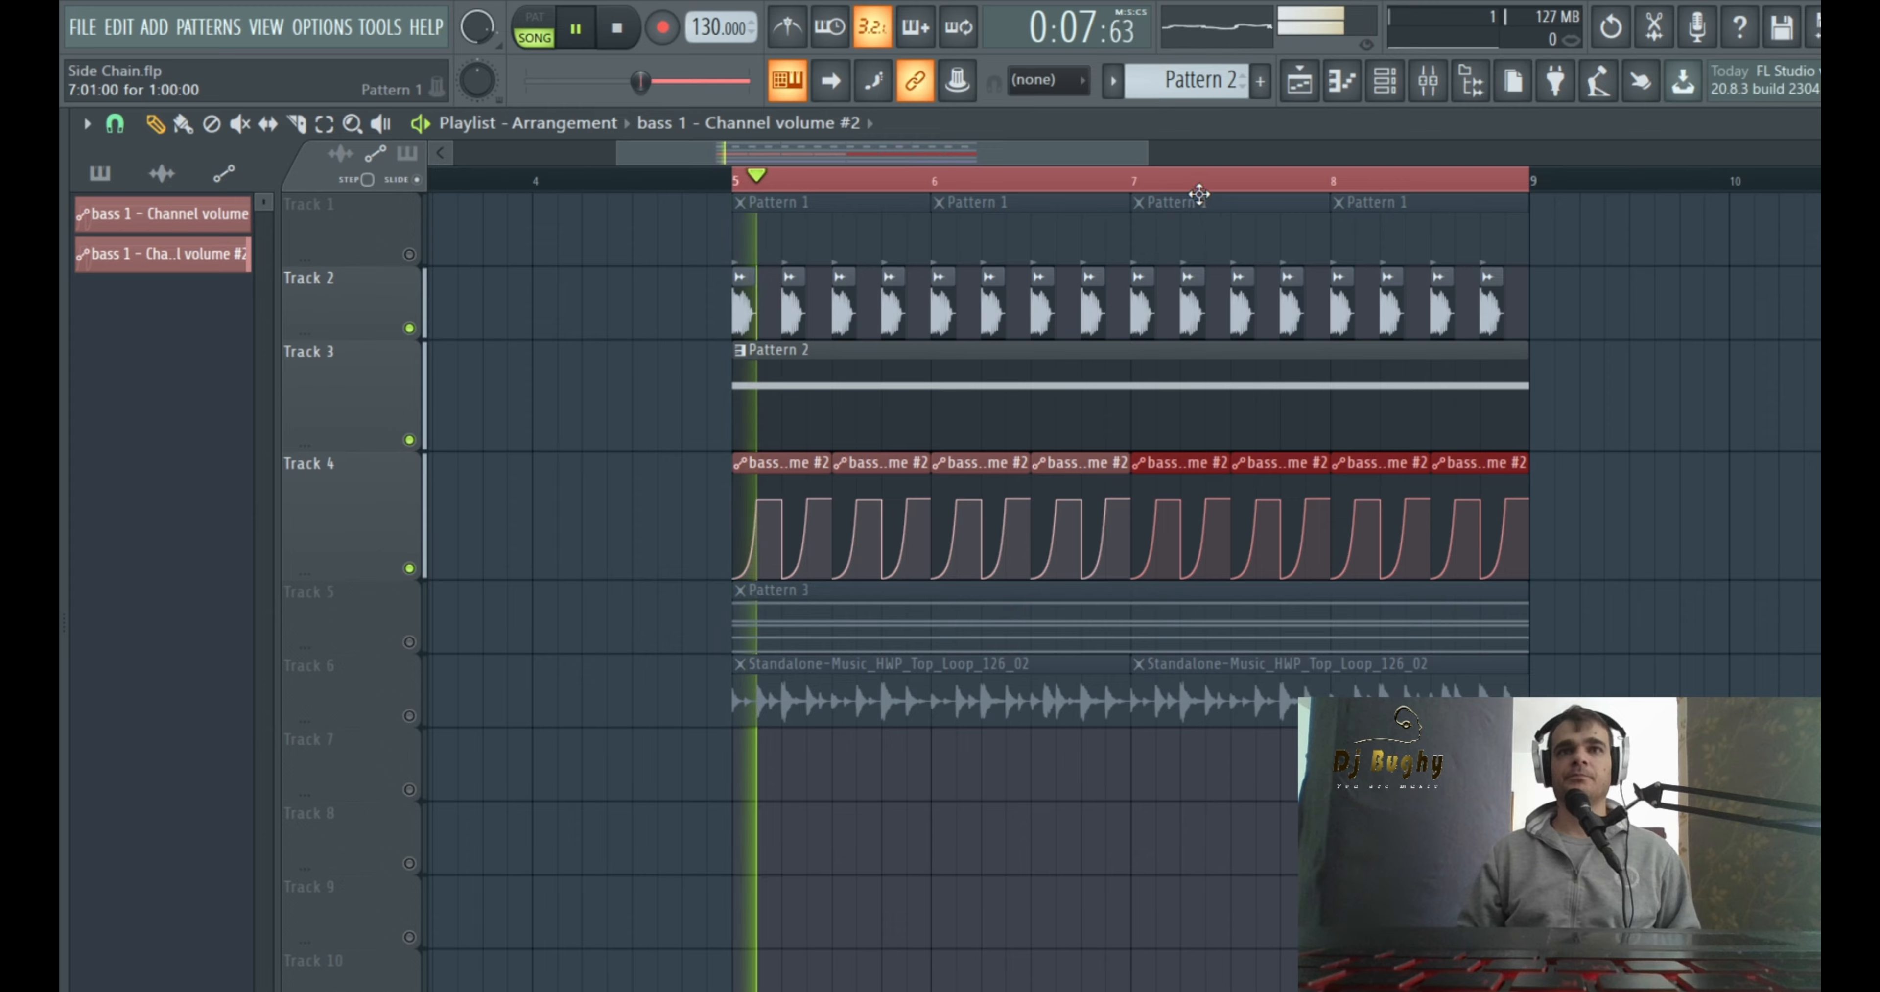
drag(1148, 153, 839, 158)
key(space)
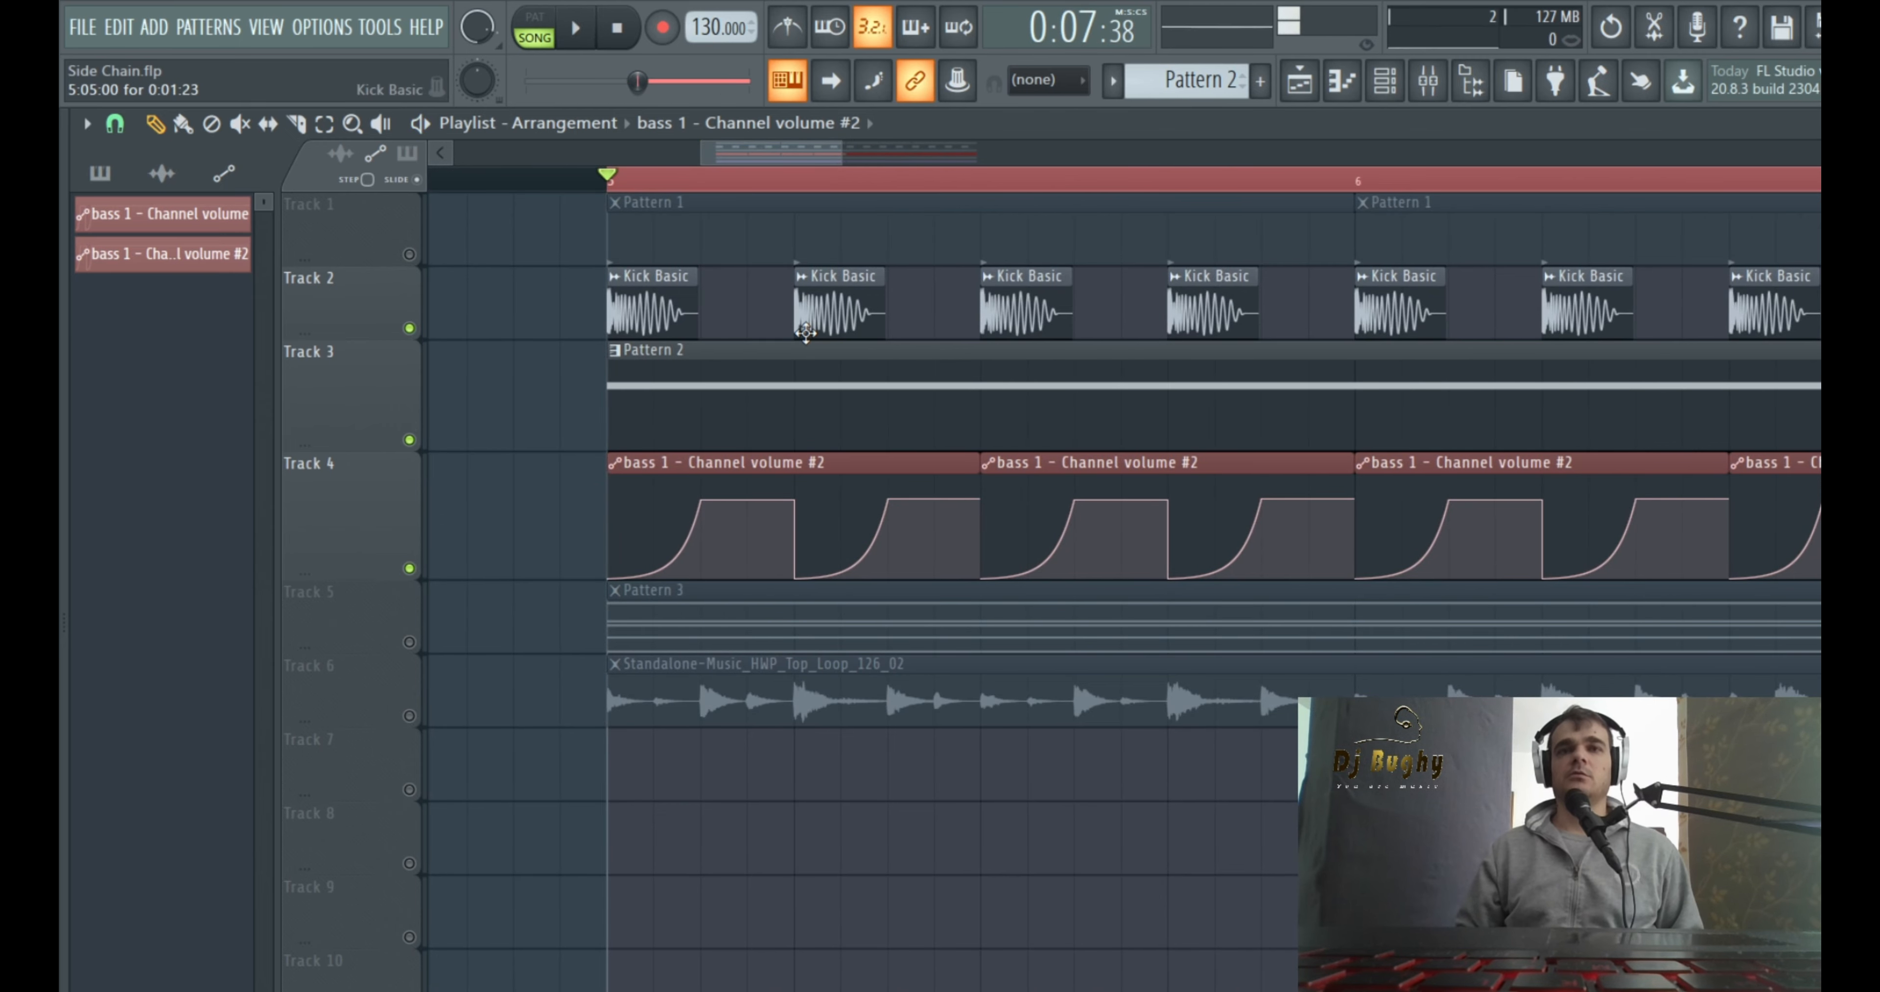
Soften the curve tension of the first rise in the bass volume automation on Track 4, and play it back briefly
mouse_move(796, 475)
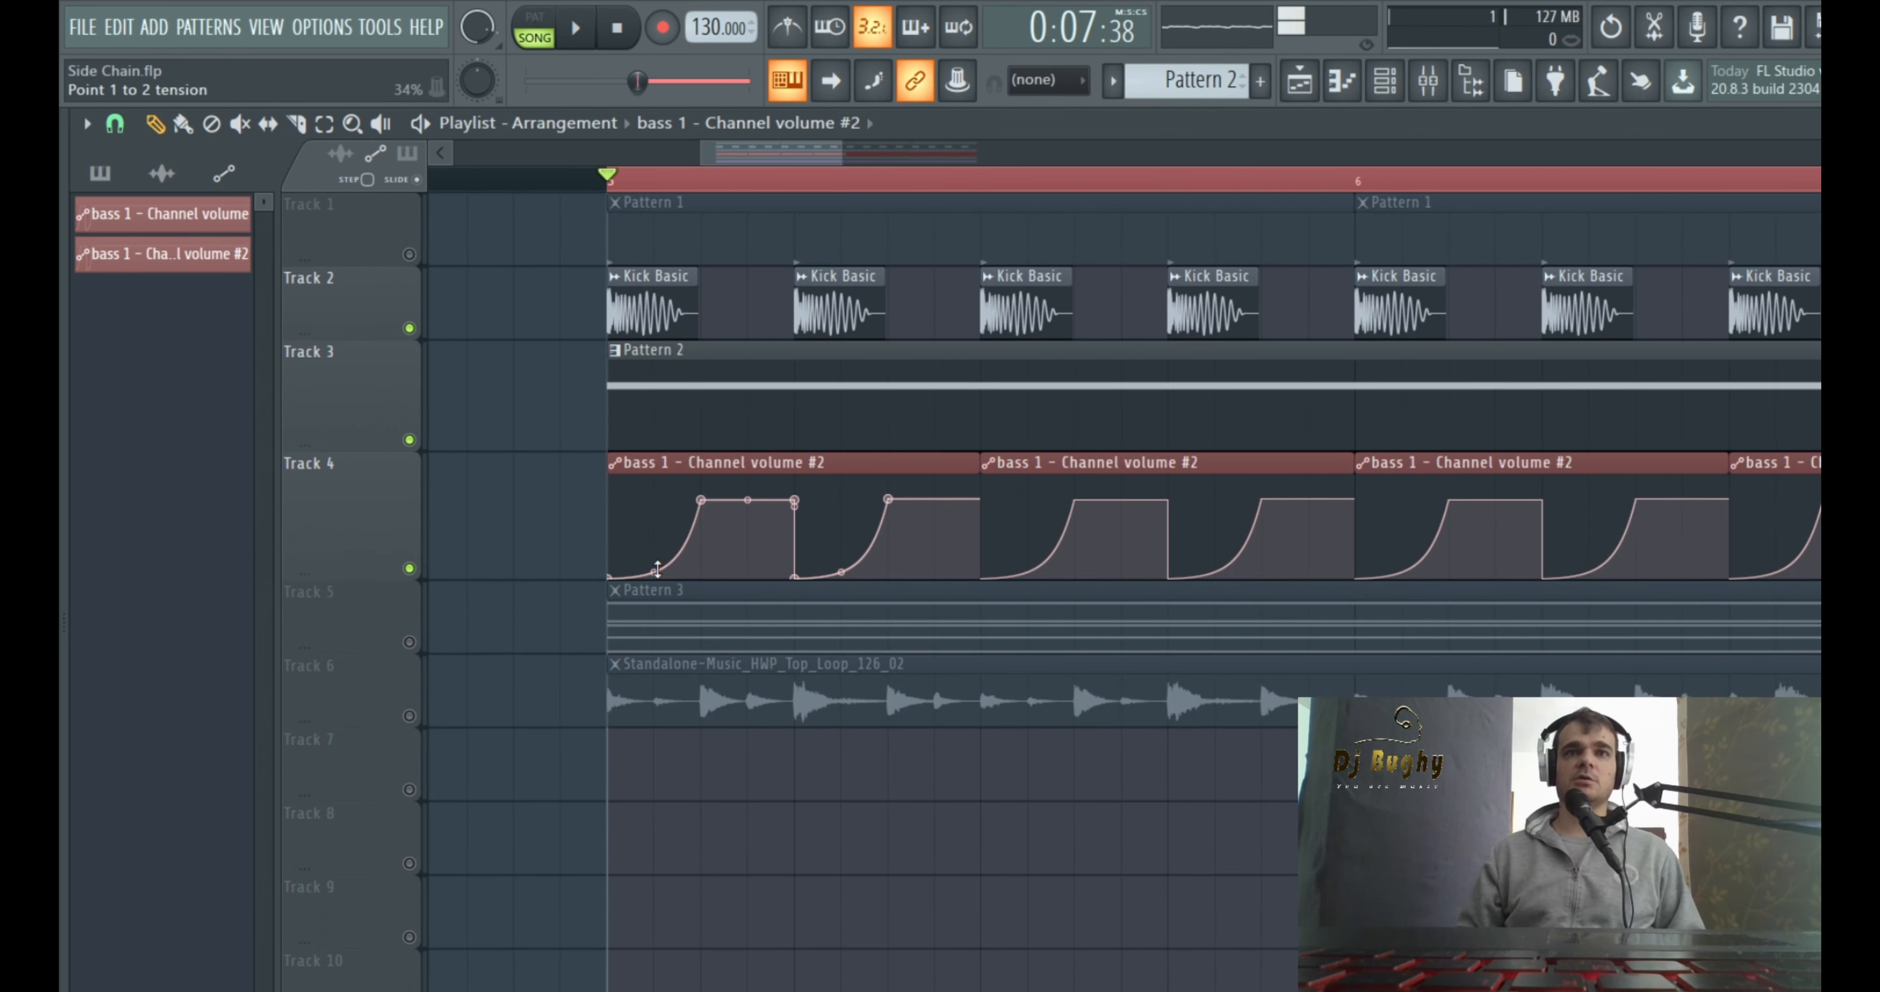
mouse_move(655, 571)
mouse_down()
mouse_move(654, 501)
mouse_move(655, 564)
mouse_up()
key(space)
key(space)
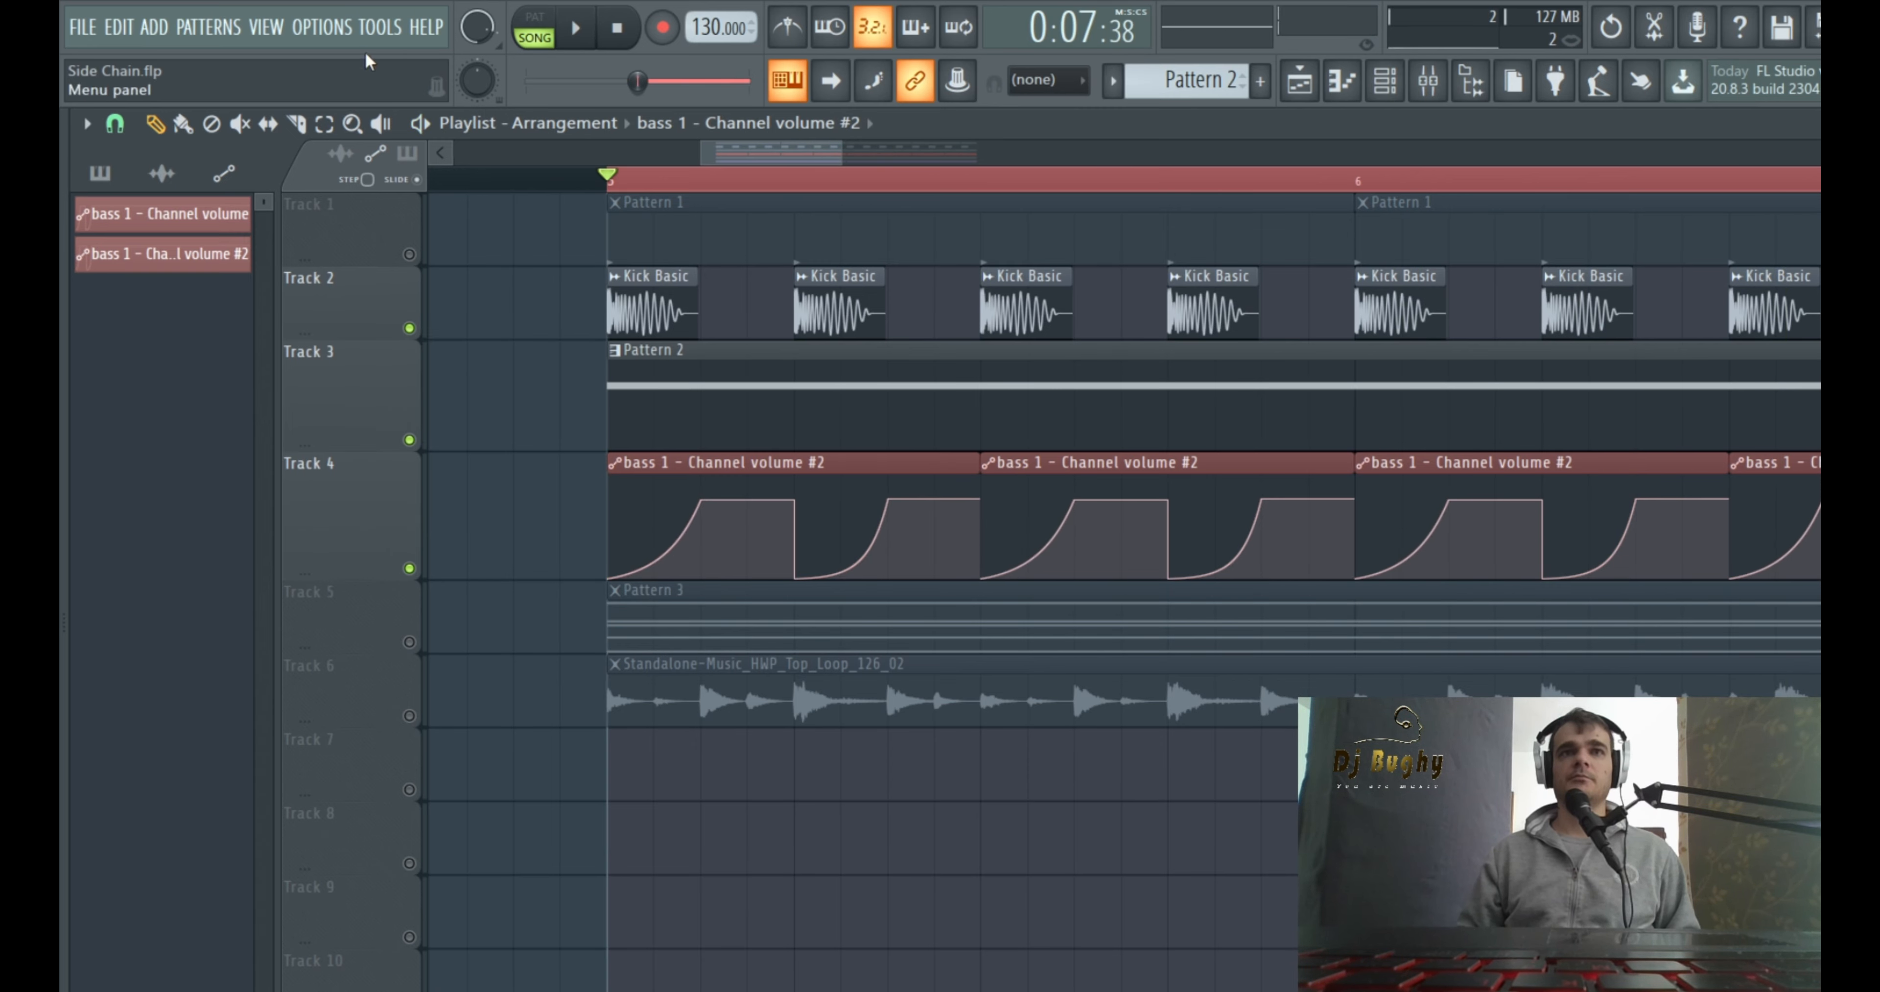
Slice the first two-beat bass volume clip at 5:05:00 and delete its second half and the remaining copies on Track 4
click(808, 582)
click(155, 124)
right_click(914, 514)
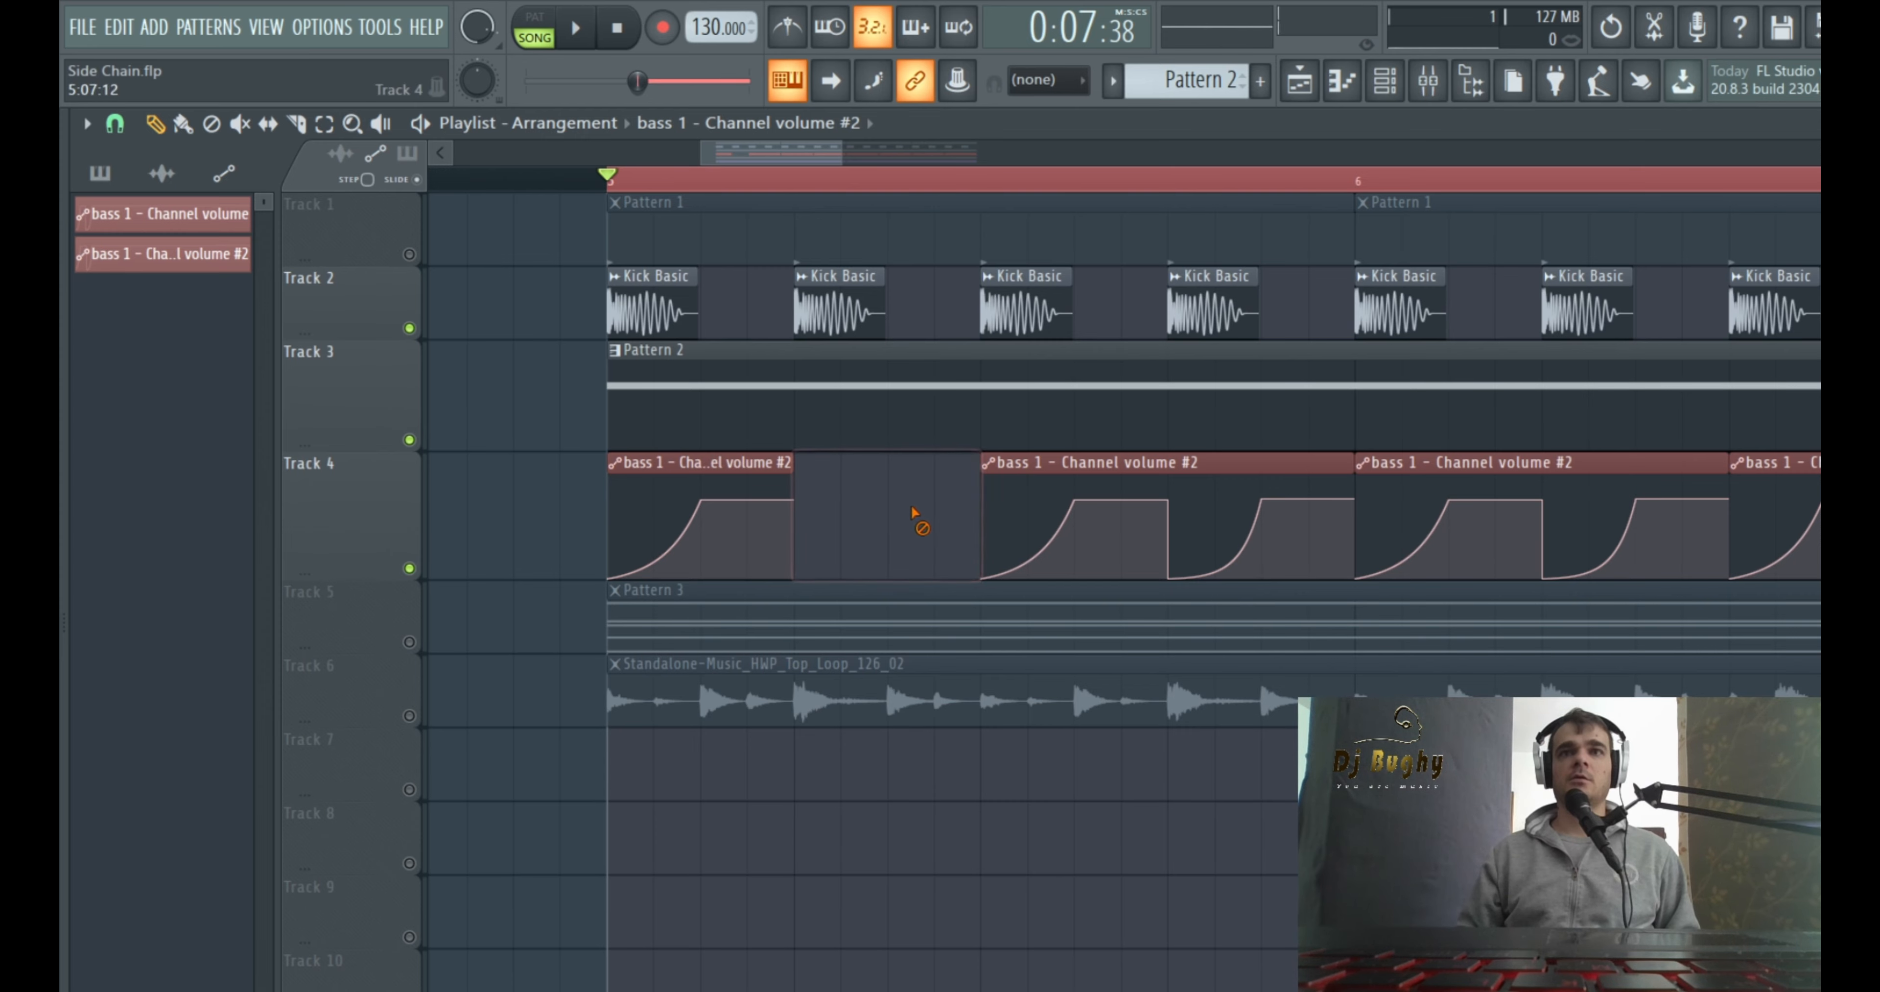
right_click(1095, 514)
right_click(1532, 510)
right_click(1774, 510)
mouse_move(842, 151)
mouse_down()
mouse_move(1402, 153)
mouse_move(829, 151)
mouse_up()
right_click(1055, 503)
Duplicate the one-beat bass volume clip along Track 4 under every kick, and play the result briefly
drag(750, 463, 960, 479)
drag(1199, 476, 688, 533)
drag(730, 465, 1155, 476)
key(space)
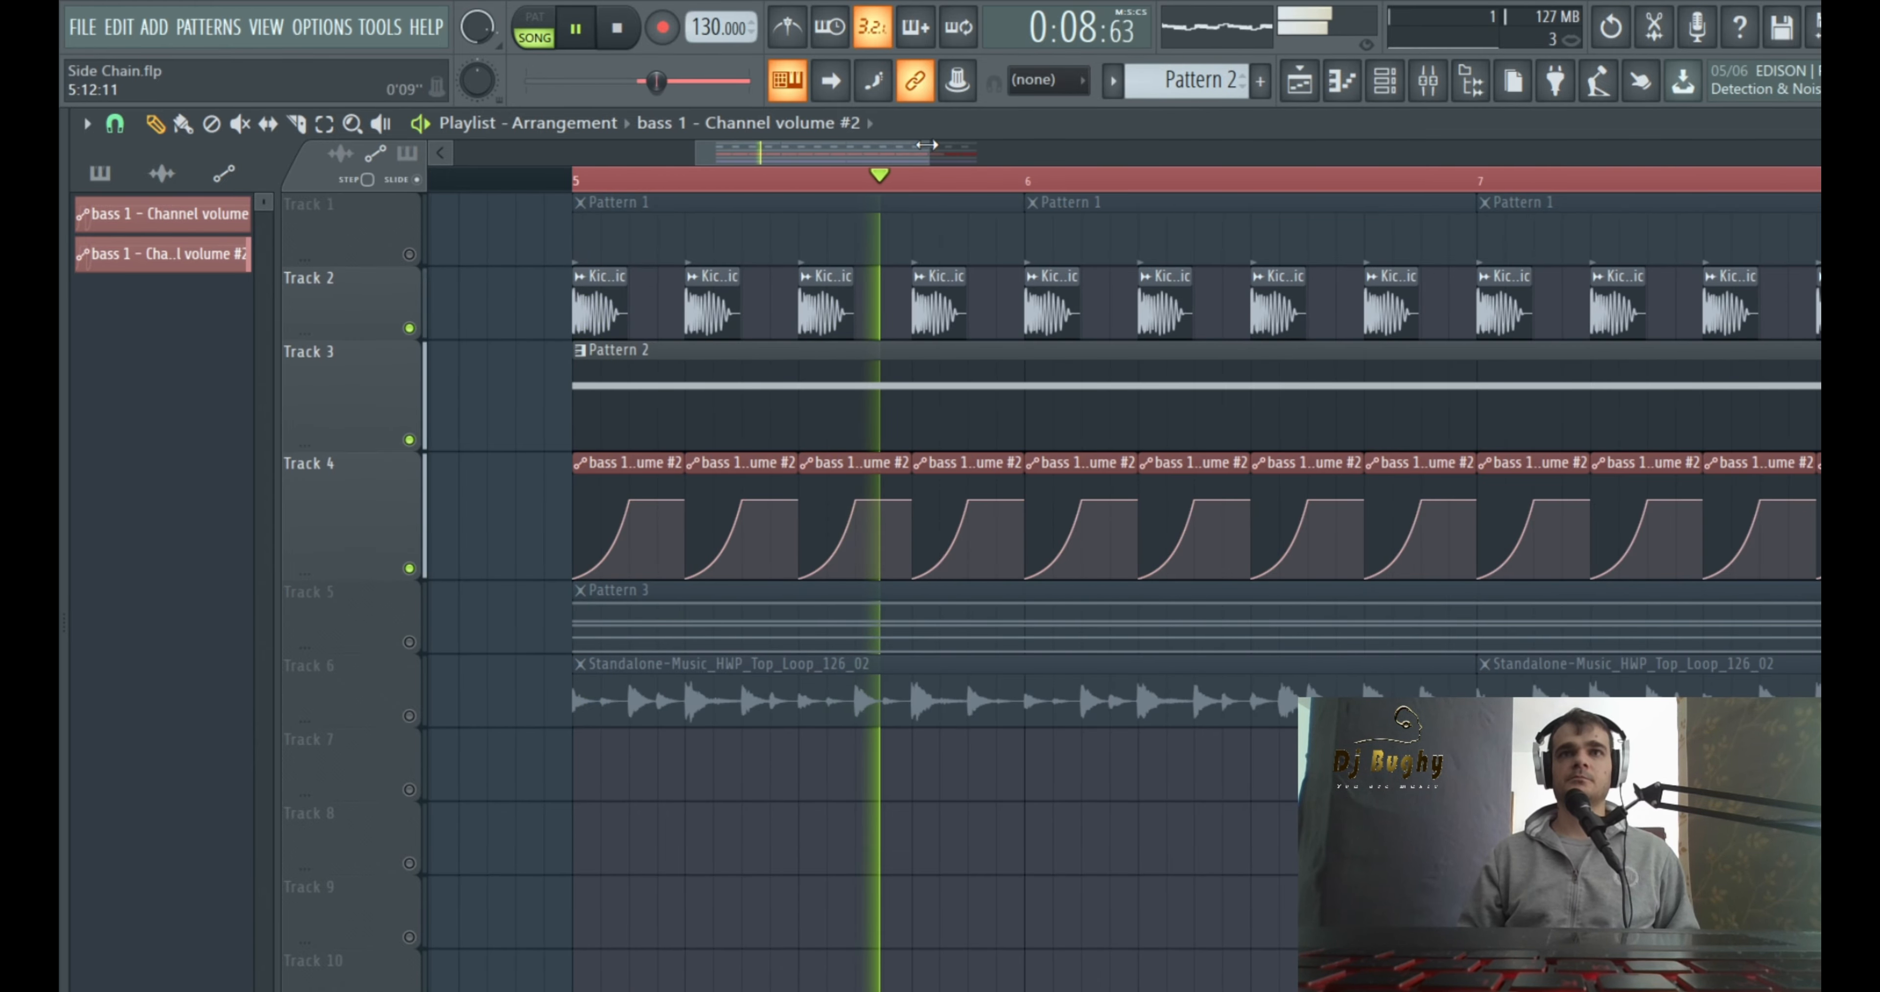
drag(925, 144, 786, 156)
key(space)
Play the kick and bass while raising the tension of the automation's rise to 100%, and stop playback
drag(759, 156, 771, 157)
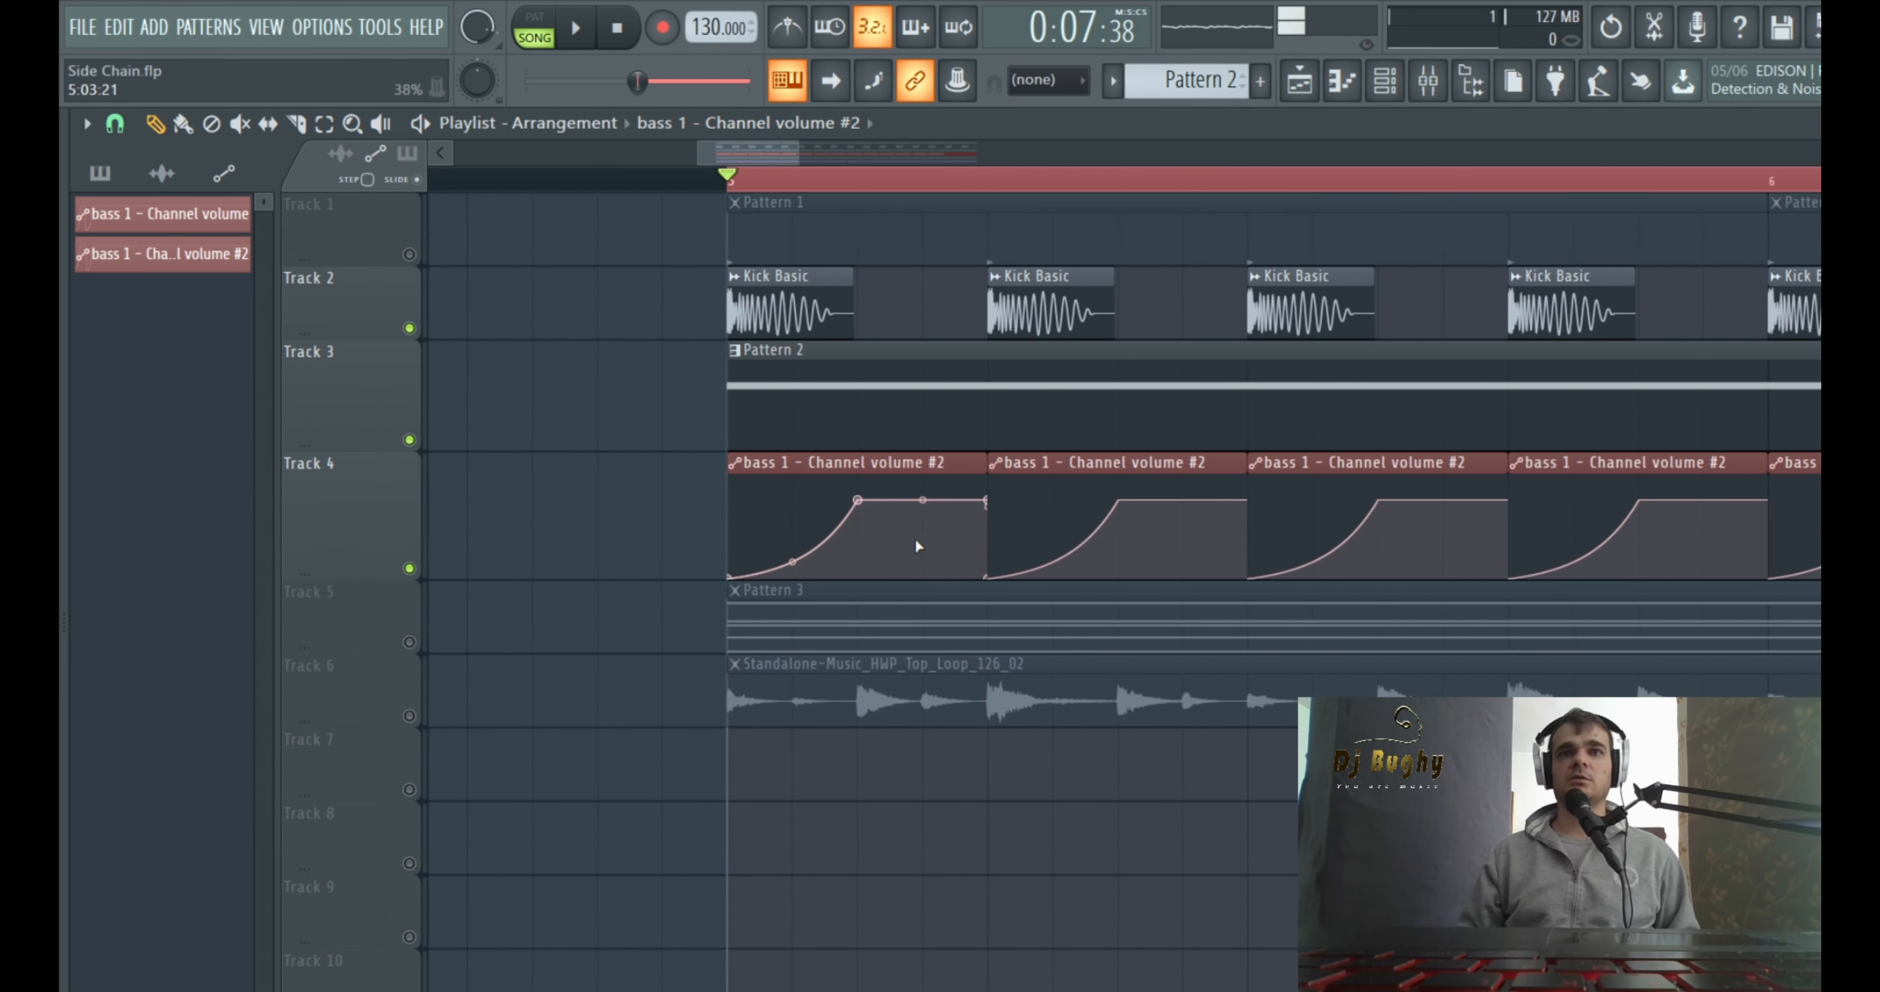
key(space)
mouse_move(795, 559)
mouse_down()
mouse_move(795, 511)
mouse_move(795, 577)
mouse_up()
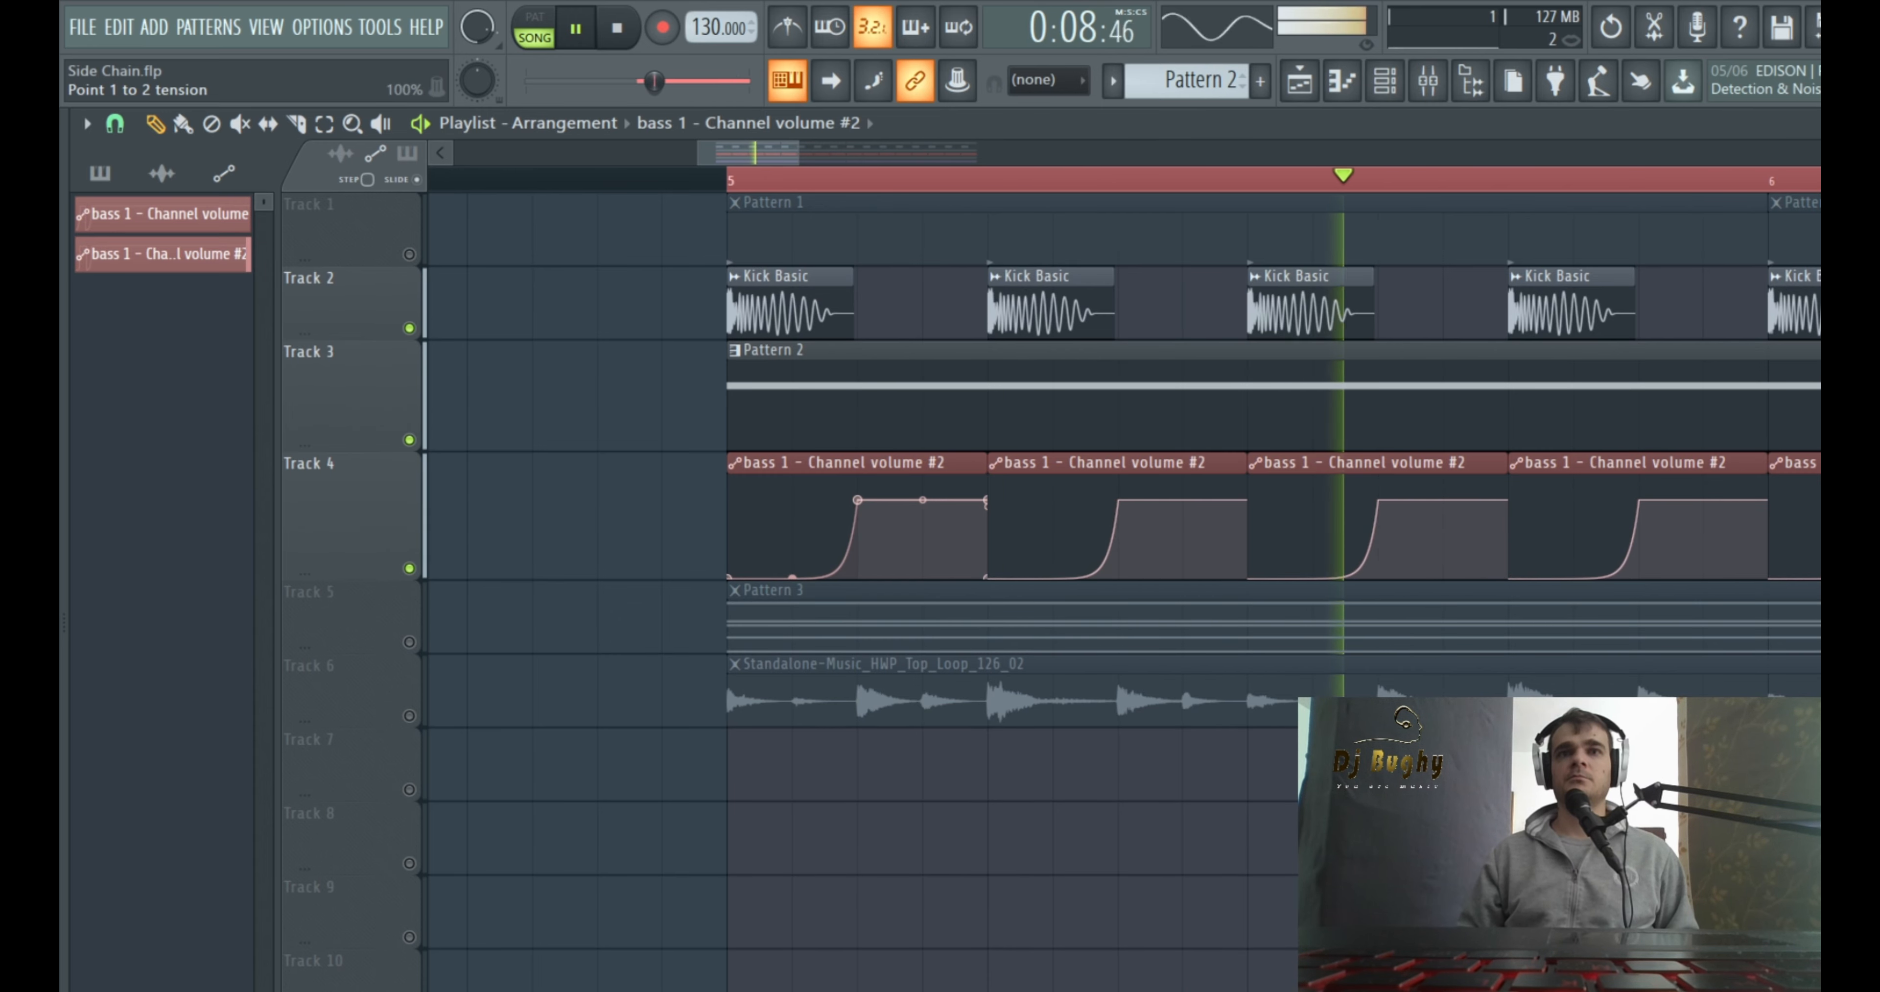
key(space)
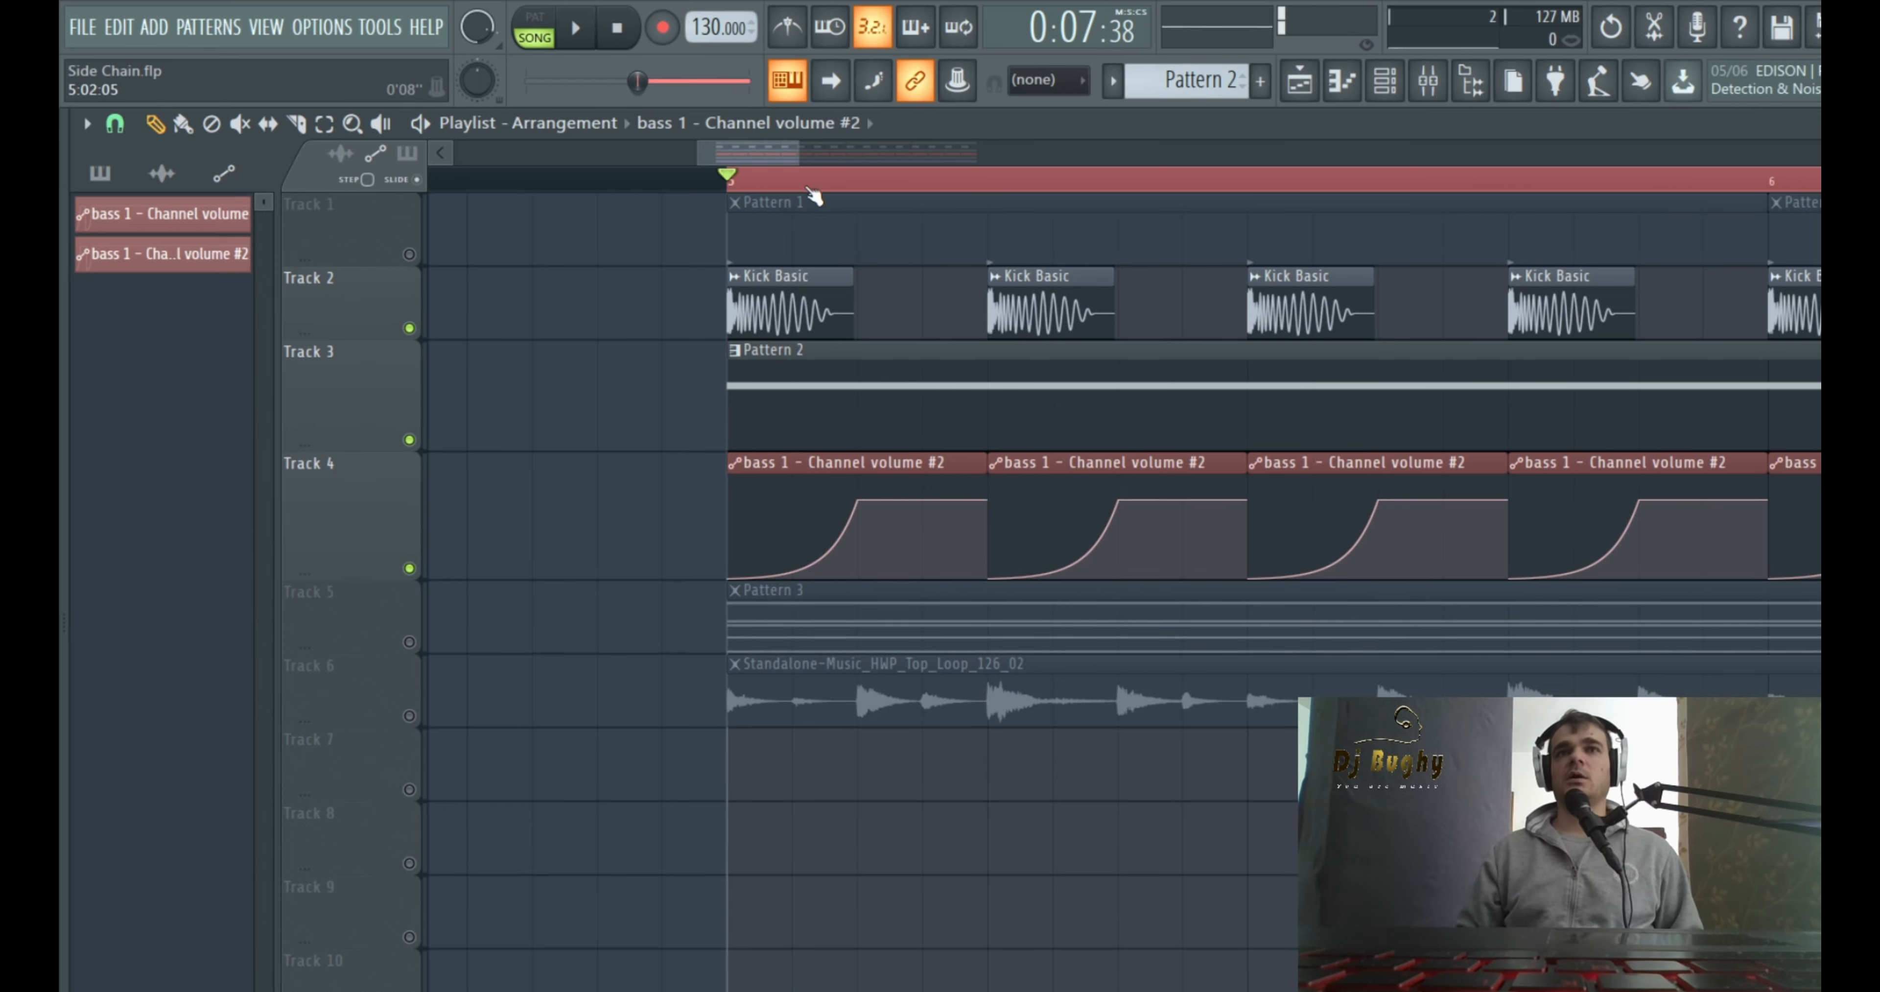
Try a dense pulse curve on the rise of the bass volume automation, audition it, and undo the change
drag(790, 150, 726, 171)
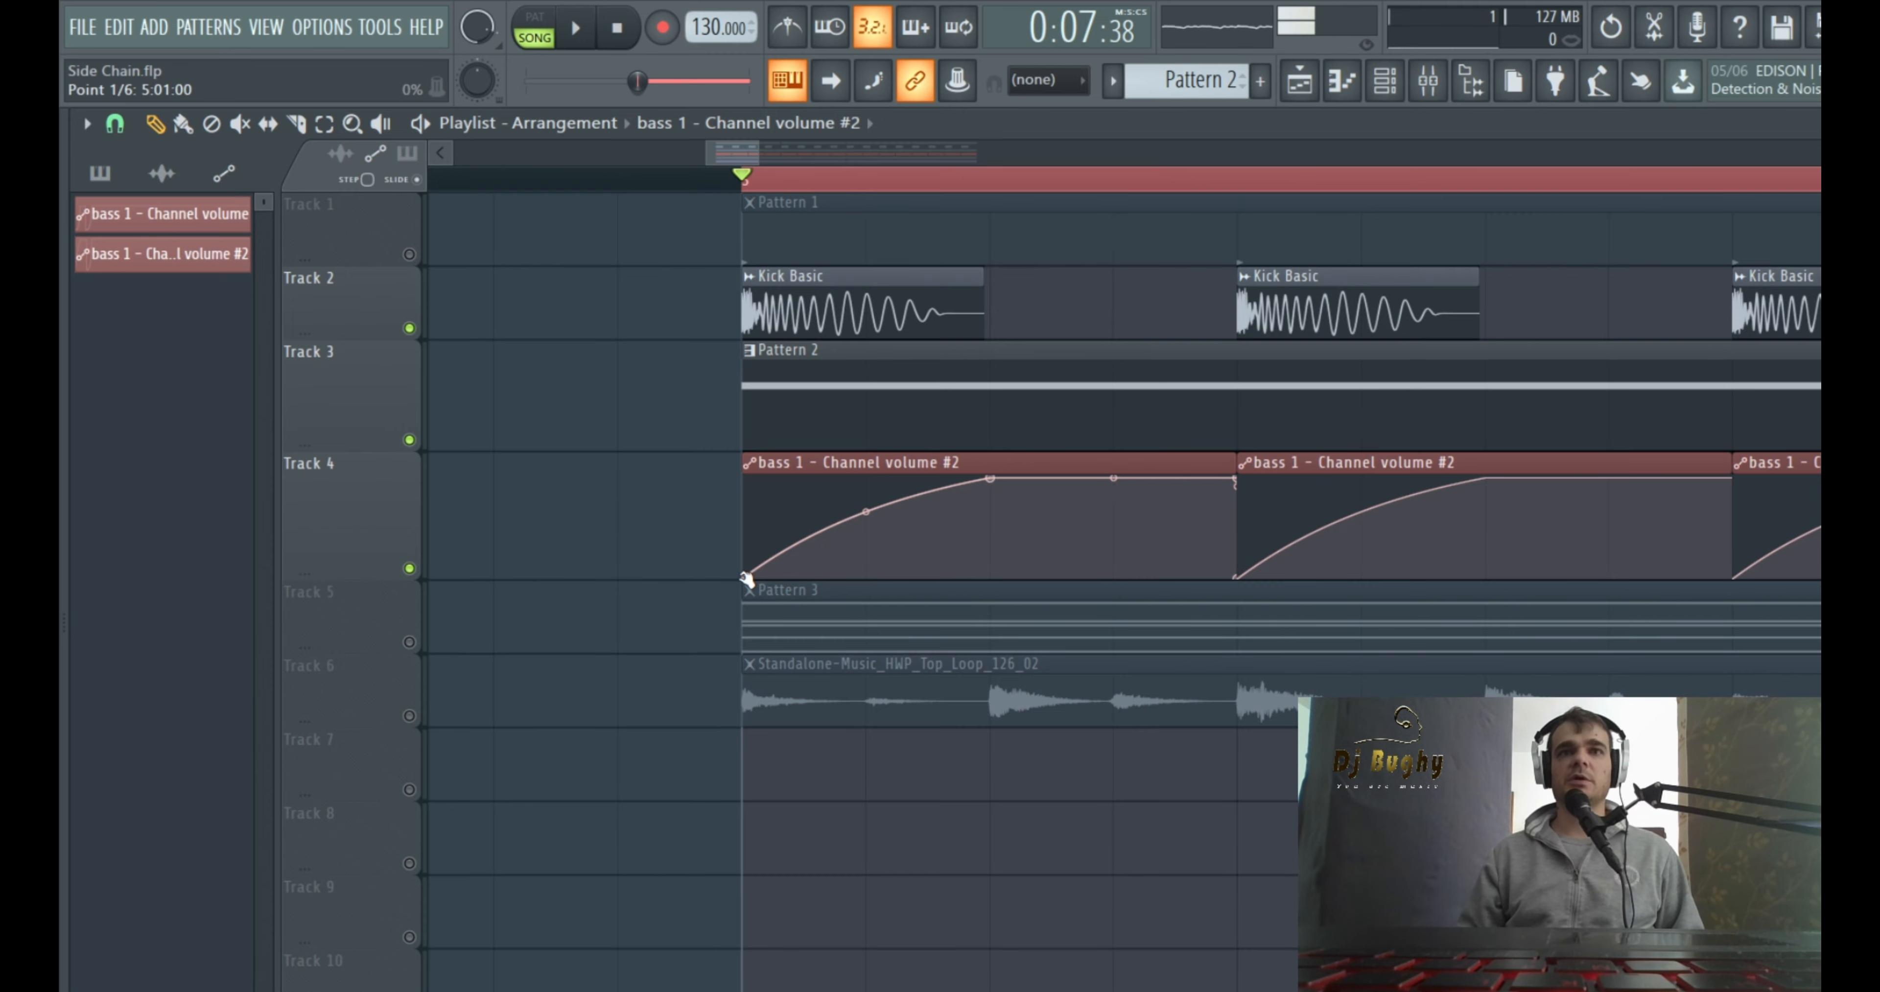
scroll(1246, 658, up, 2)
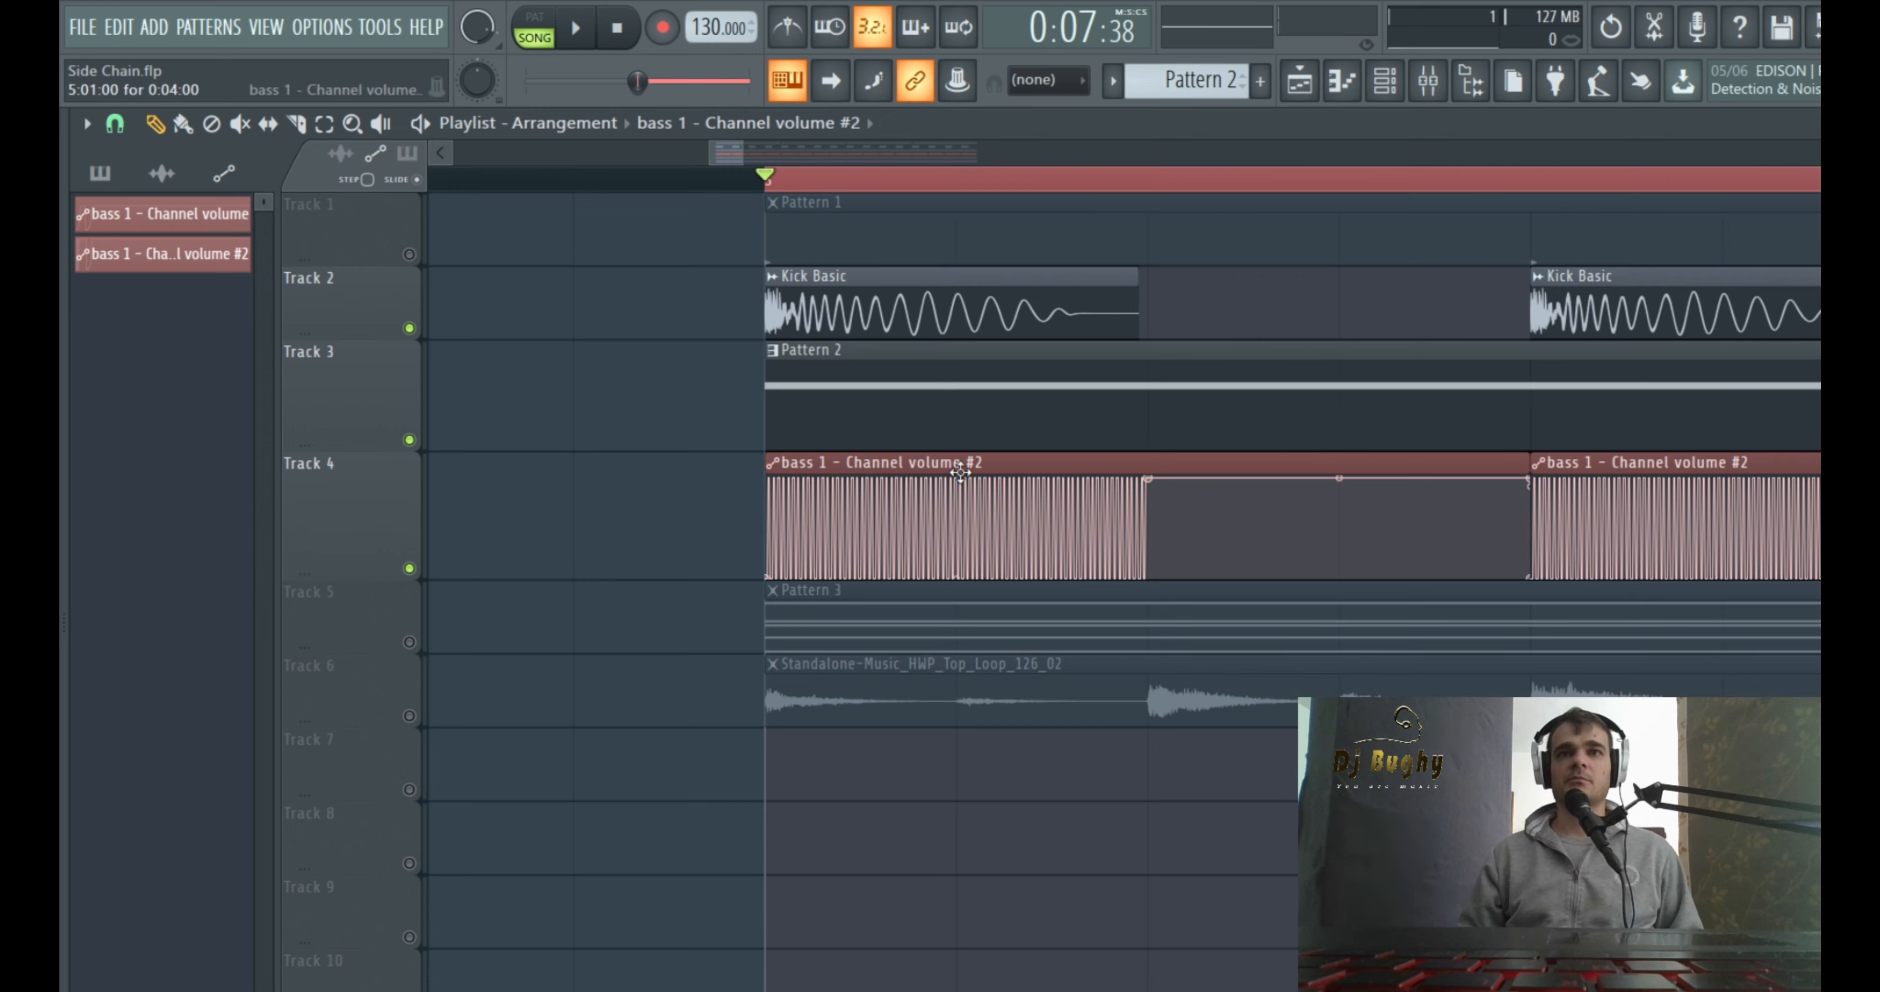
key(space)
key(space)
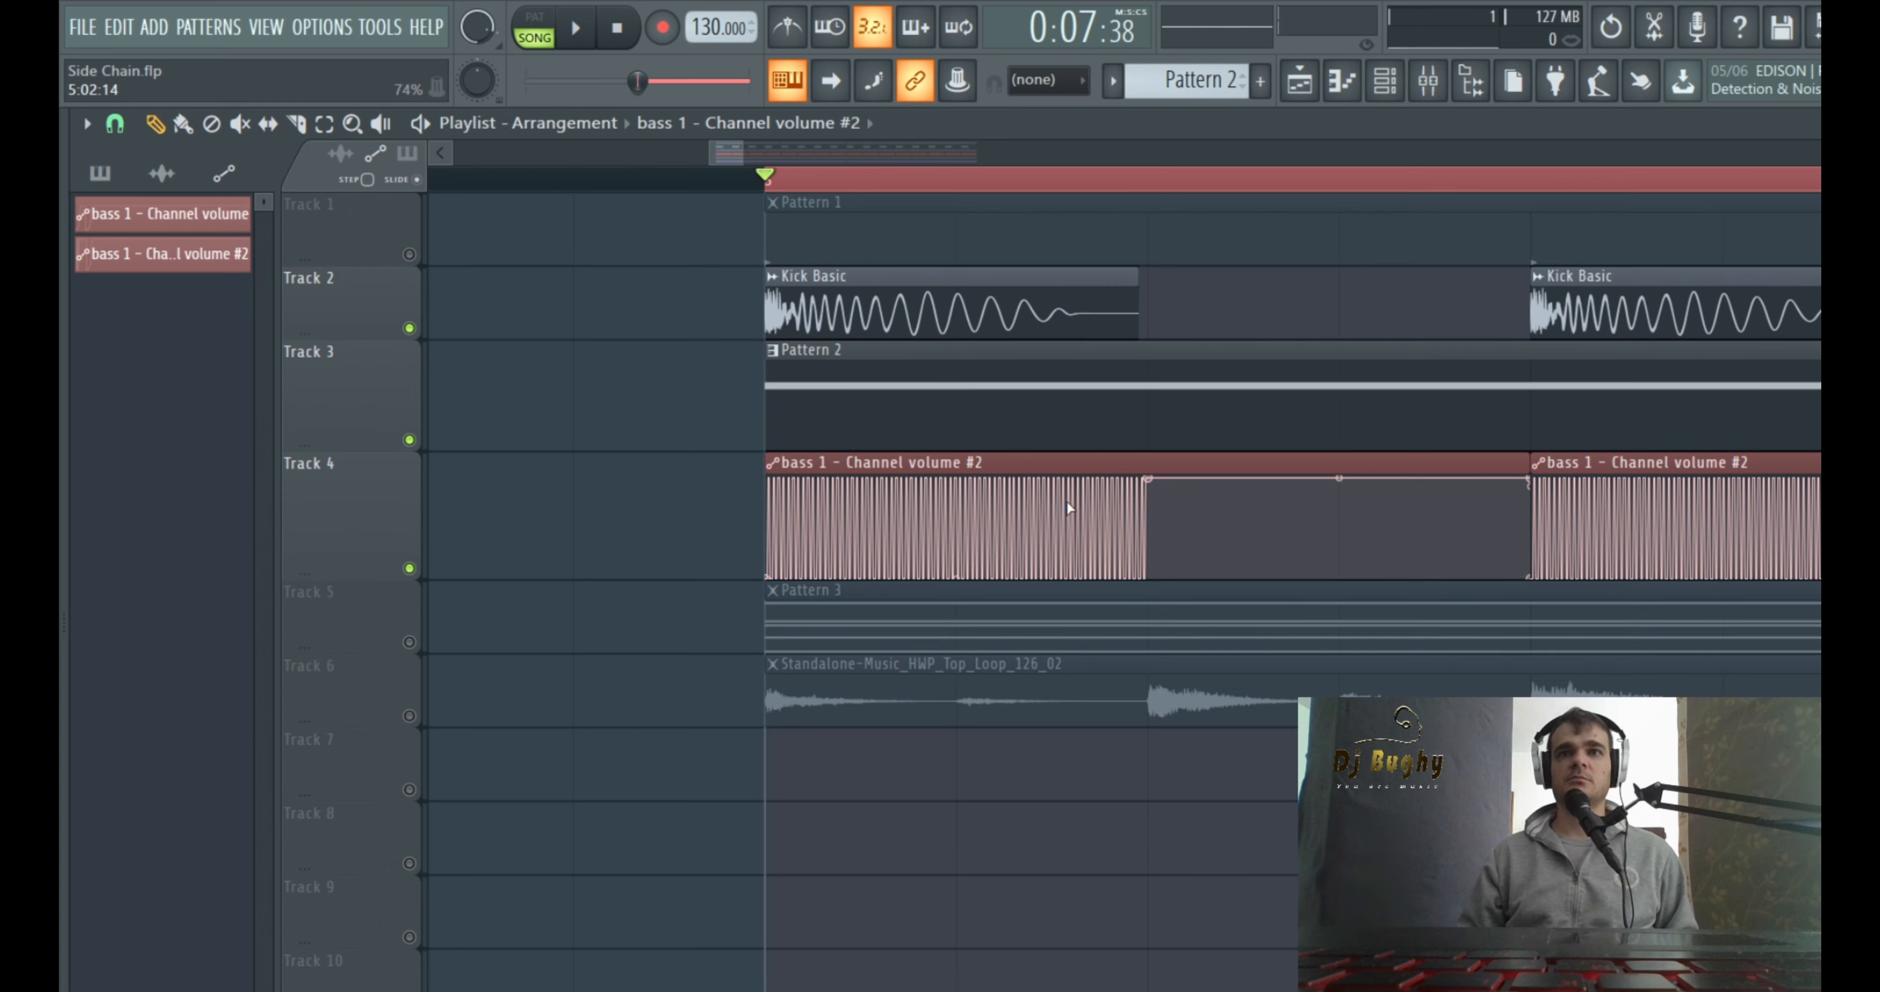
key(ctrl+z)
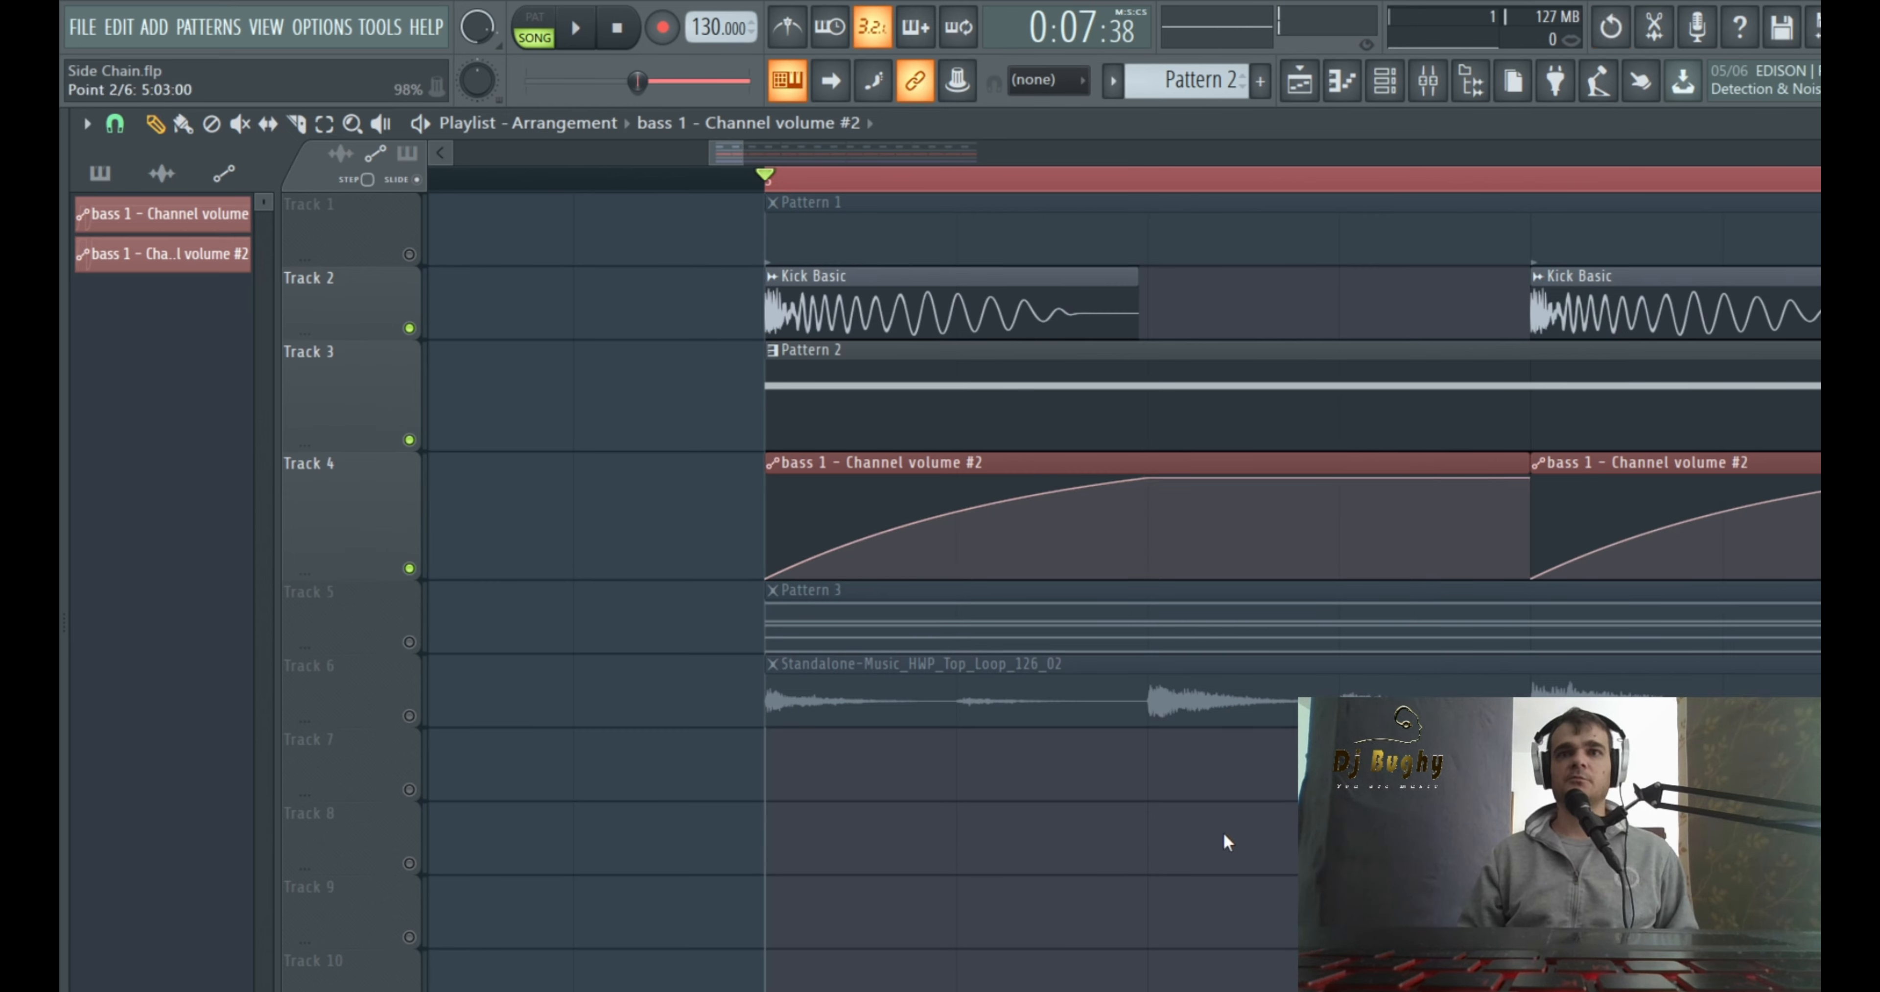
key(ctrl+z)
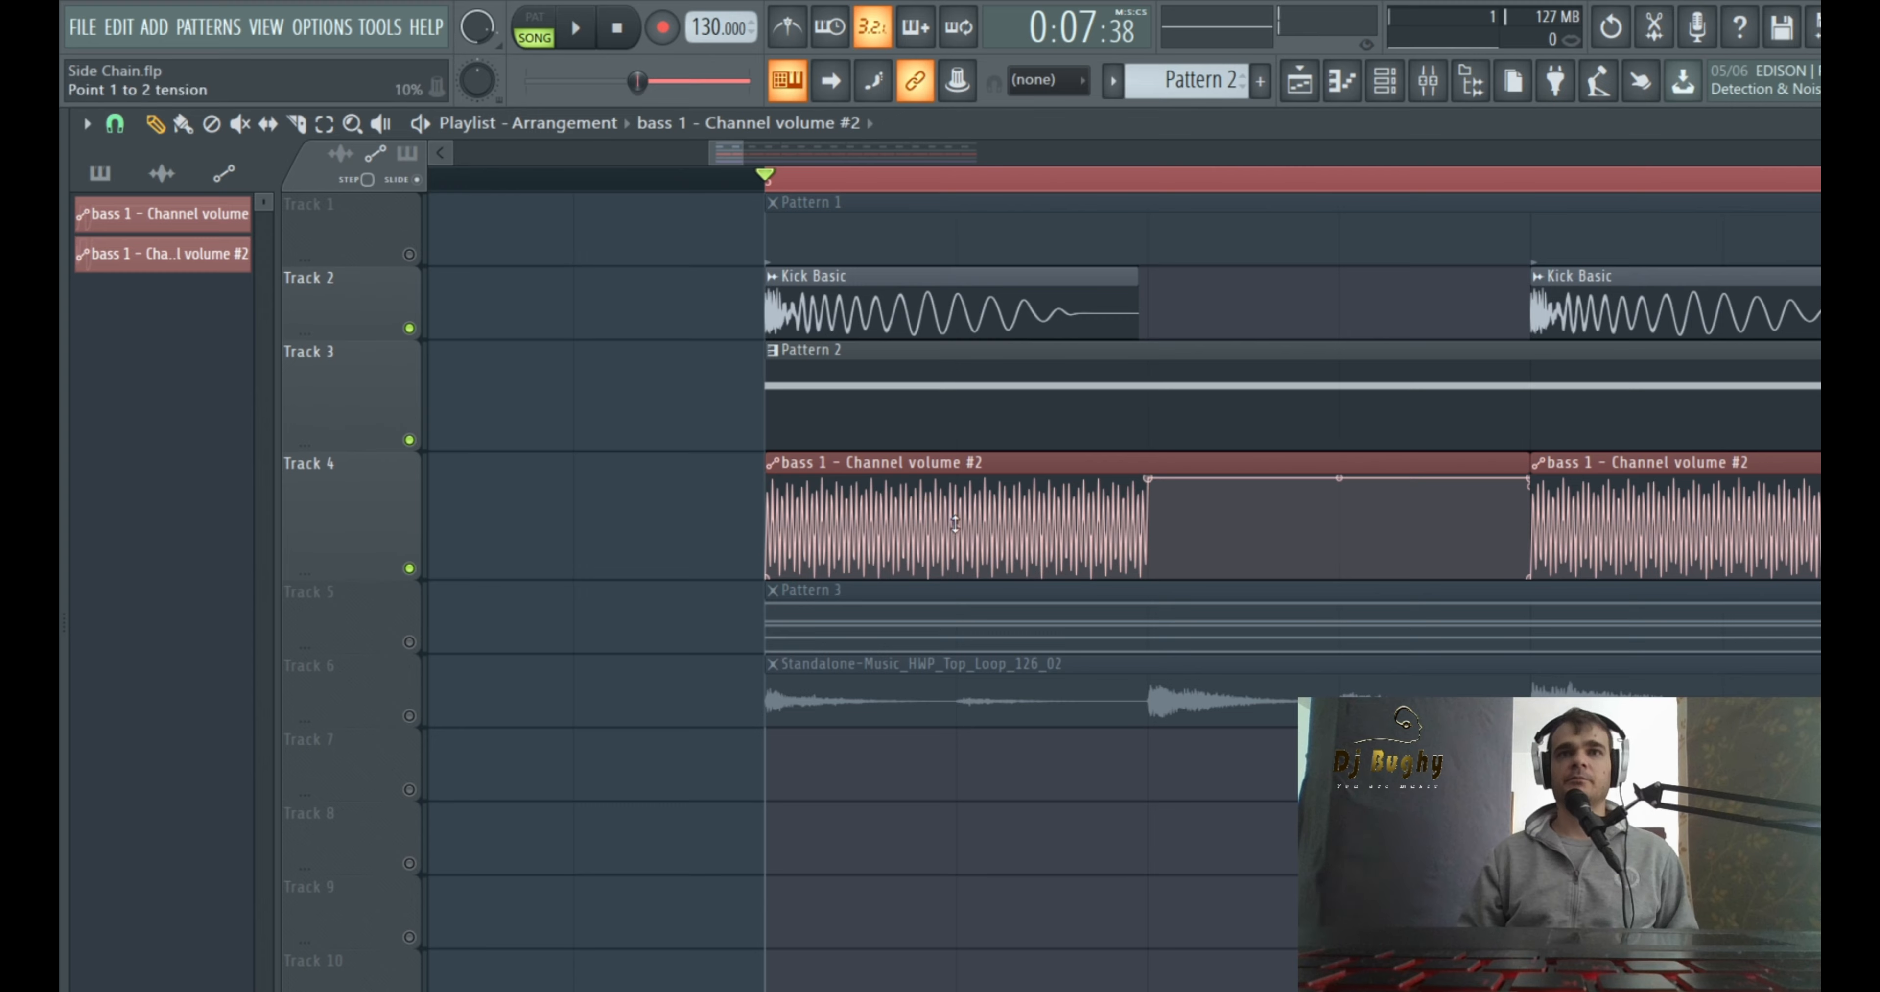
Try a wave-shaped curve on the rise of the bass volume automation, reduce its number of cycles, and audition it
drag(955, 523, 957, 521)
drag(730, 150, 732, 154)
drag(980, 524, 980, 506)
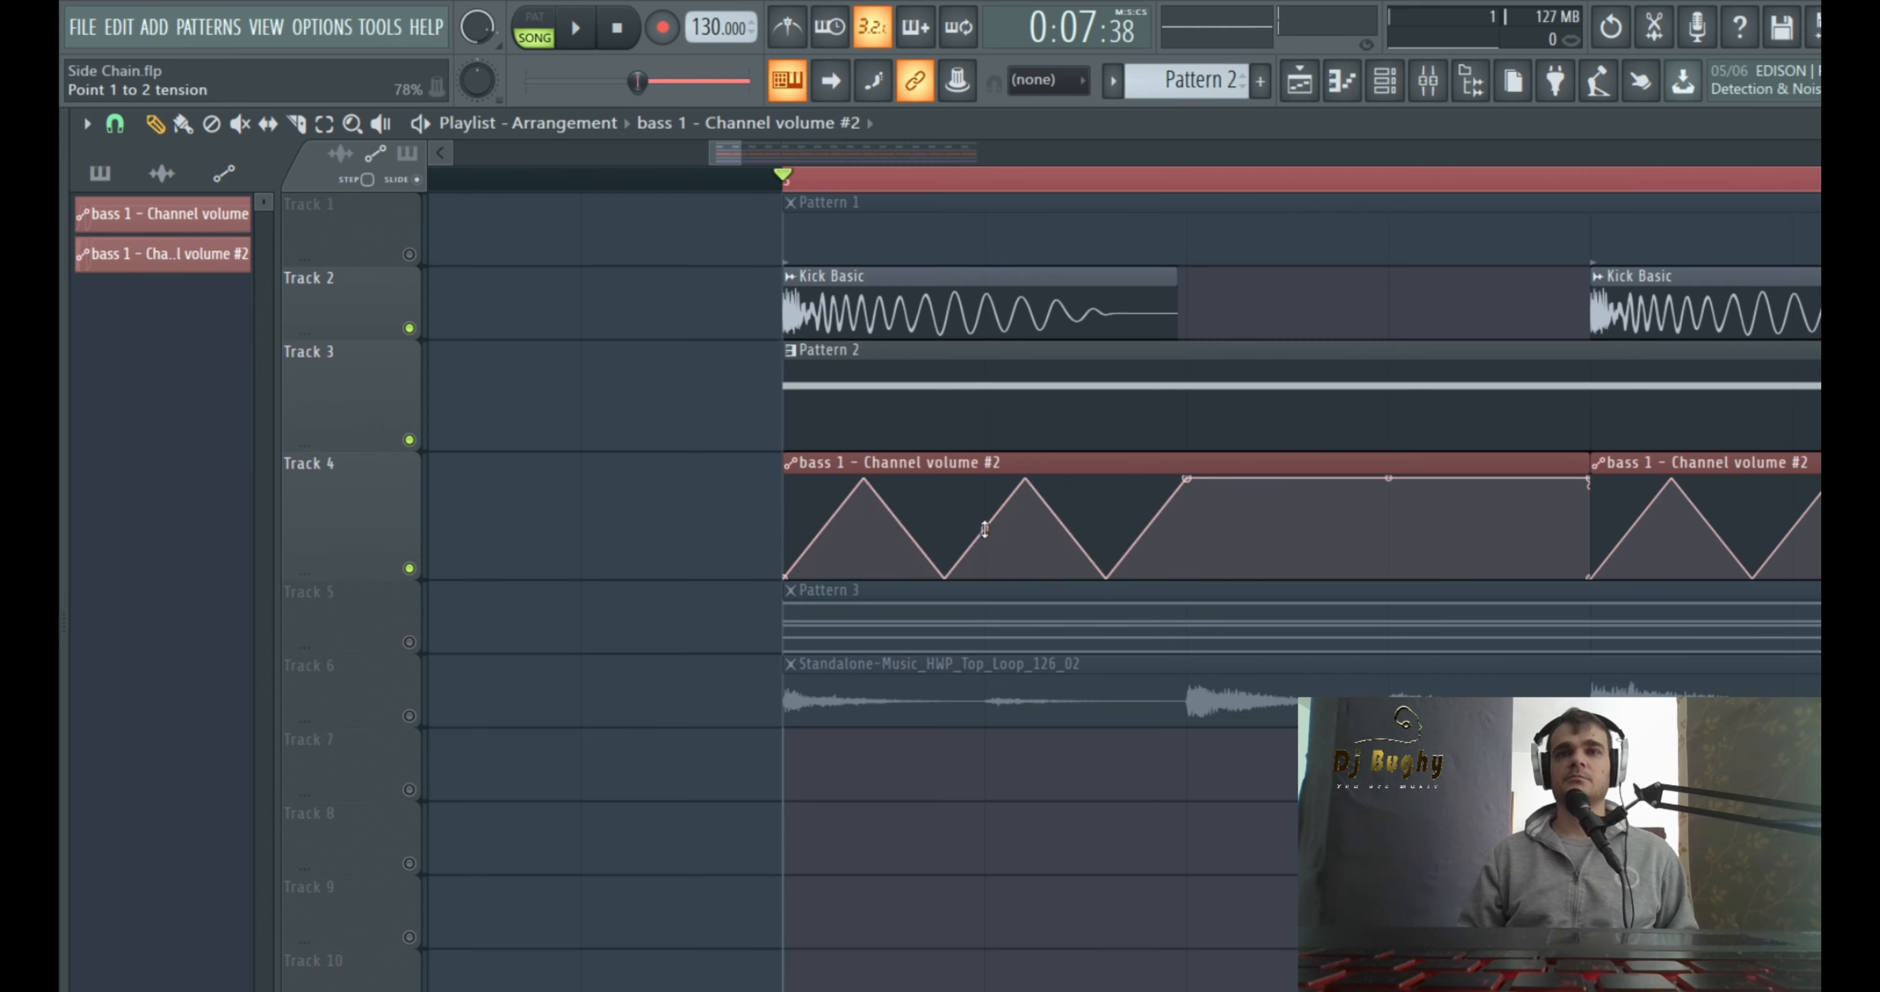
key(space)
mouse_move(985, 530)
mouse_down()
mouse_move(985, 555)
mouse_move(984, 535)
mouse_up()
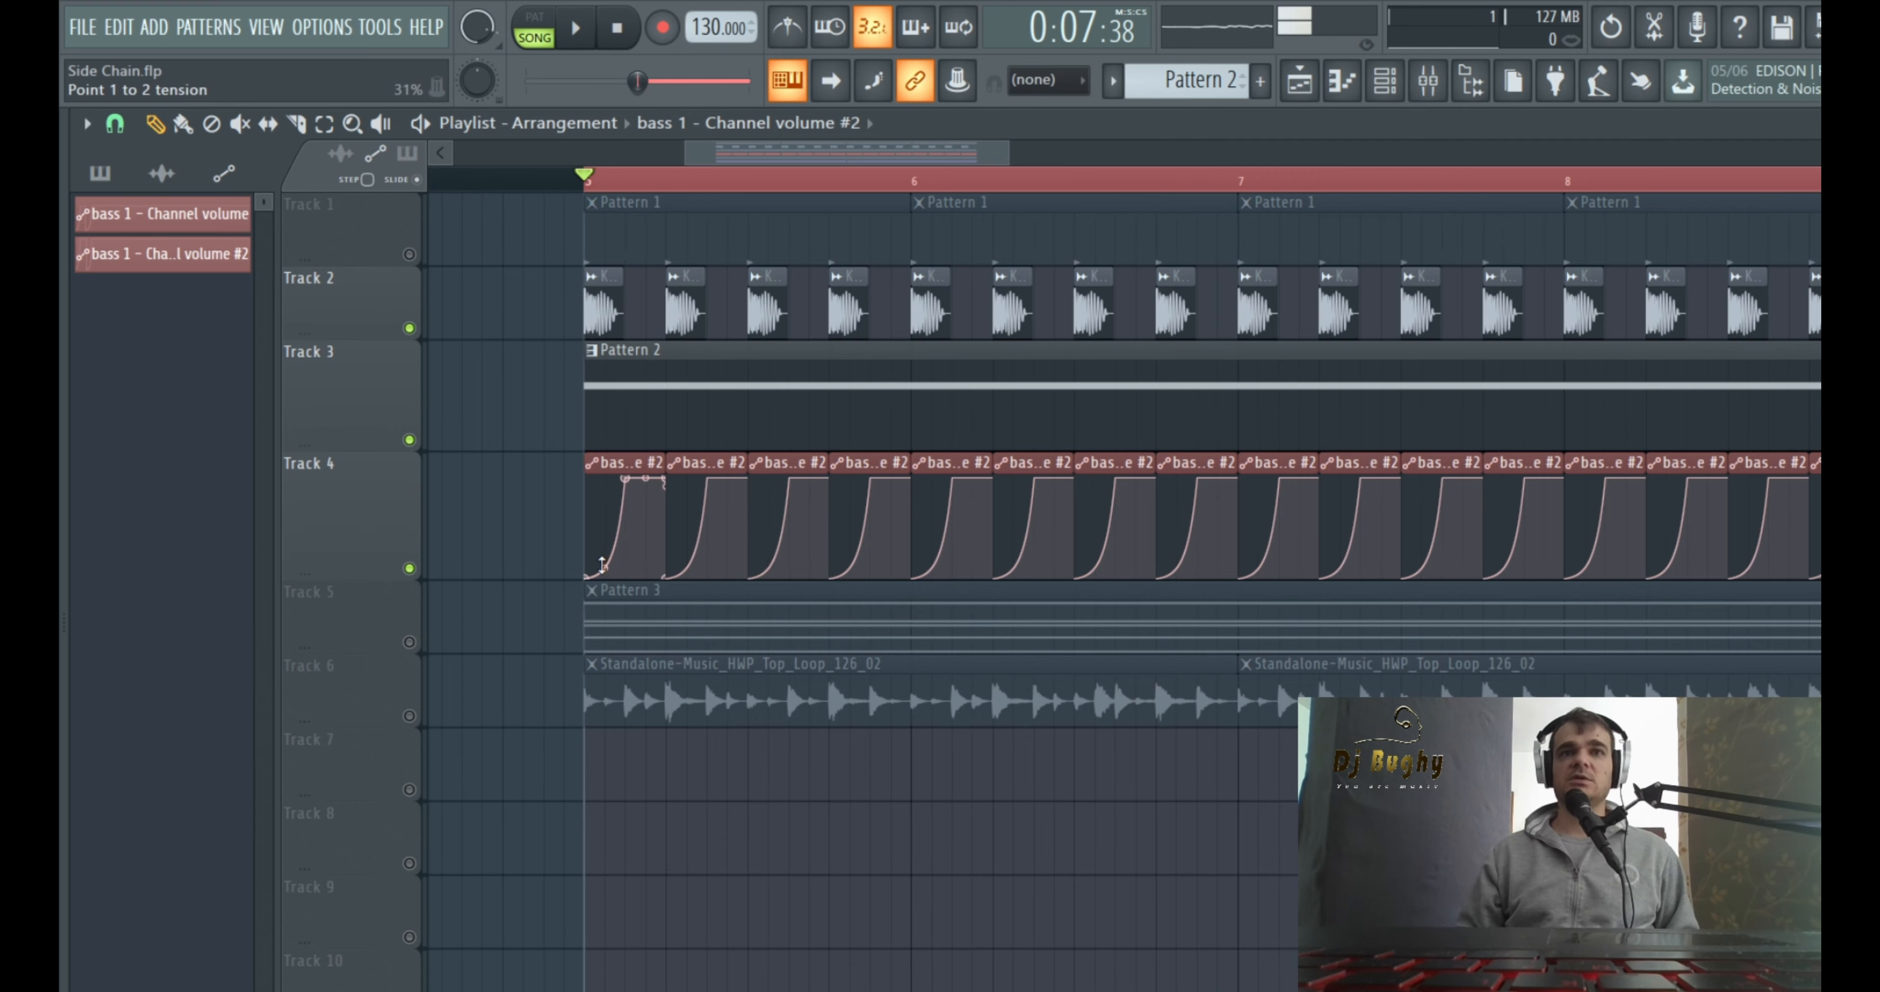
Open the sample settings of the first Kick Basic clip on Track 2, examine its waveform, and close them
drag(998, 161, 746, 155)
double_click(817, 295)
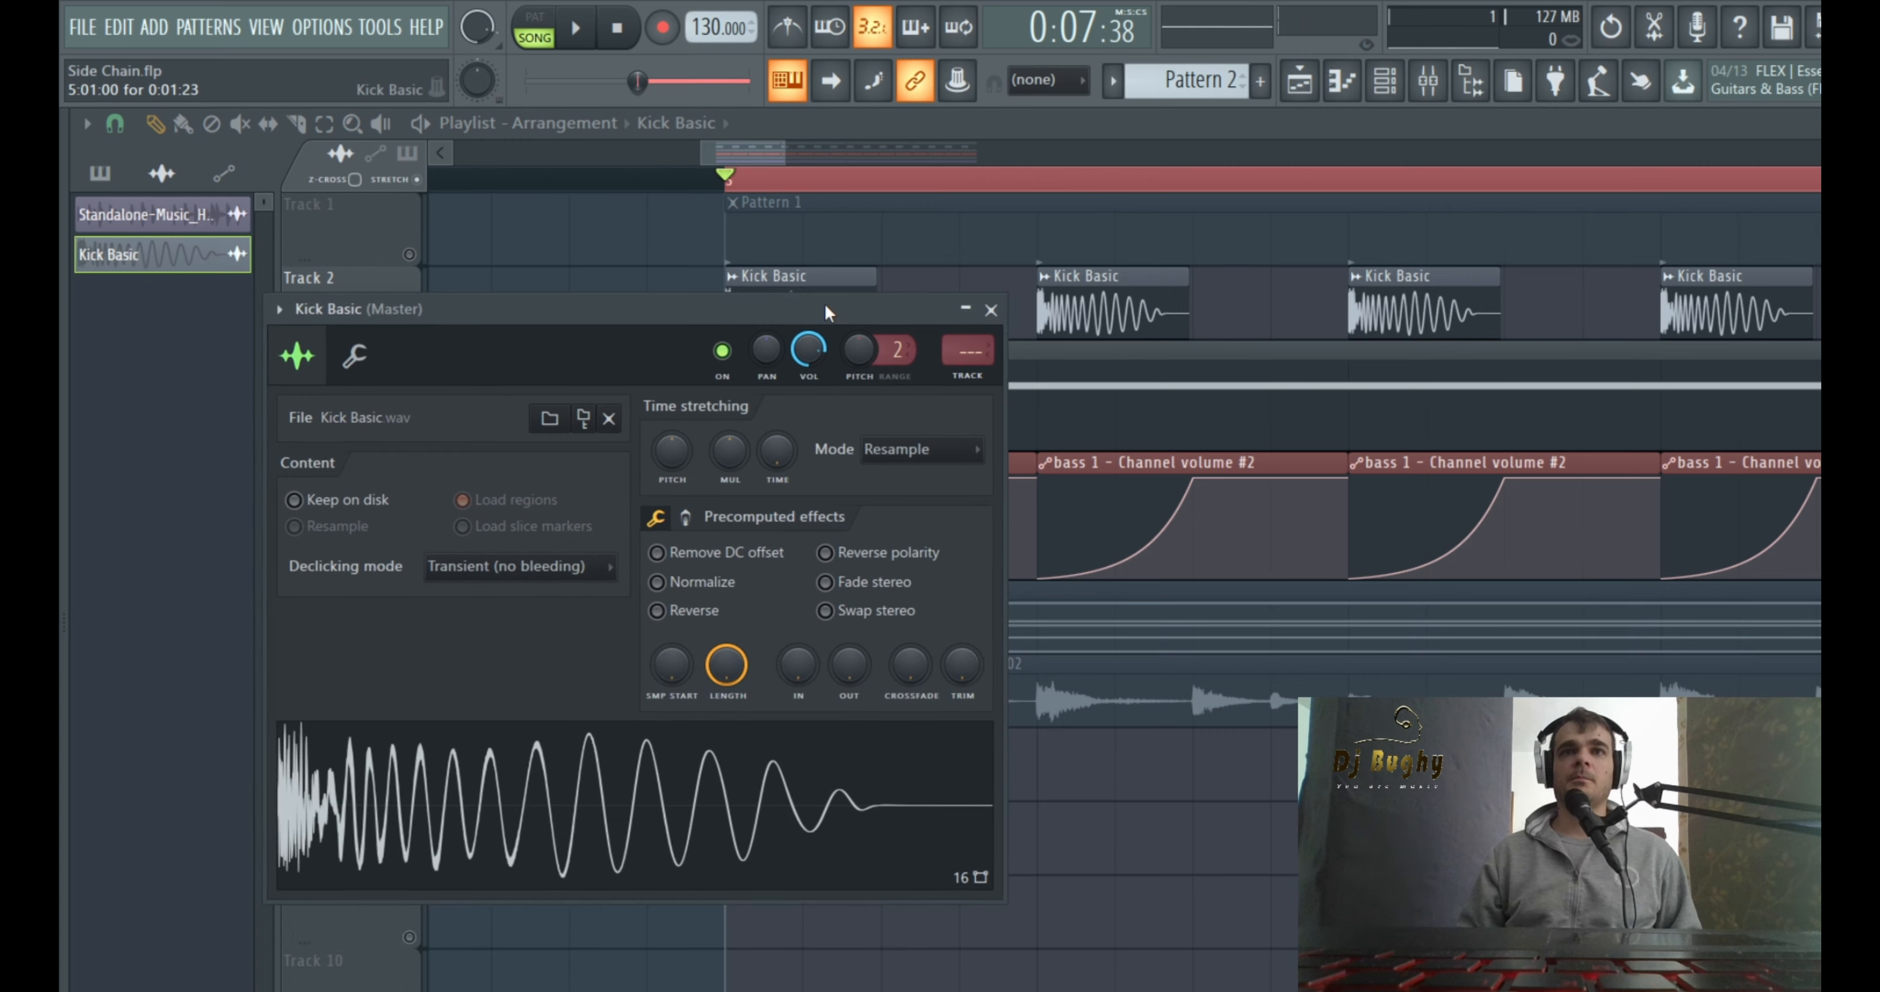
drag(827, 310, 844, 266)
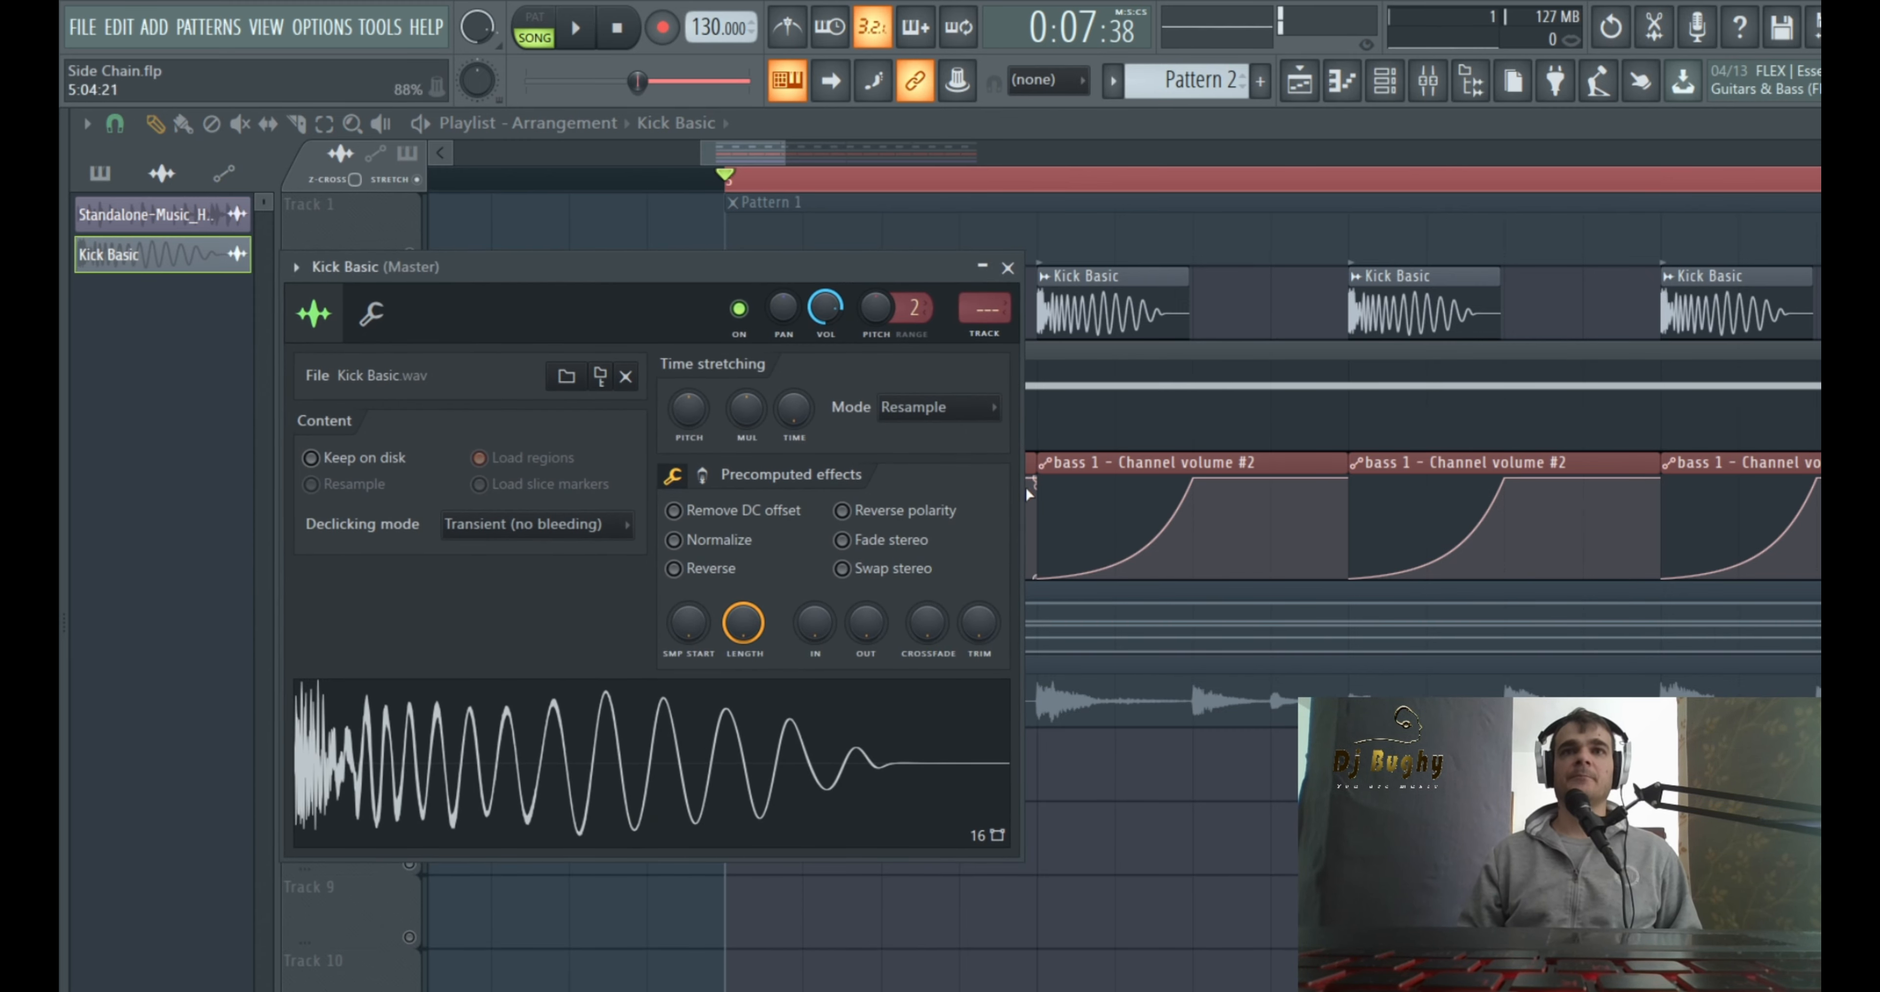
click(1008, 267)
Clone the Kick channel, route the copy to mixer track 4, and set its Pogo effect to 28%
click(1385, 80)
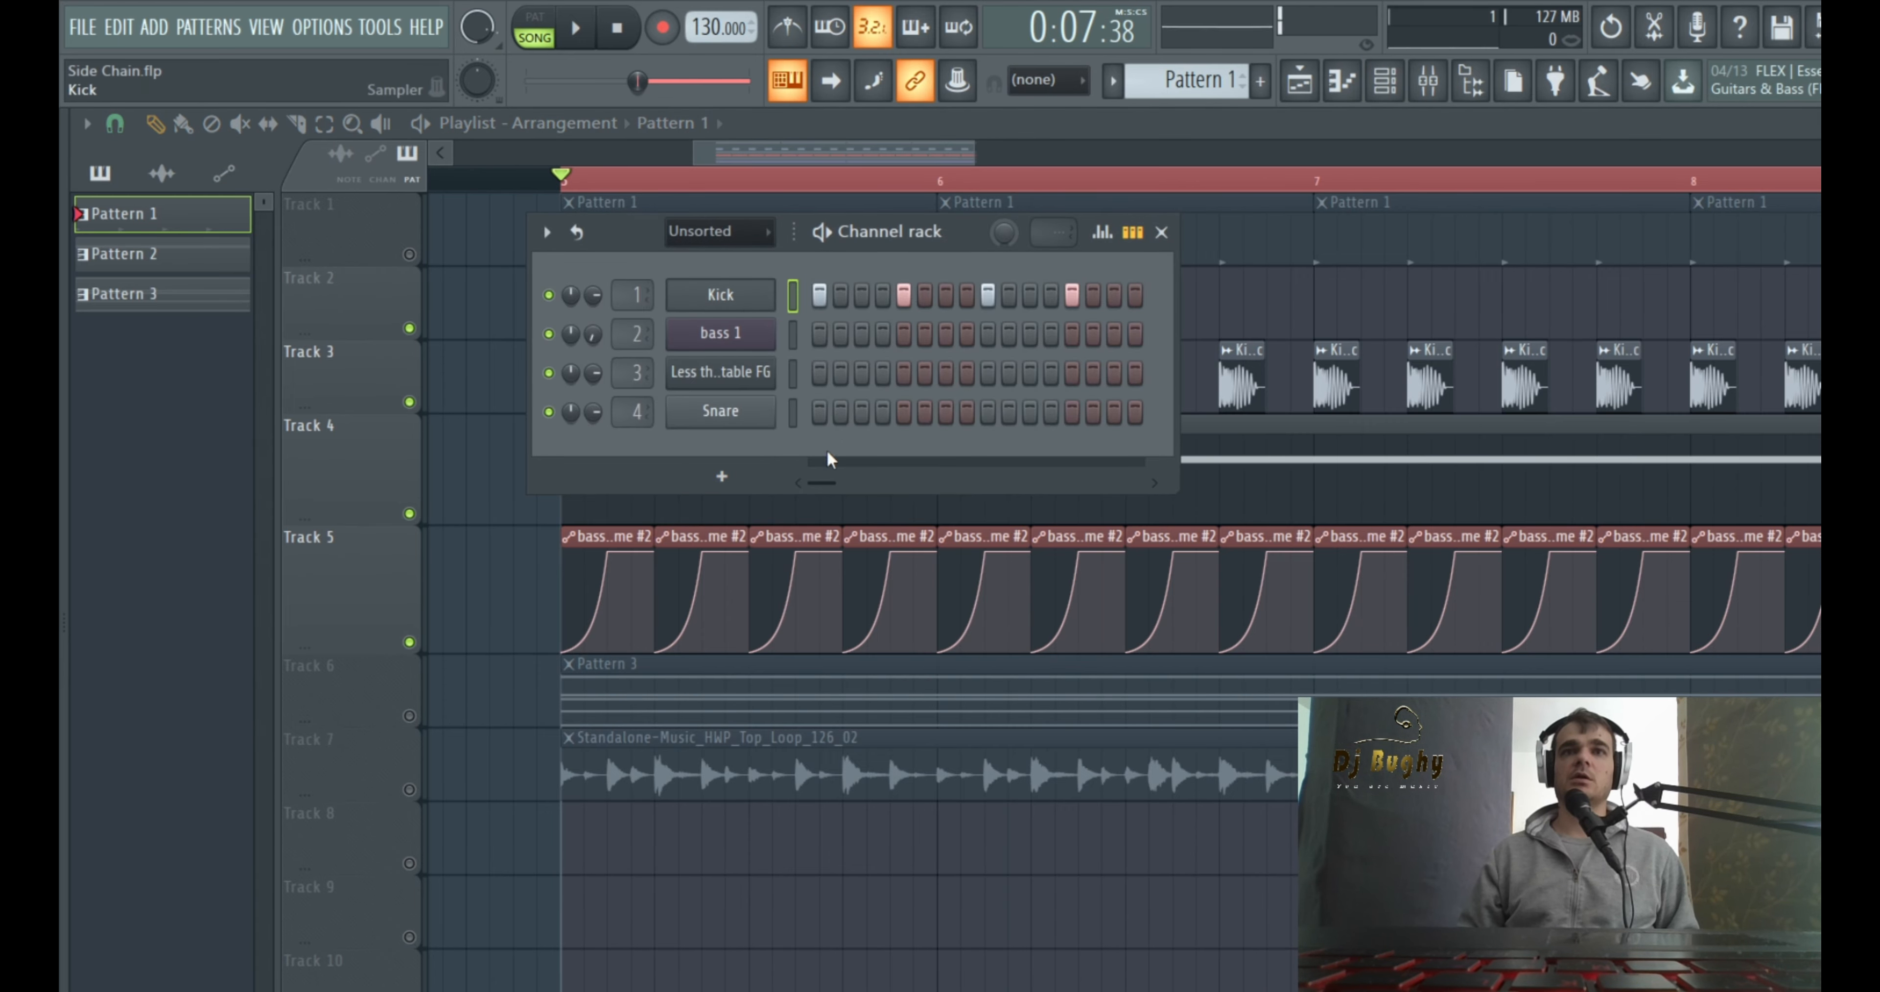
key(alt+c)
click(719, 334)
key(ctrl+l)
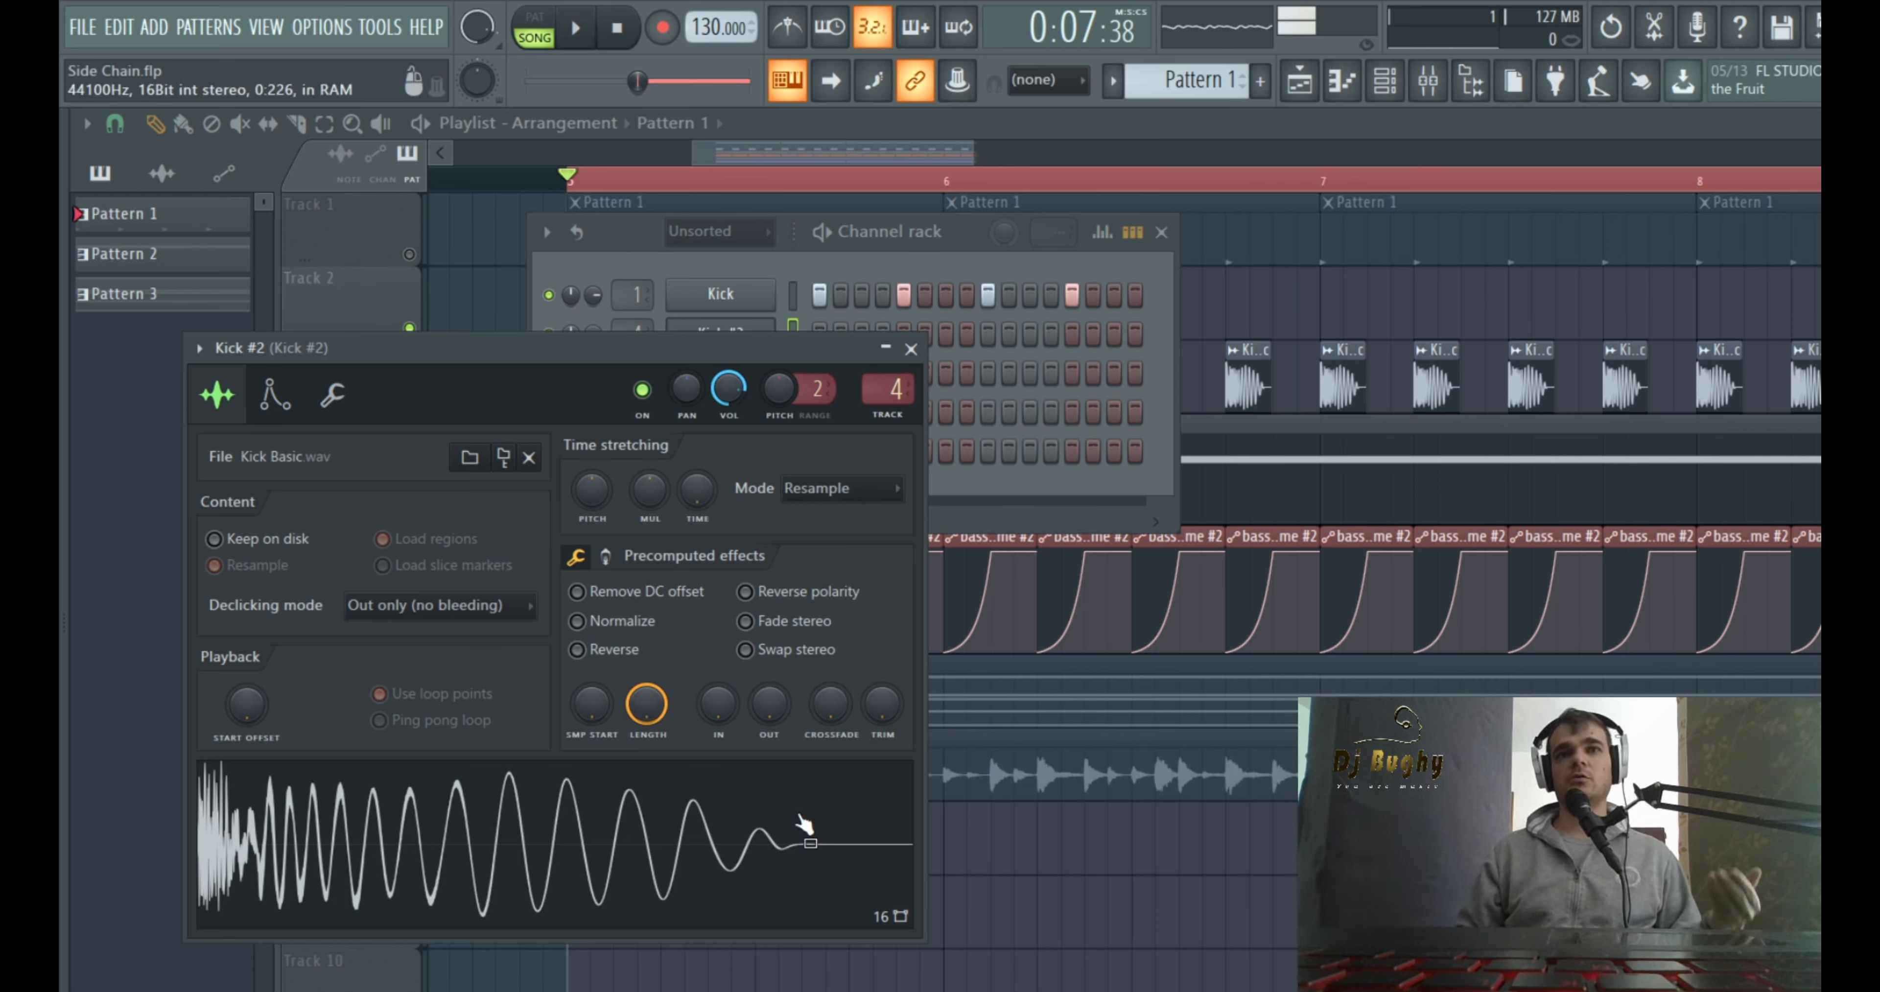
click(605, 557)
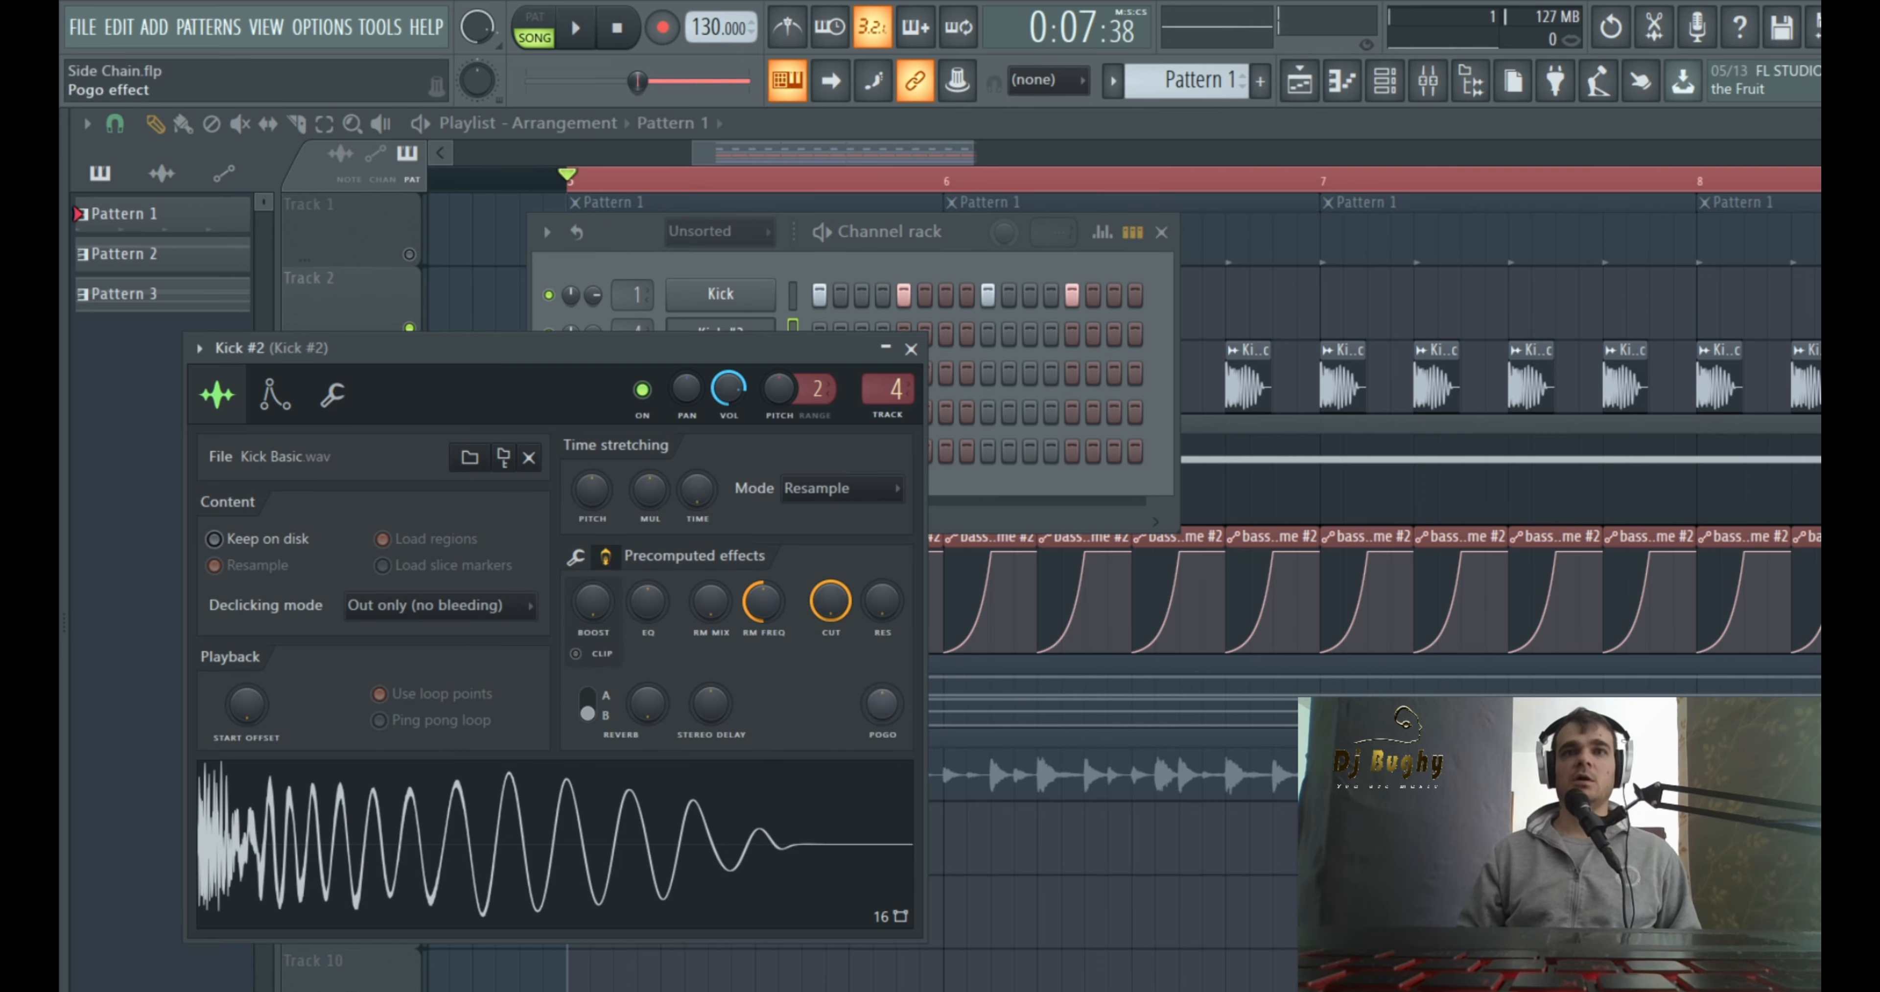
drag(882, 704, 882, 675)
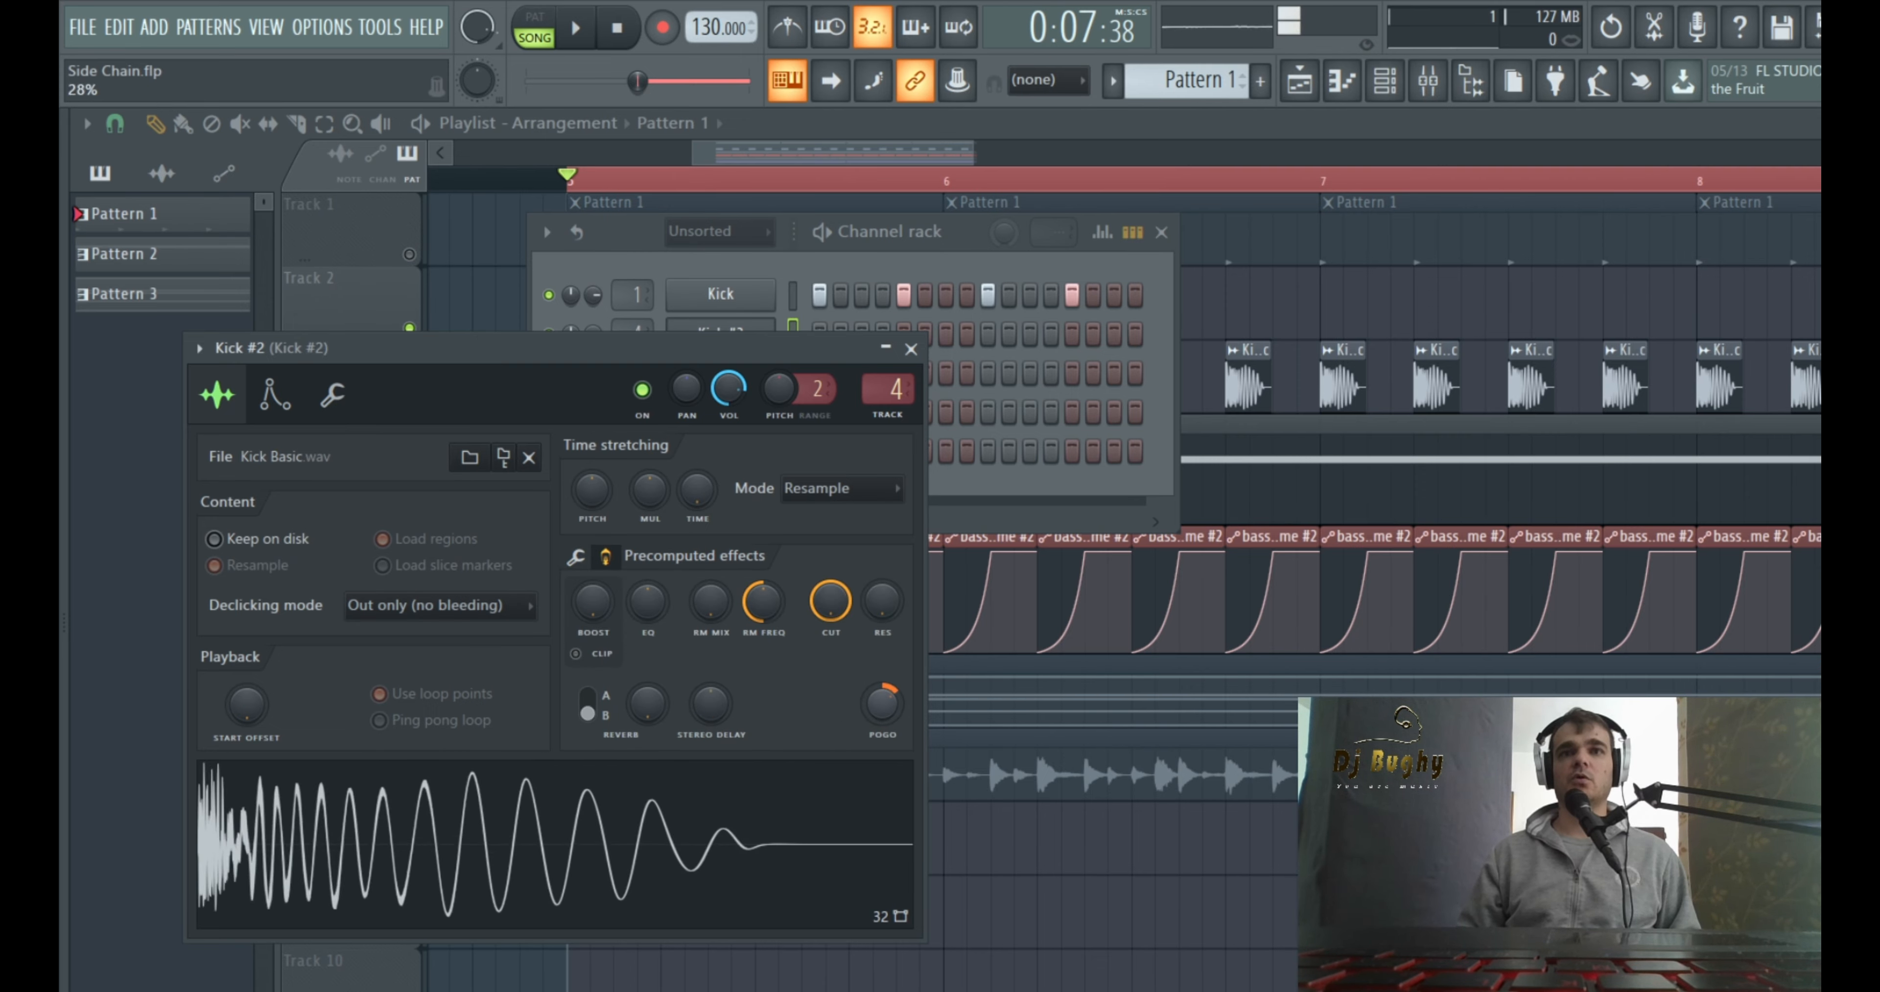
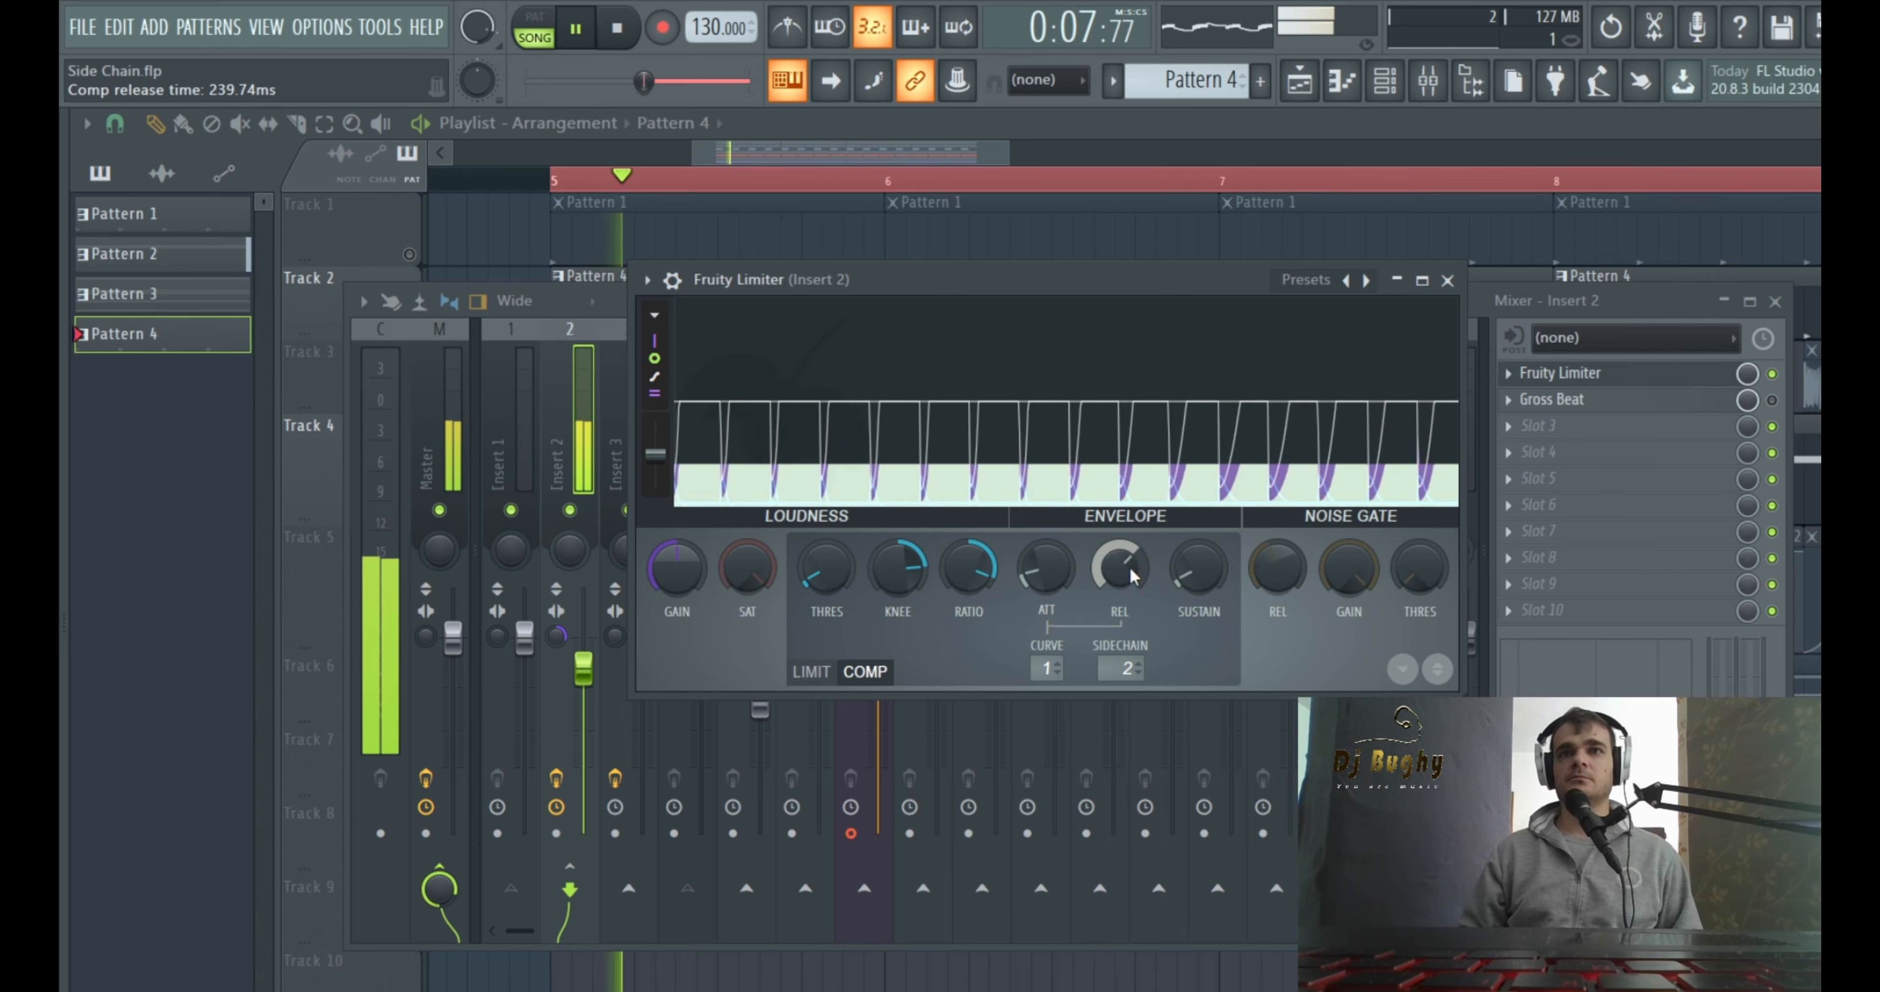
Close the limiter and mixer, unmute the Kick Basic clips on Track 3, and play the arrangement
click(1447, 280)
click(1779, 300)
key(space)
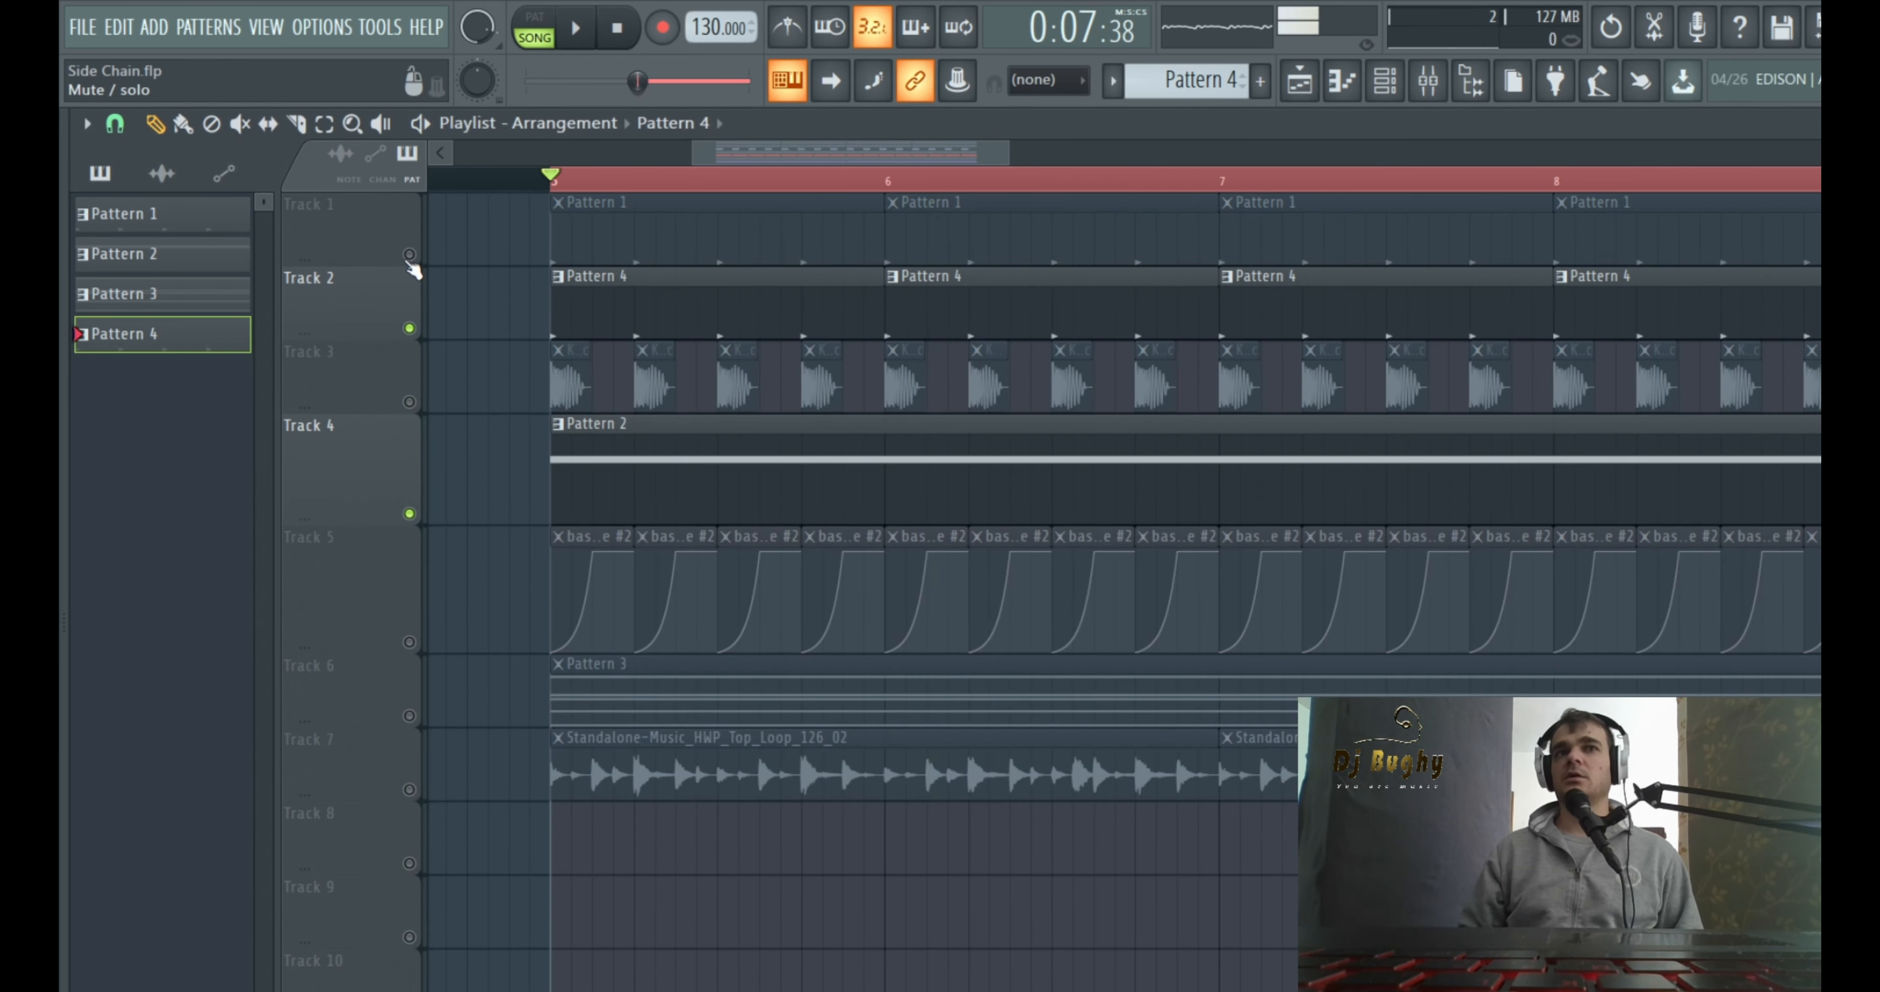
click(409, 402)
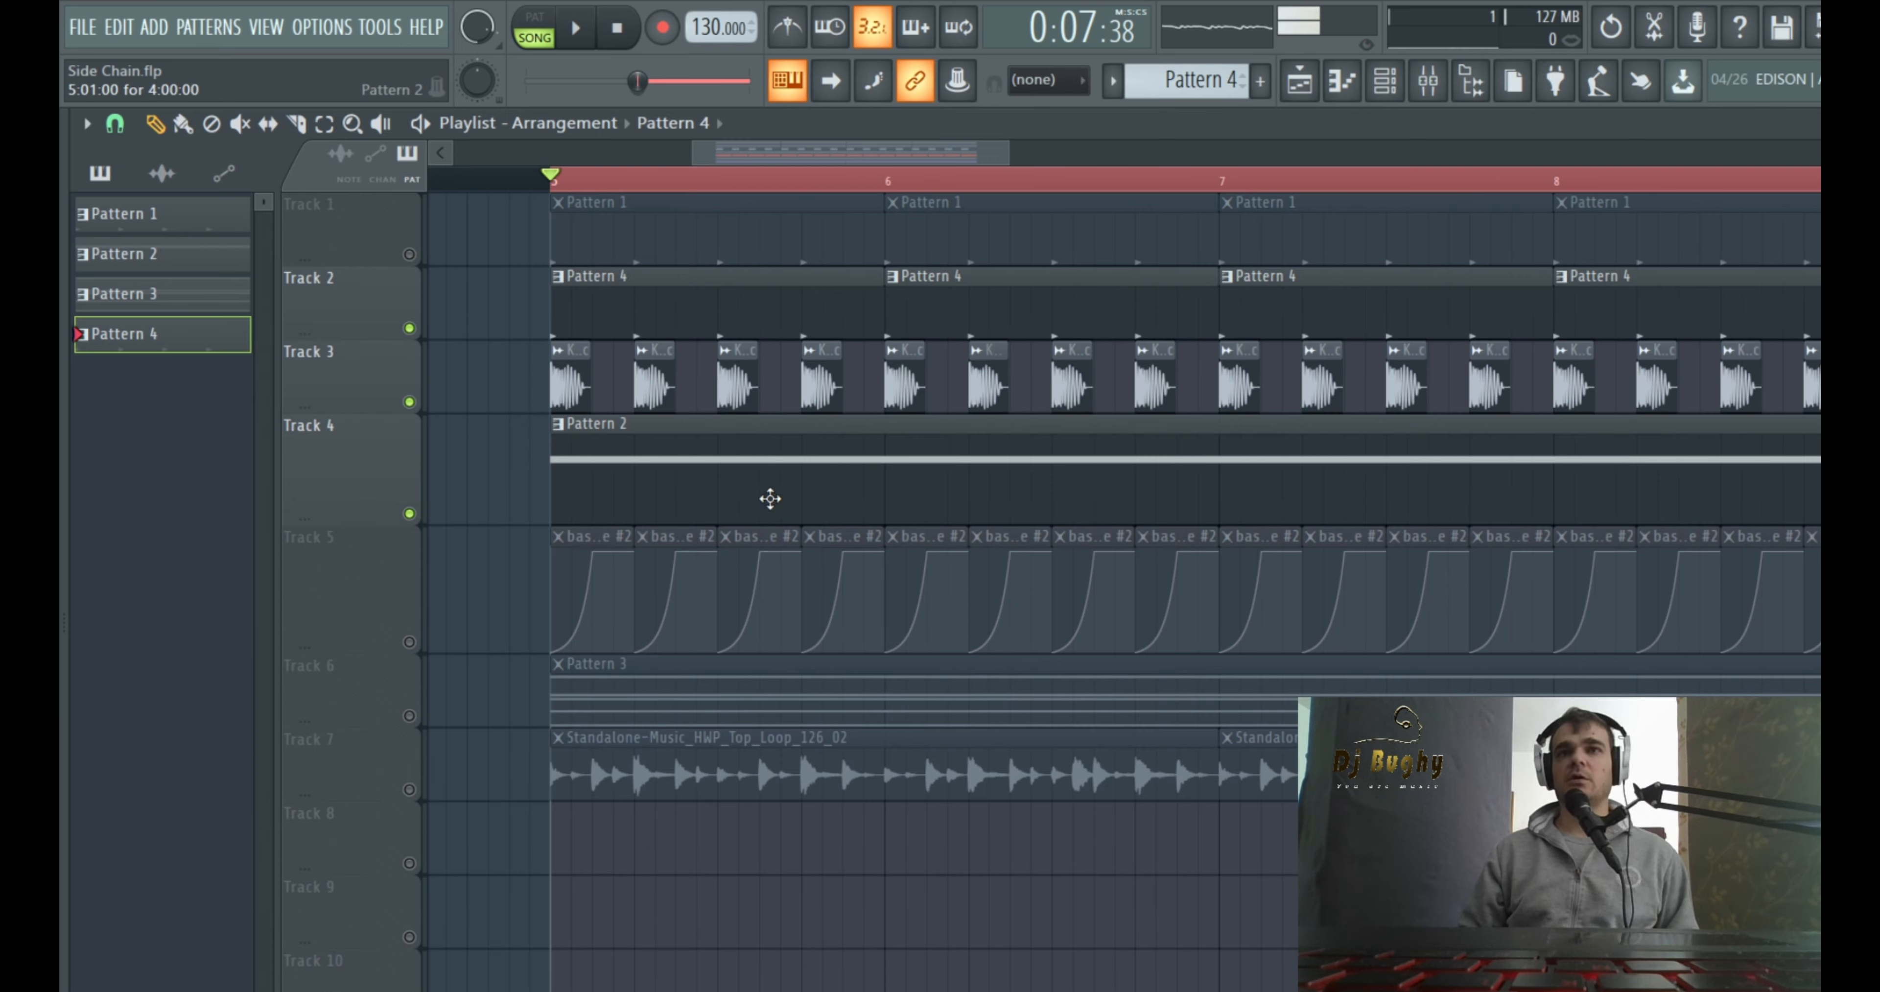
key(space)
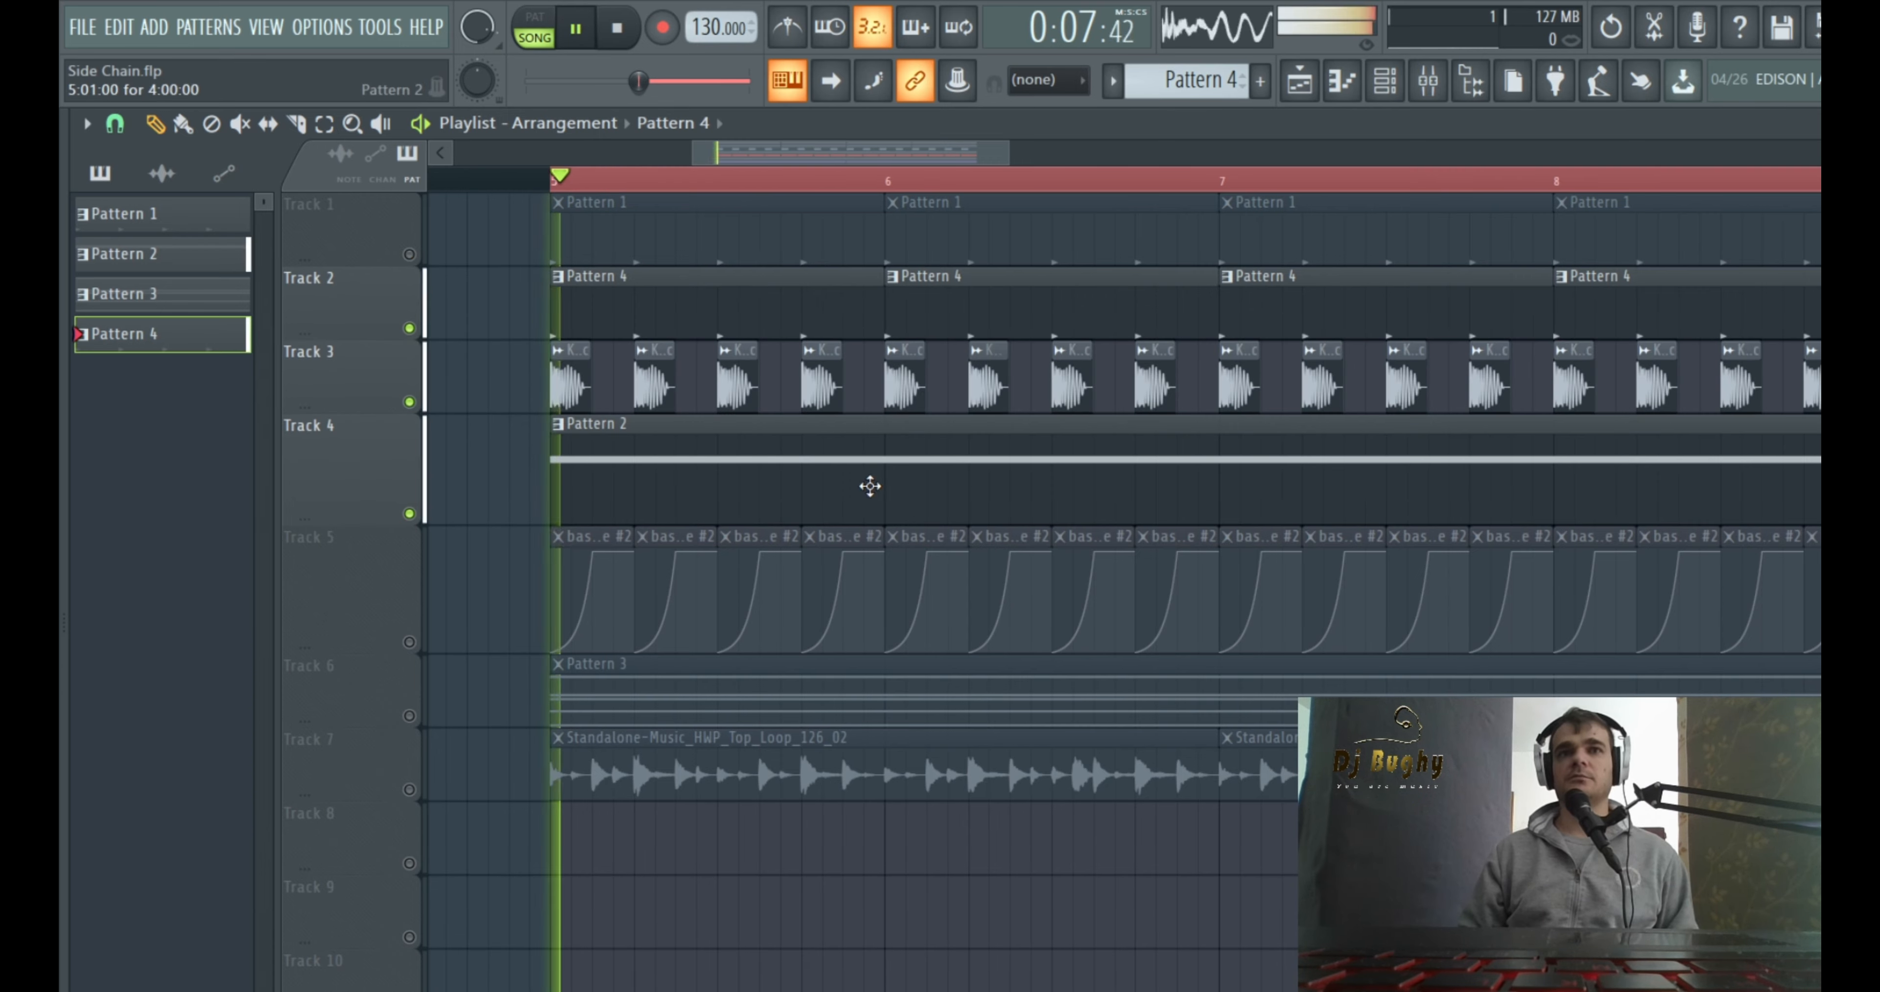
Raise the compressor threshold of Fruity Limiter on mixer Insert 2 during playback, then stop and close the mixer
click(1432, 99)
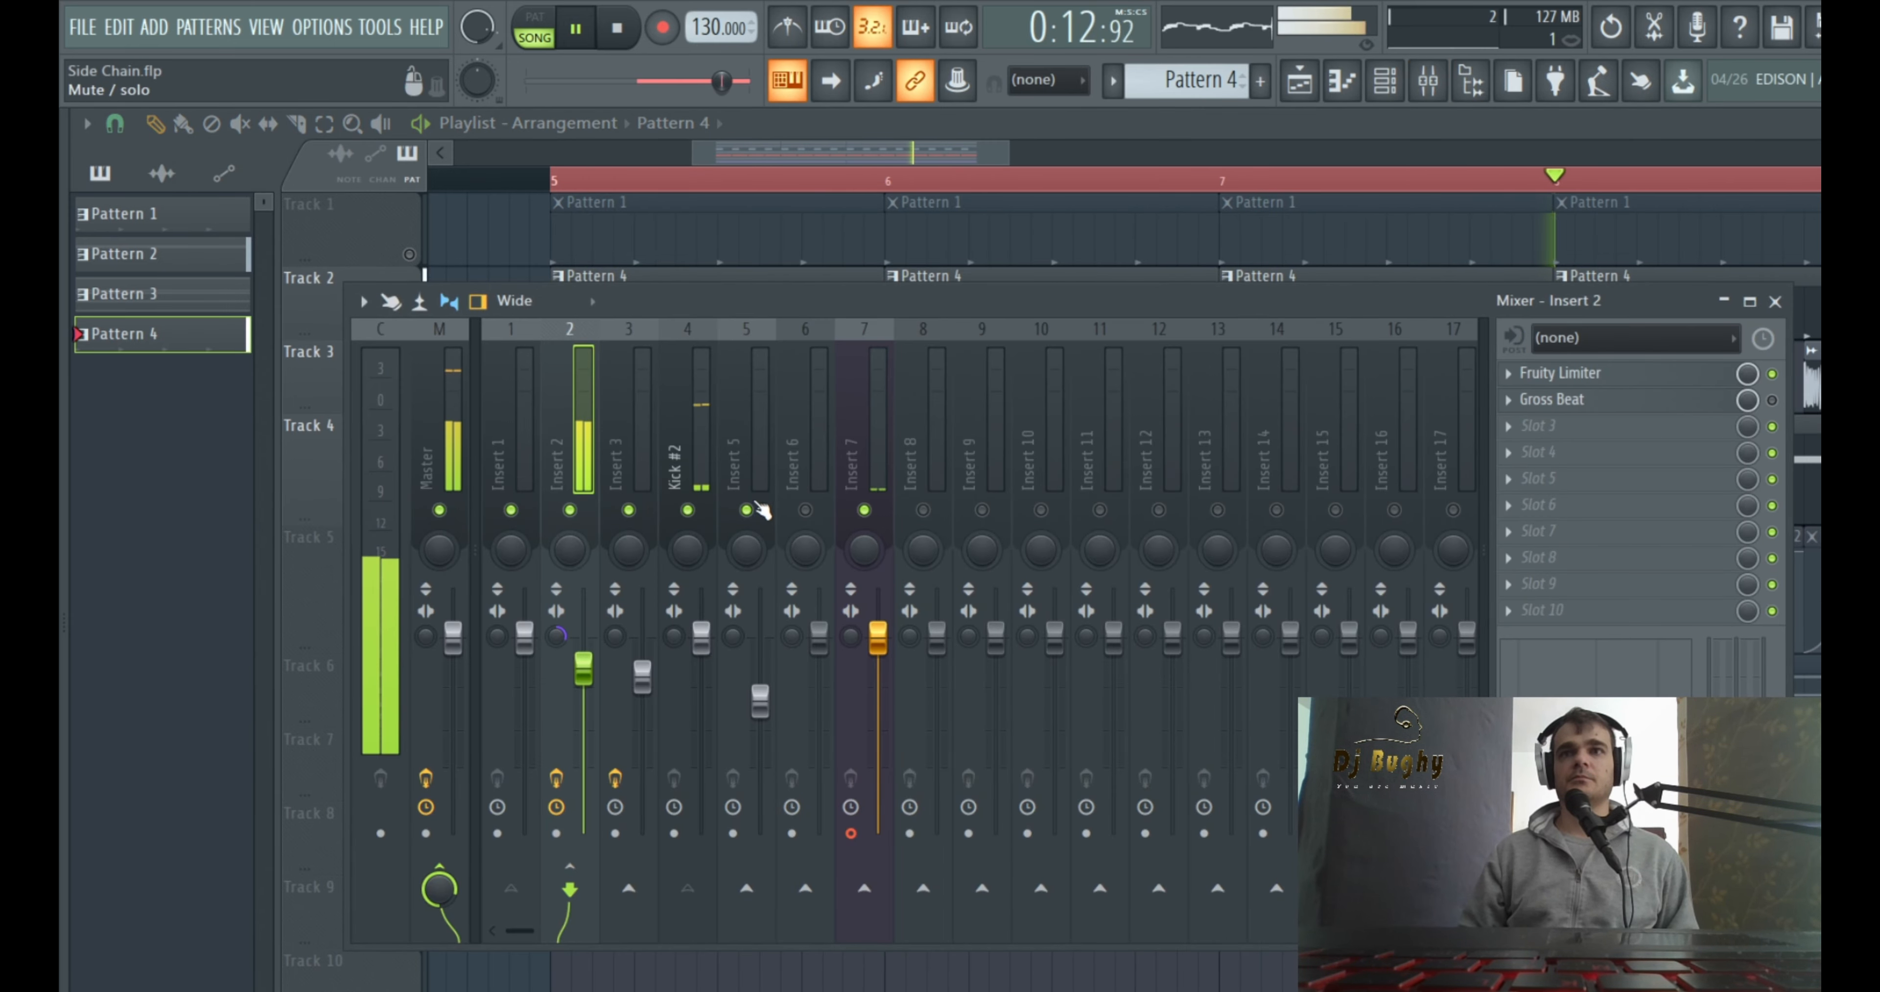
click(1555, 373)
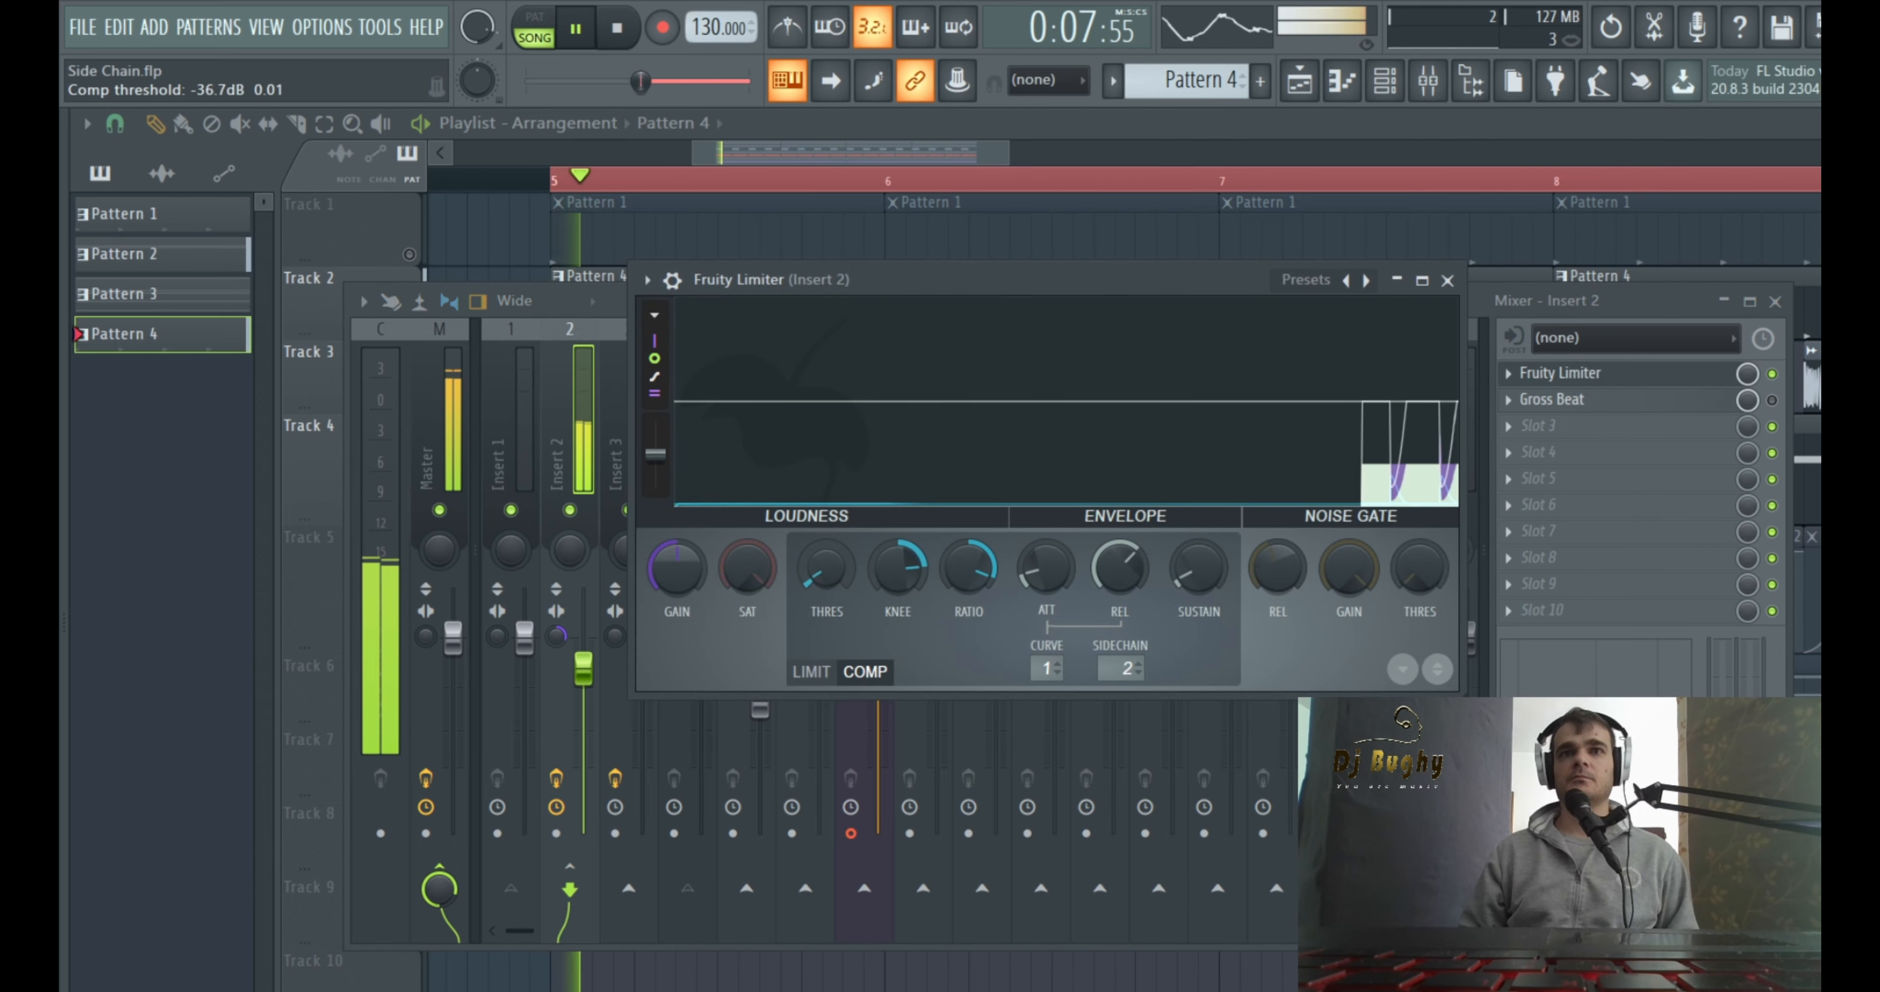
drag(826, 567, 826, 554)
key(space)
click(1447, 280)
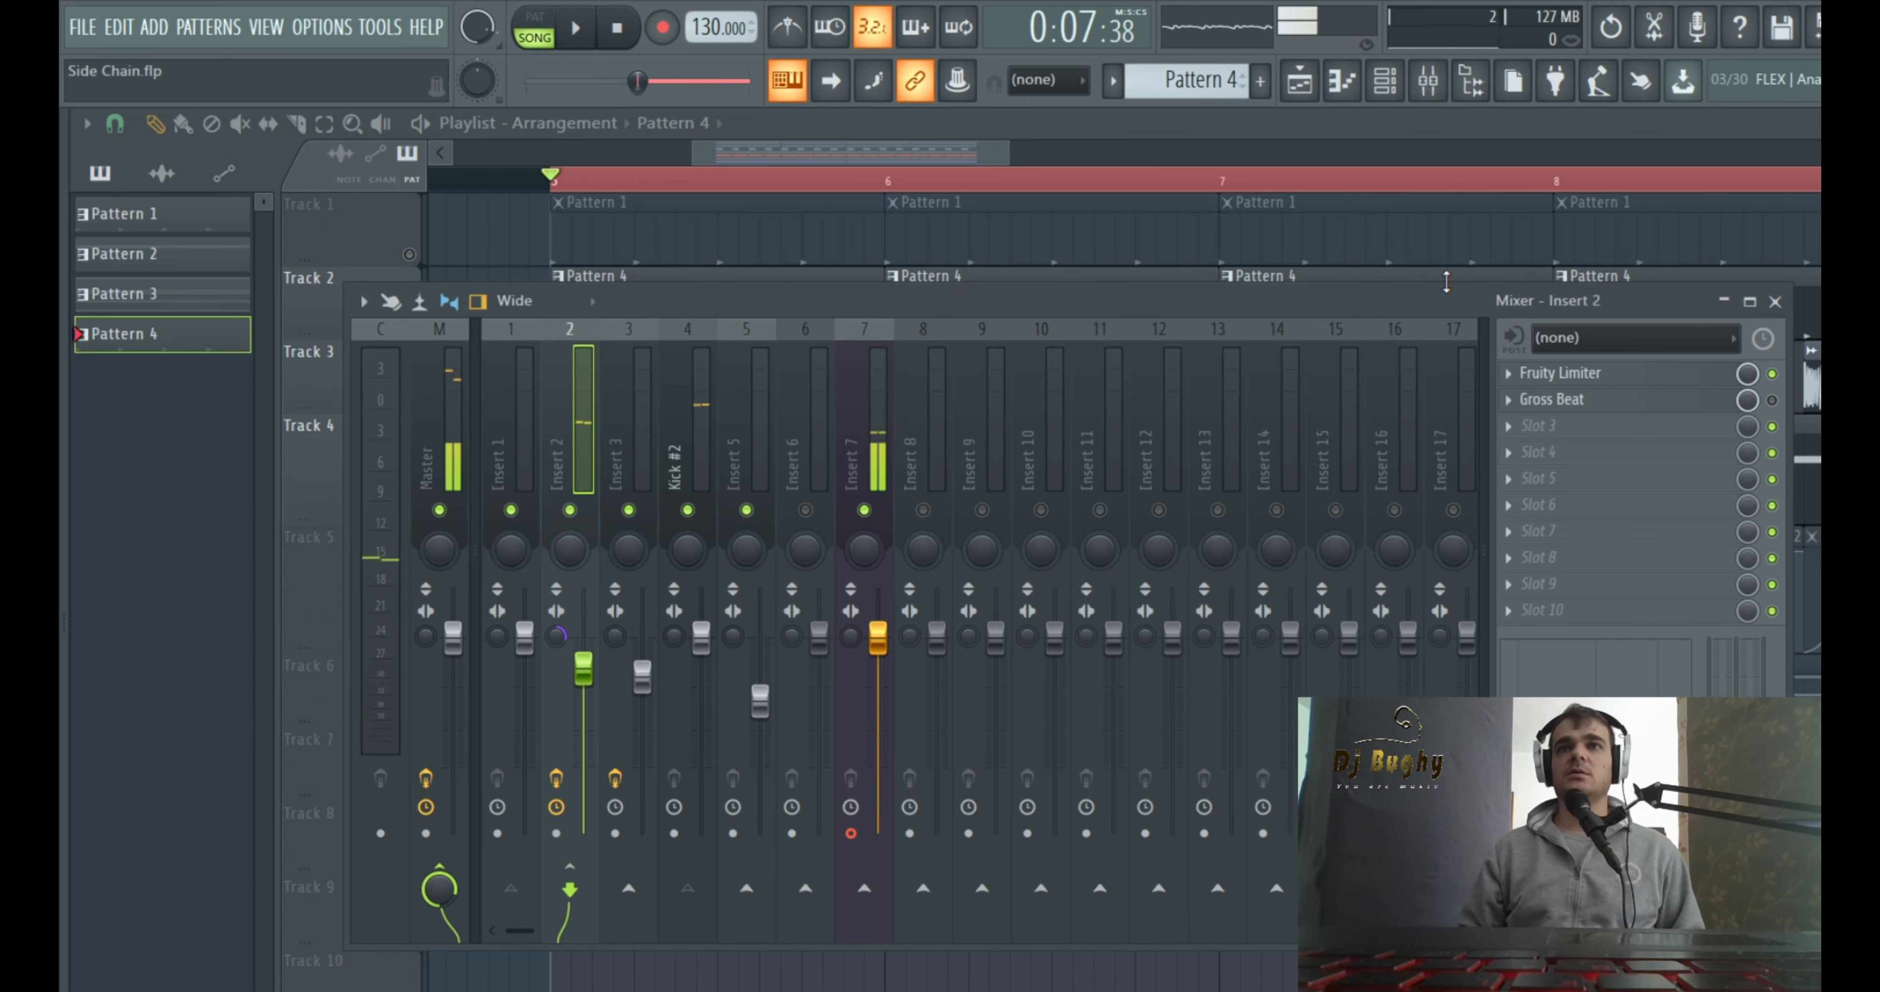
click(1775, 301)
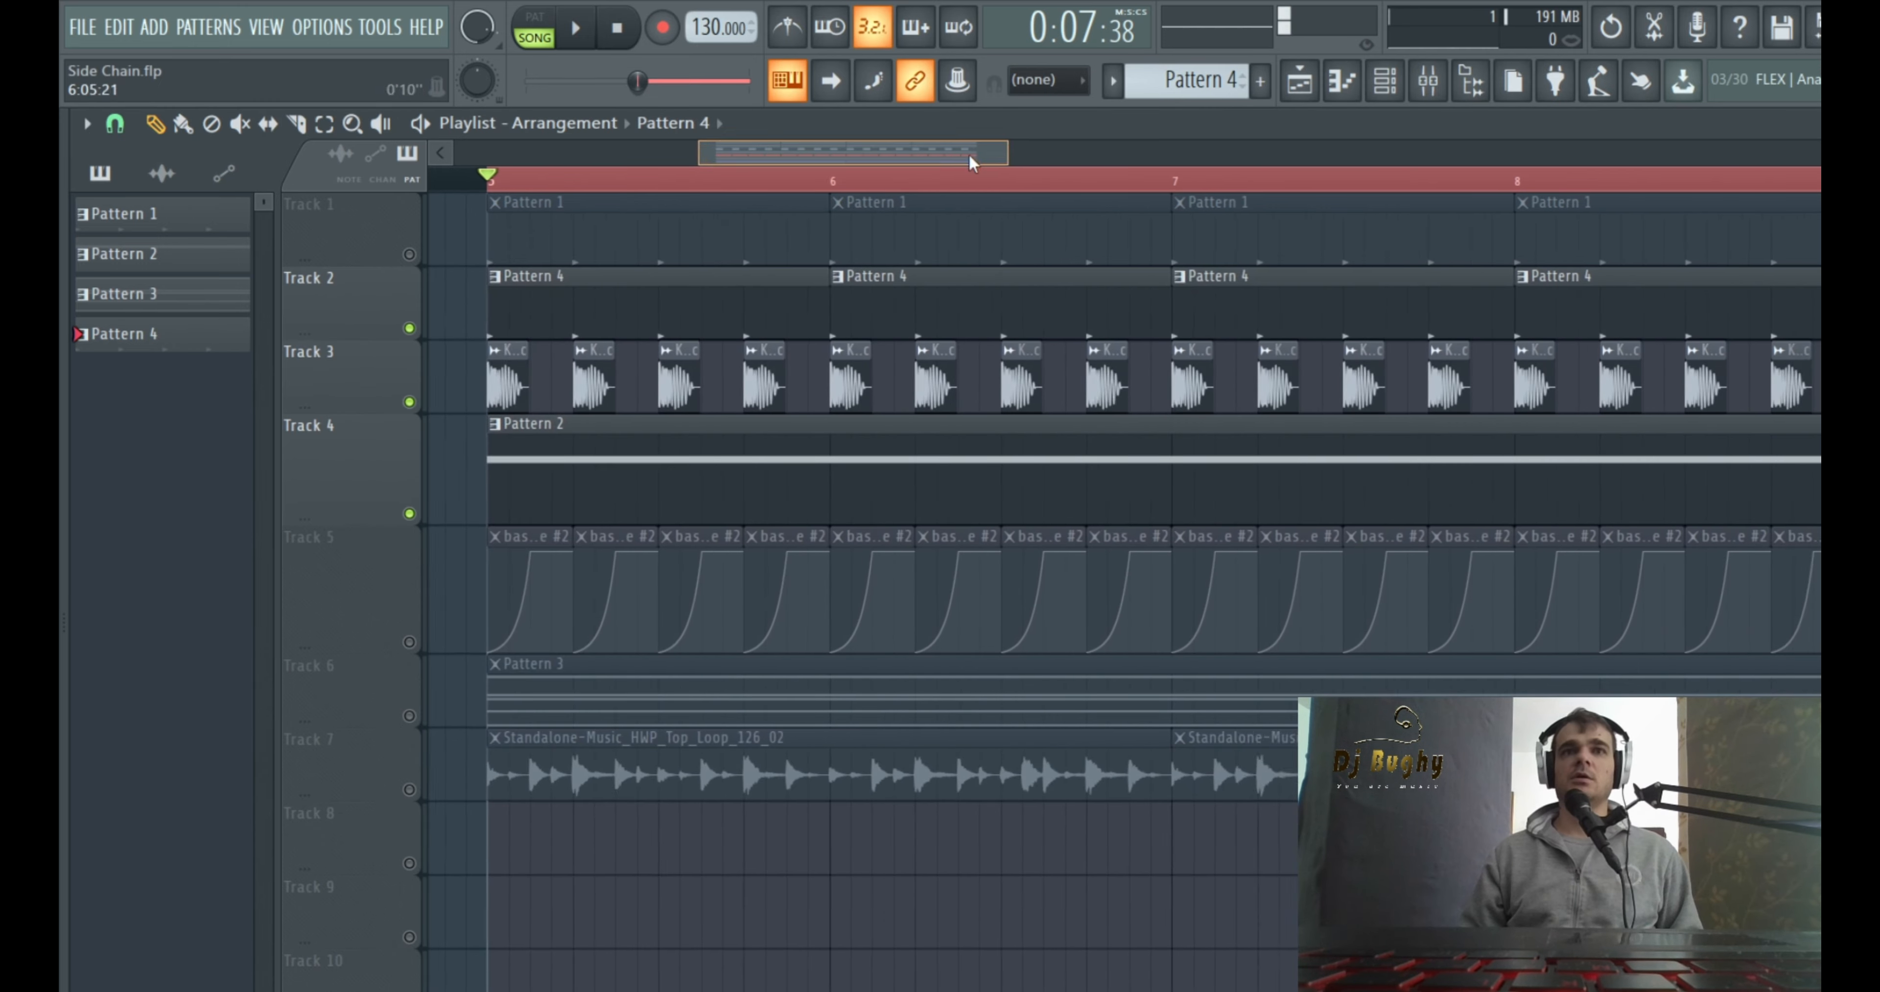
Make Track 6 with Pattern 3 taller and unmute it, and mute Tracks 3 and 4
drag(354, 722, 365, 885)
click(410, 879)
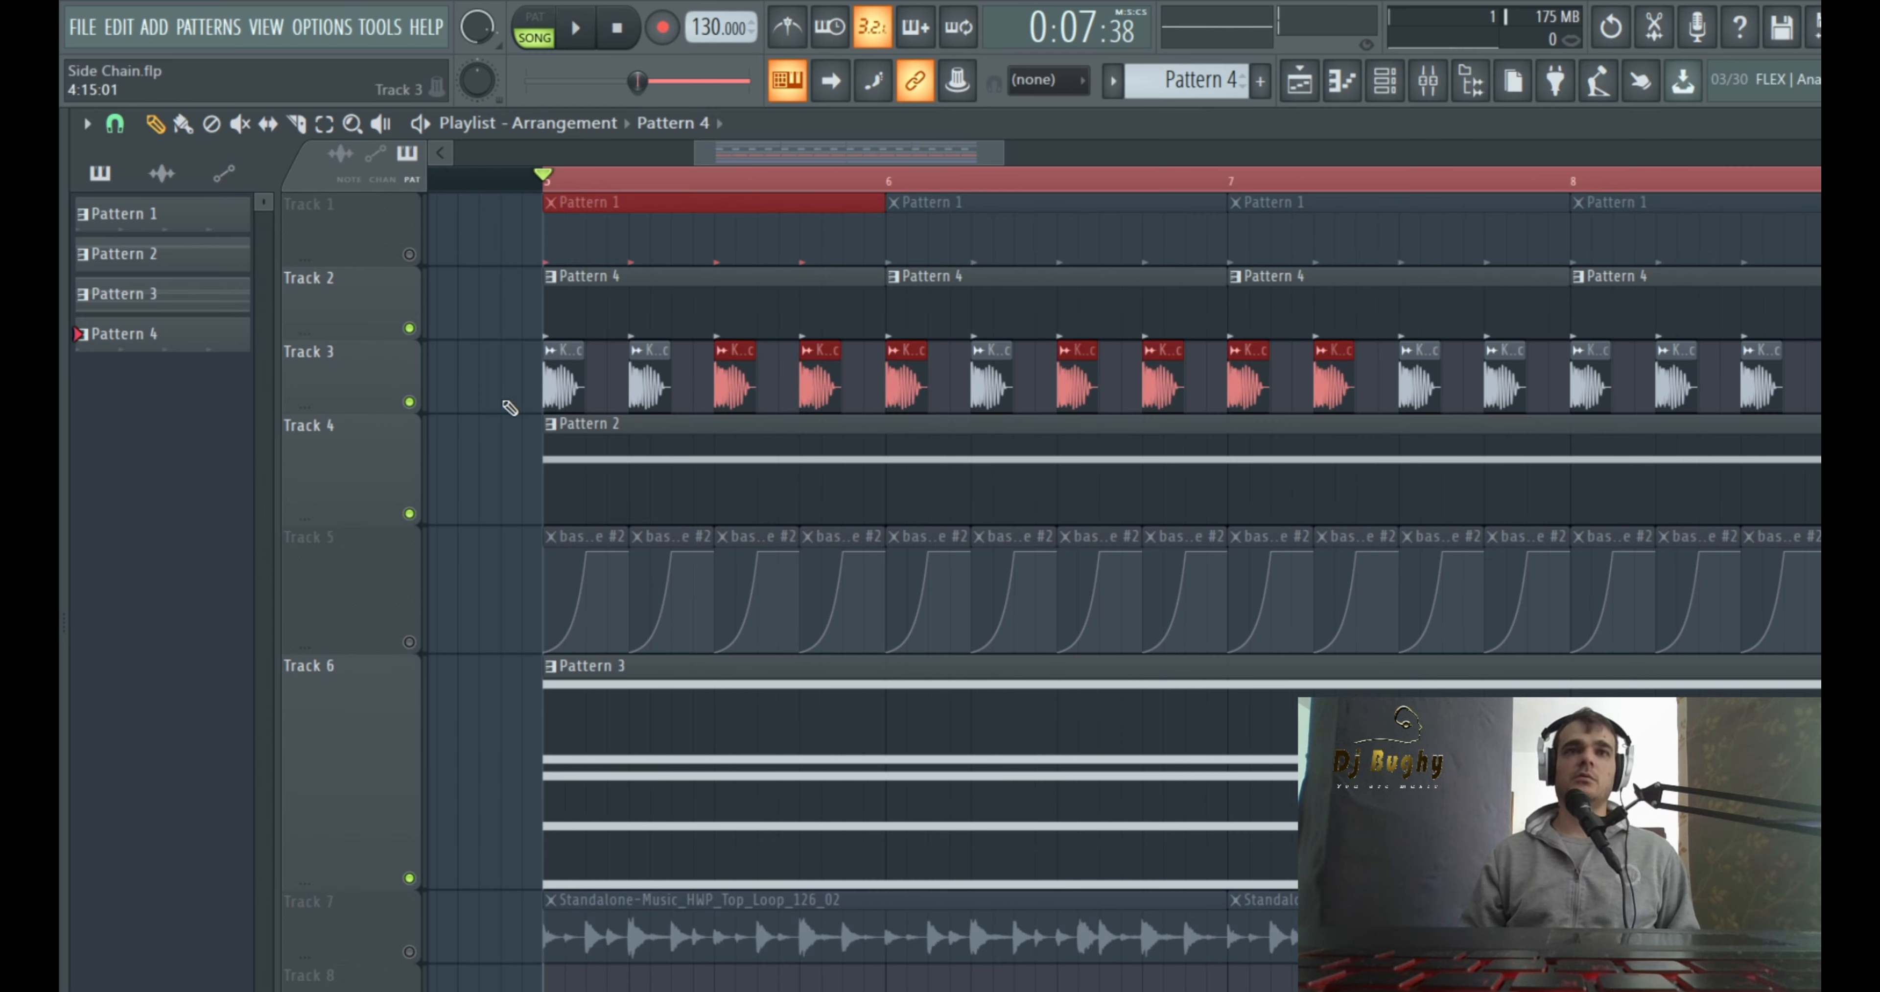
right_click(485, 423)
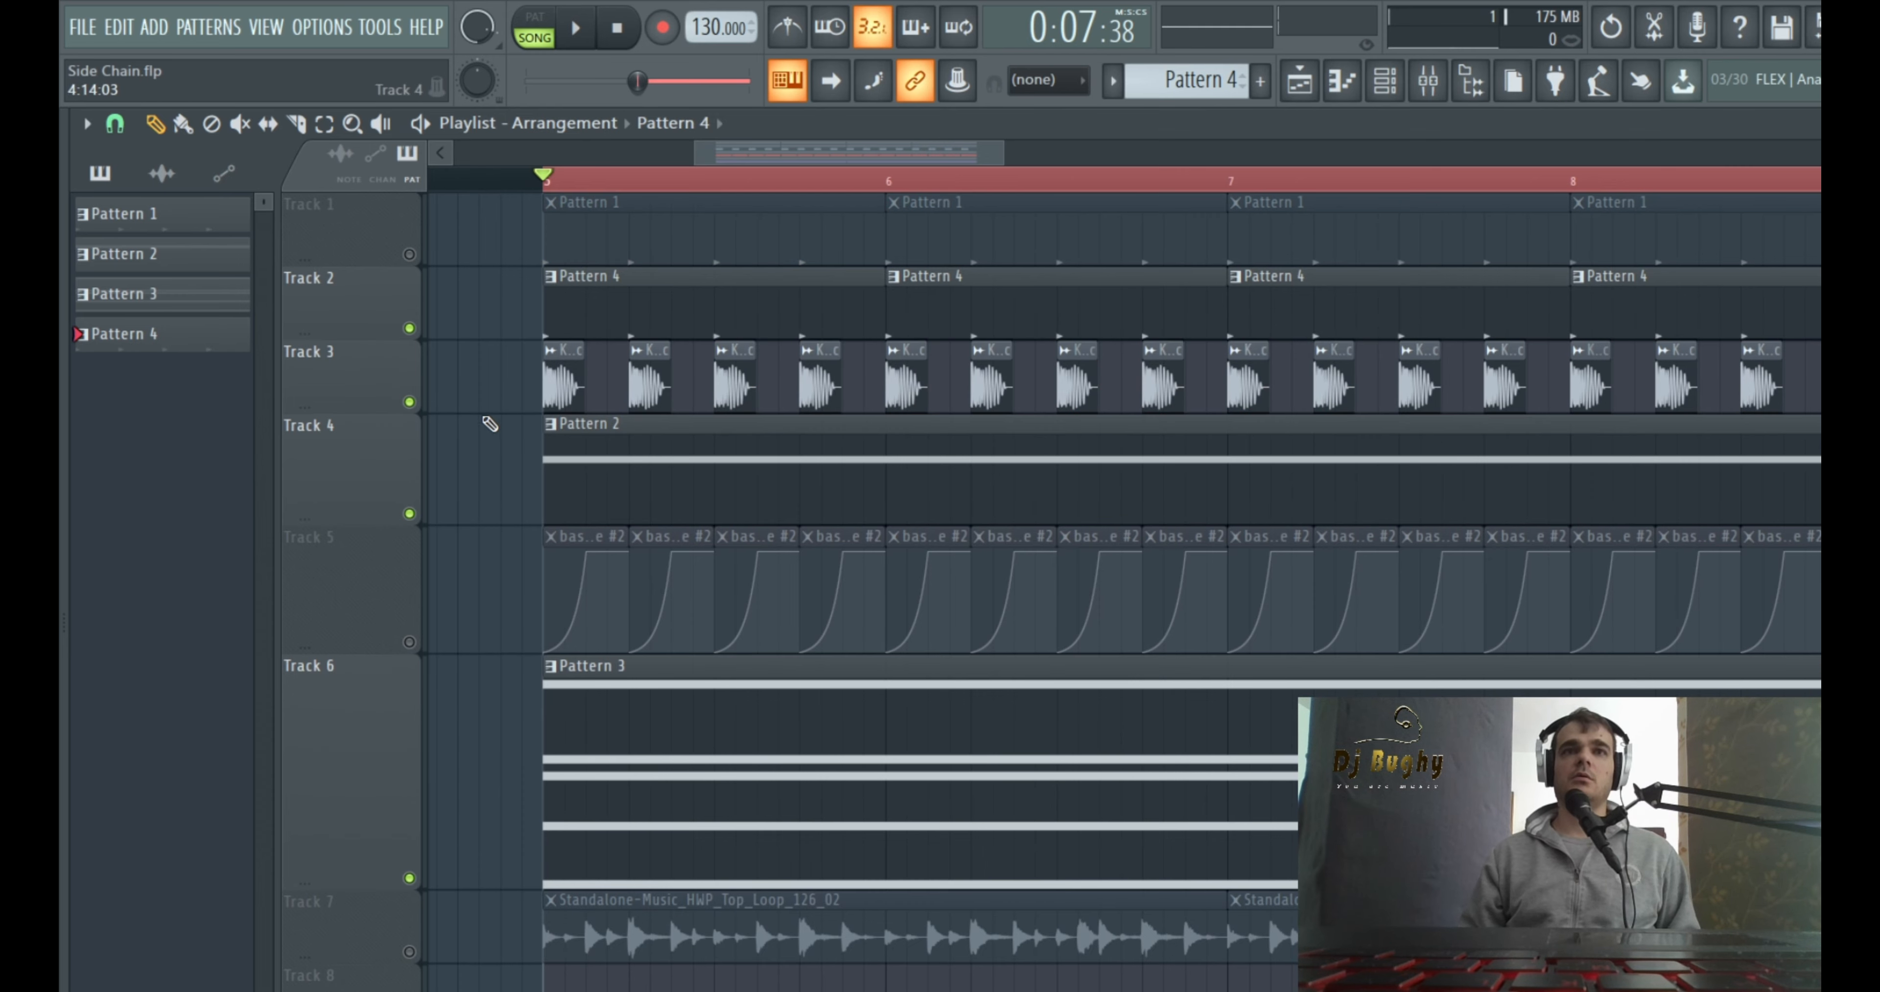
click(409, 513)
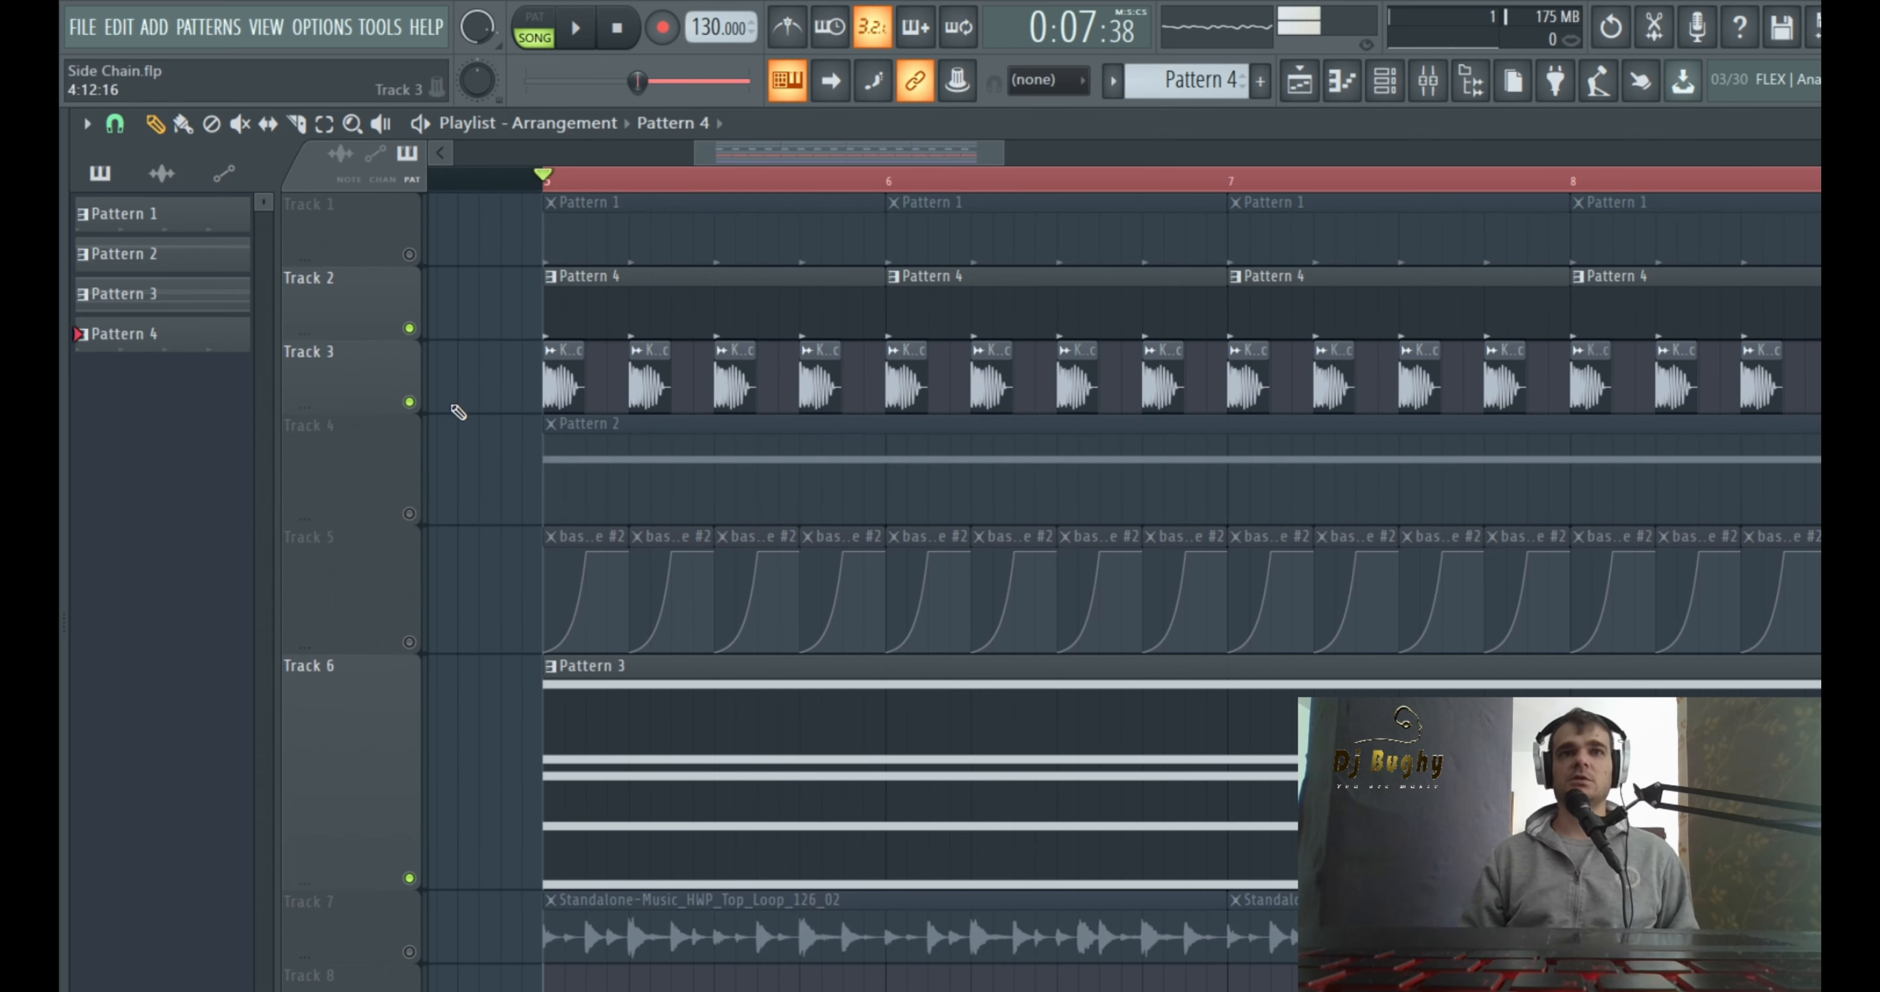
click(409, 402)
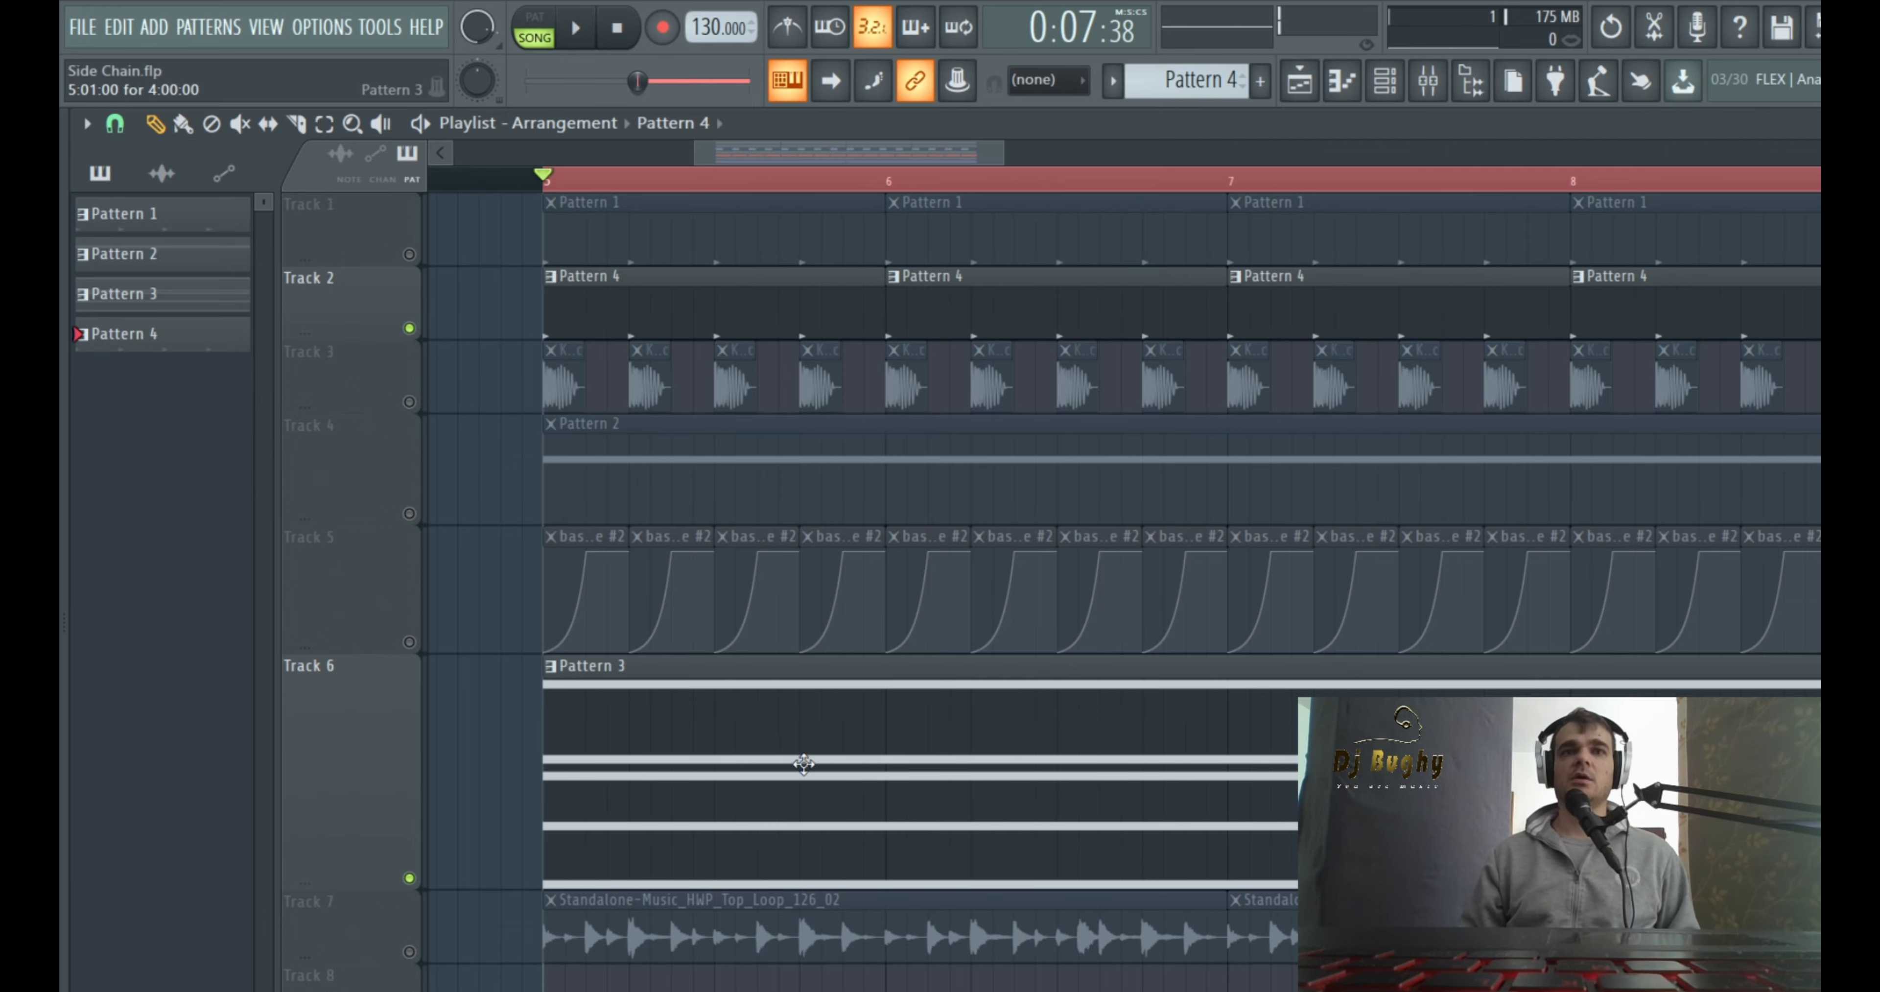
Open Pattern 3 from Track 6 and show its Less than Stable FG synthesizer
double_click(785, 728)
key(Escape)
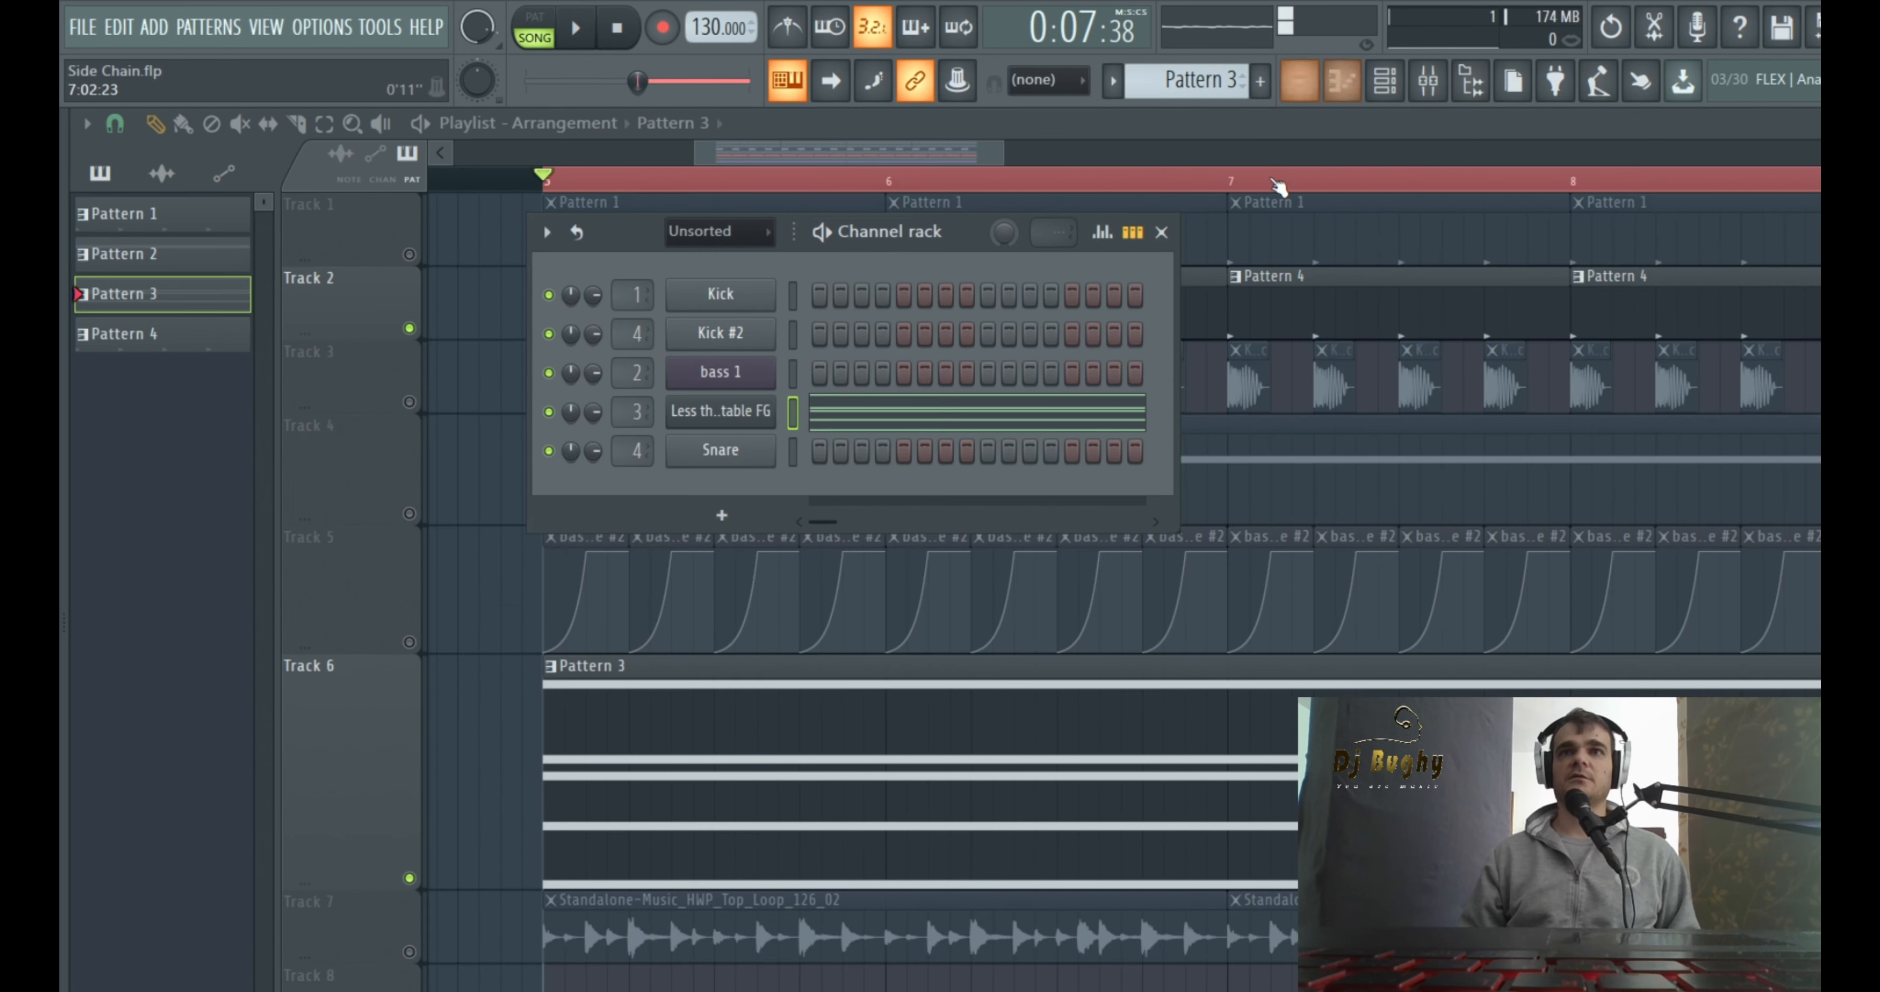
click(750, 423)
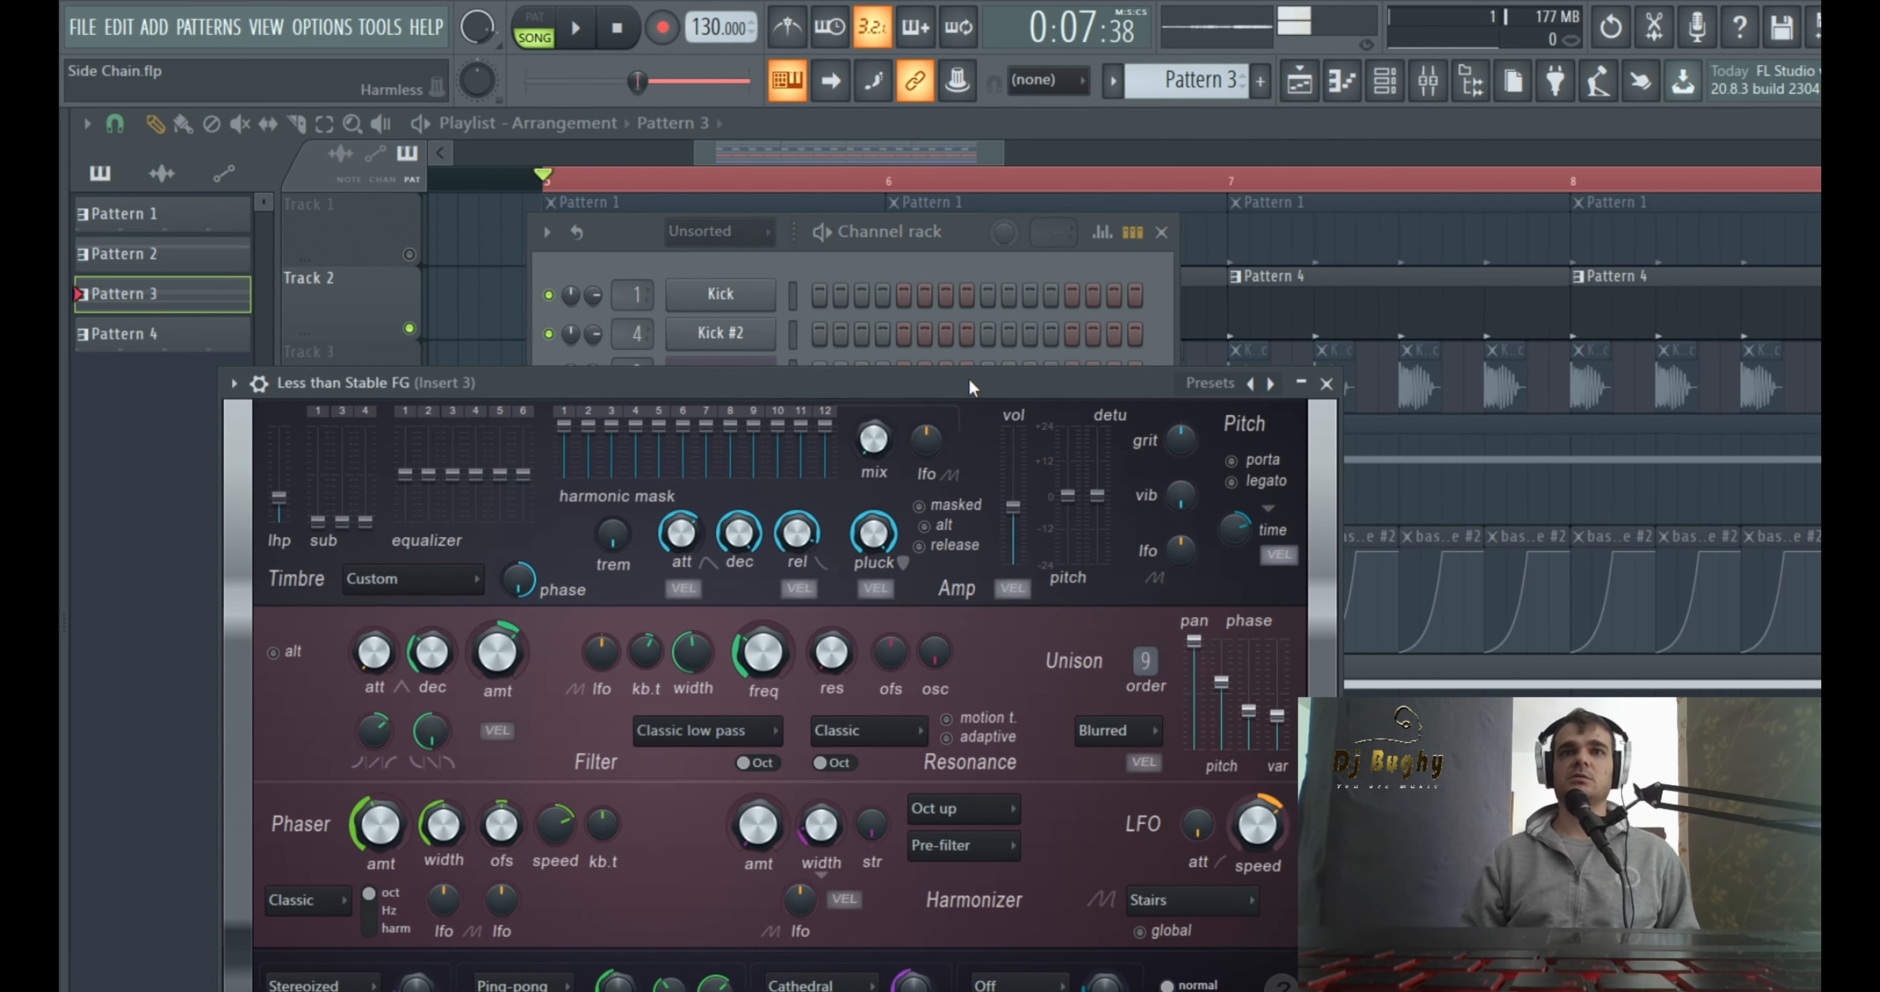
drag(968, 376, 1096, 276)
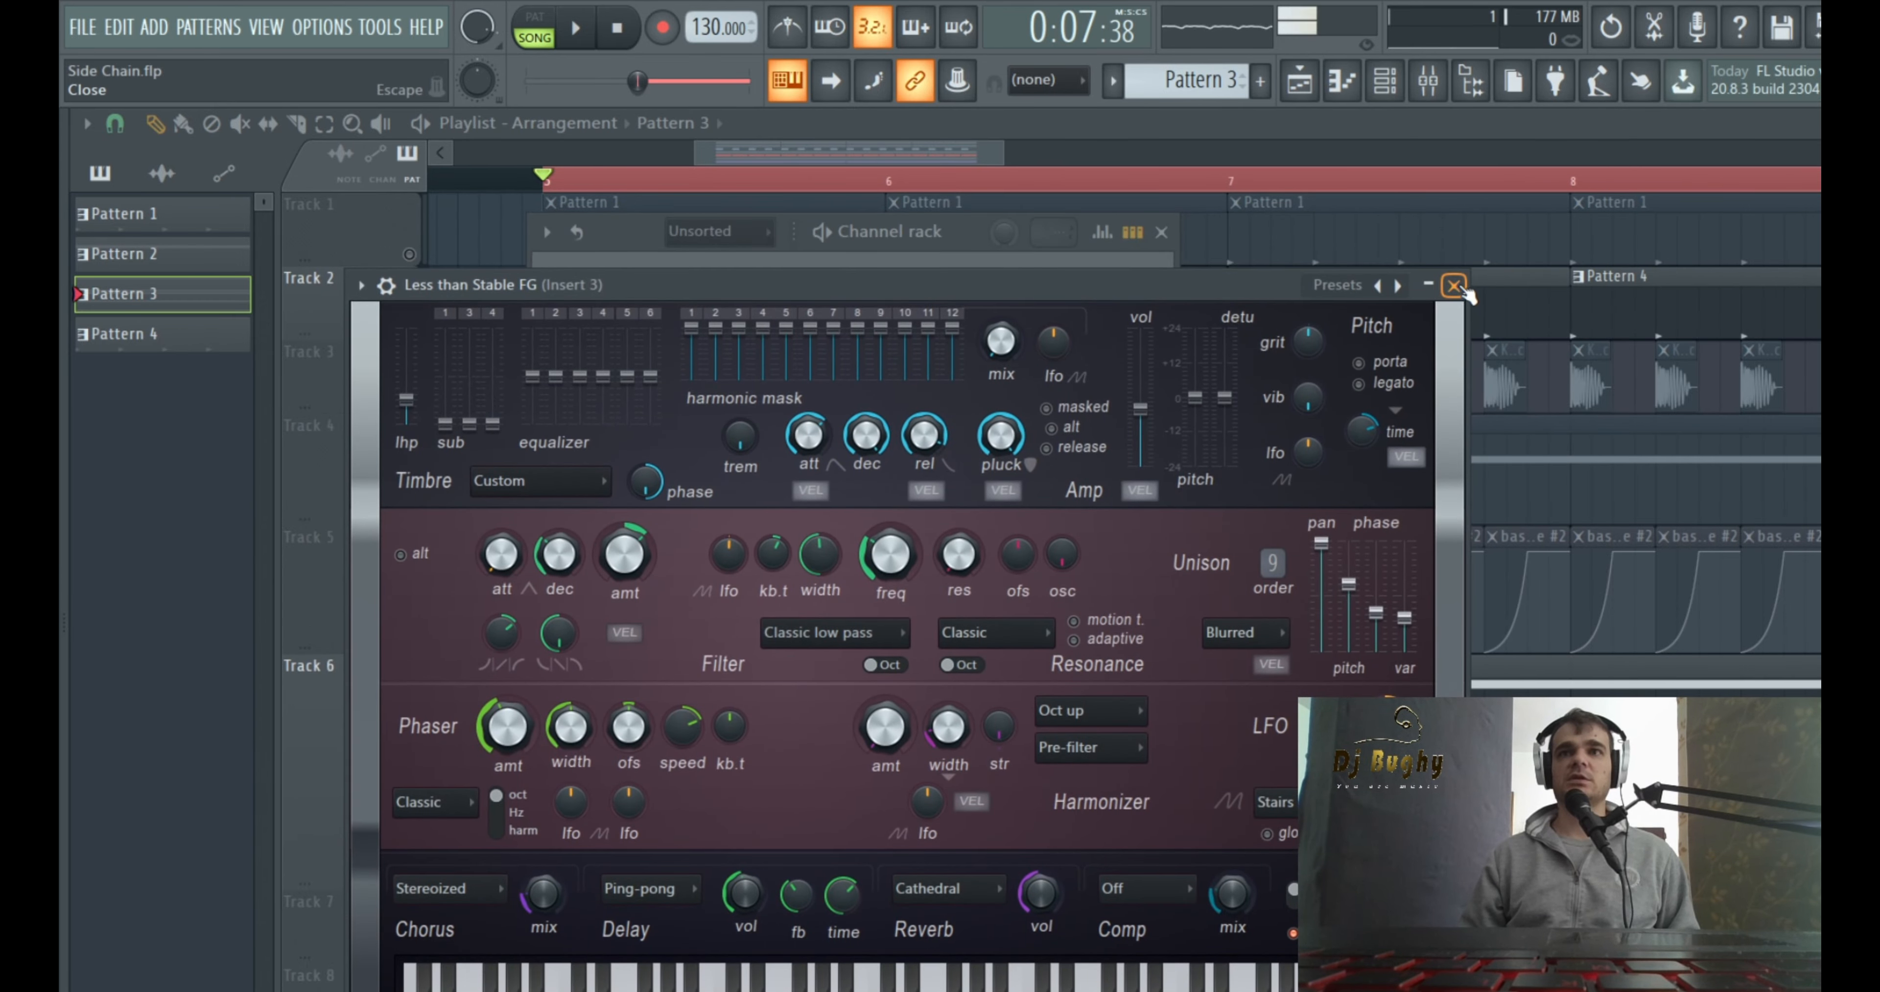
Close the synthesizer, play the arrangement and check the synth's level on mixer Insert 3
click(1455, 286)
key(space)
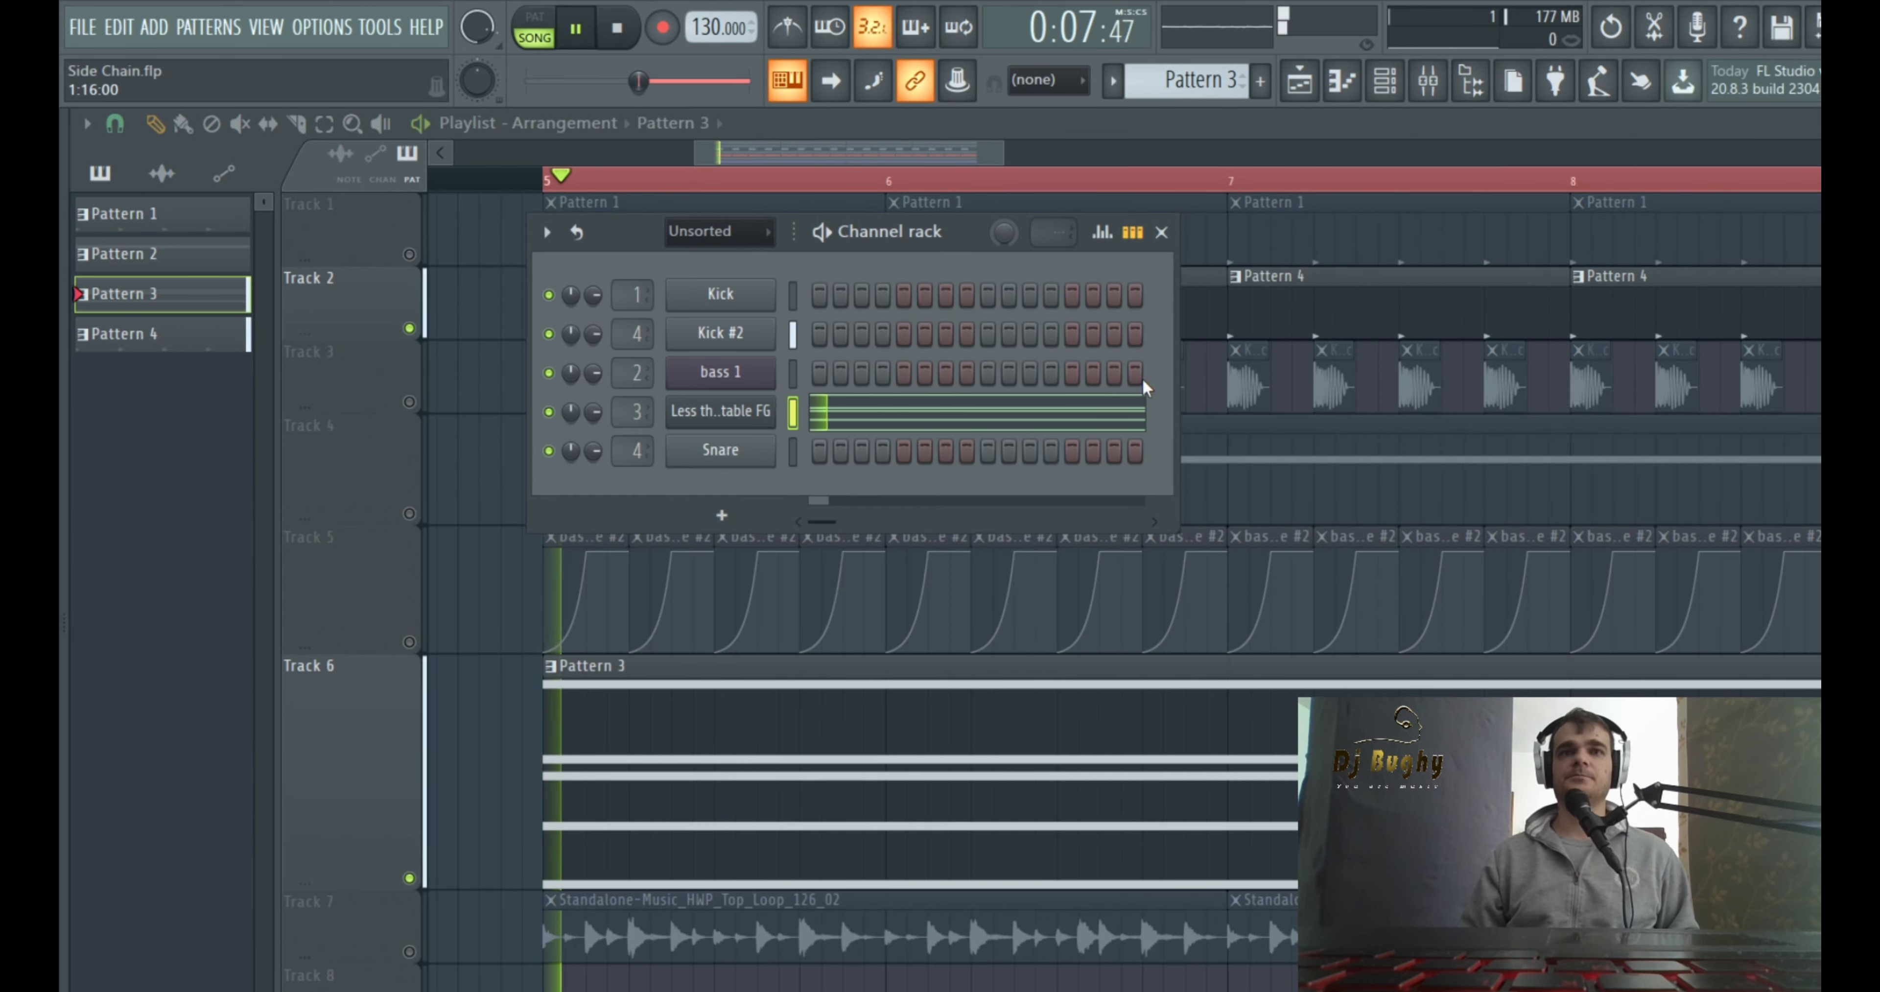
click(1434, 94)
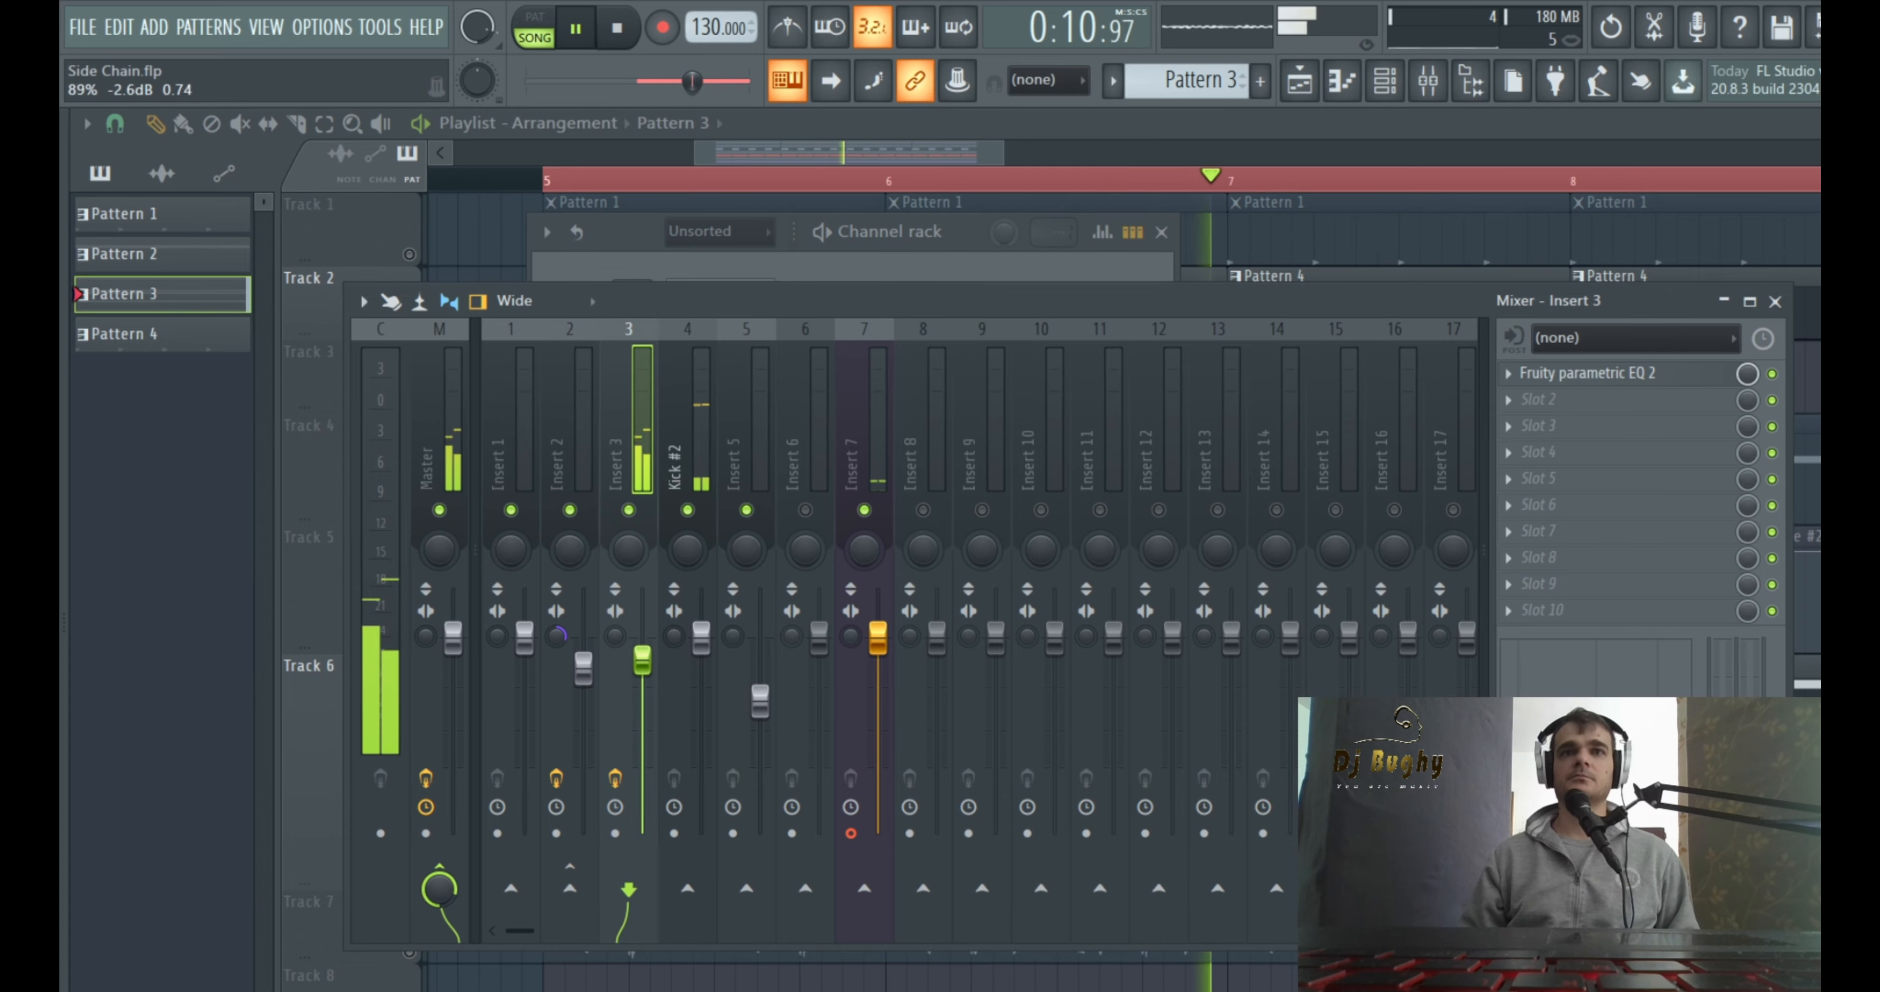
key(space)
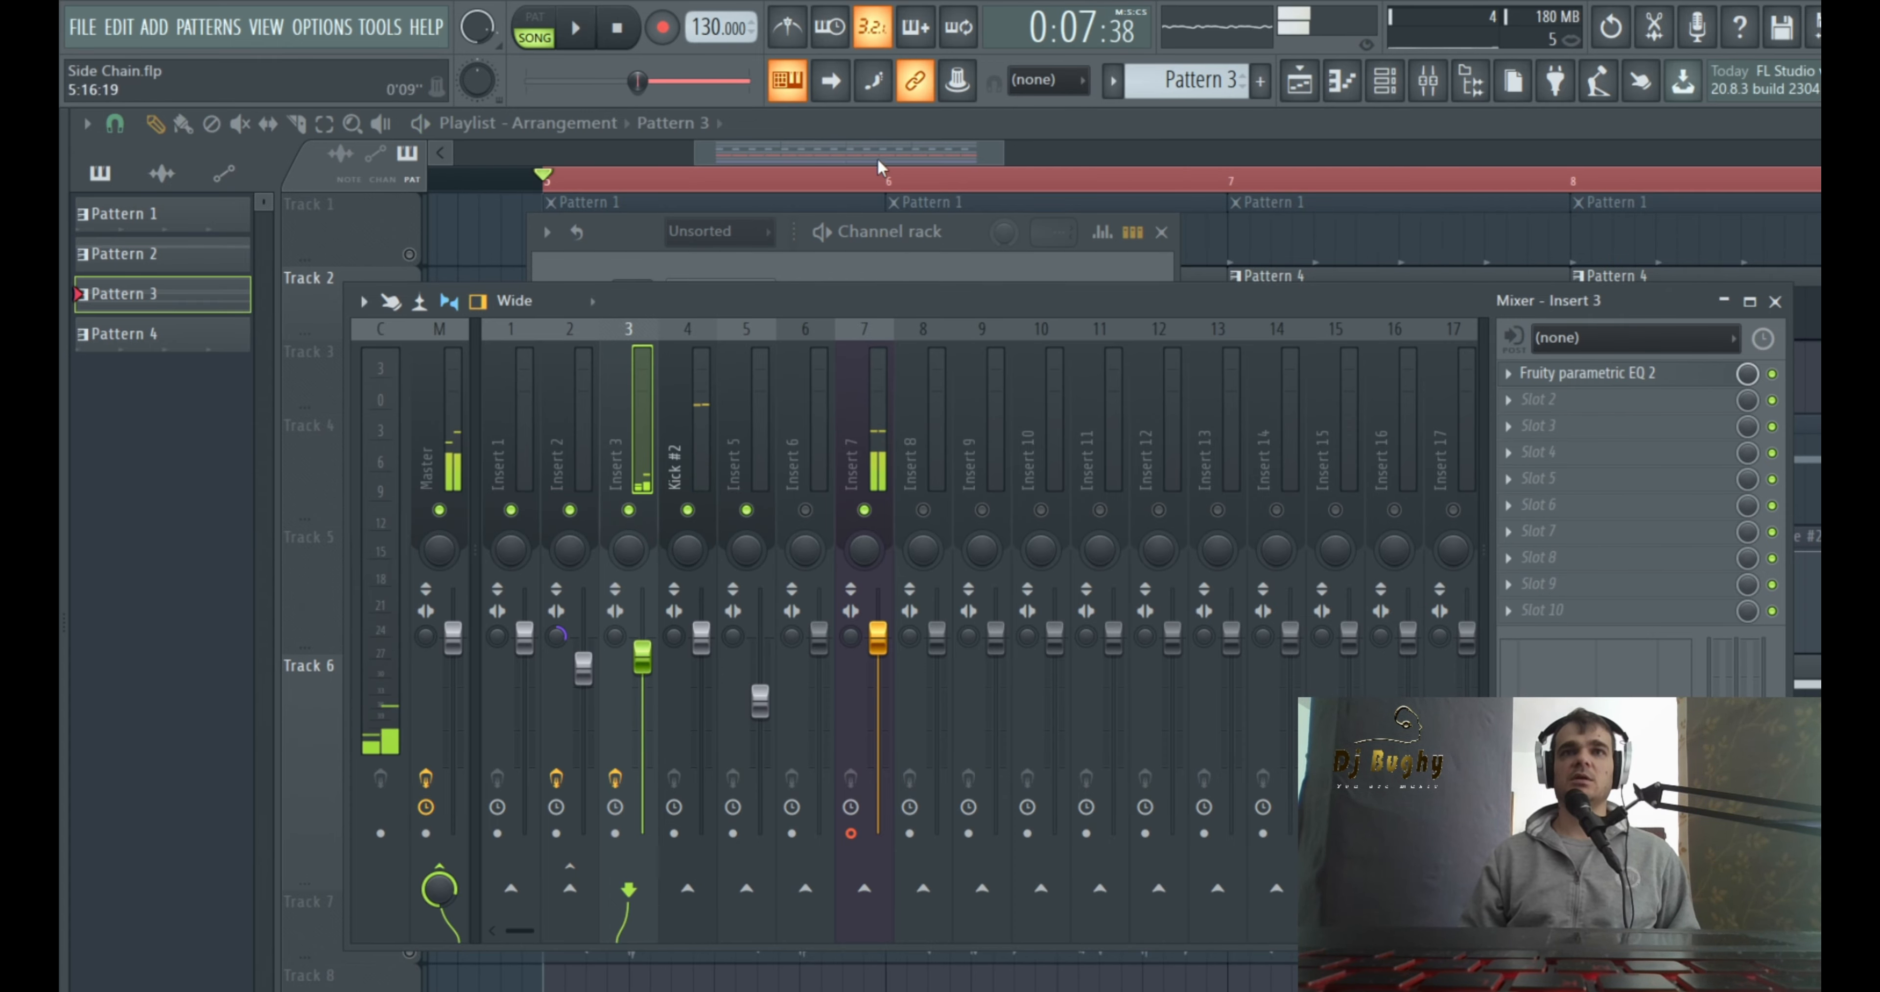
Mute Track 2, play Pattern 3 on its own, and make Track 6 slightly taller
key(F12)
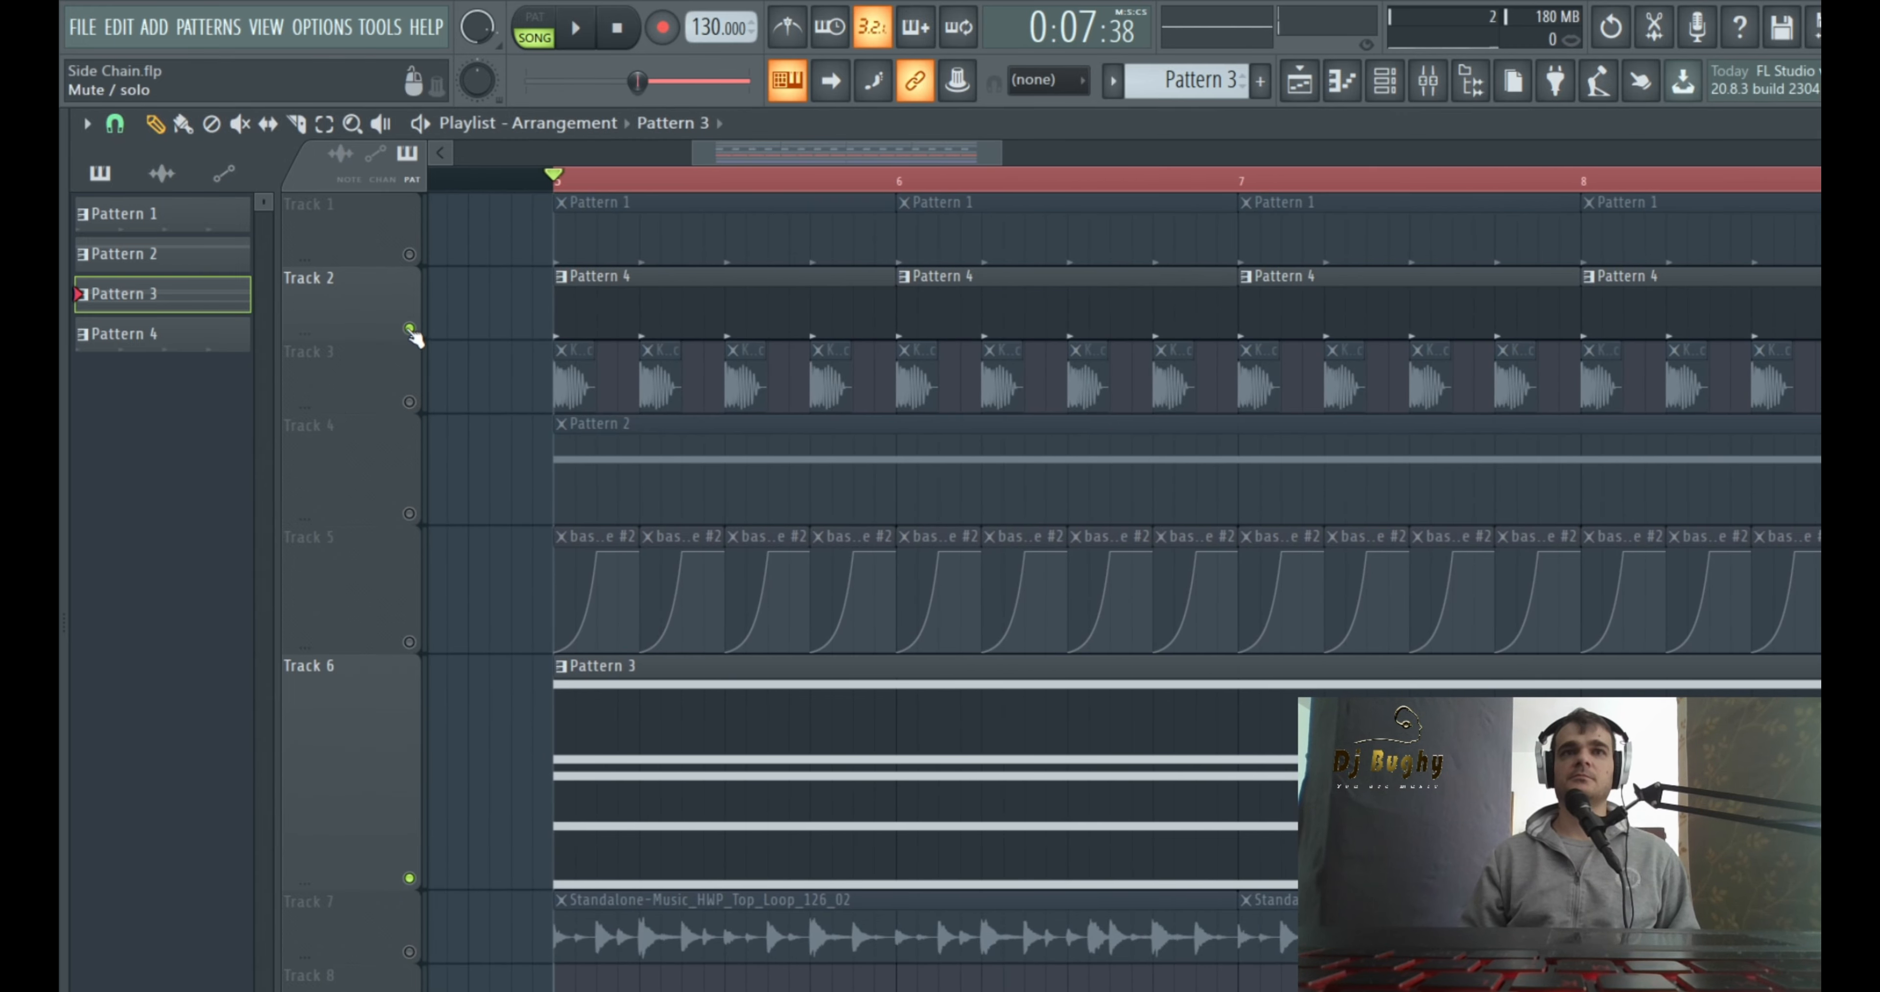
click(410, 329)
key(space)
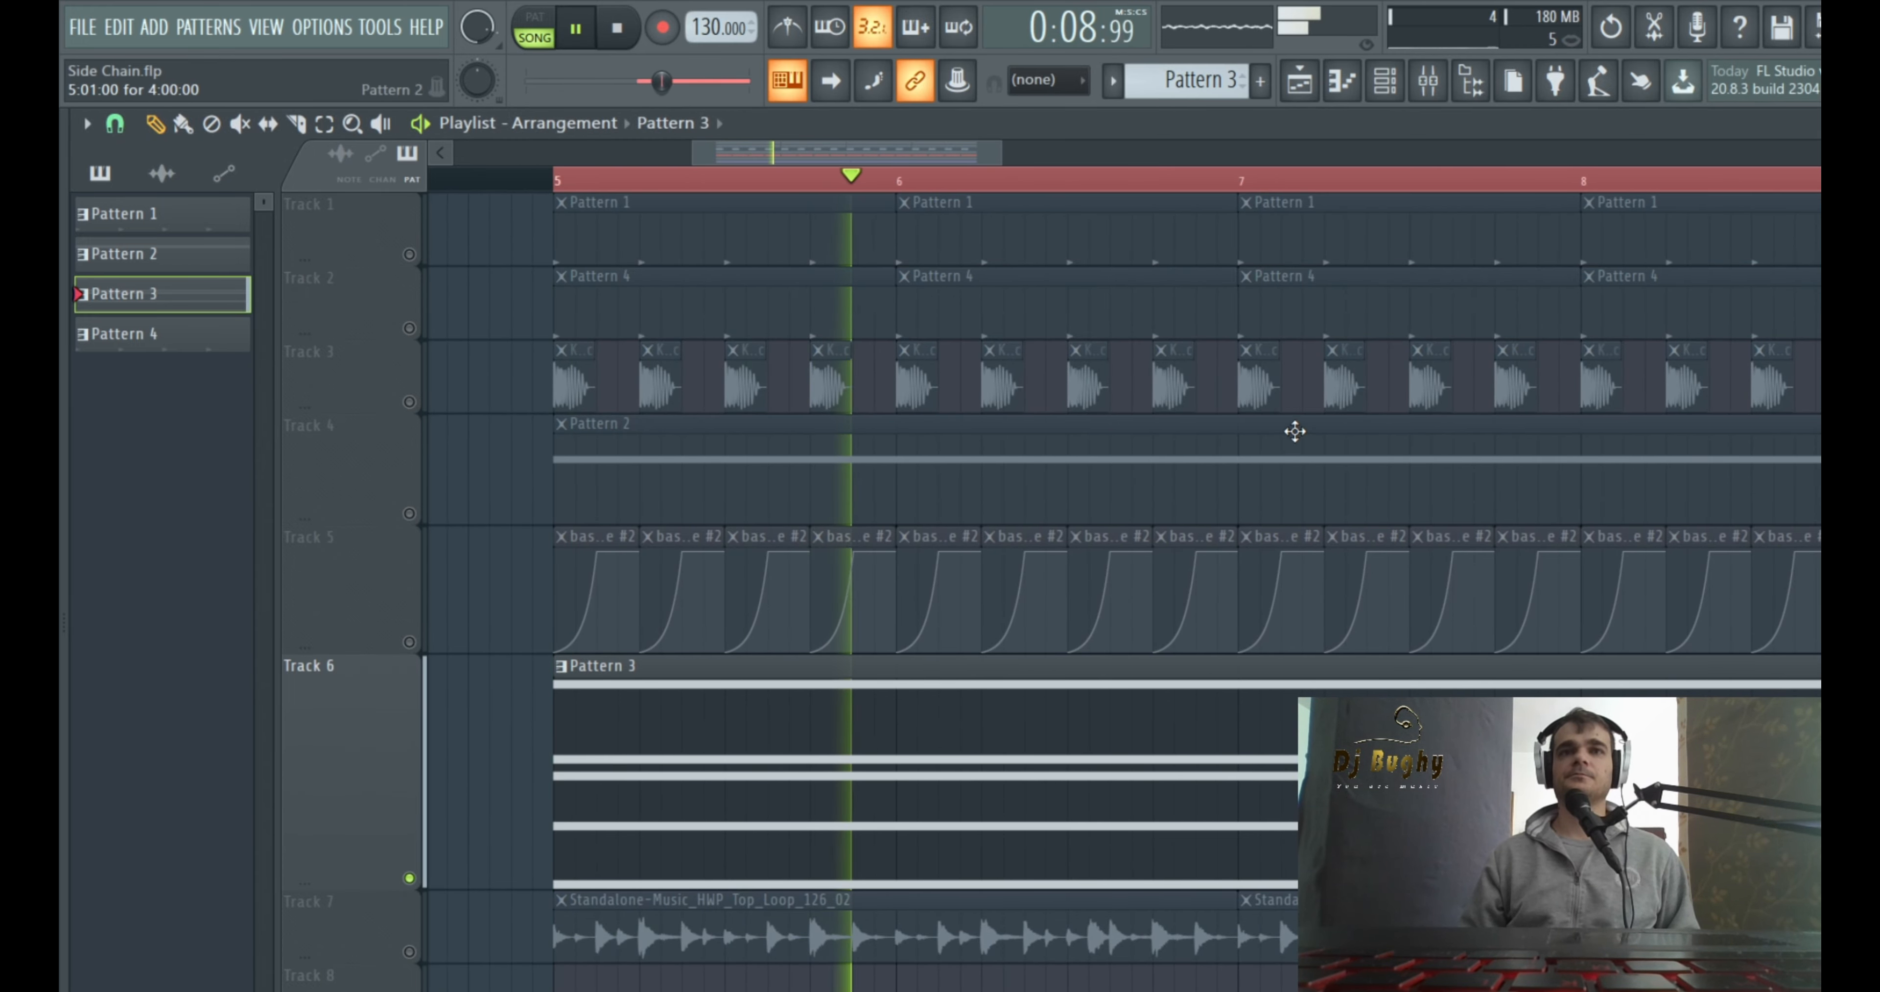
drag(394, 887, 408, 913)
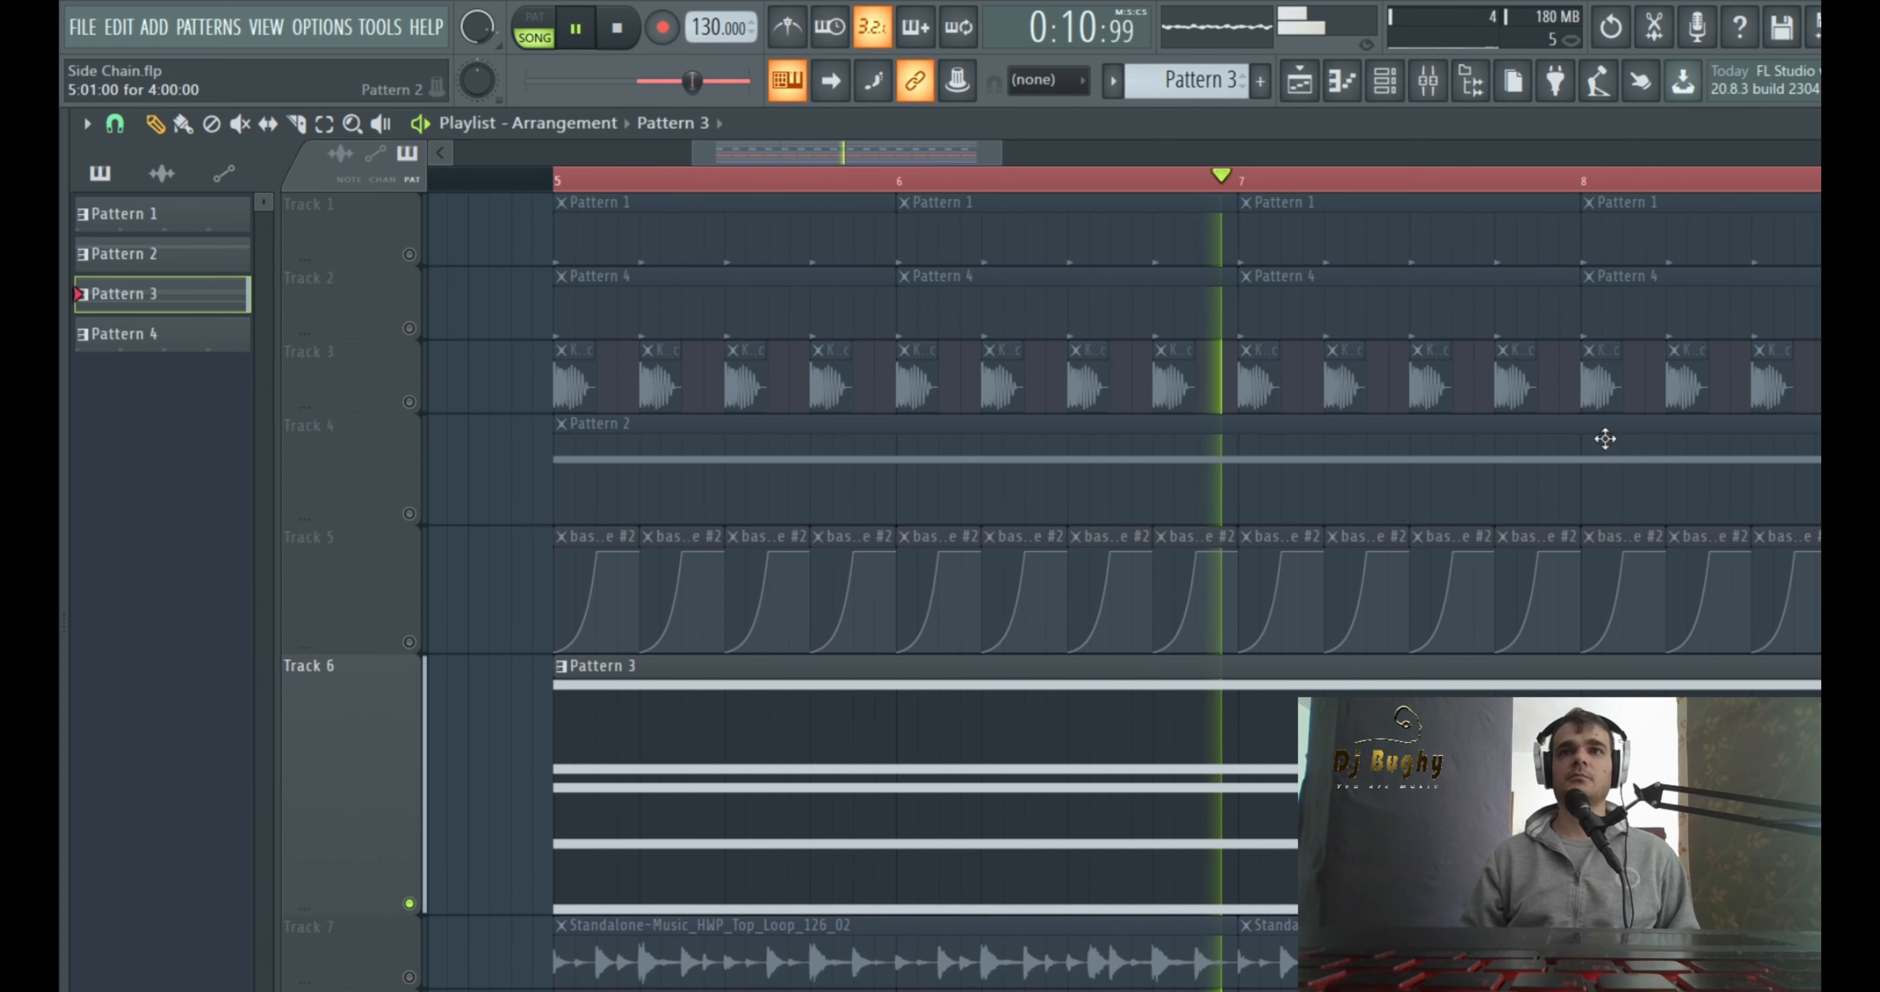
Stop playback and inspect the Fruity parametric EQ 2 curve on mixer Insert 3, then close the equalizer
click(1428, 81)
key(space)
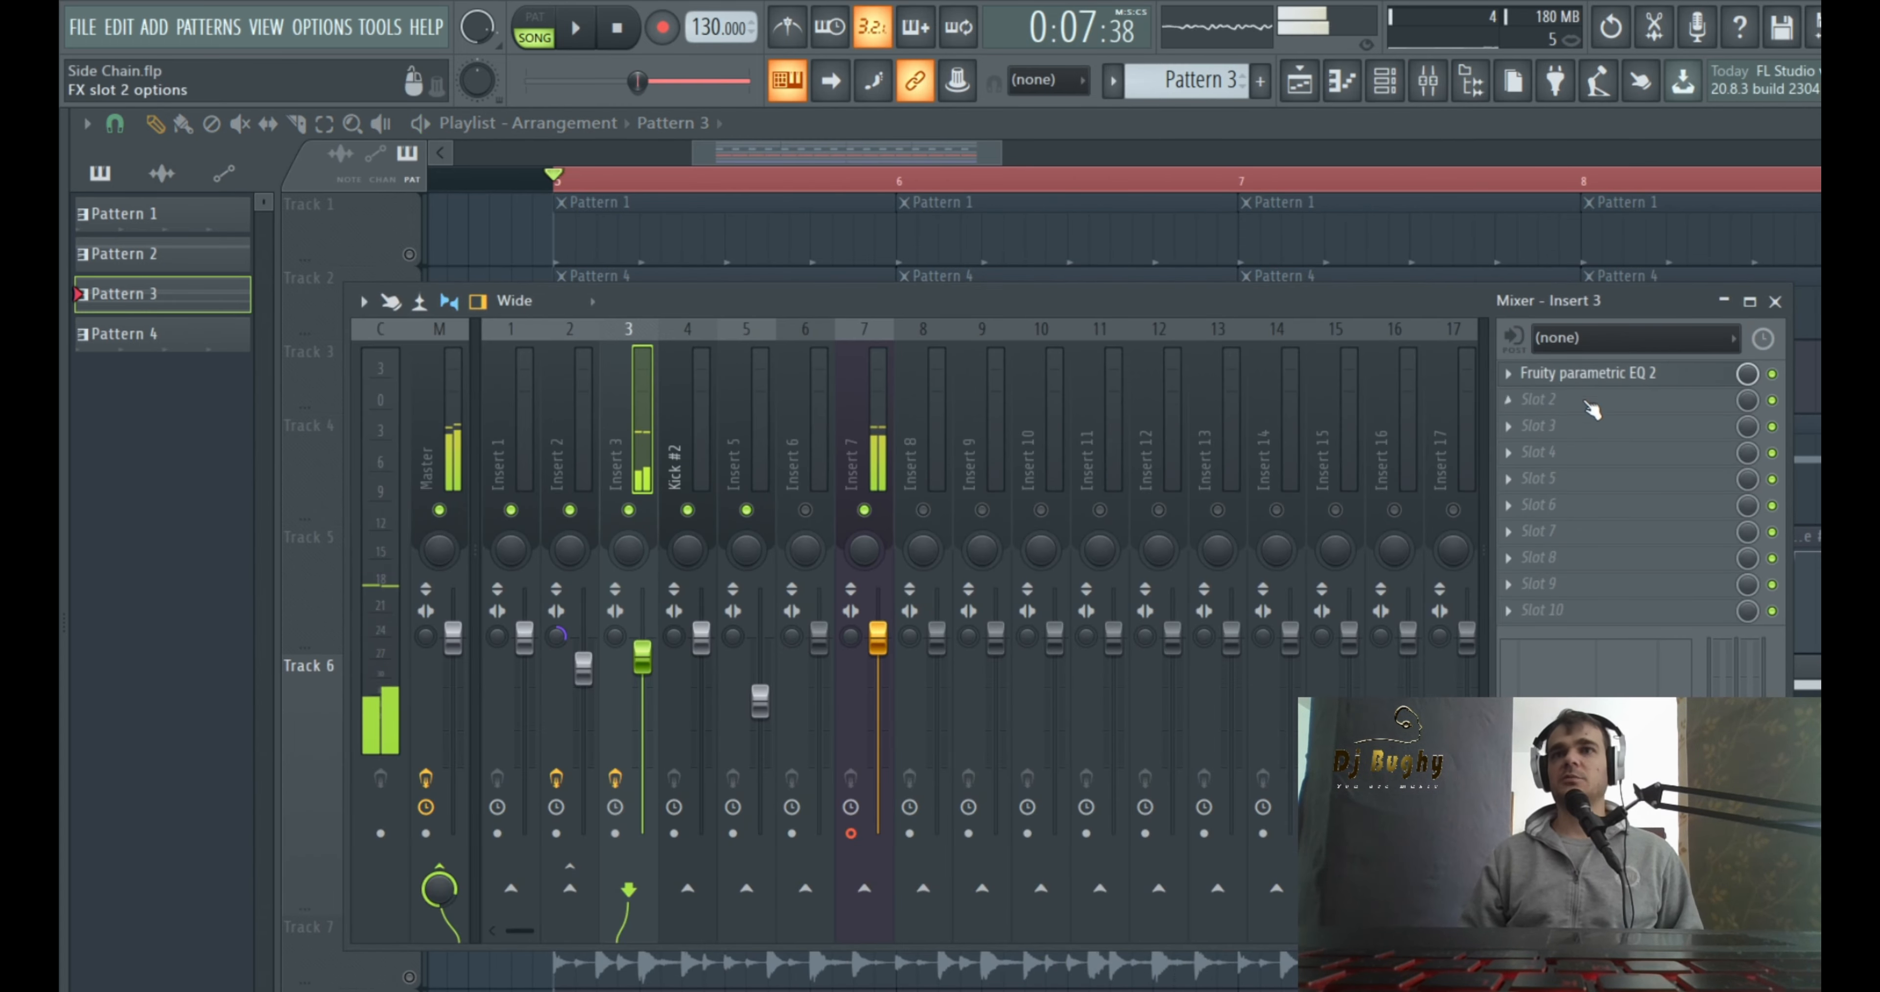
click(1577, 374)
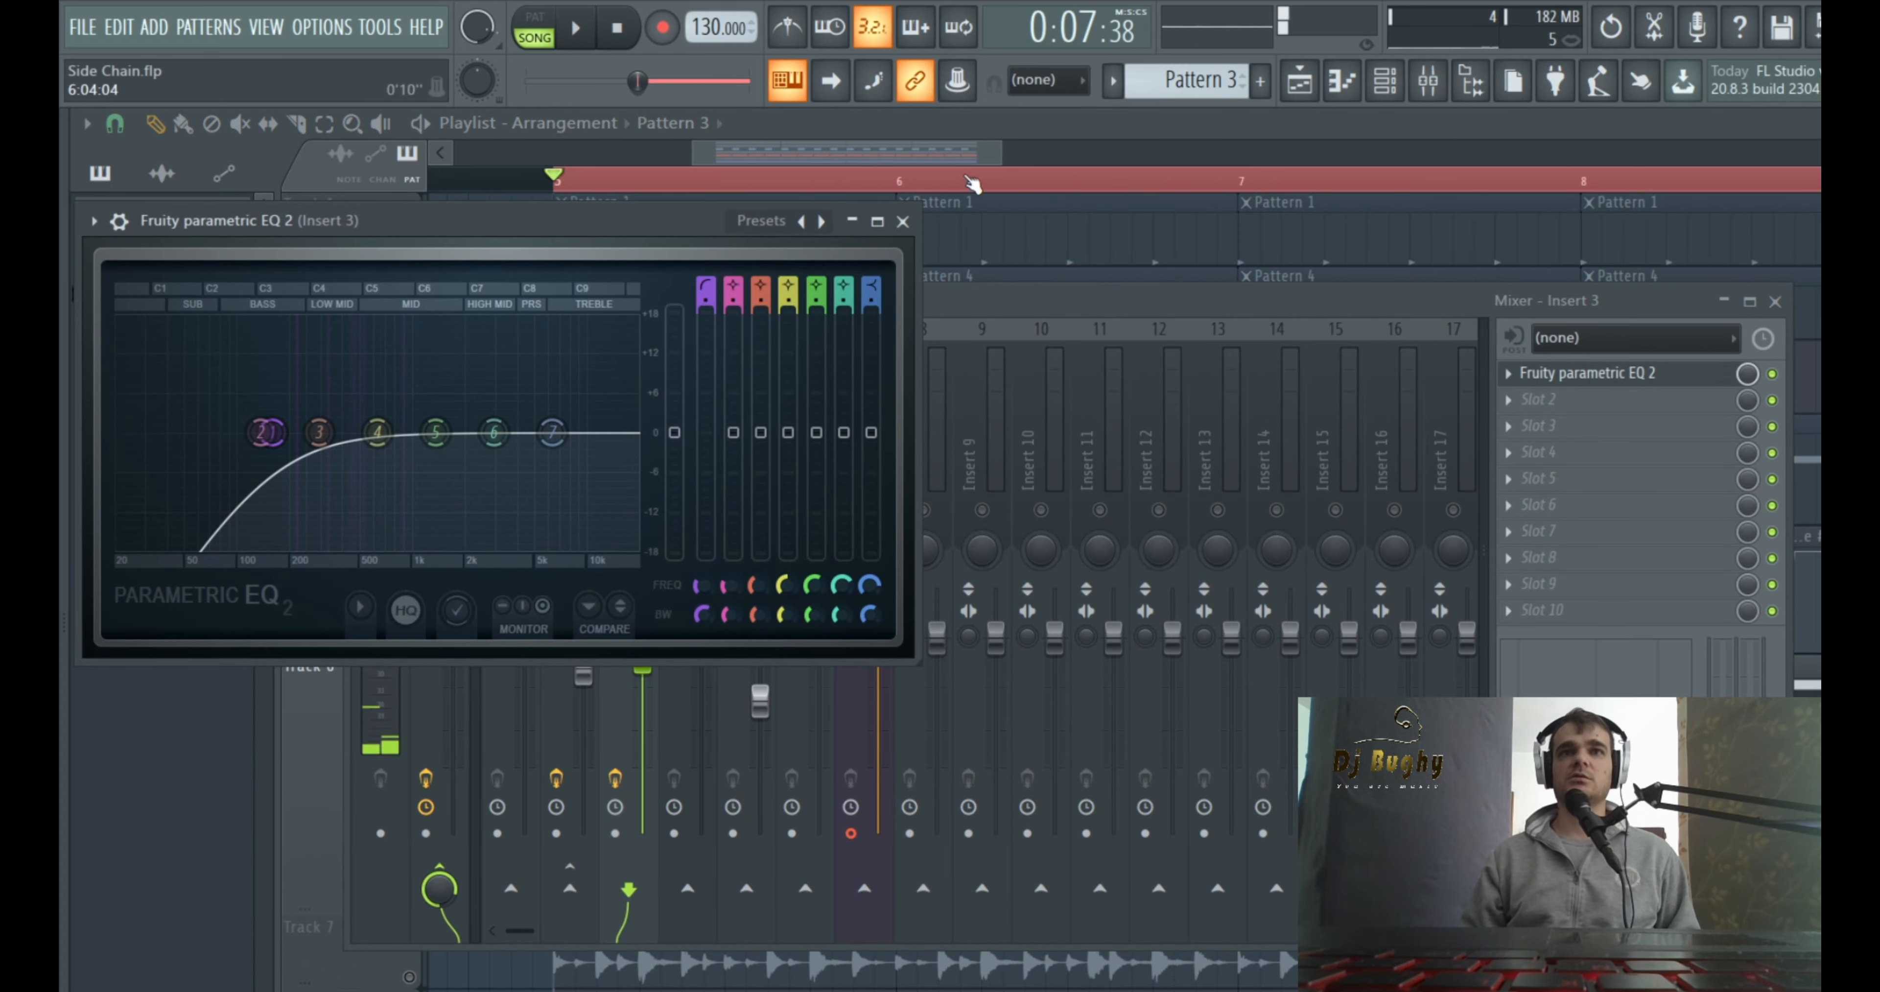
click(903, 222)
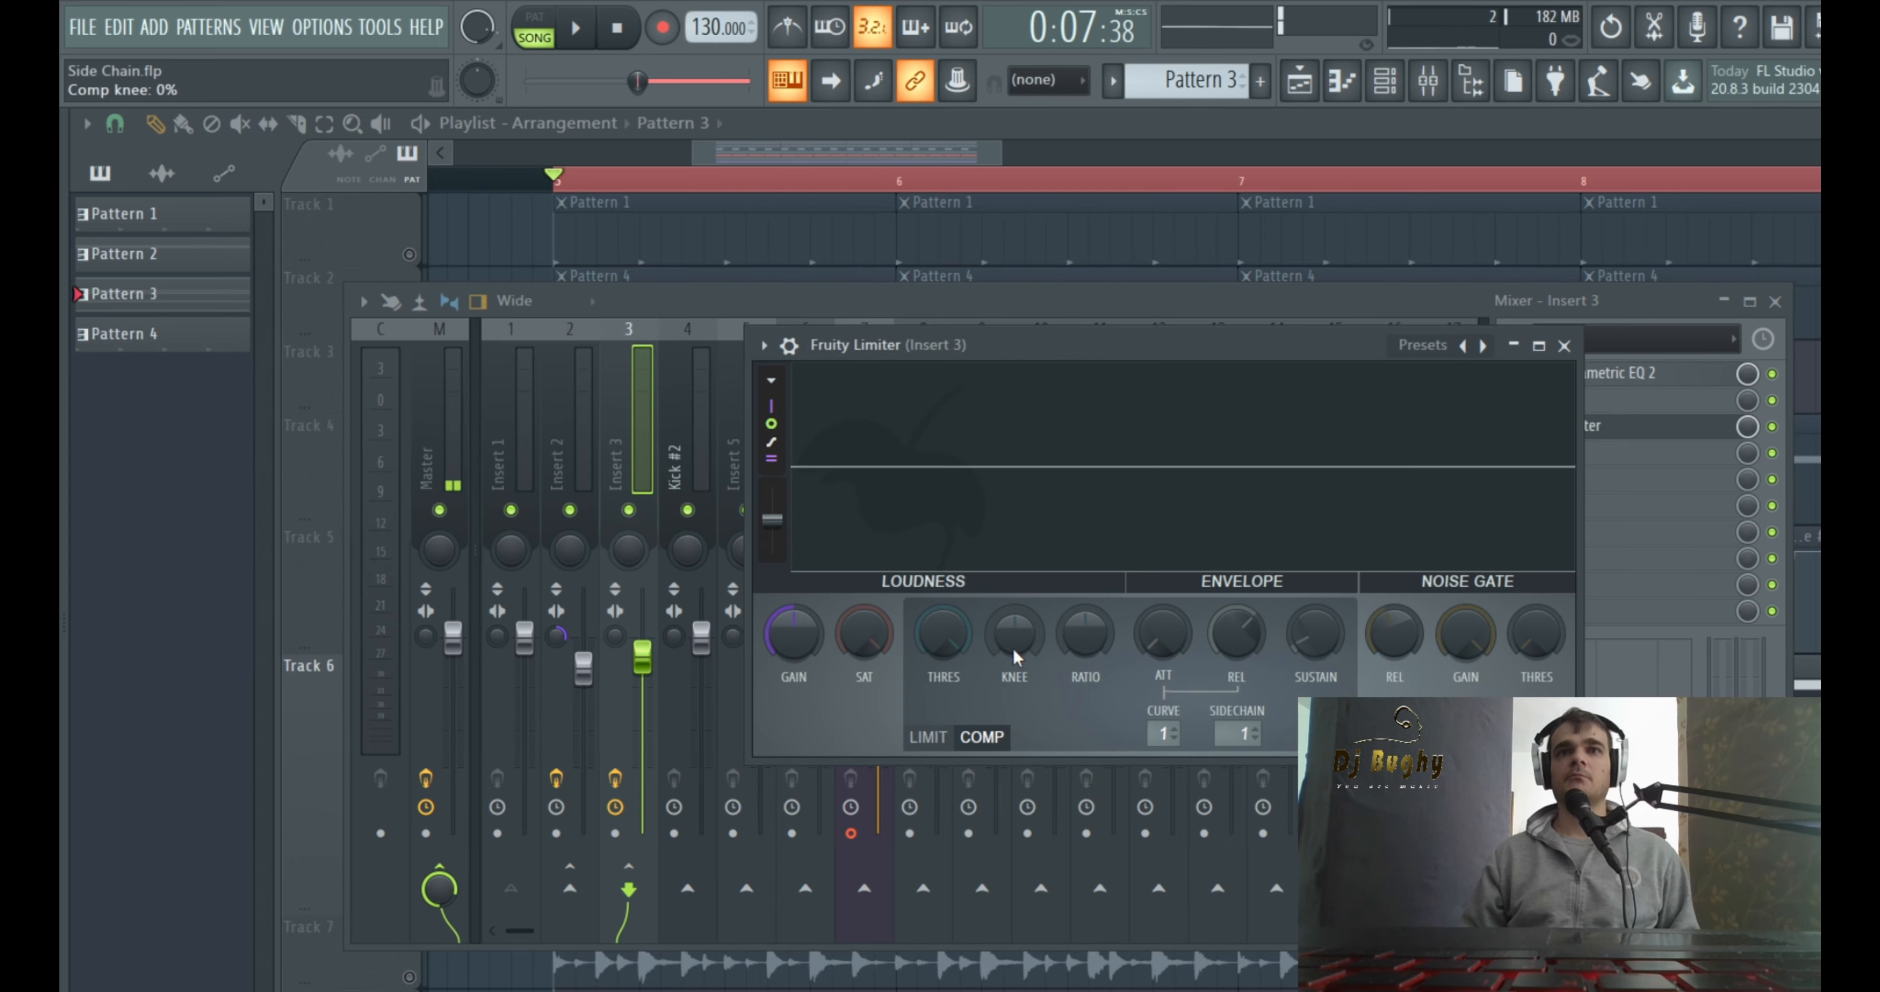
In Insert 3's Fruity Limiter, lower the compressor threshold and raise the ratio to about 2.2:1 and knee to about 68% during playback
key(space)
drag(955, 642, 955, 770)
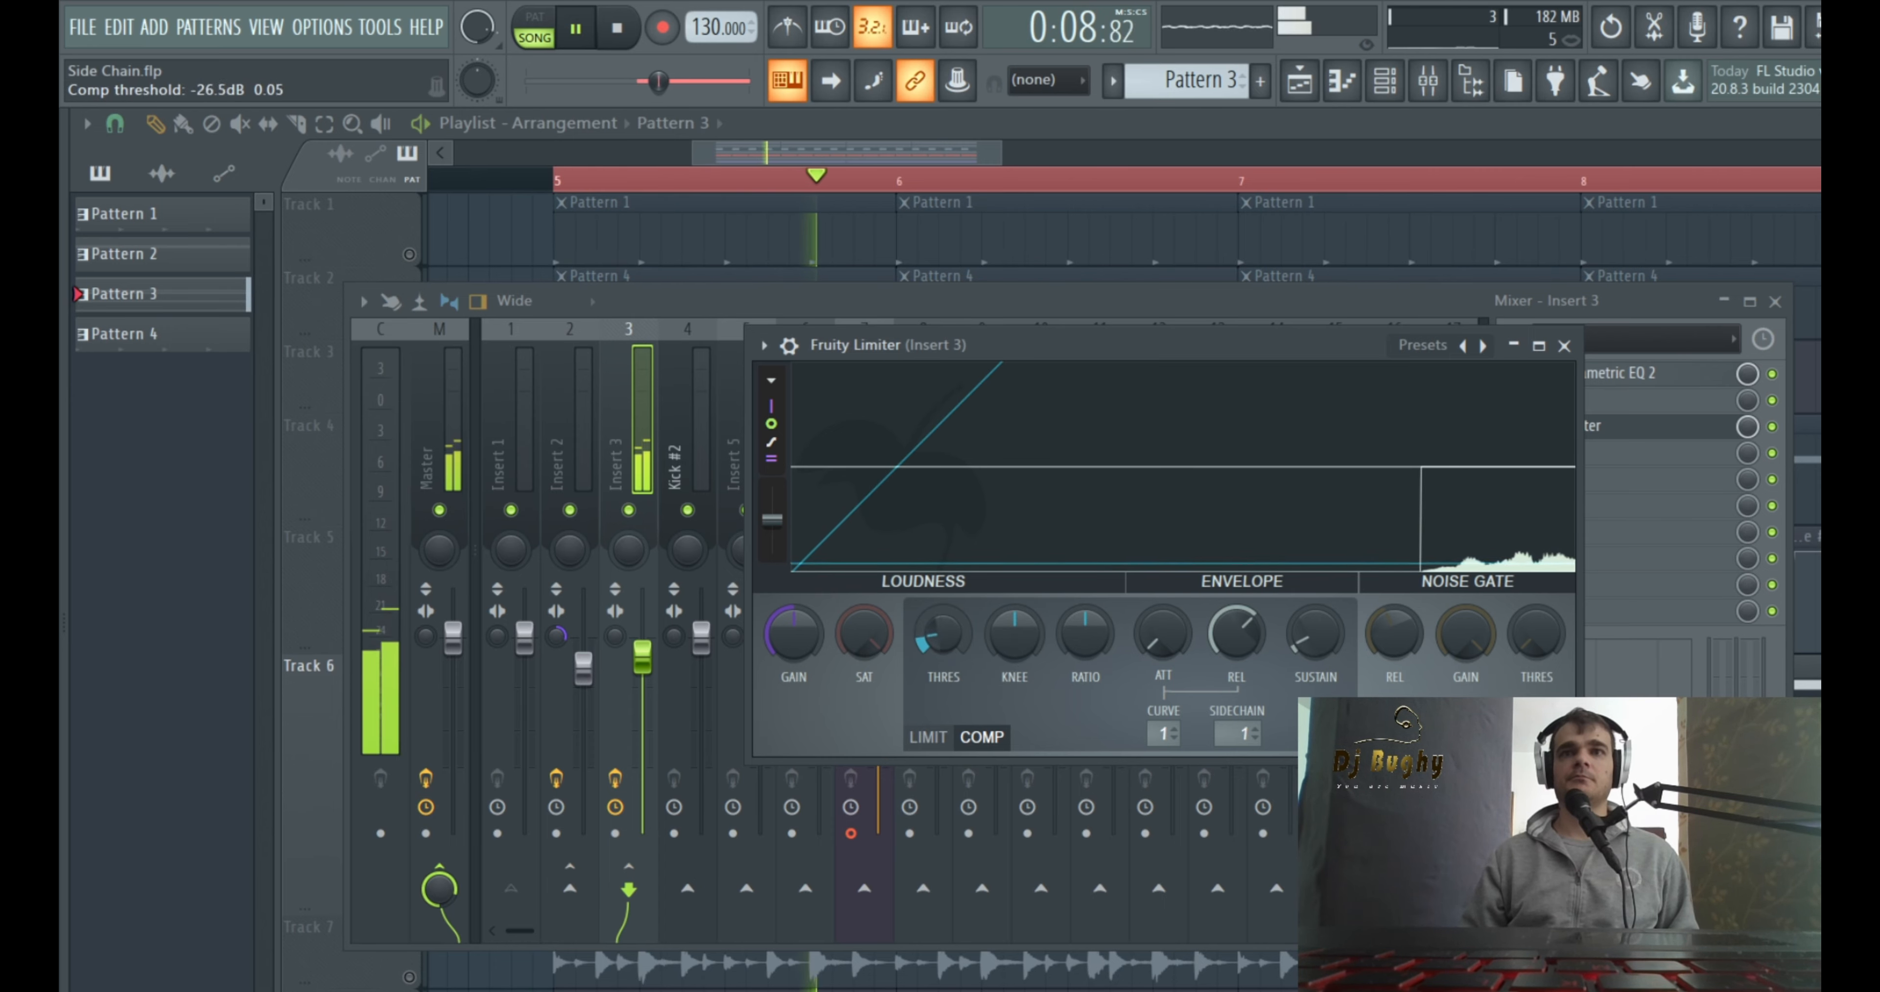
drag(1086, 642, 1086, 613)
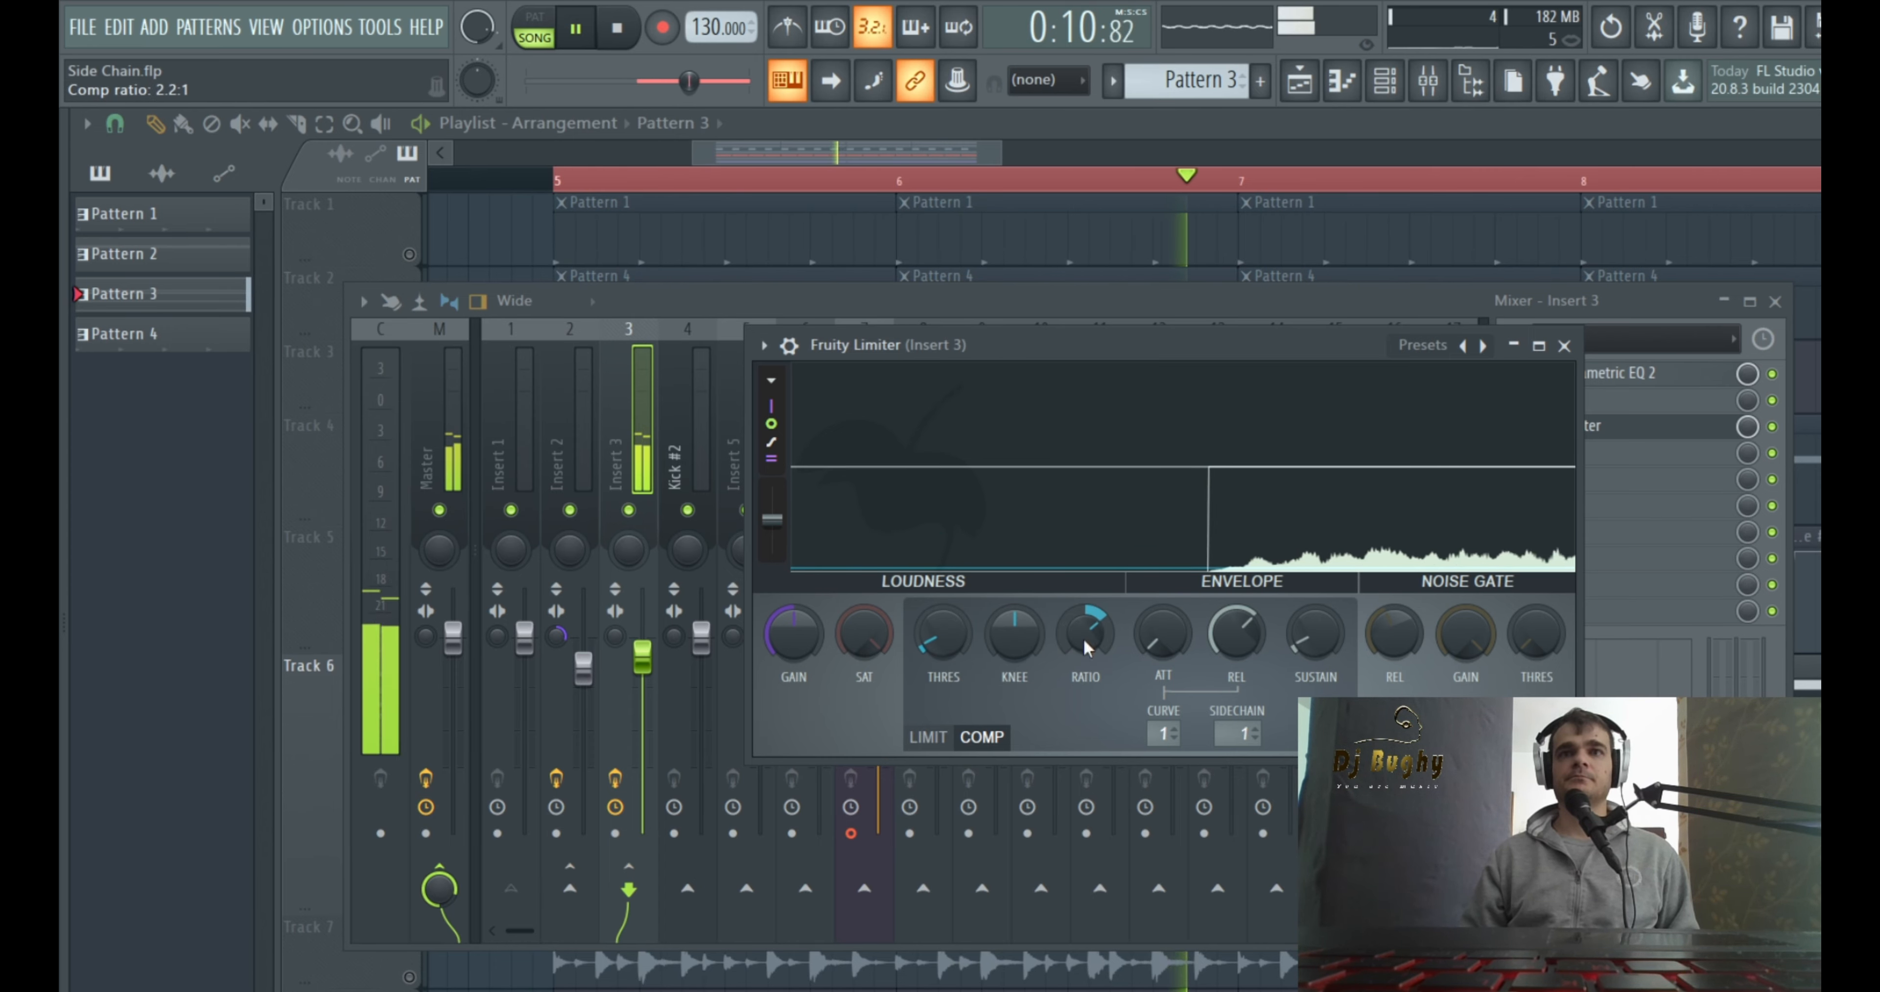
drag(994, 647, 995, 613)
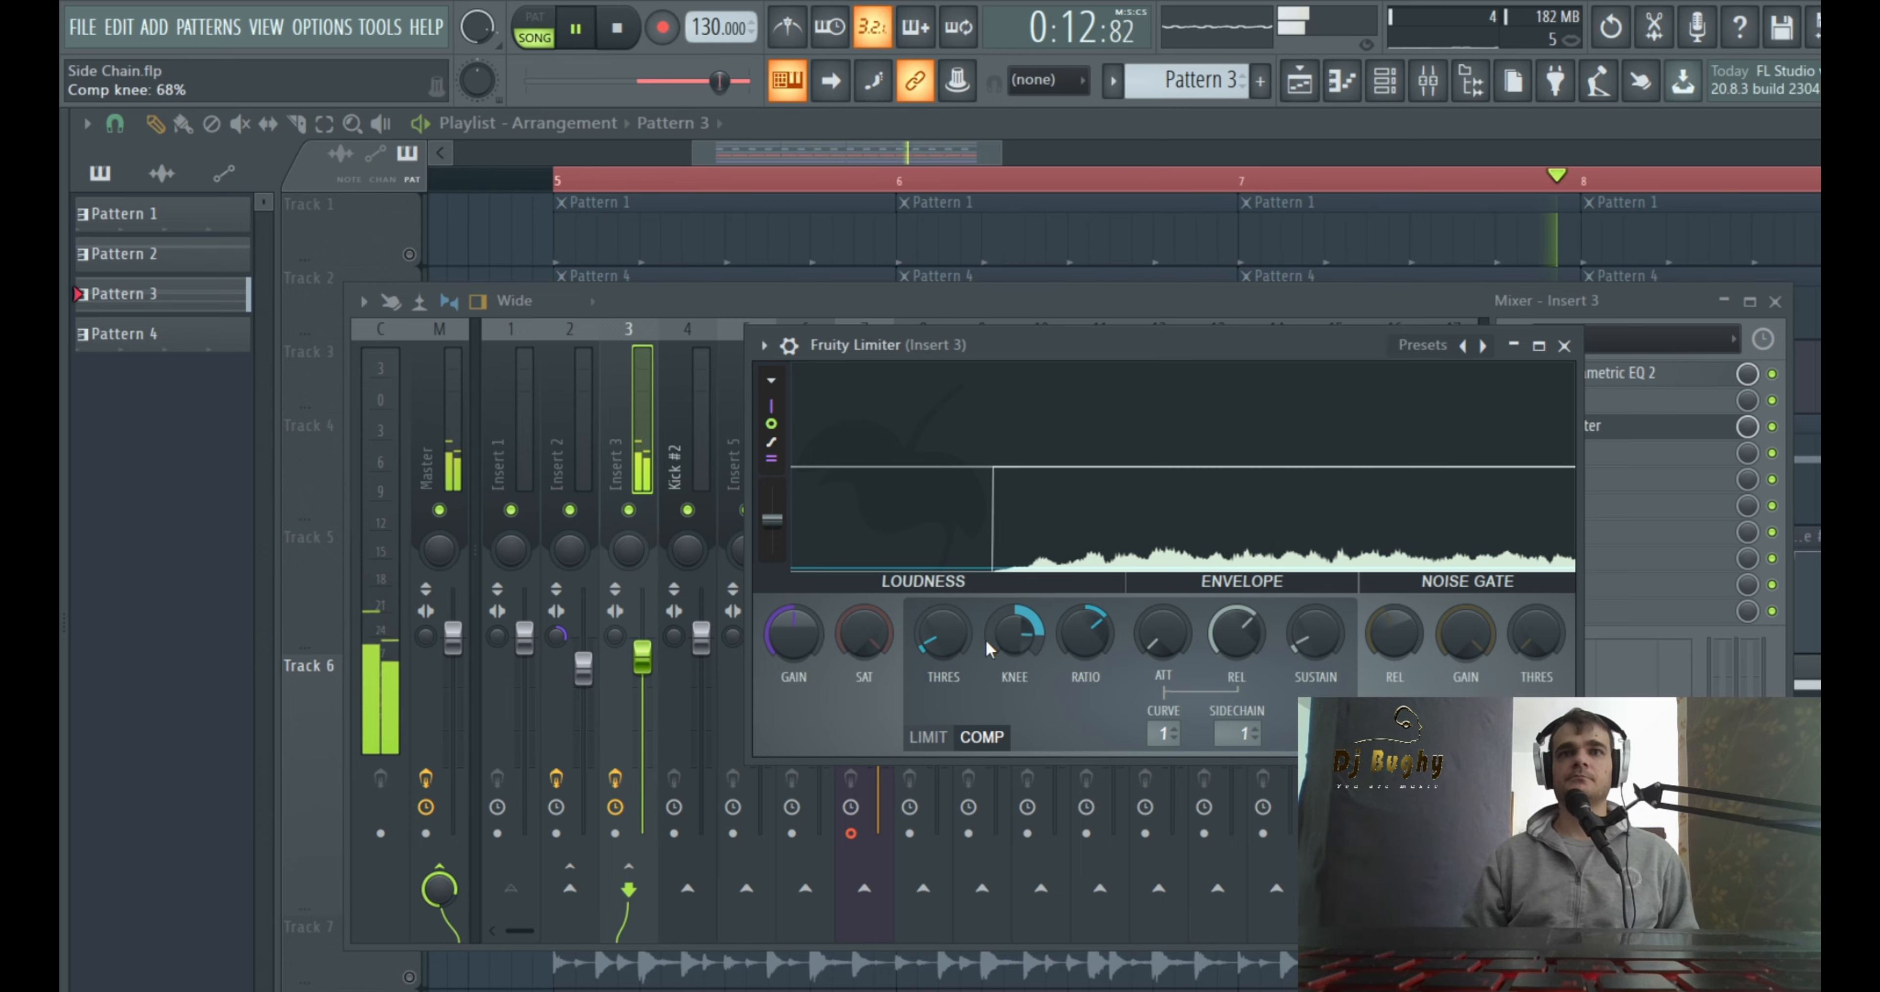
key(space)
click(1564, 345)
key(F9)
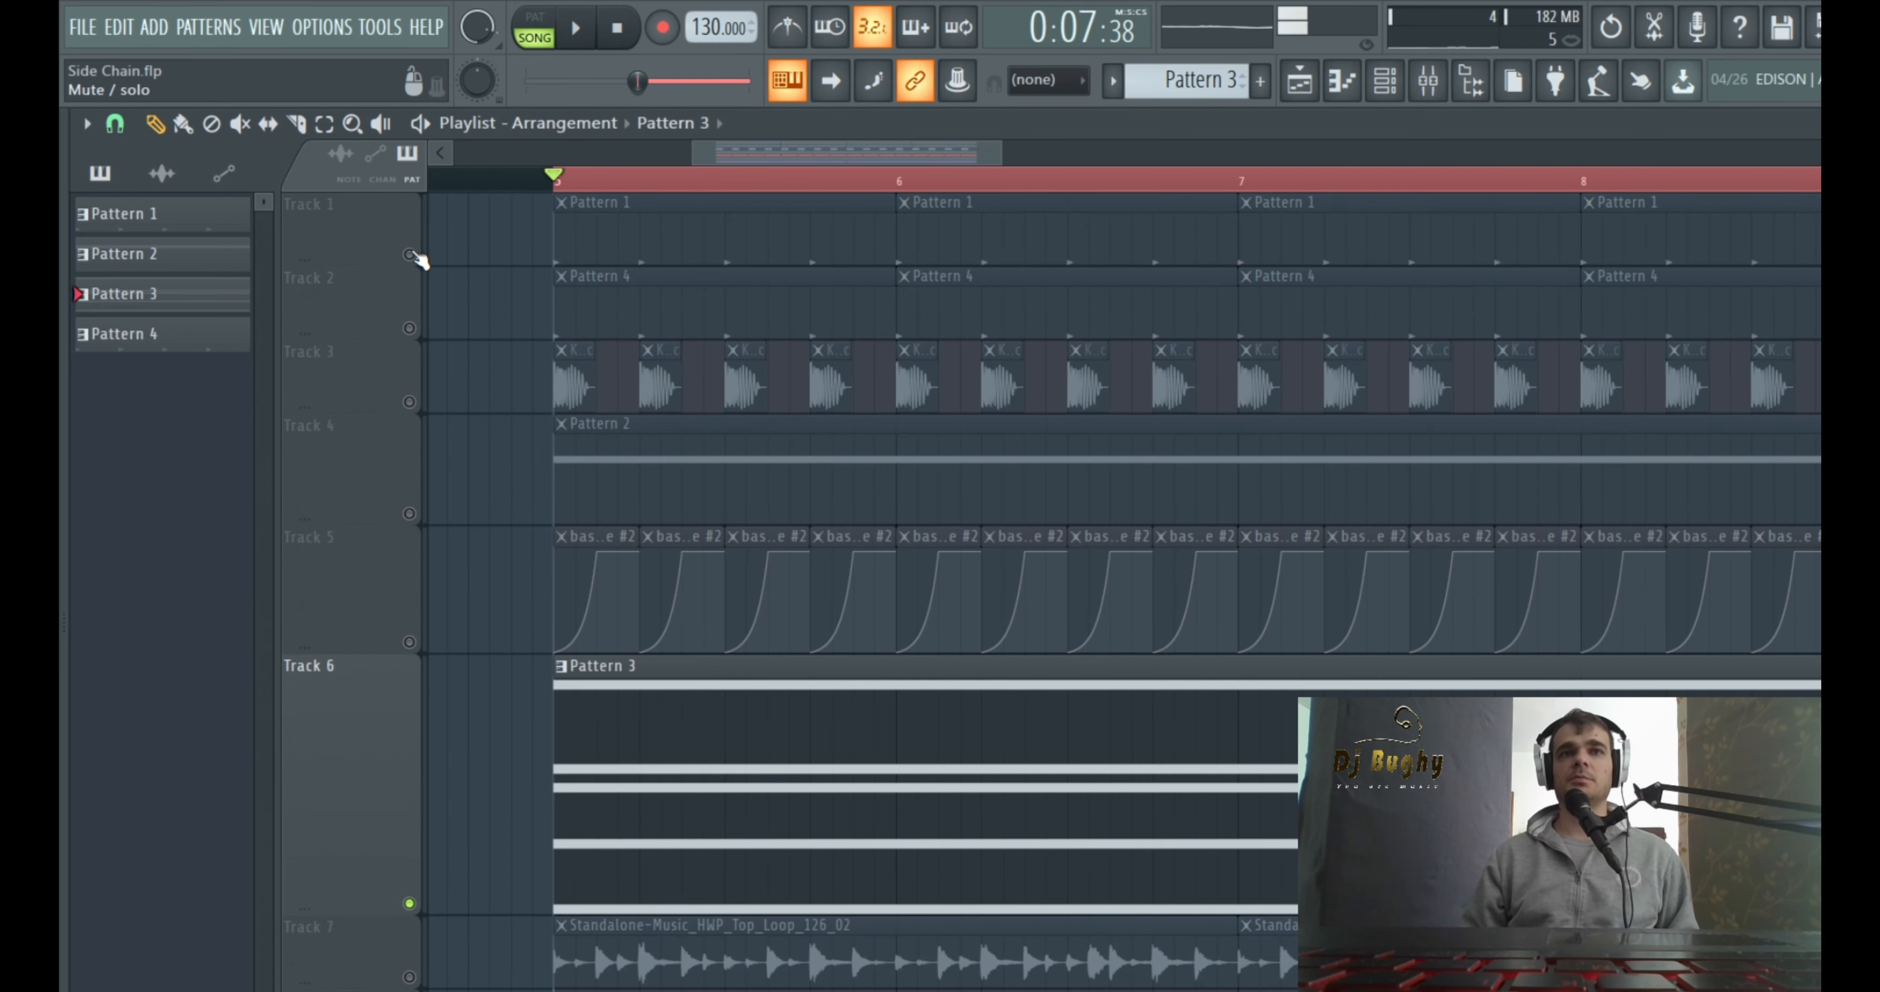
Unmute the Pattern 1 kick on Track 1 and play it with Insert 3's Fruity Limiter open
click(409, 255)
click(1430, 84)
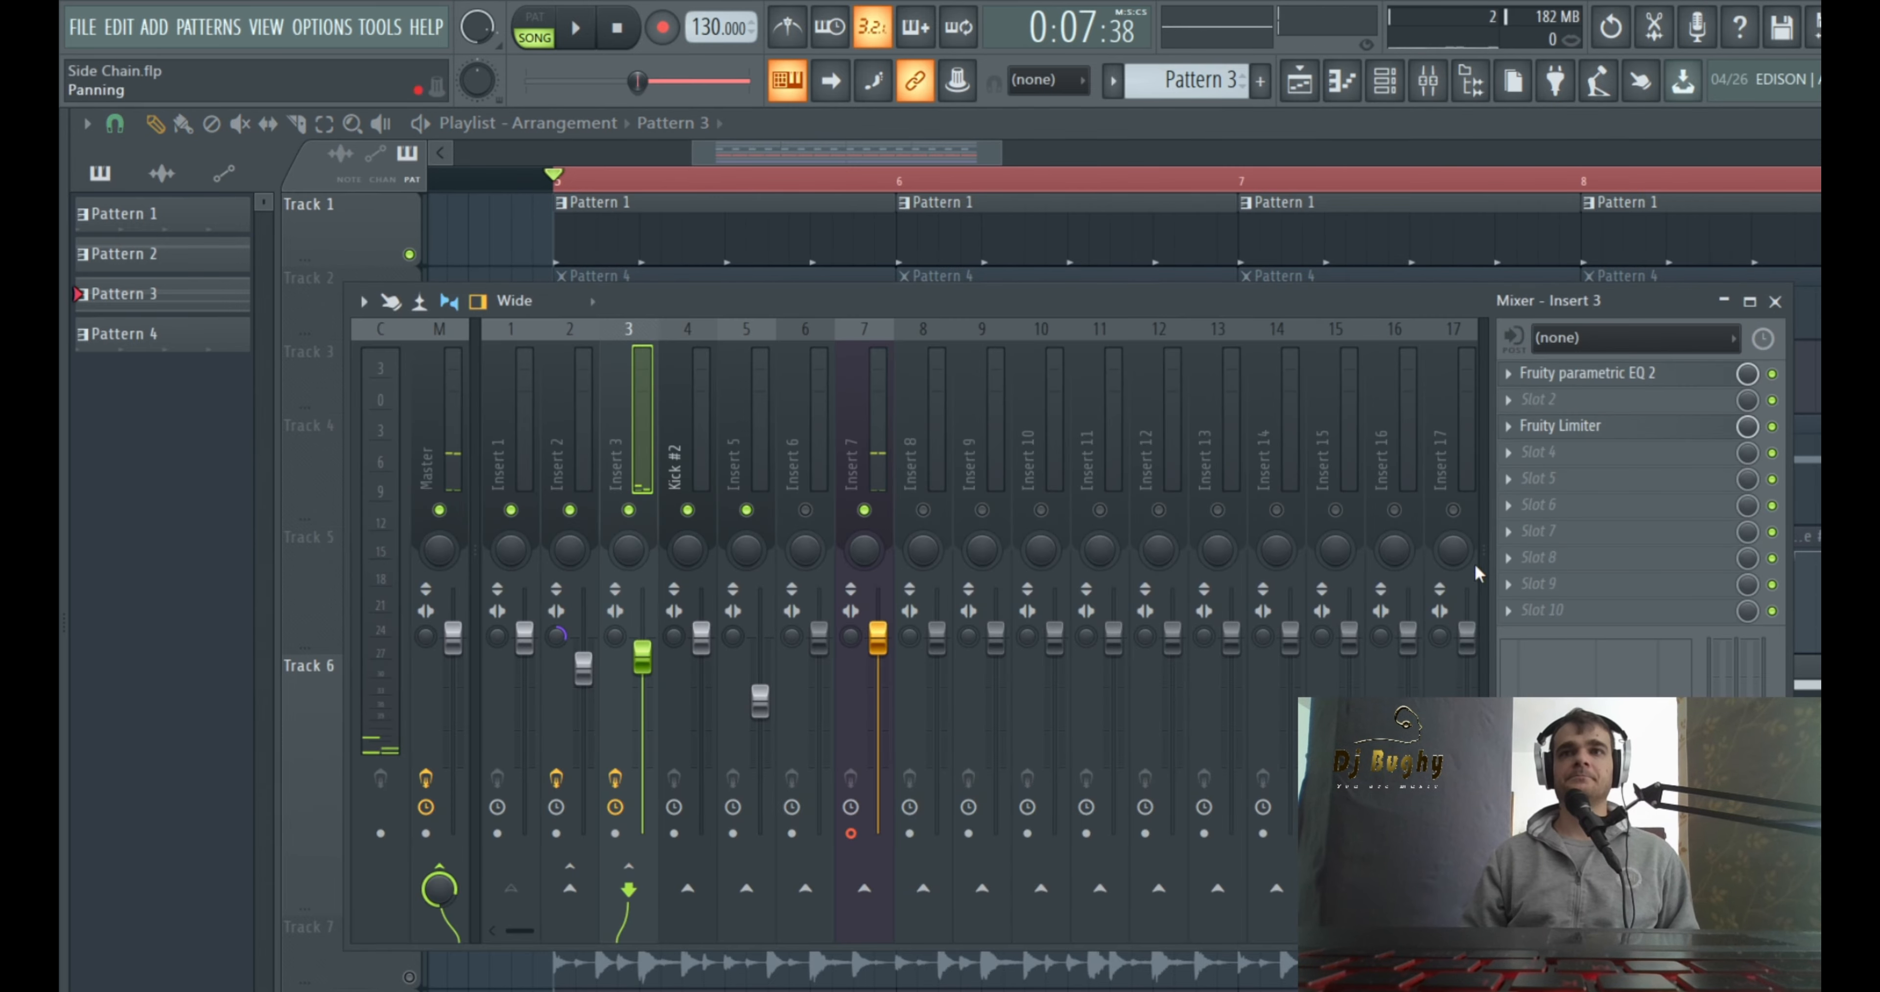
click(1596, 432)
key(space)
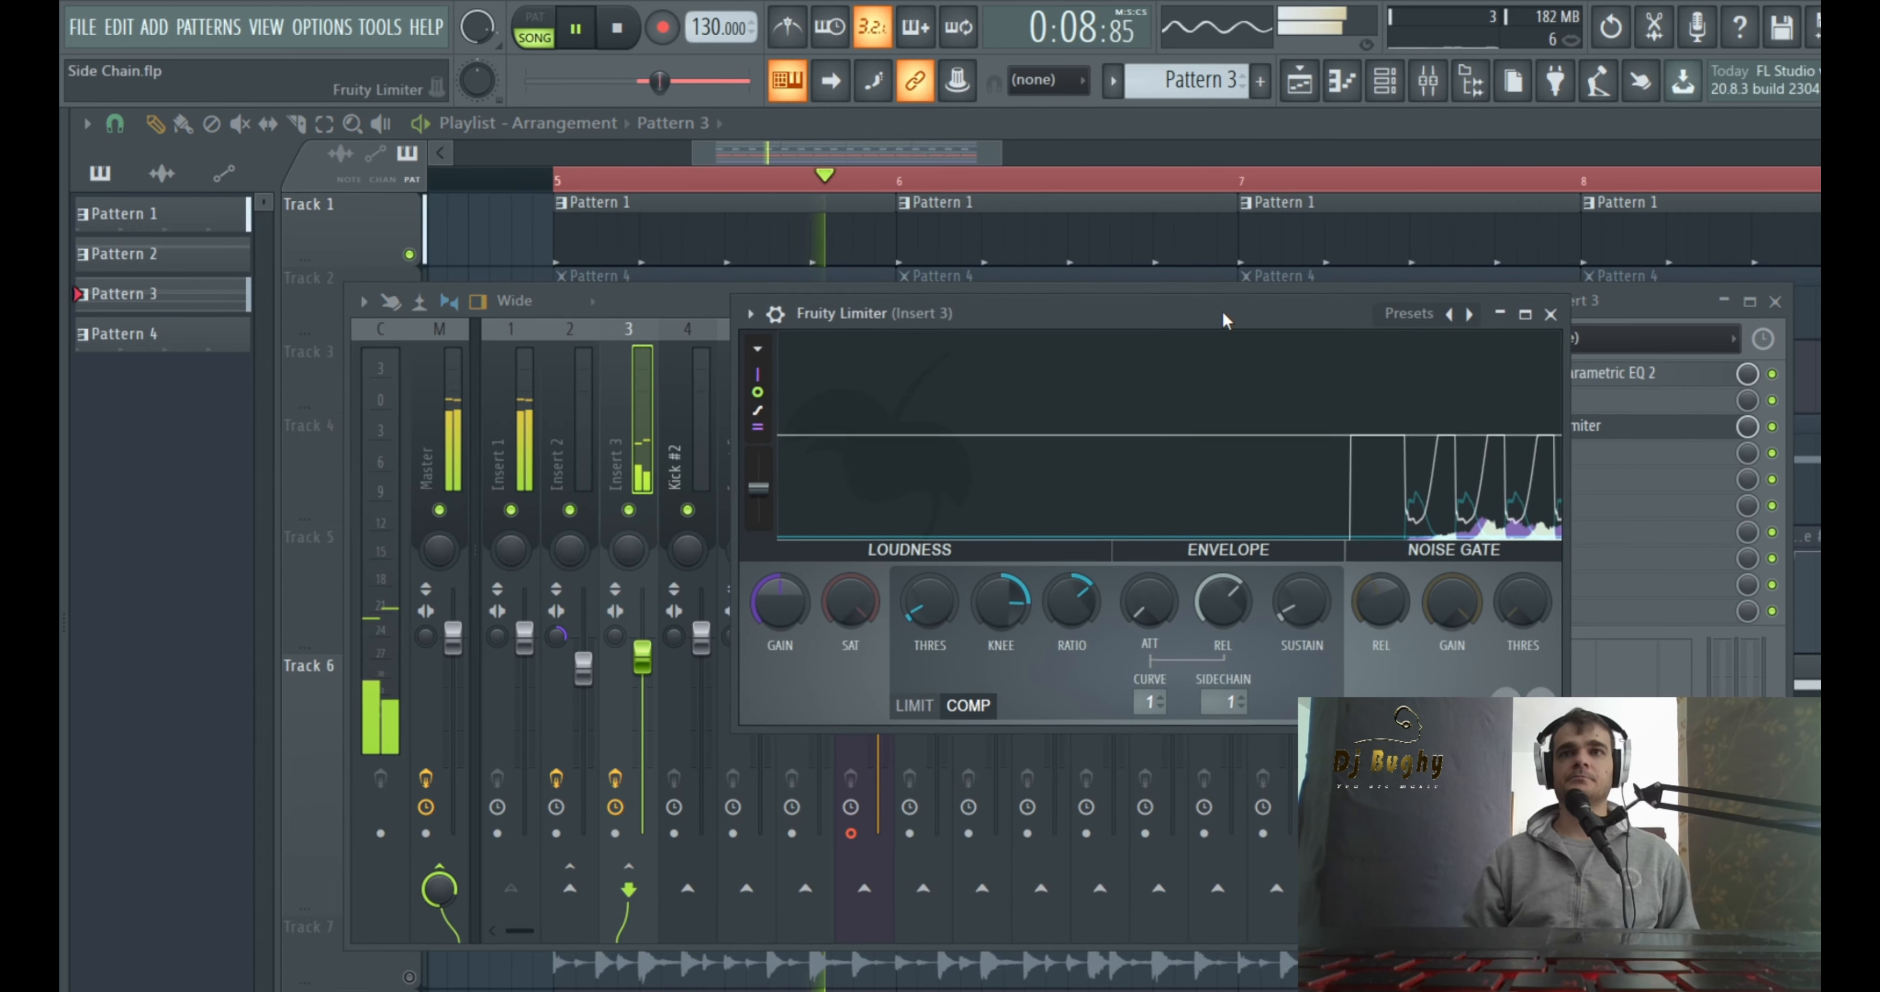
Raise the limiter's compressor attack slightly and set its release to about 534 ms during playback, then stop and close it
drag(1225, 320, 1197, 320)
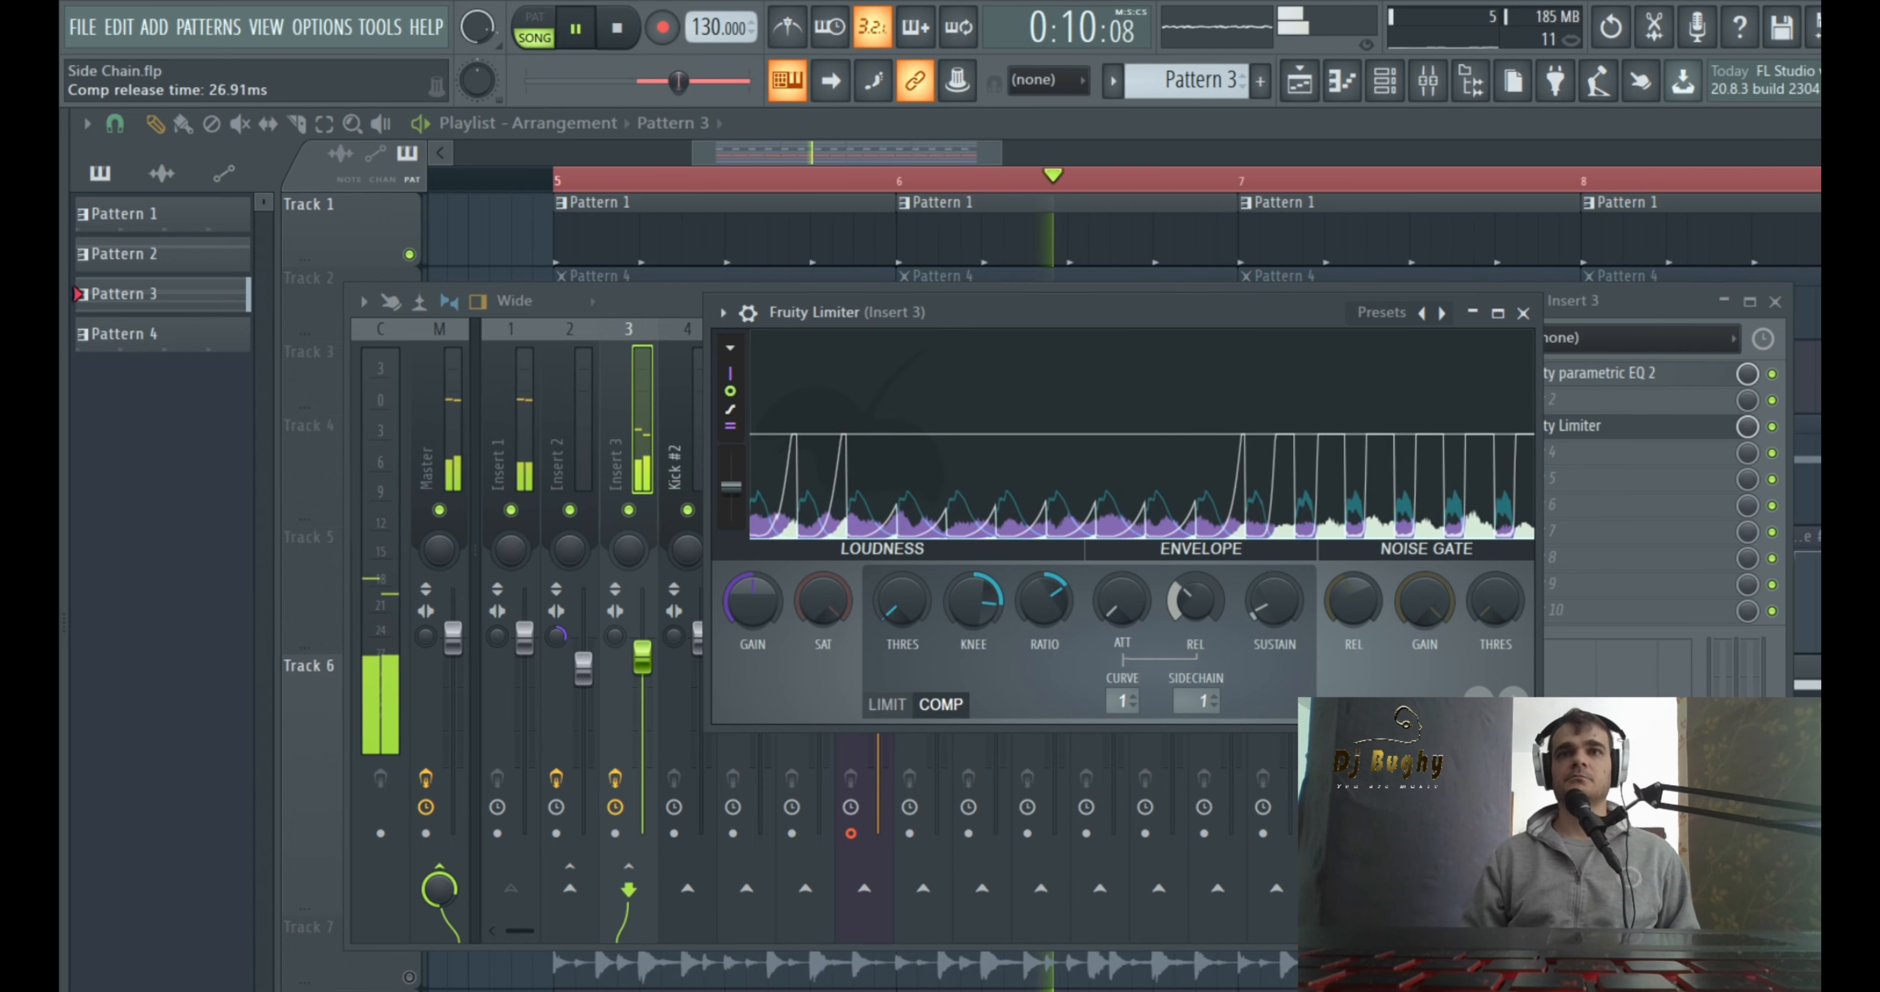
mouse_move(1195, 600)
mouse_down()
mouse_move(1194, 576)
mouse_move(1122, 581)
mouse_move(1195, 591)
mouse_up()
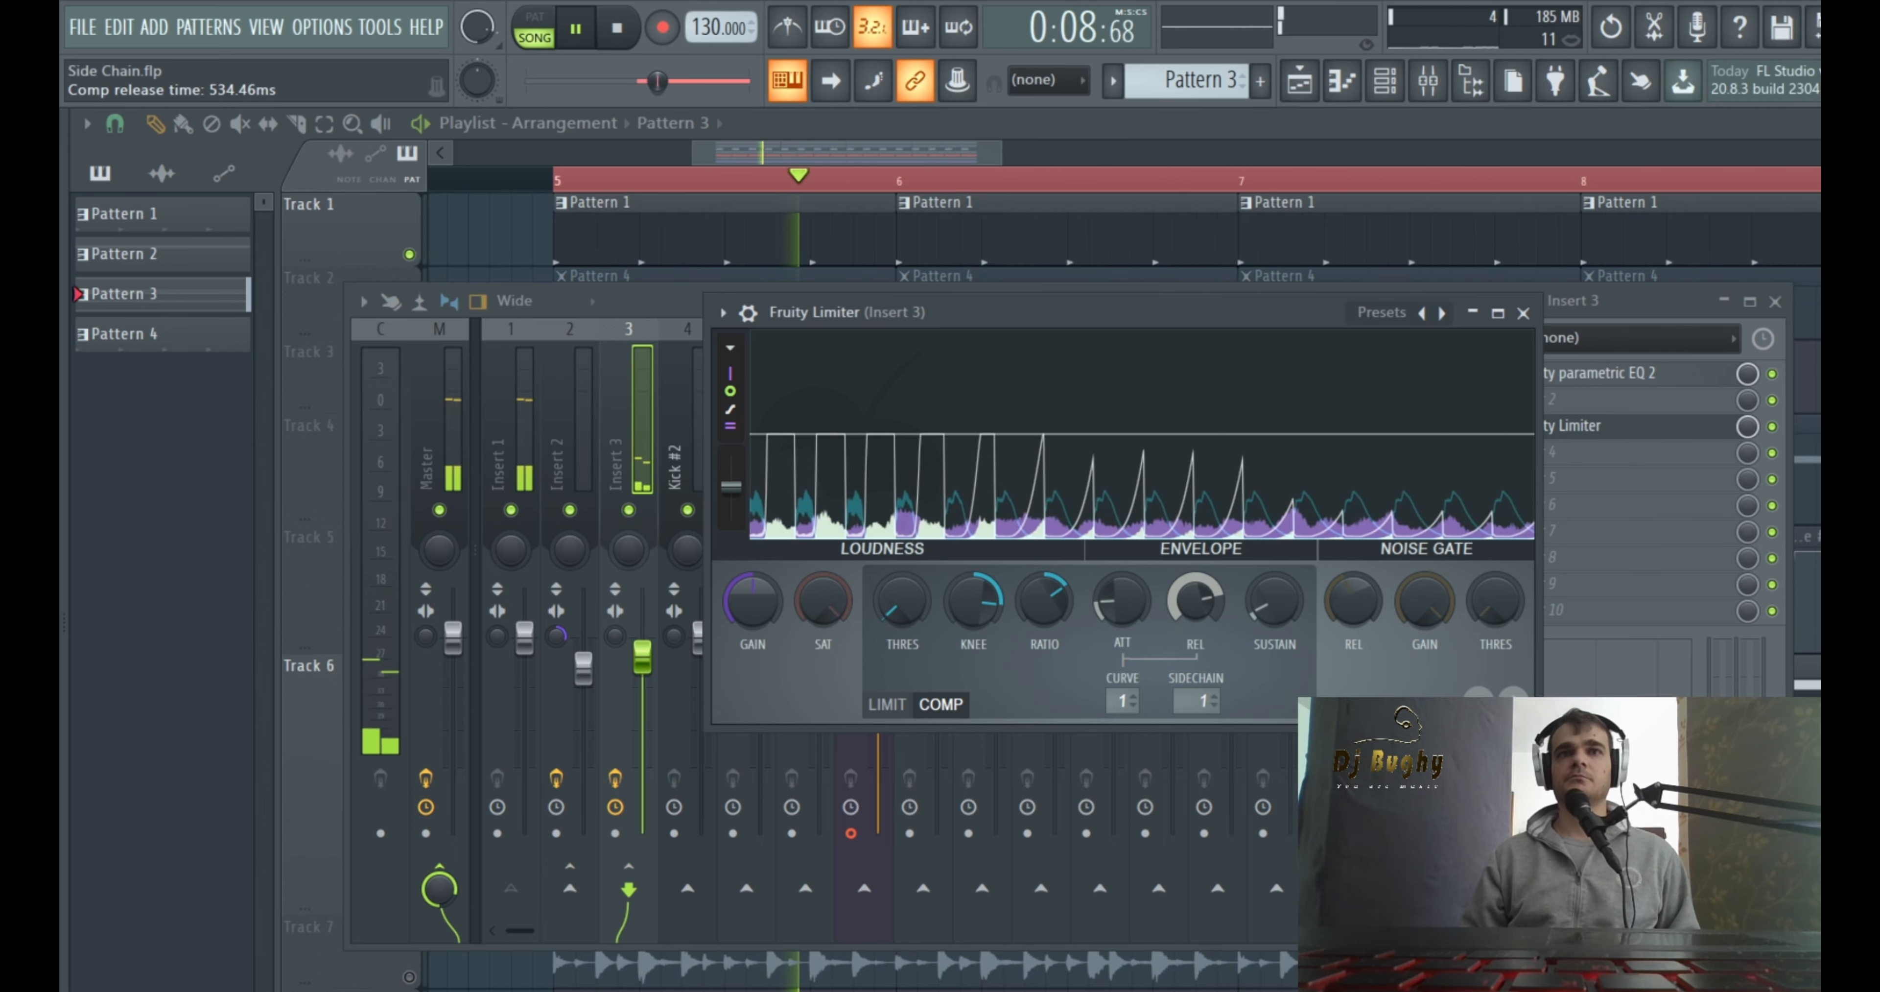
key(space)
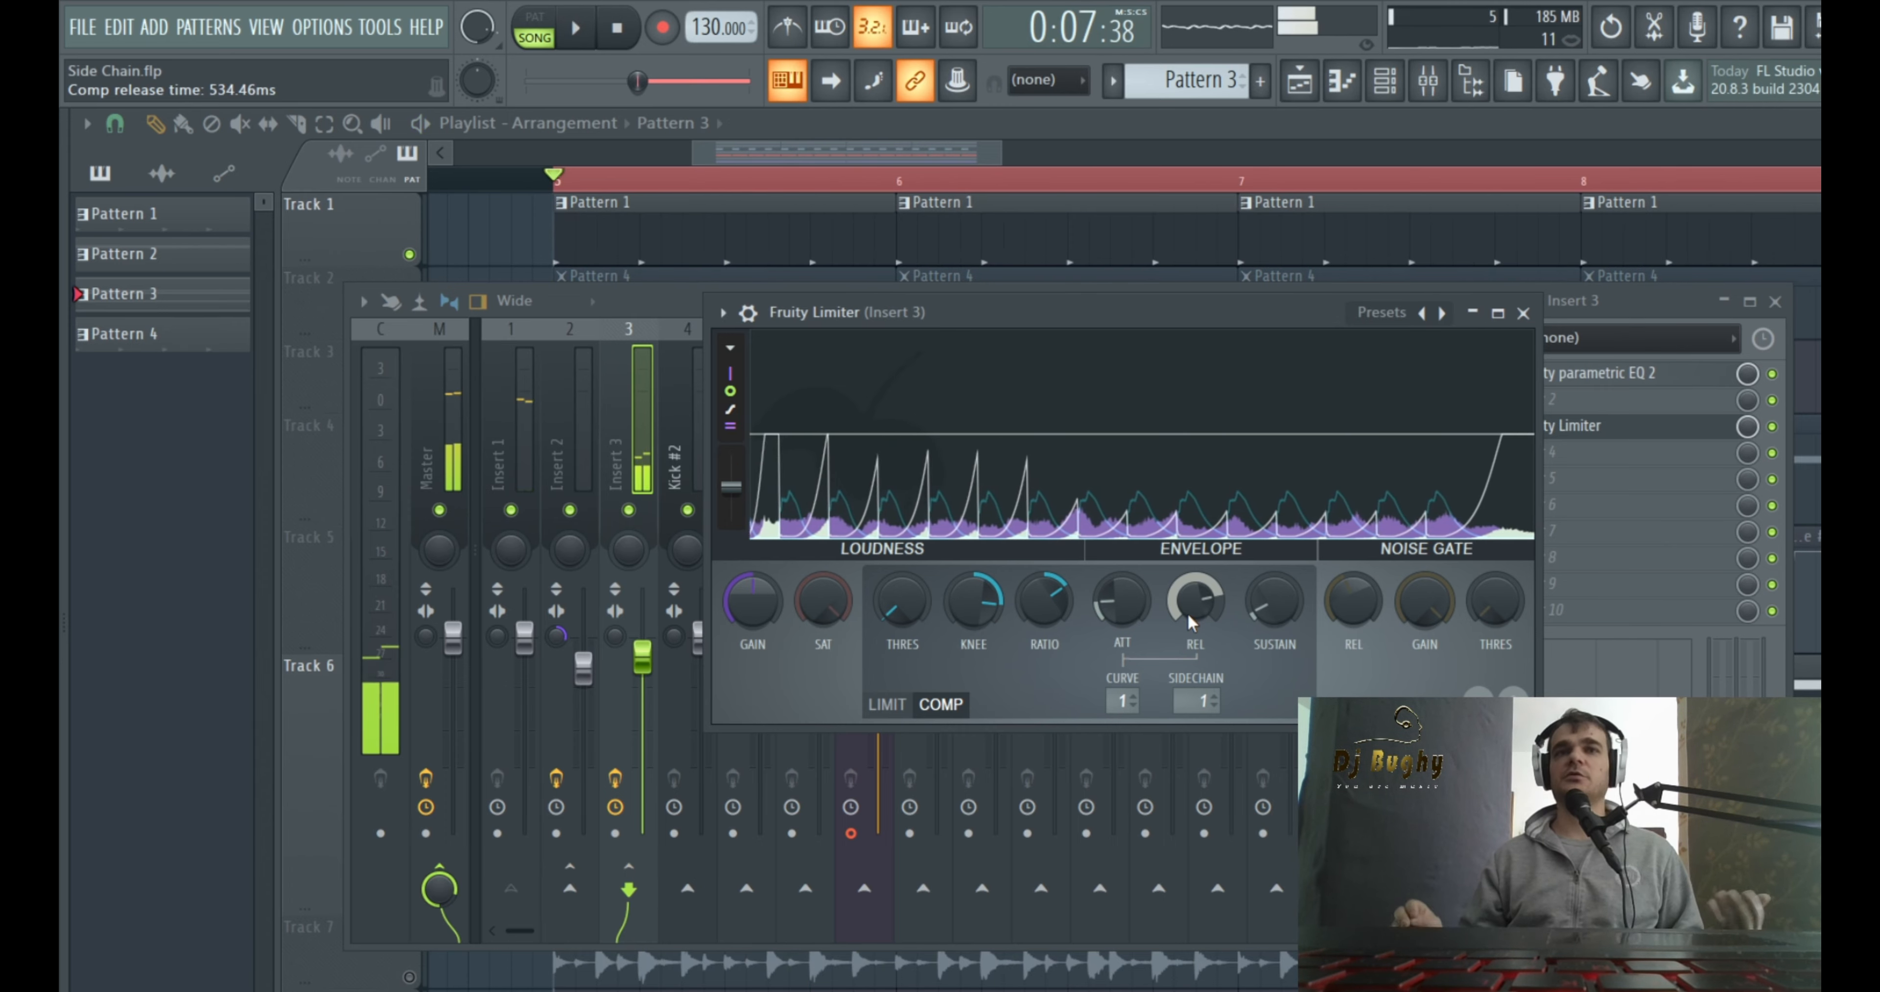
click(1524, 313)
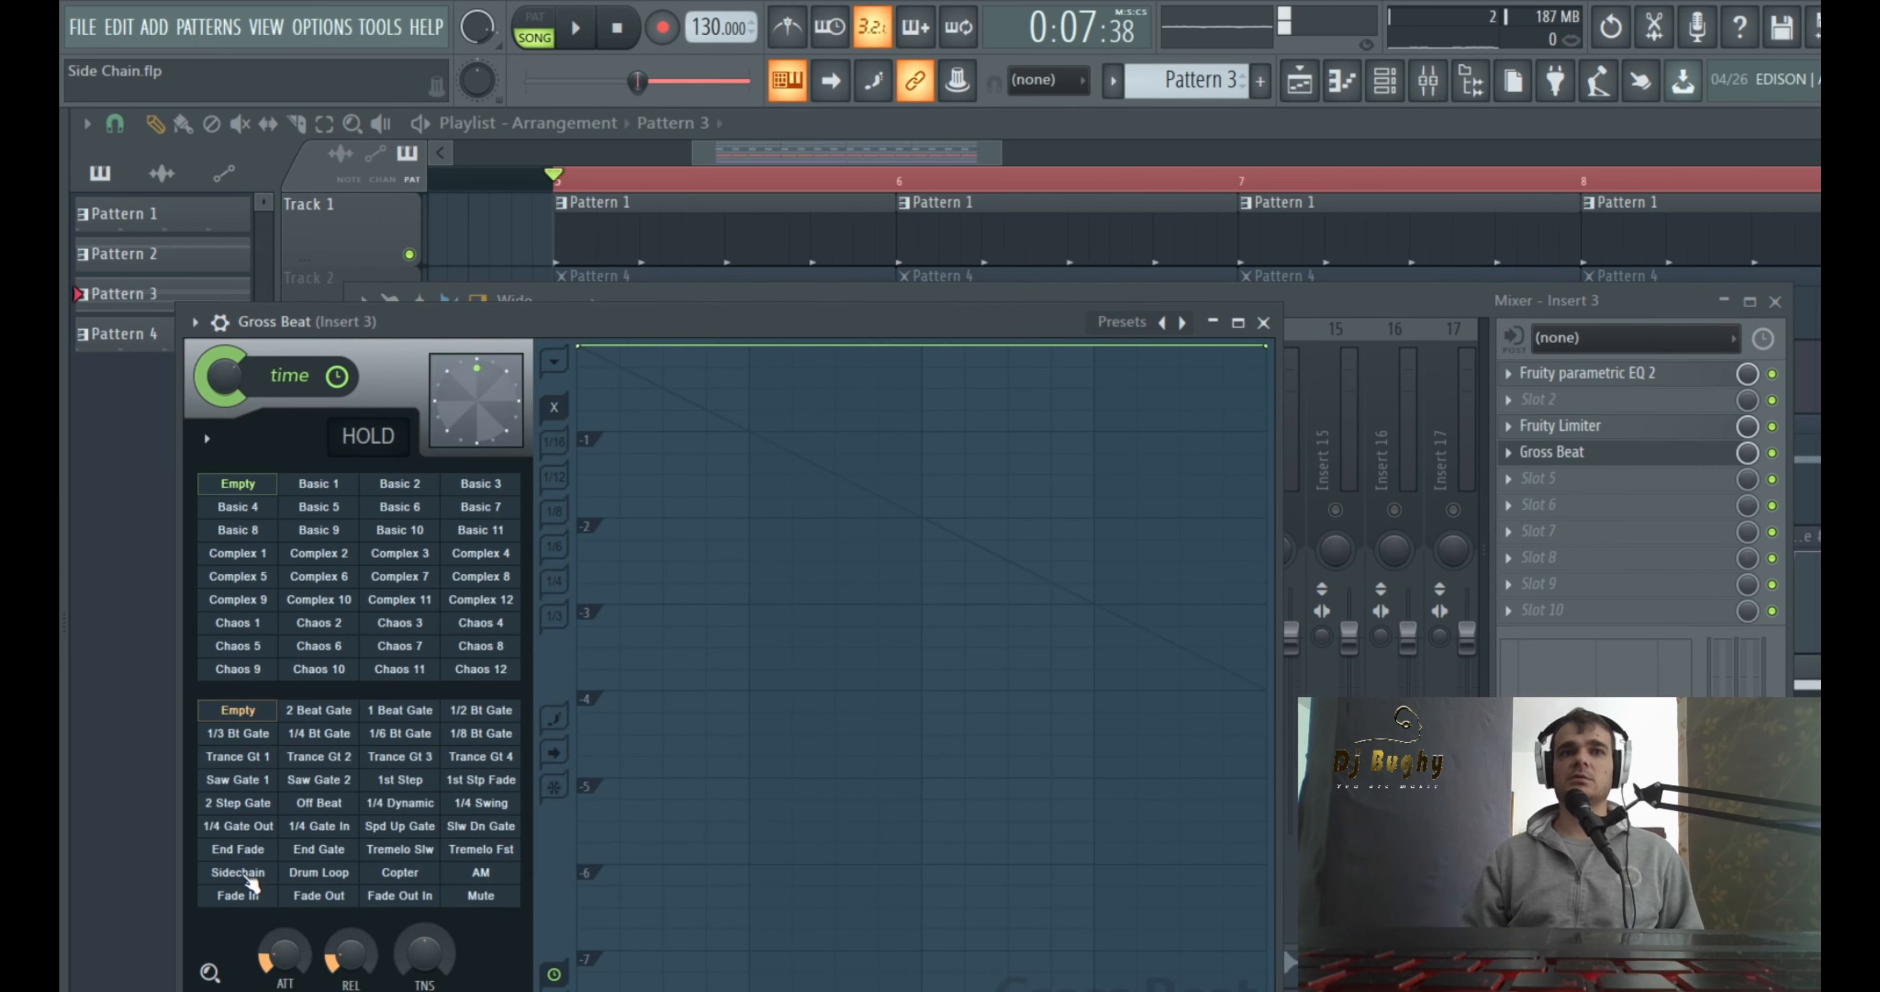
Apply Gross Beat's Sidechain volume preset on Insert 3 with Fruity Limiter disabled, and play the arrangement
click(247, 877)
click(1772, 426)
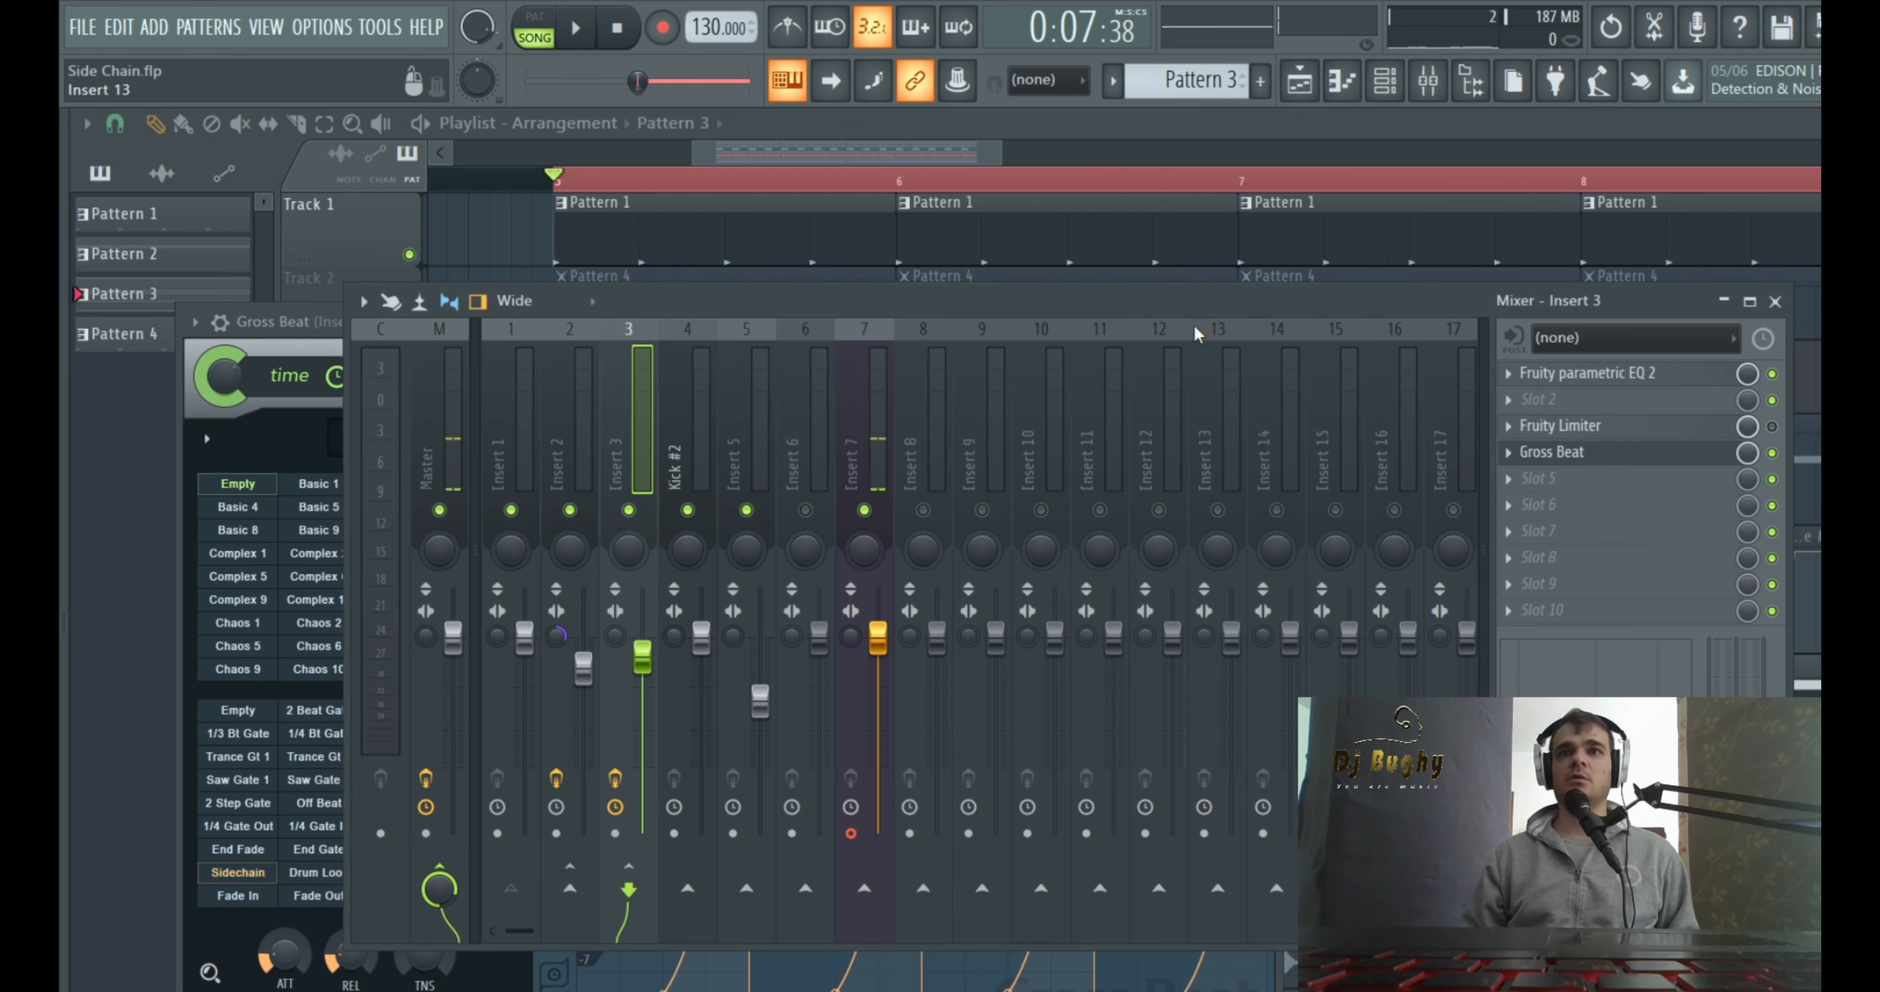
click(305, 337)
drag(778, 328, 1141, 306)
key(space)
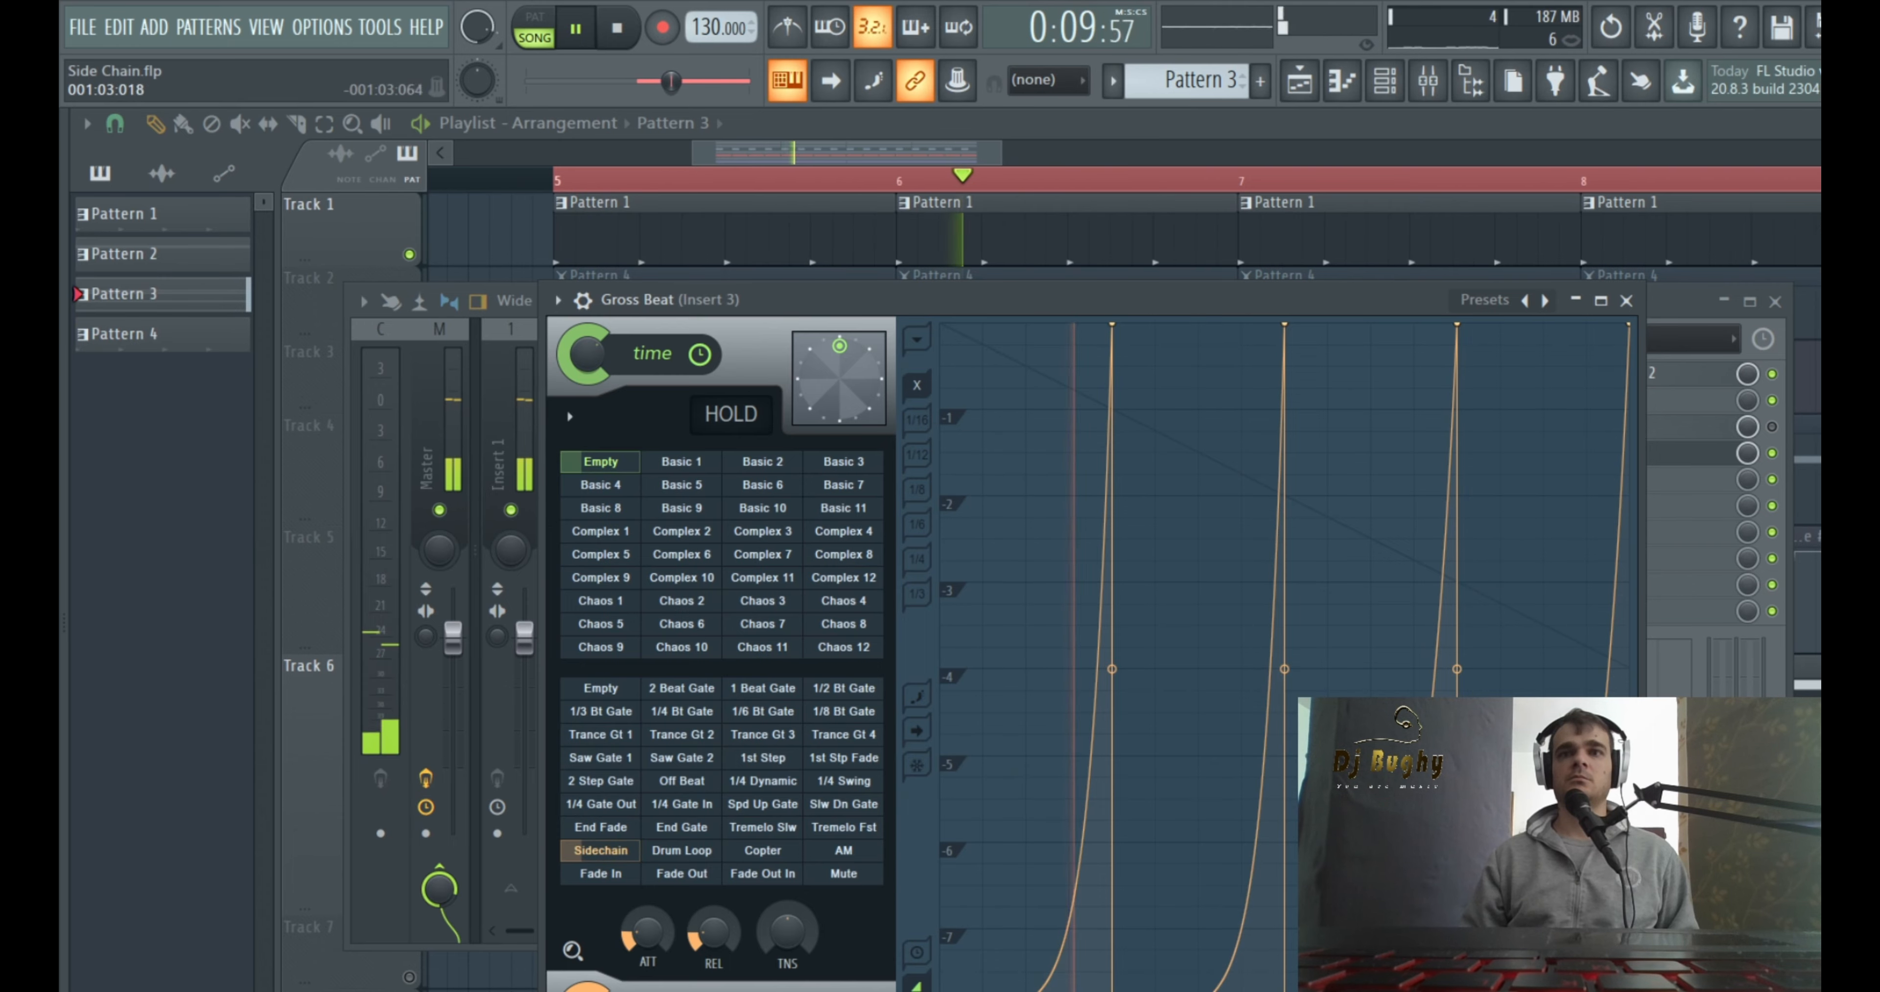
Adjust the attack, release and tension of Gross Beat's volume envelope while the Sidechain preset plays
drag(787, 931, 714, 884)
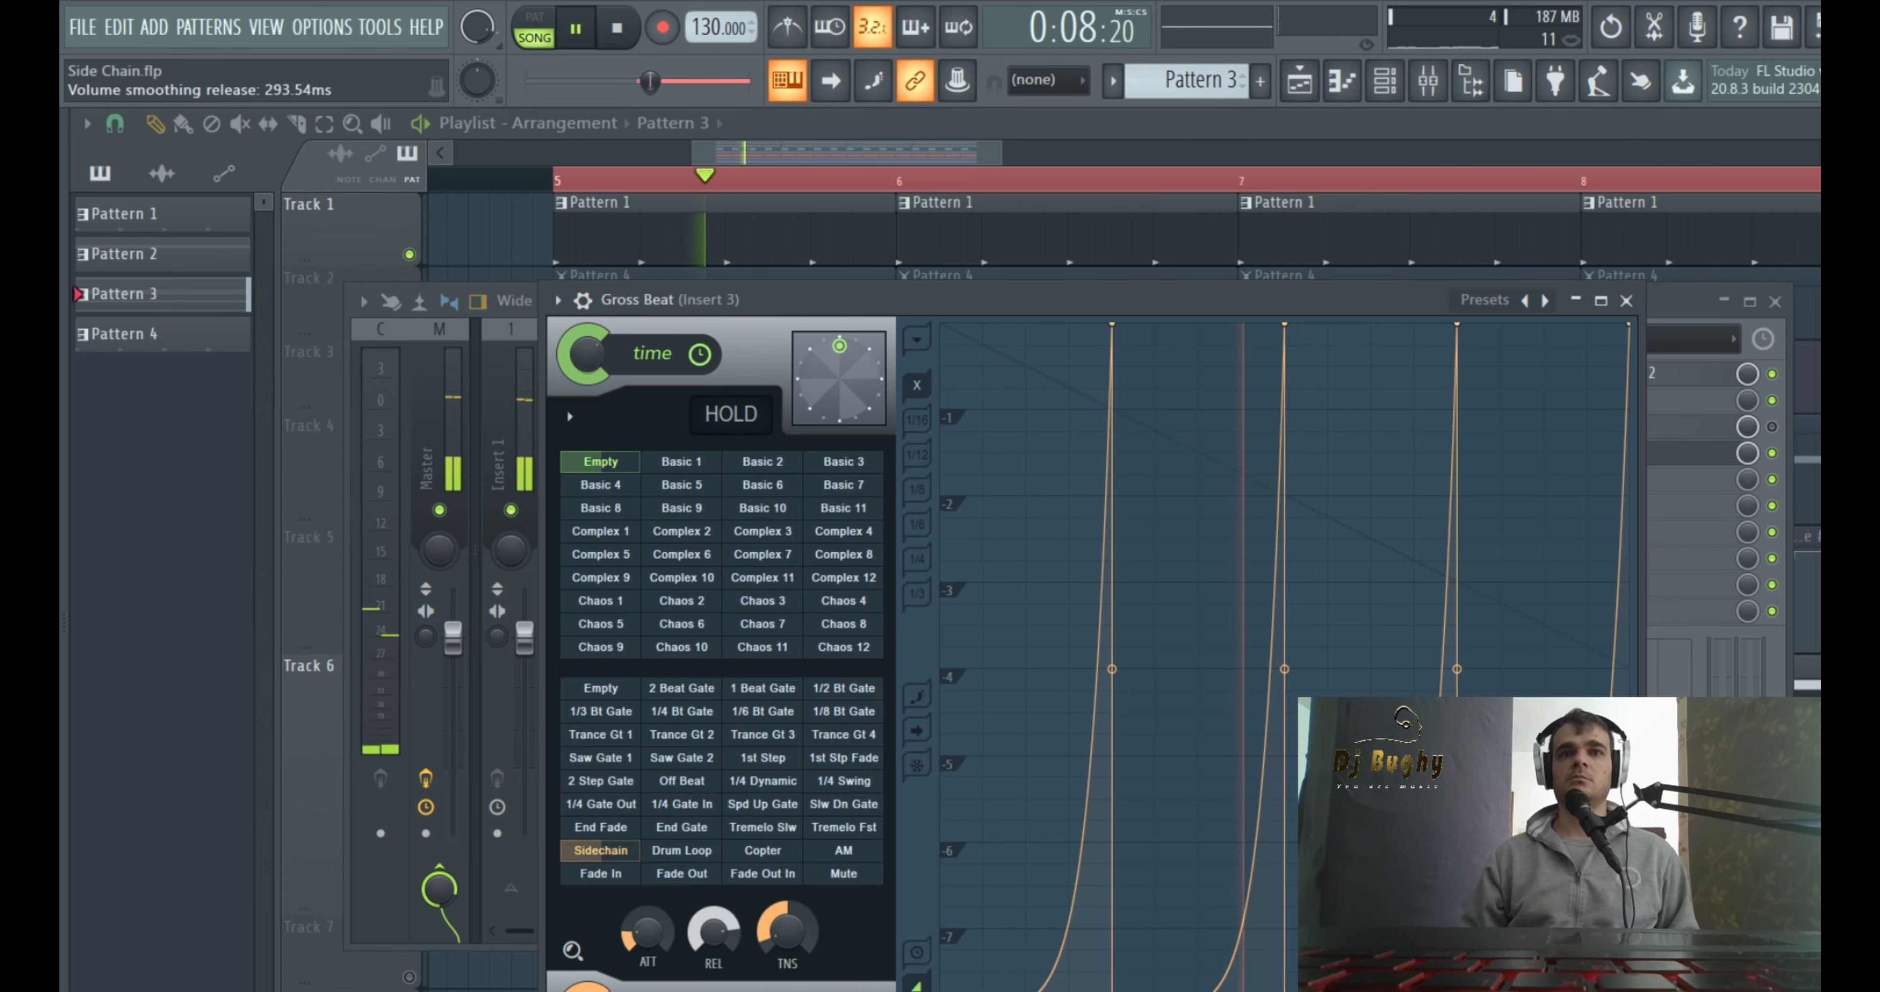
drag(647, 933, 648, 897)
drag(714, 933, 787, 868)
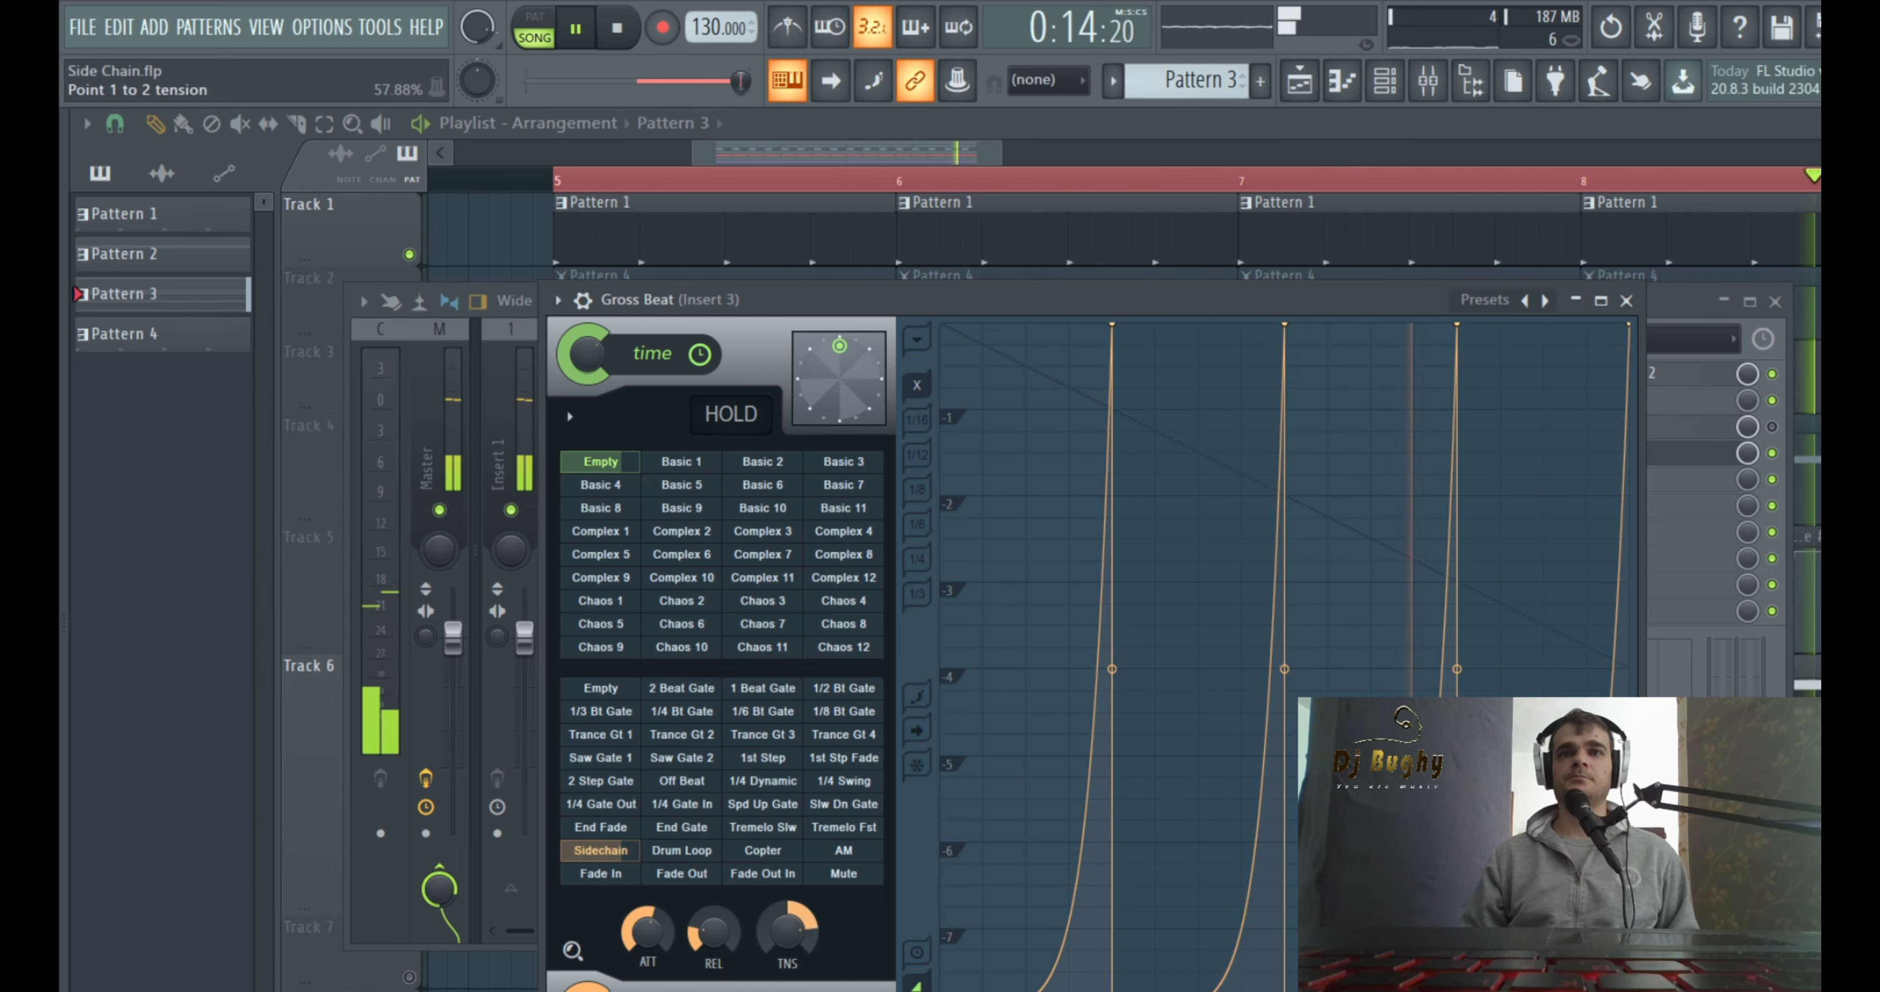
Reset the tension of all four rising curves in Gross Beat's Sidechain envelope to straight lines, and stop playback
right_click(1025, 991)
right_click(1199, 990)
right_click(1381, 990)
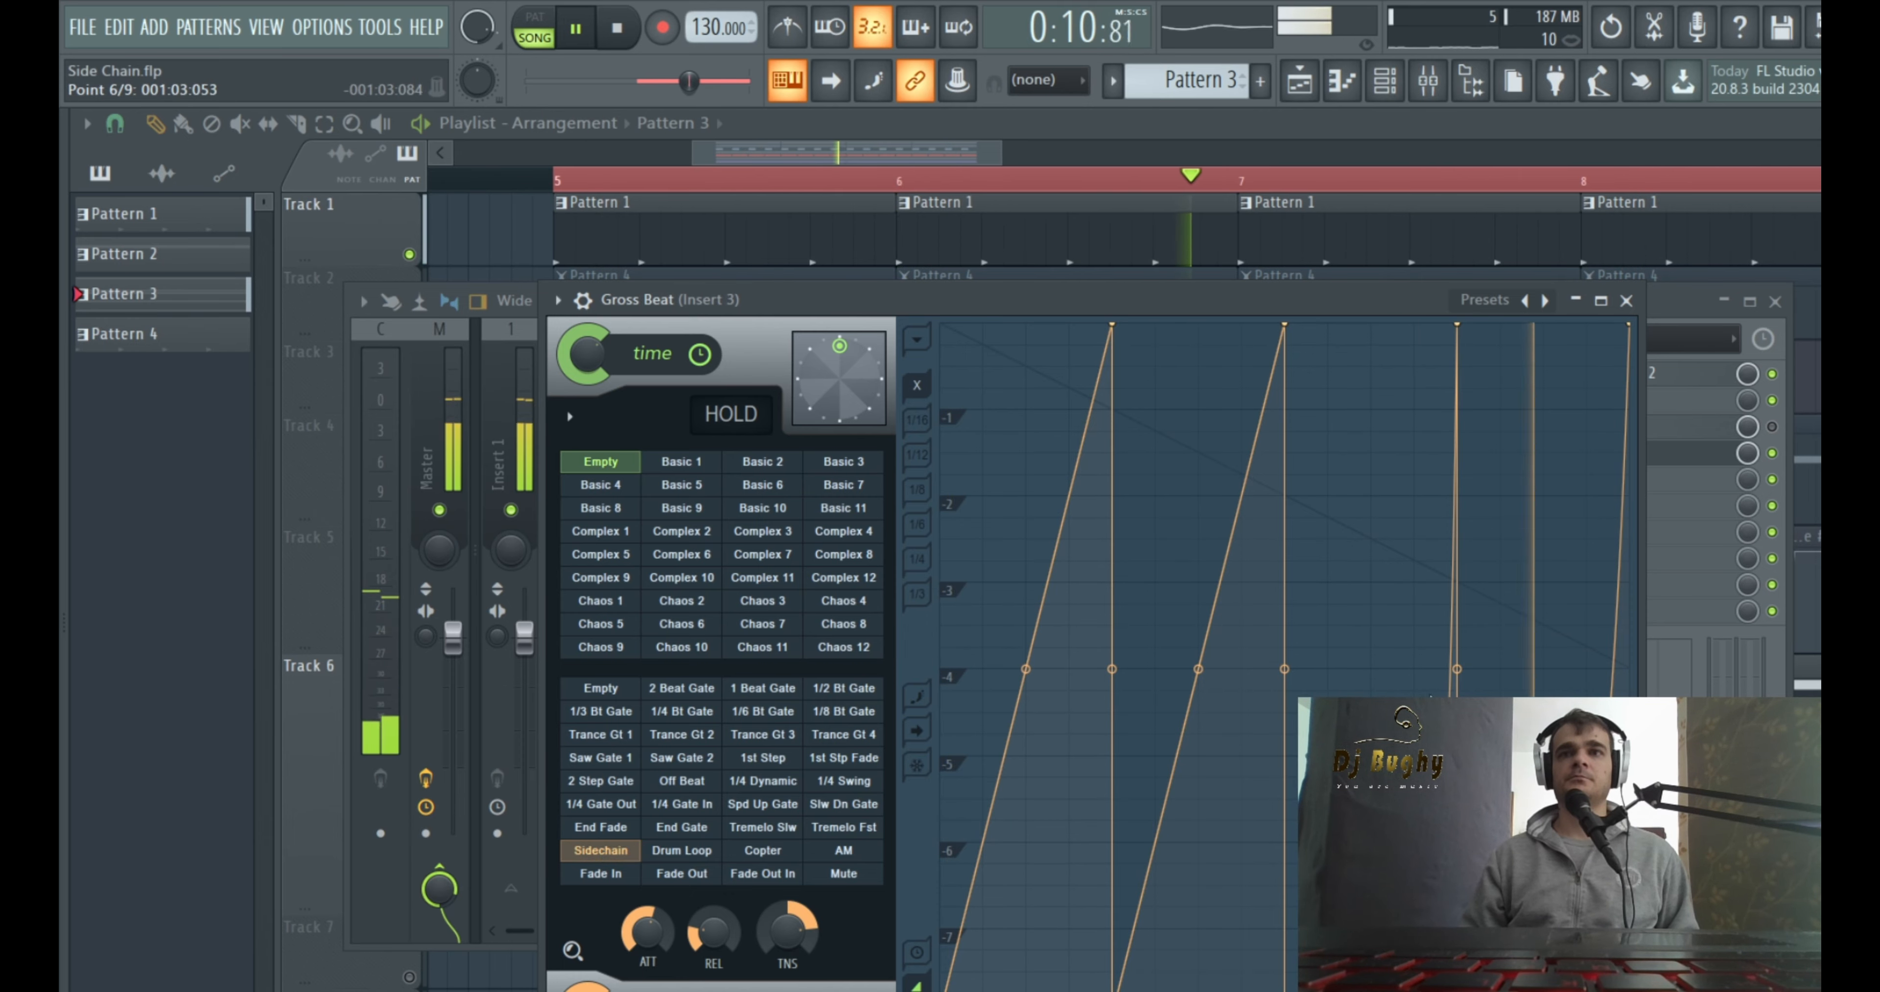
click(1434, 991)
right_click(1372, 991)
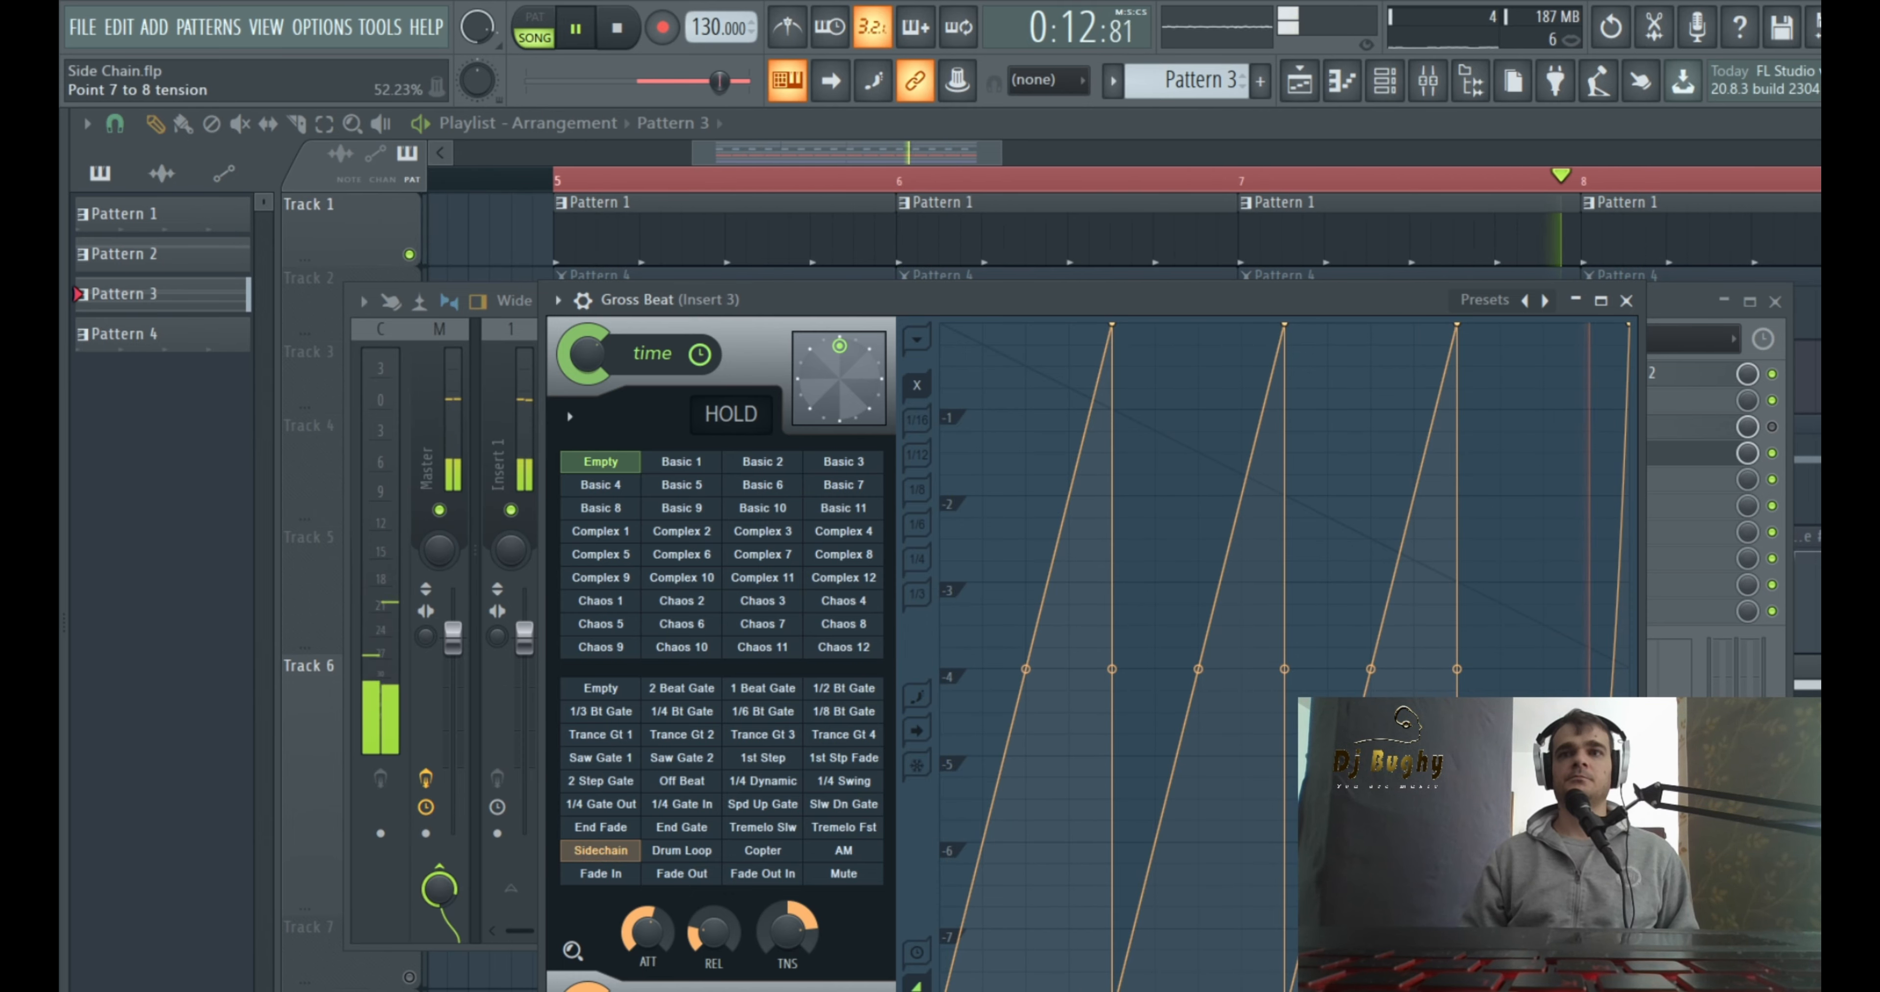
right_click(1543, 990)
key(space)
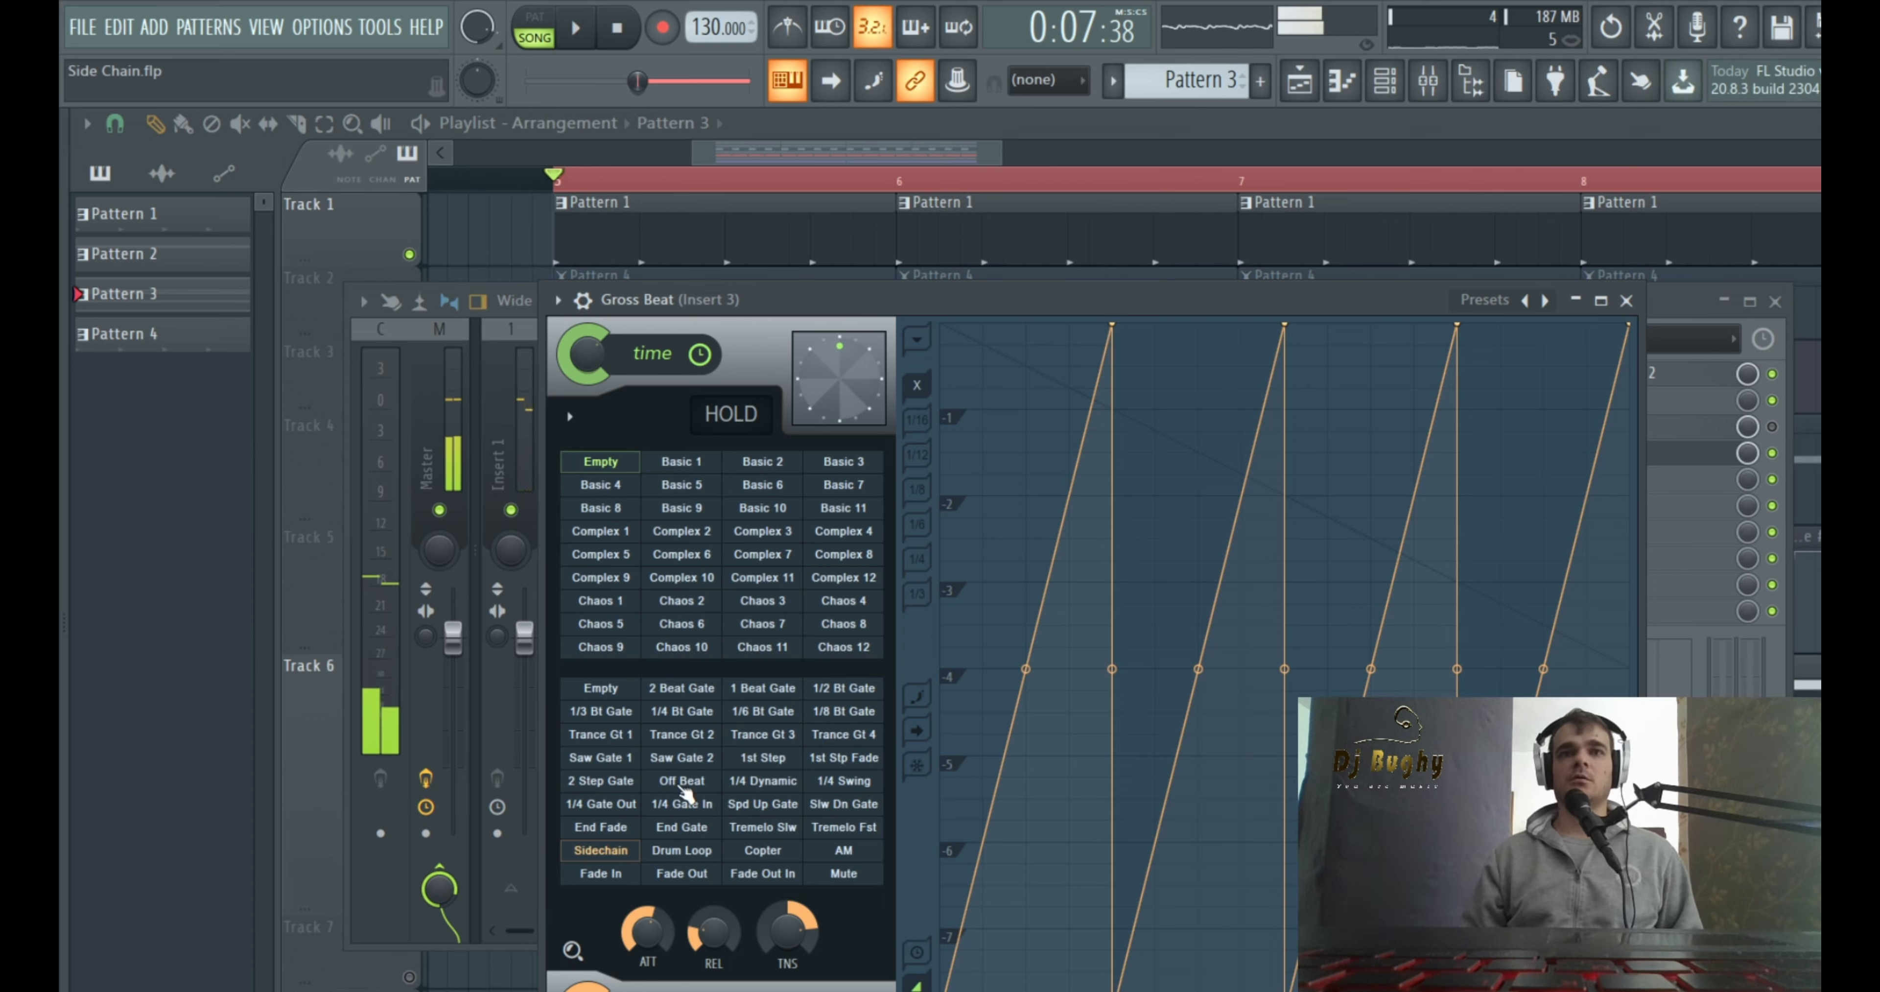
Try the Trance Gt 3 volume preset in Gross Beat, adjusting its envelope tension and smoothing release during playback
click(772, 741)
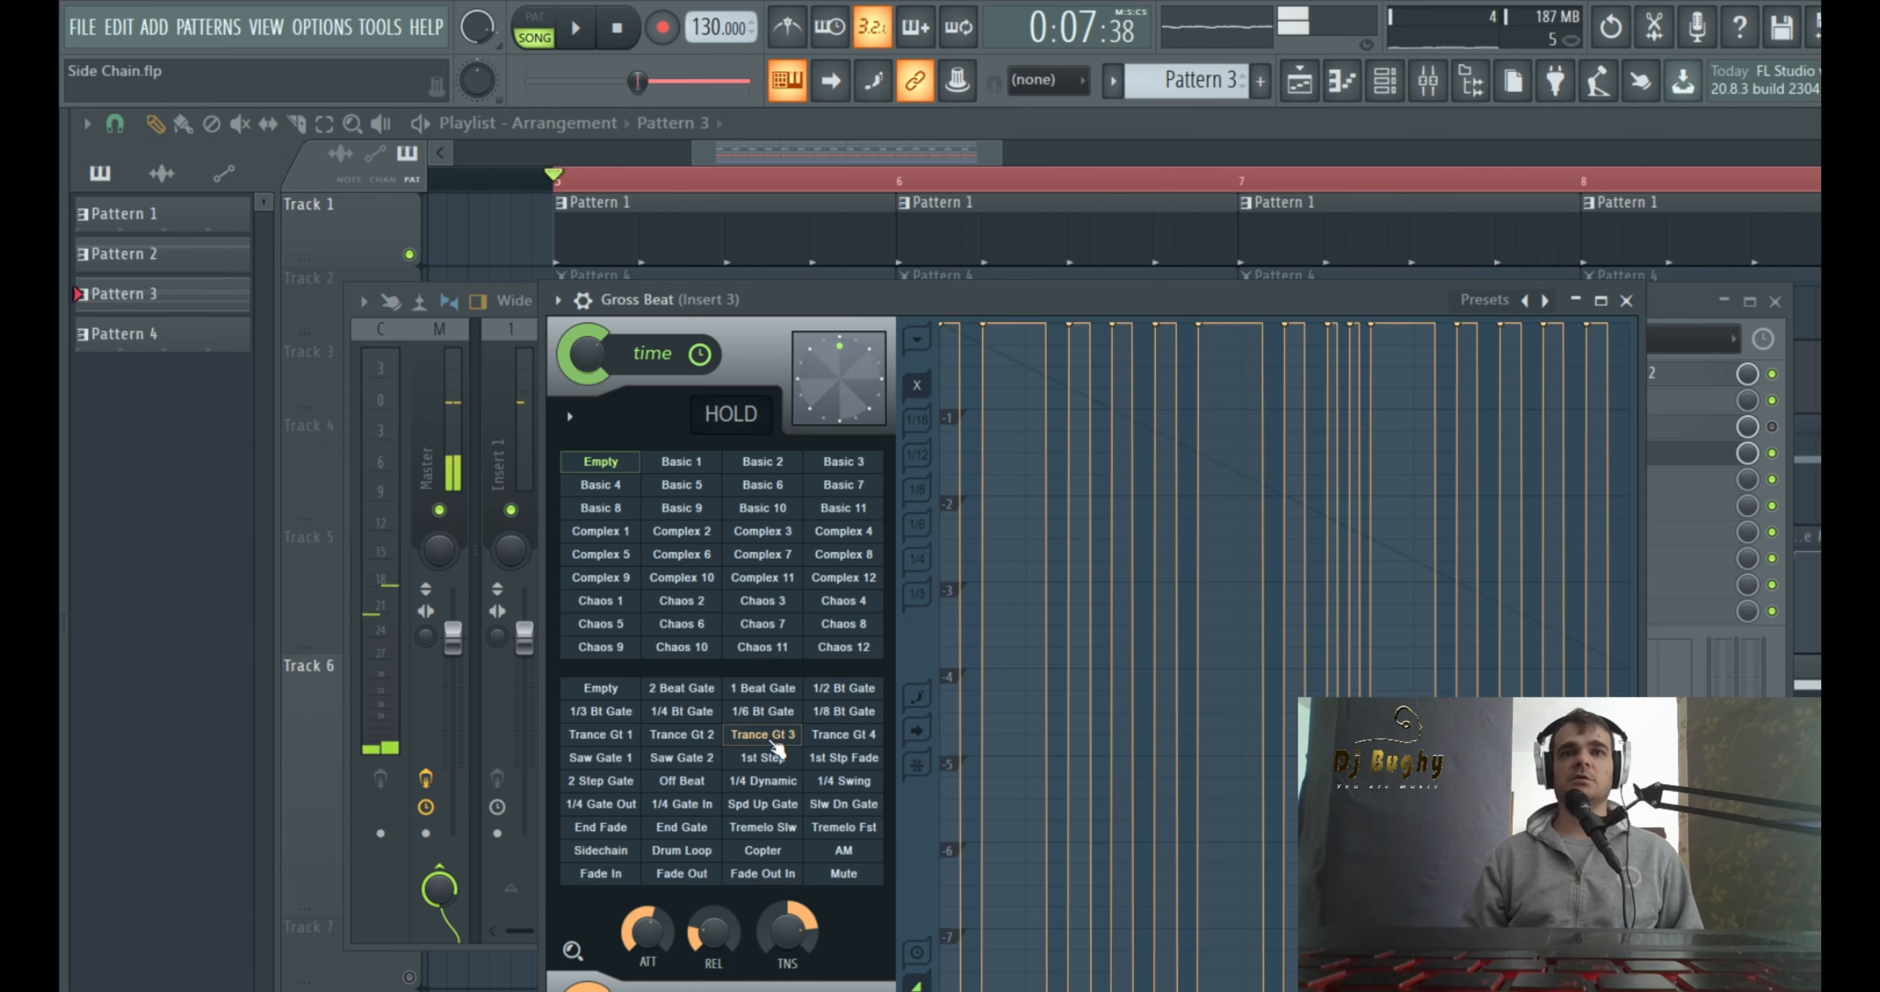
key(space)
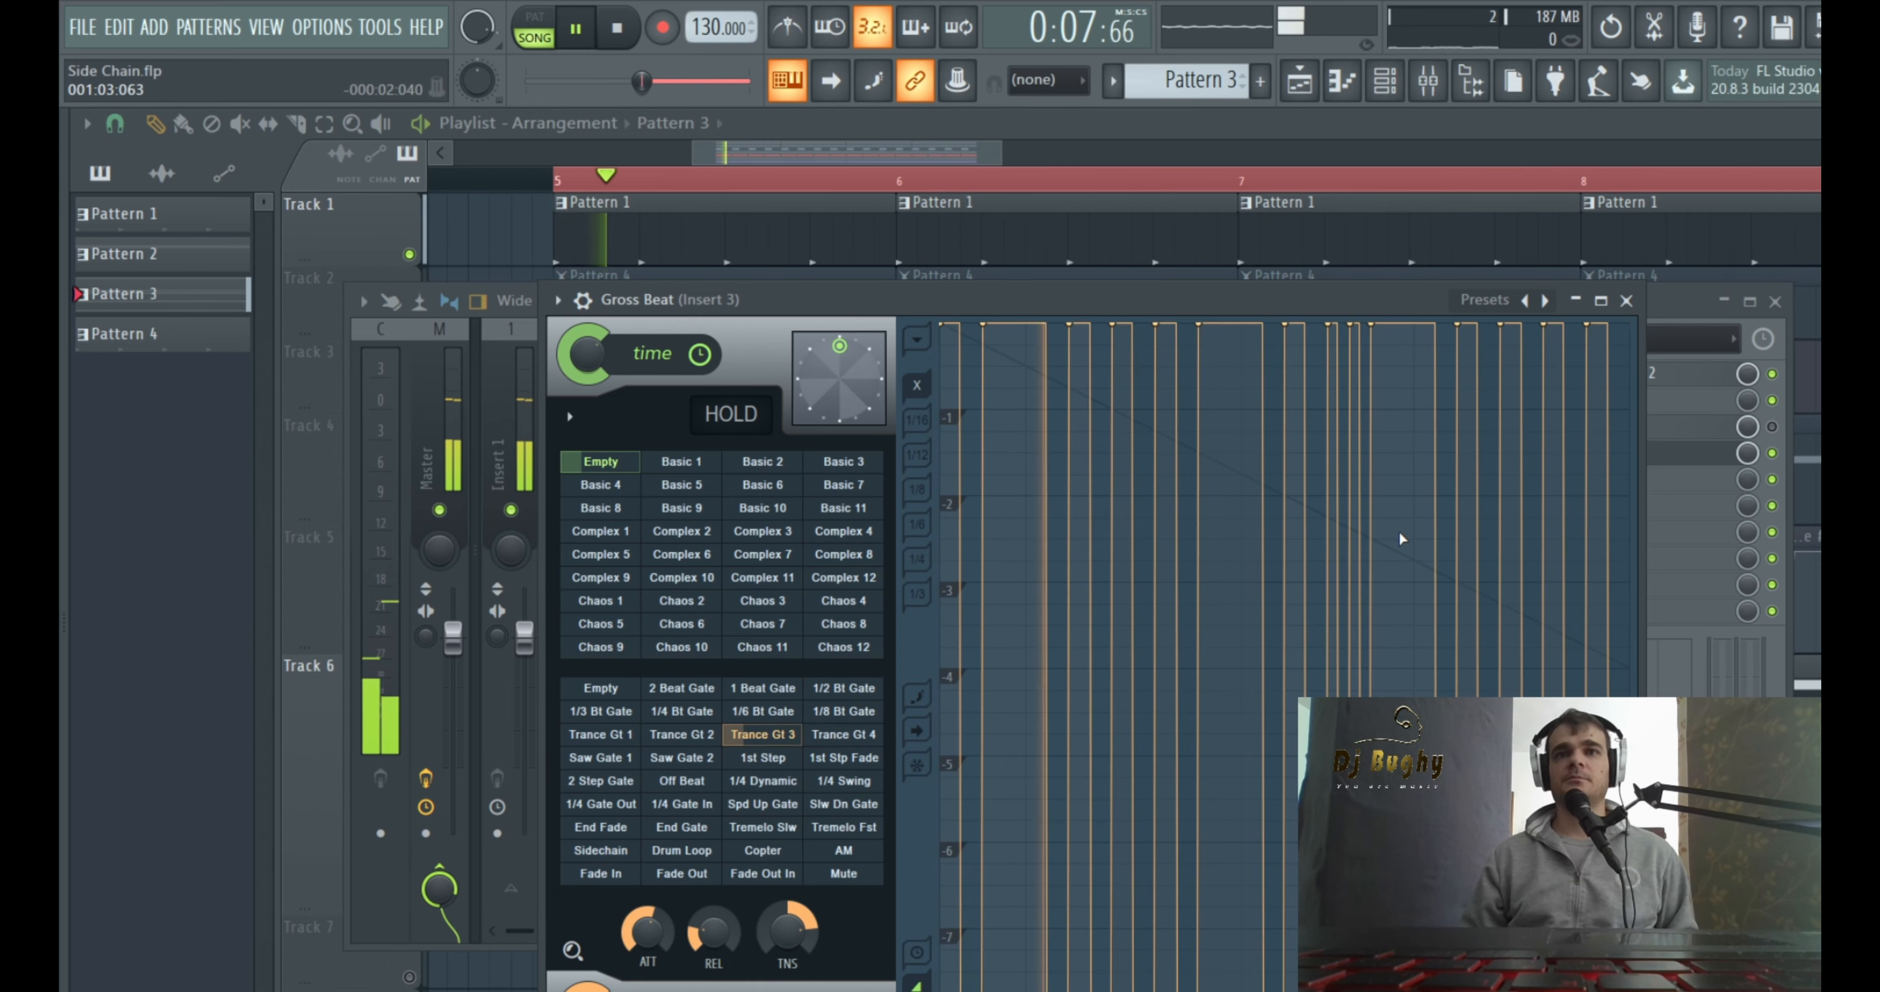
drag(787, 931, 788, 810)
mouse_move(714, 931)
mouse_down()
mouse_move(714, 970)
mouse_move(714, 864)
mouse_move(714, 893)
mouse_up()
key(space)
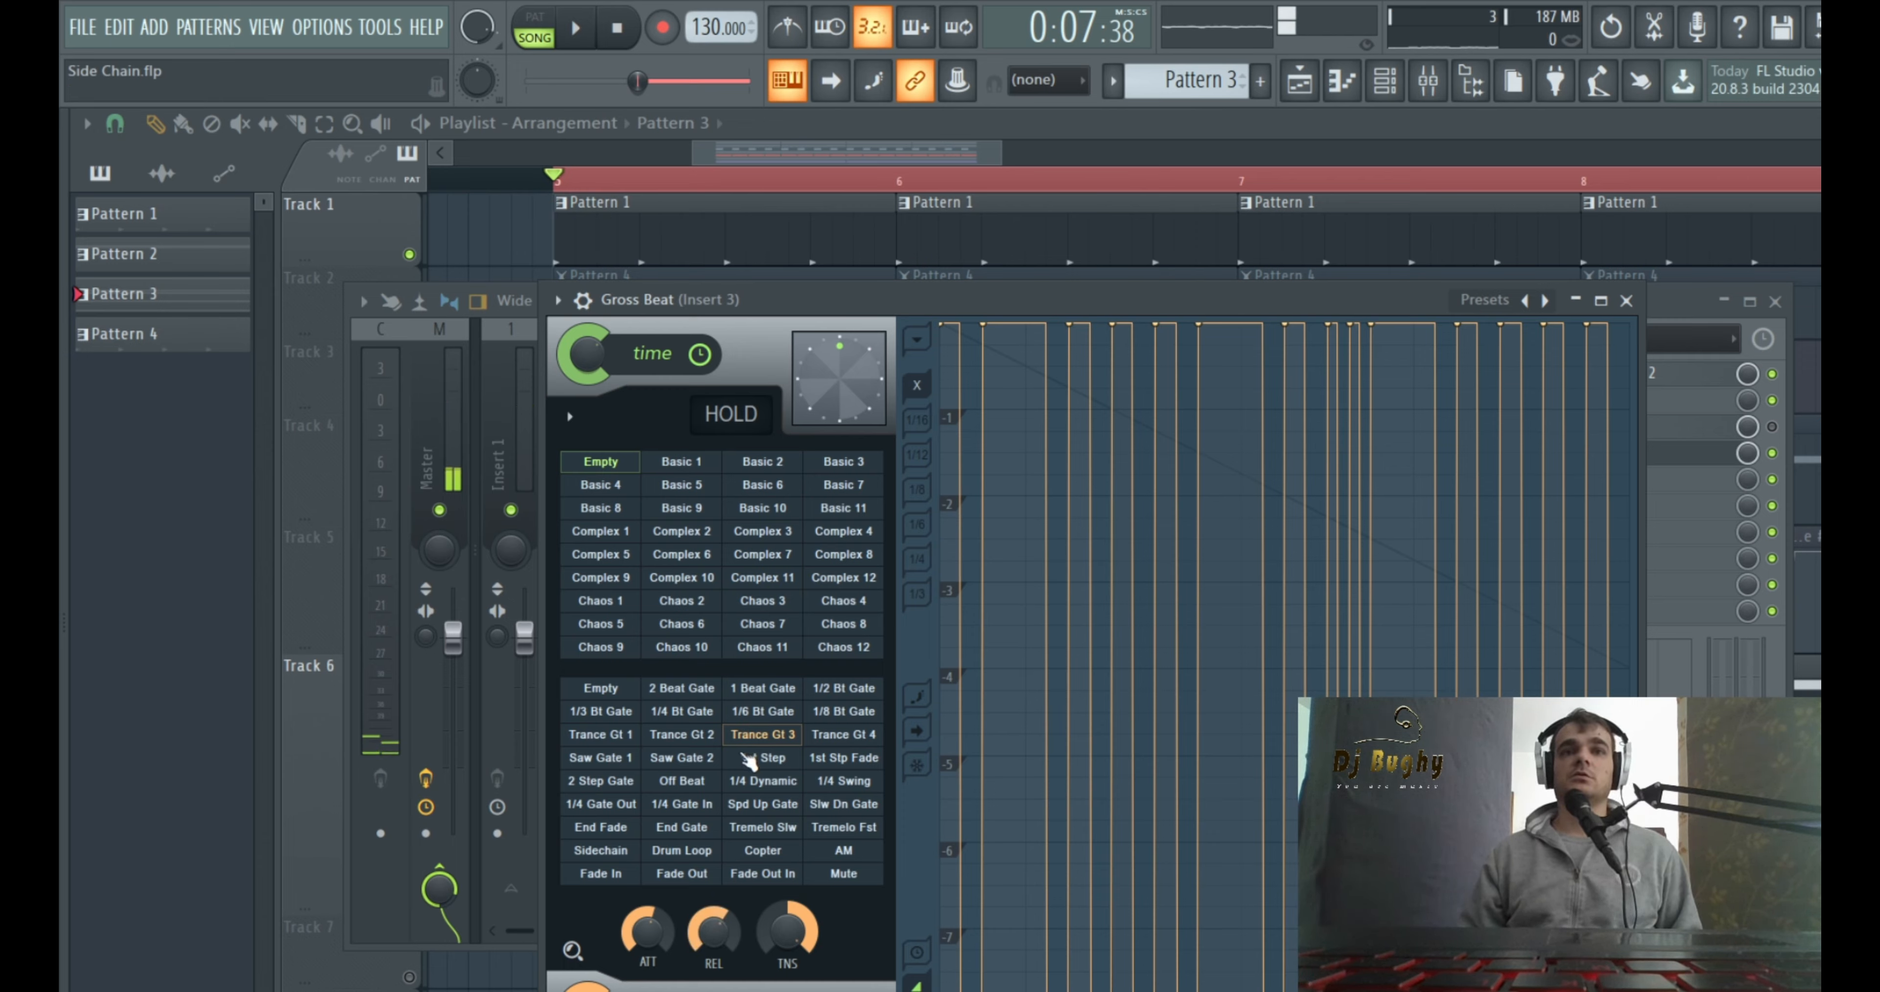
Switch Gross Beat to the Saw Gate 2 volume preset and adjust its envelope tension and smoothing release during playback
click(671, 759)
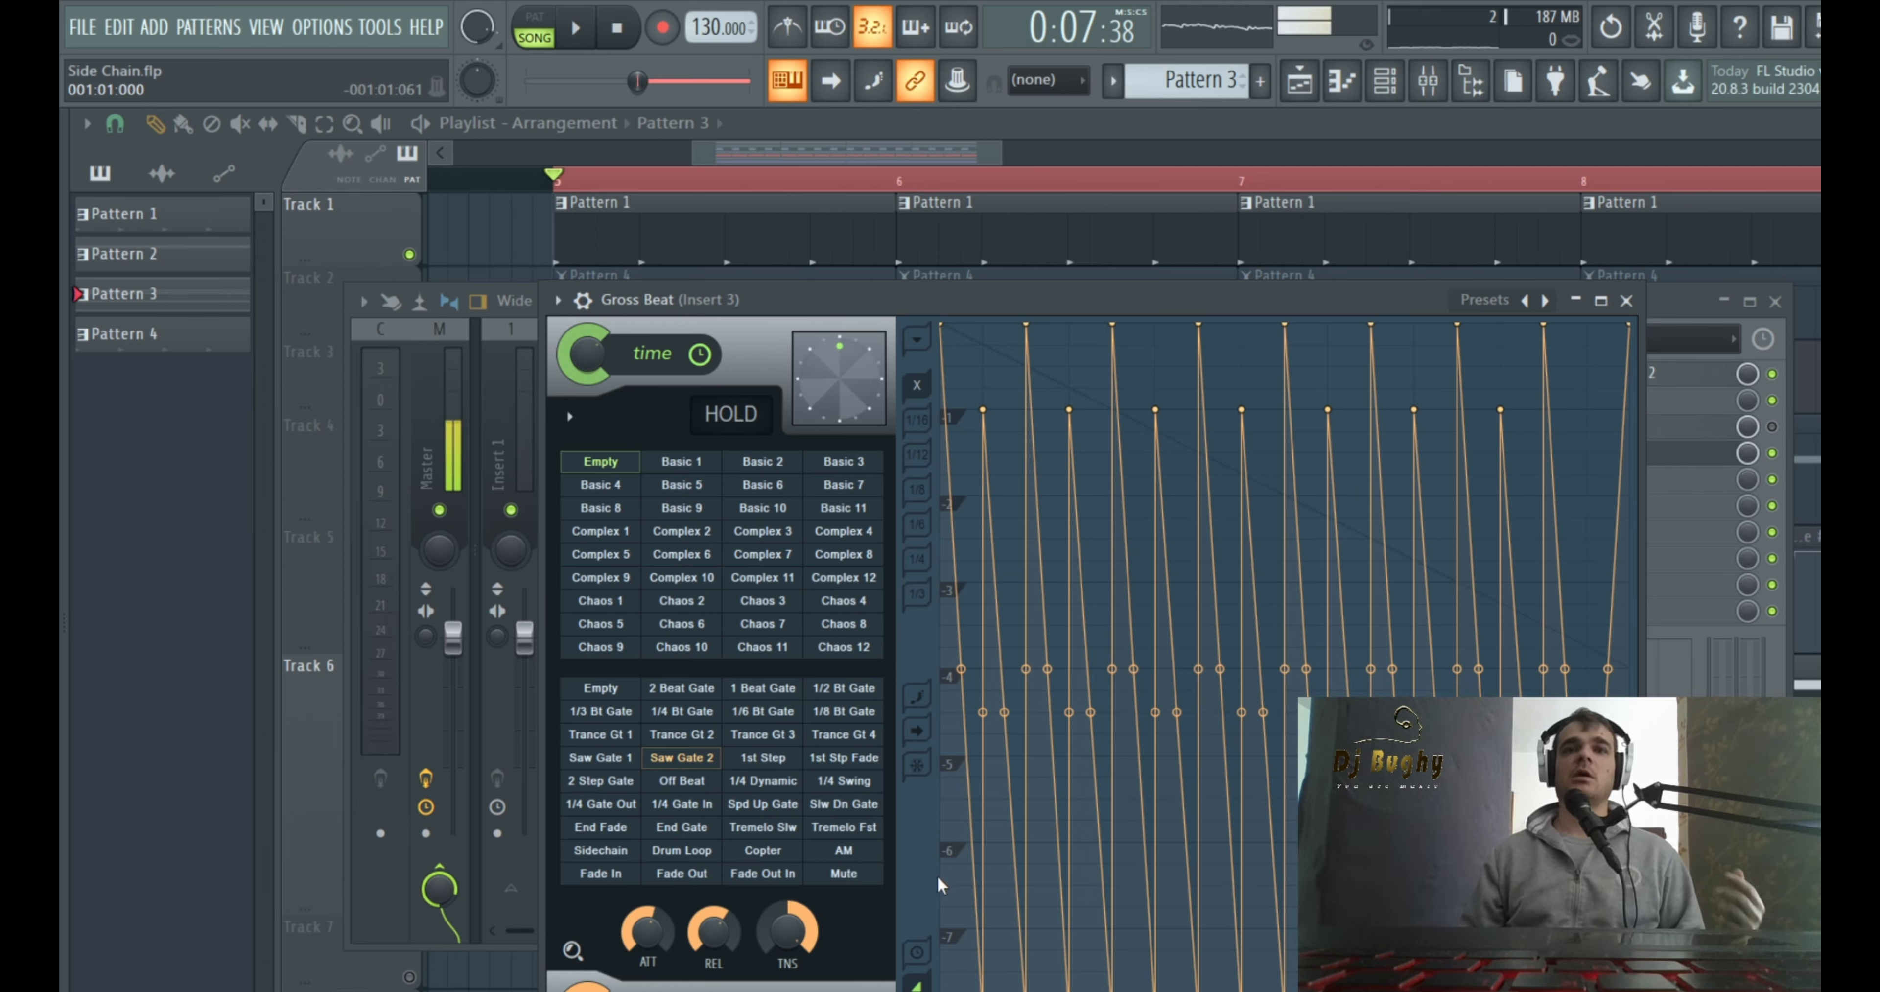
key(space)
drag(795, 946, 796, 991)
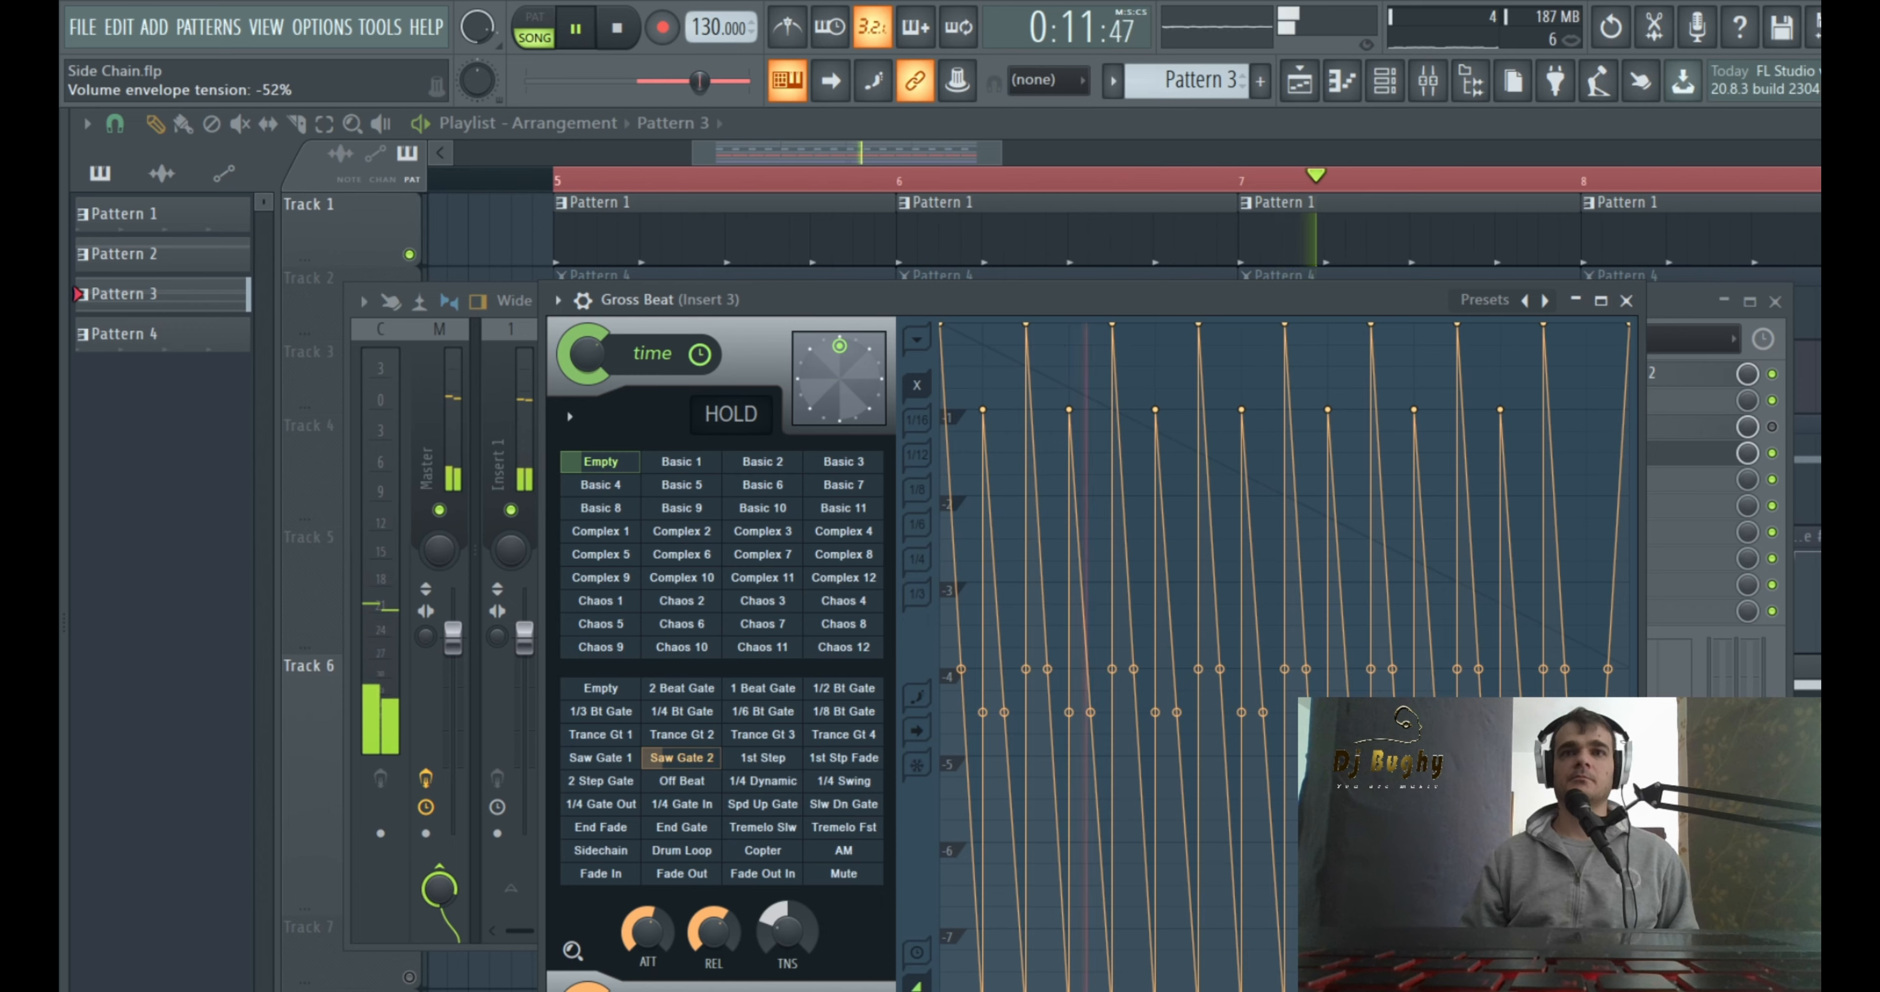
key(space)
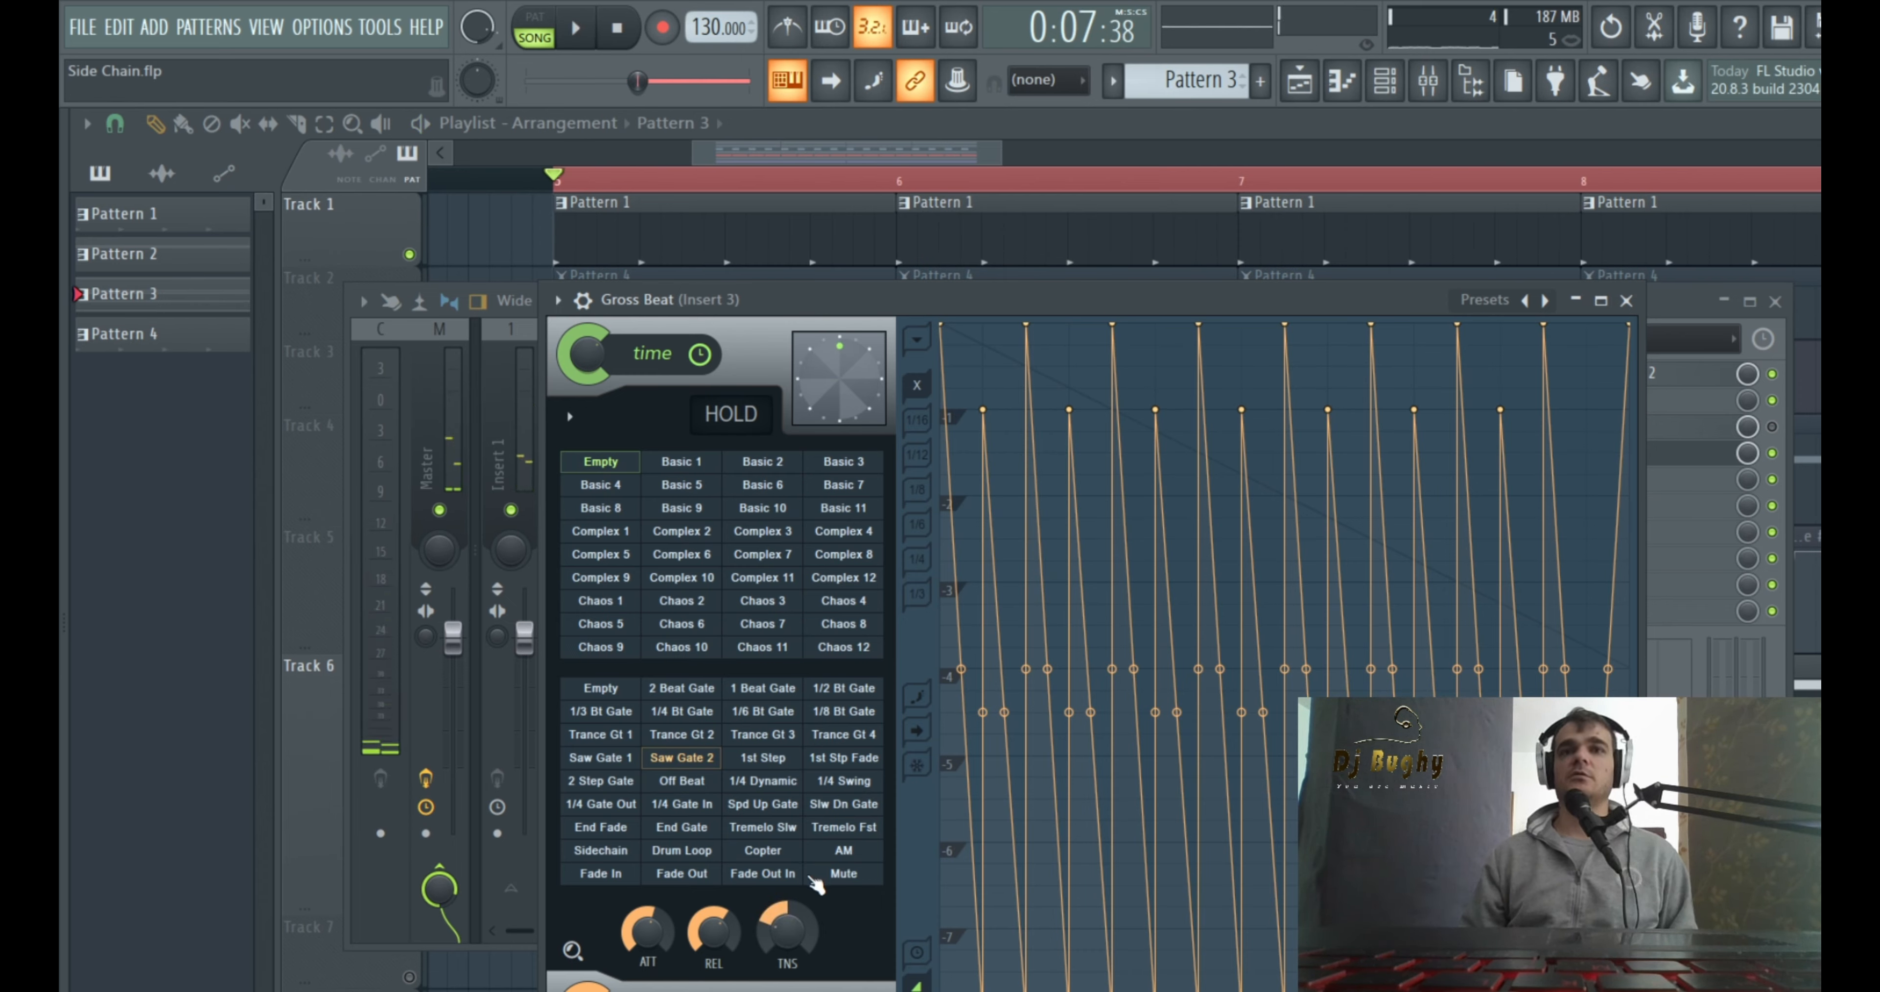
key(space)
drag(798, 932, 724, 962)
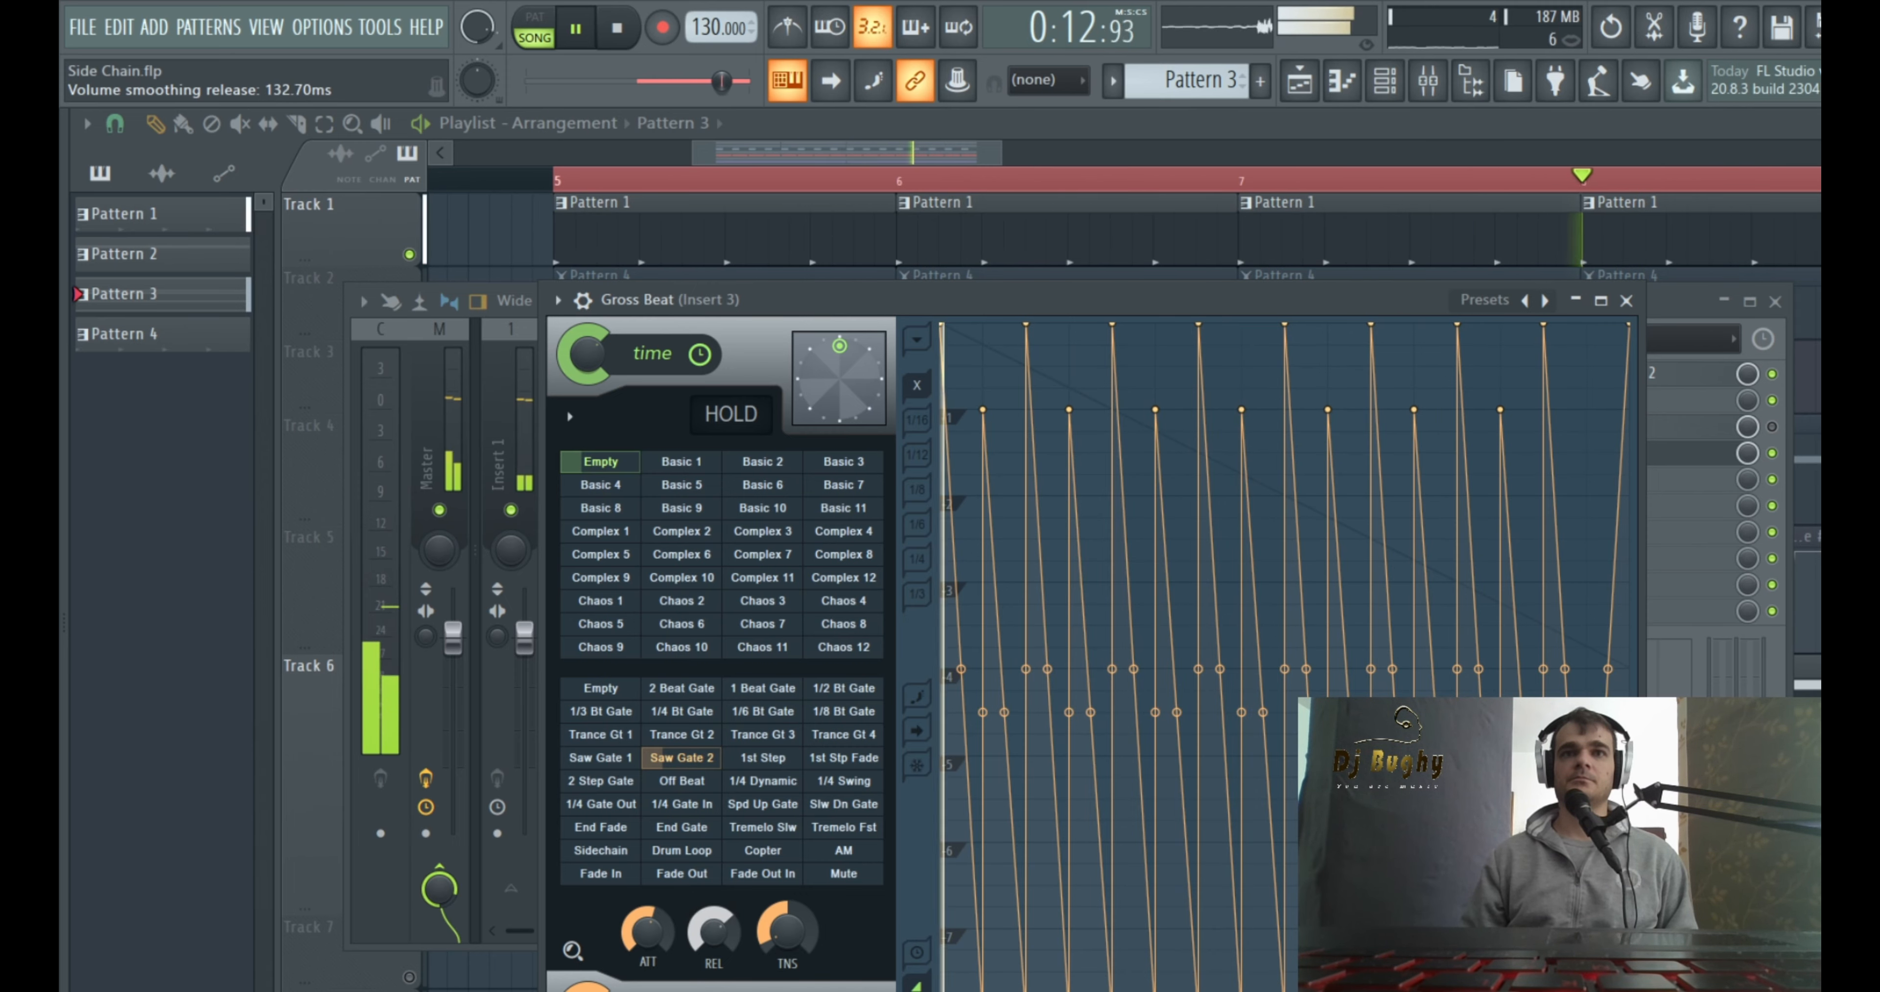
Audition the Off Beat and 1st Step volume presets in Gross Beat during playback
click(687, 780)
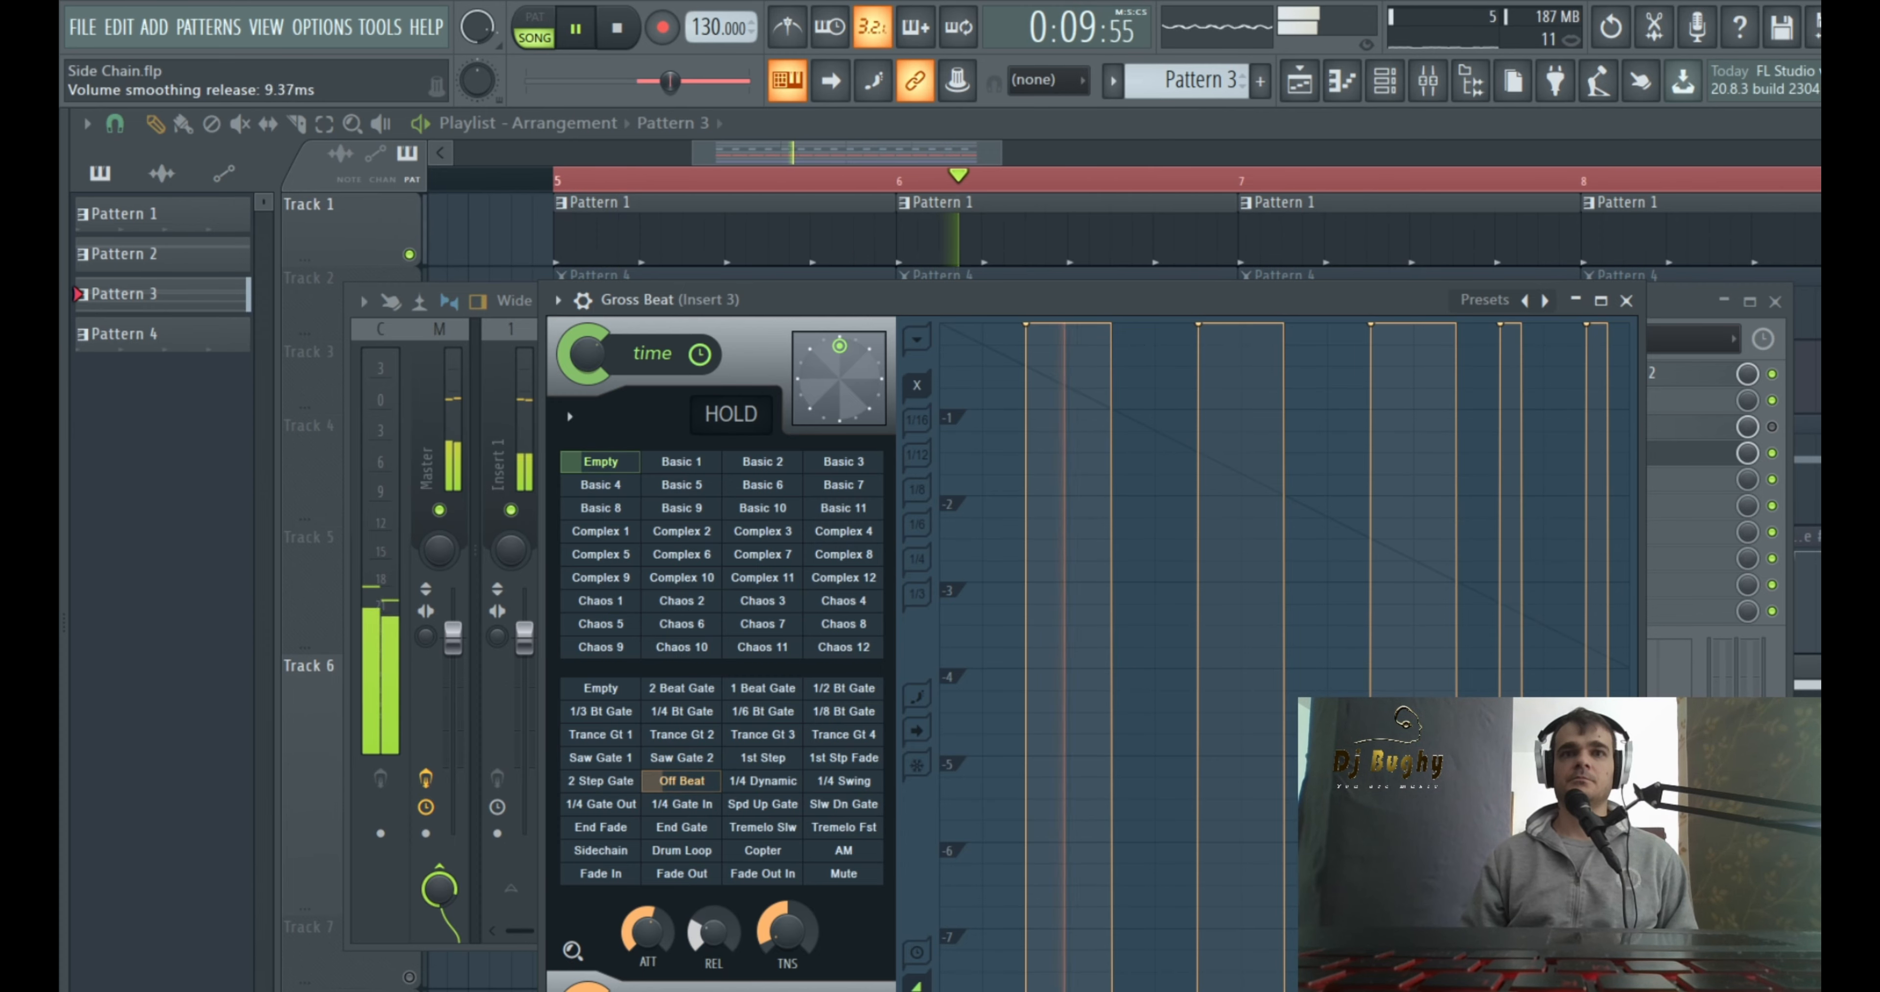
click(776, 758)
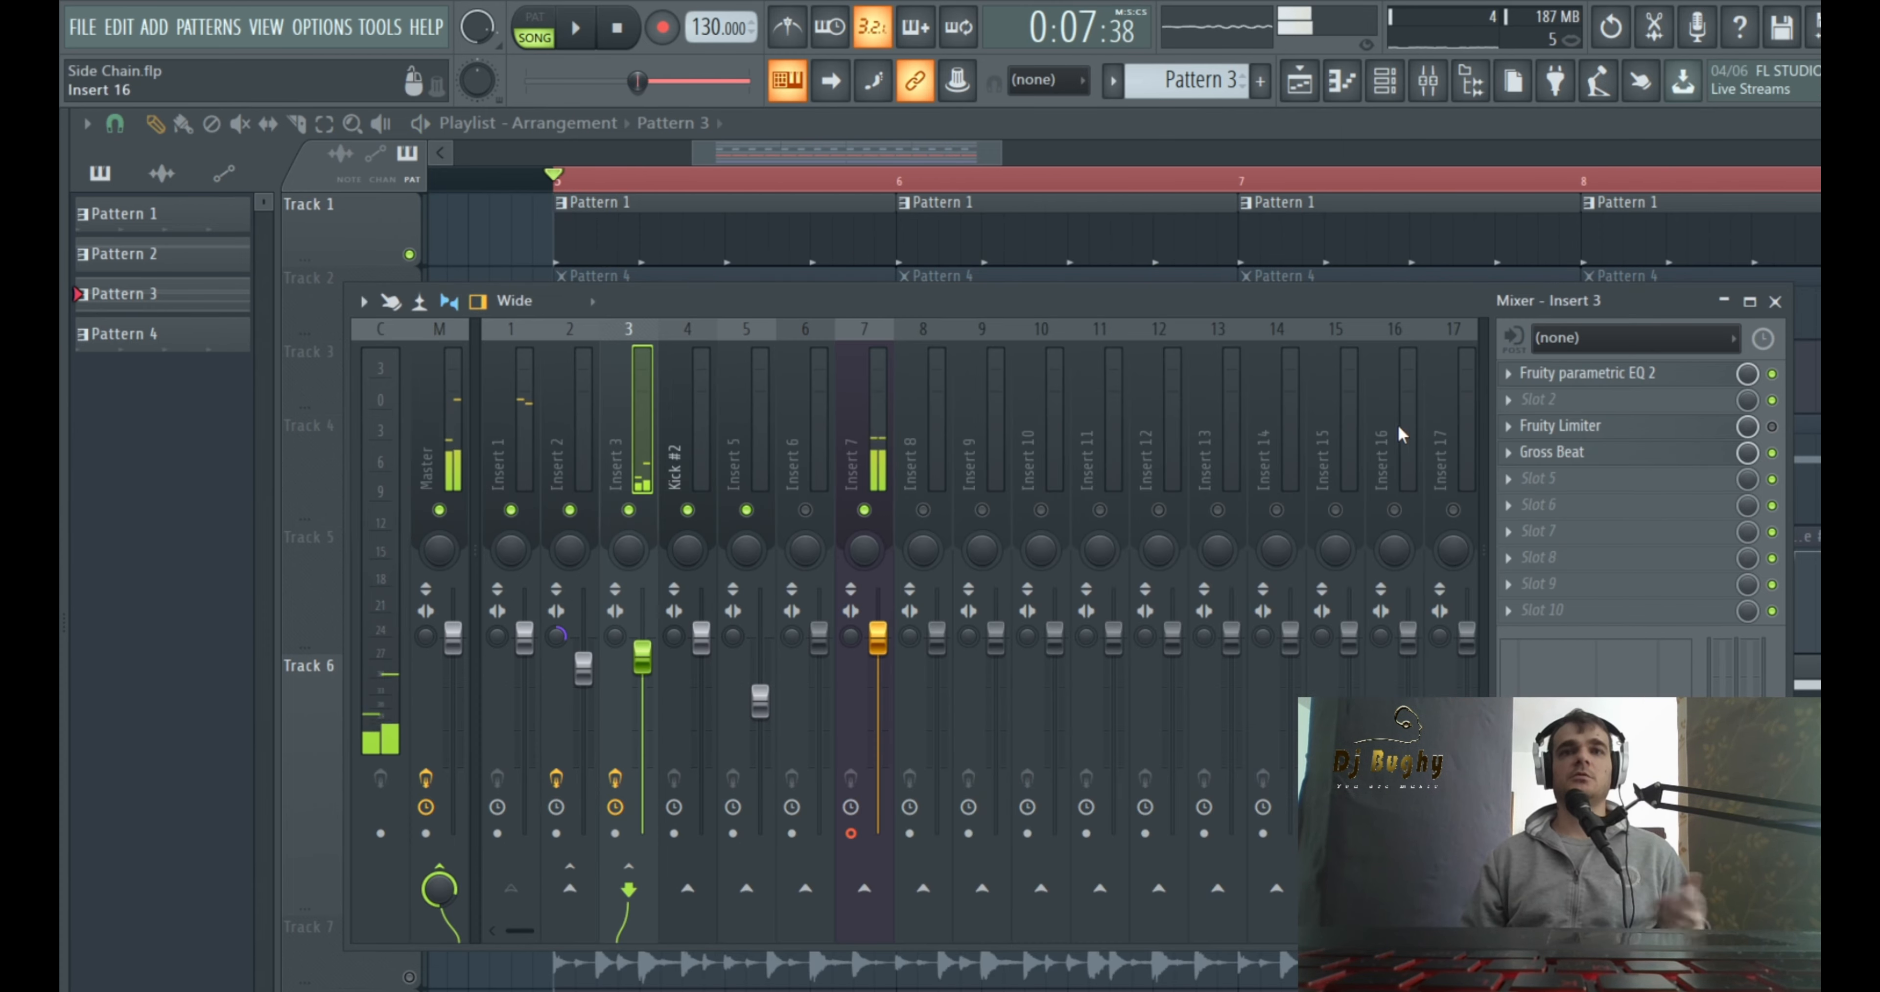
Review Insert 3's Gross Beat volume envelope with the 1/4 Swing preset, and close the plugin and the mixer
click(1599, 445)
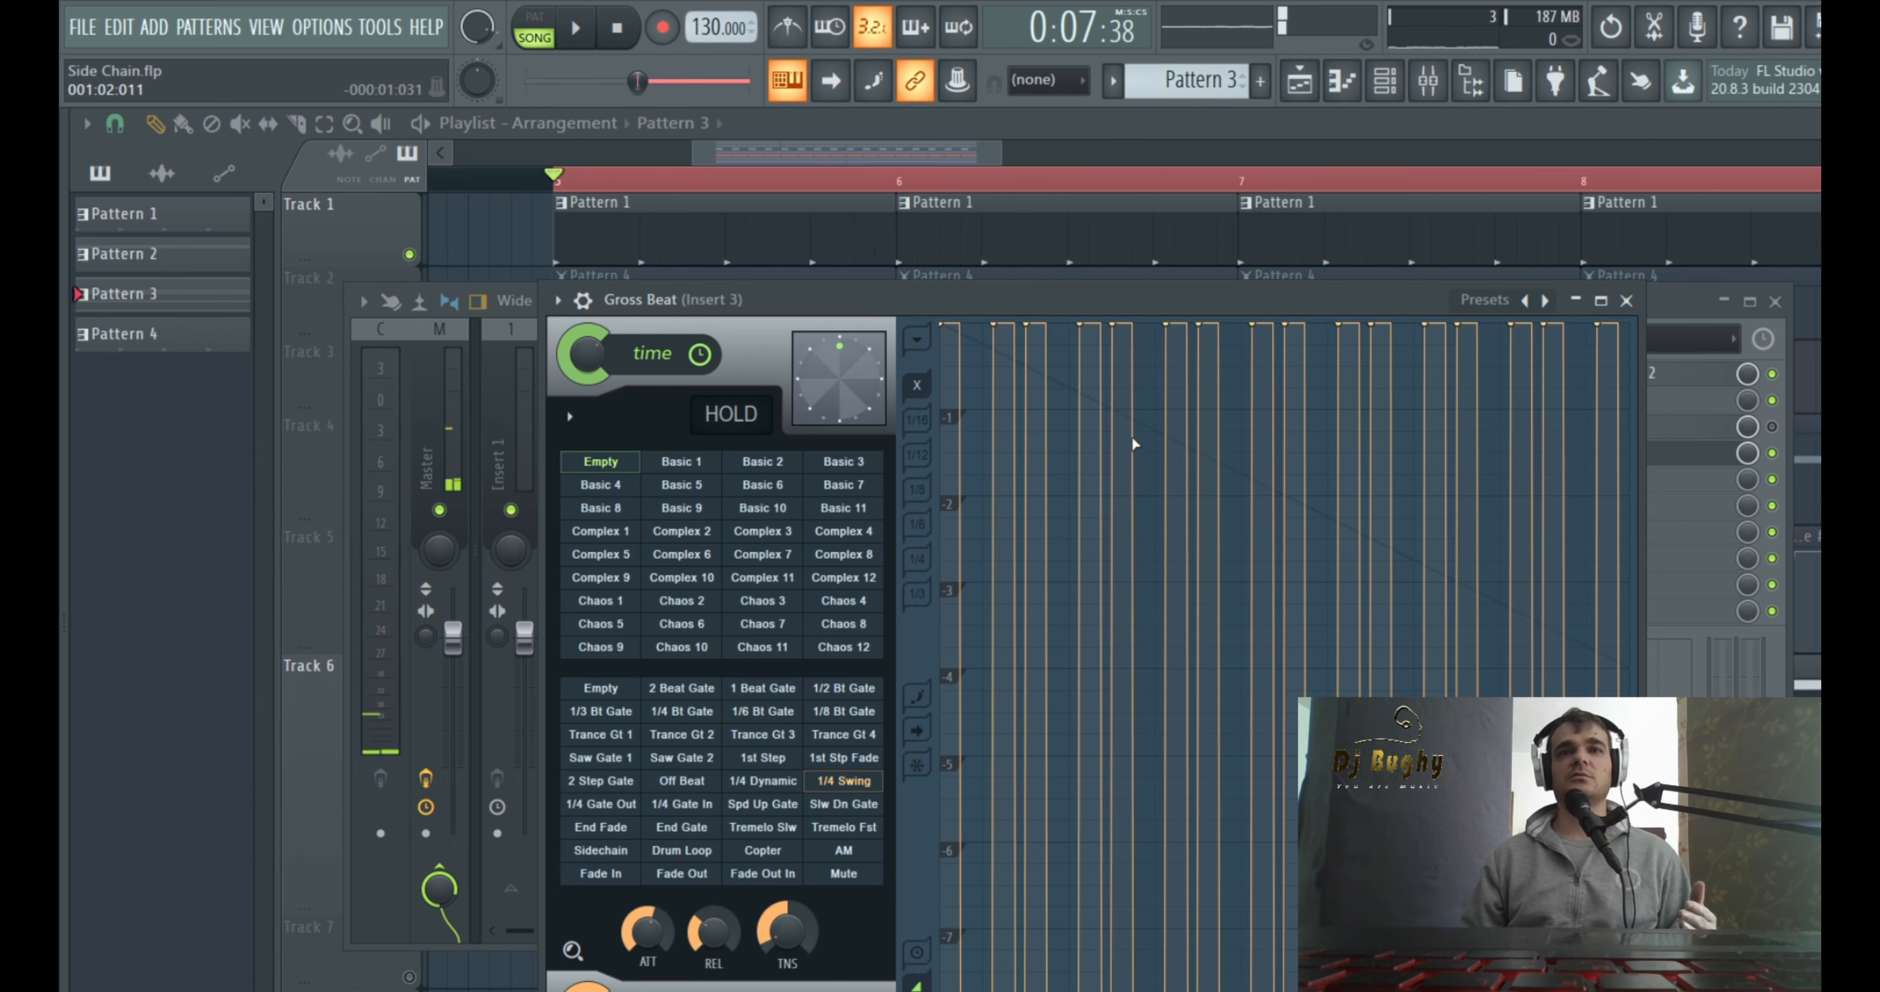
click(1630, 303)
click(1776, 301)
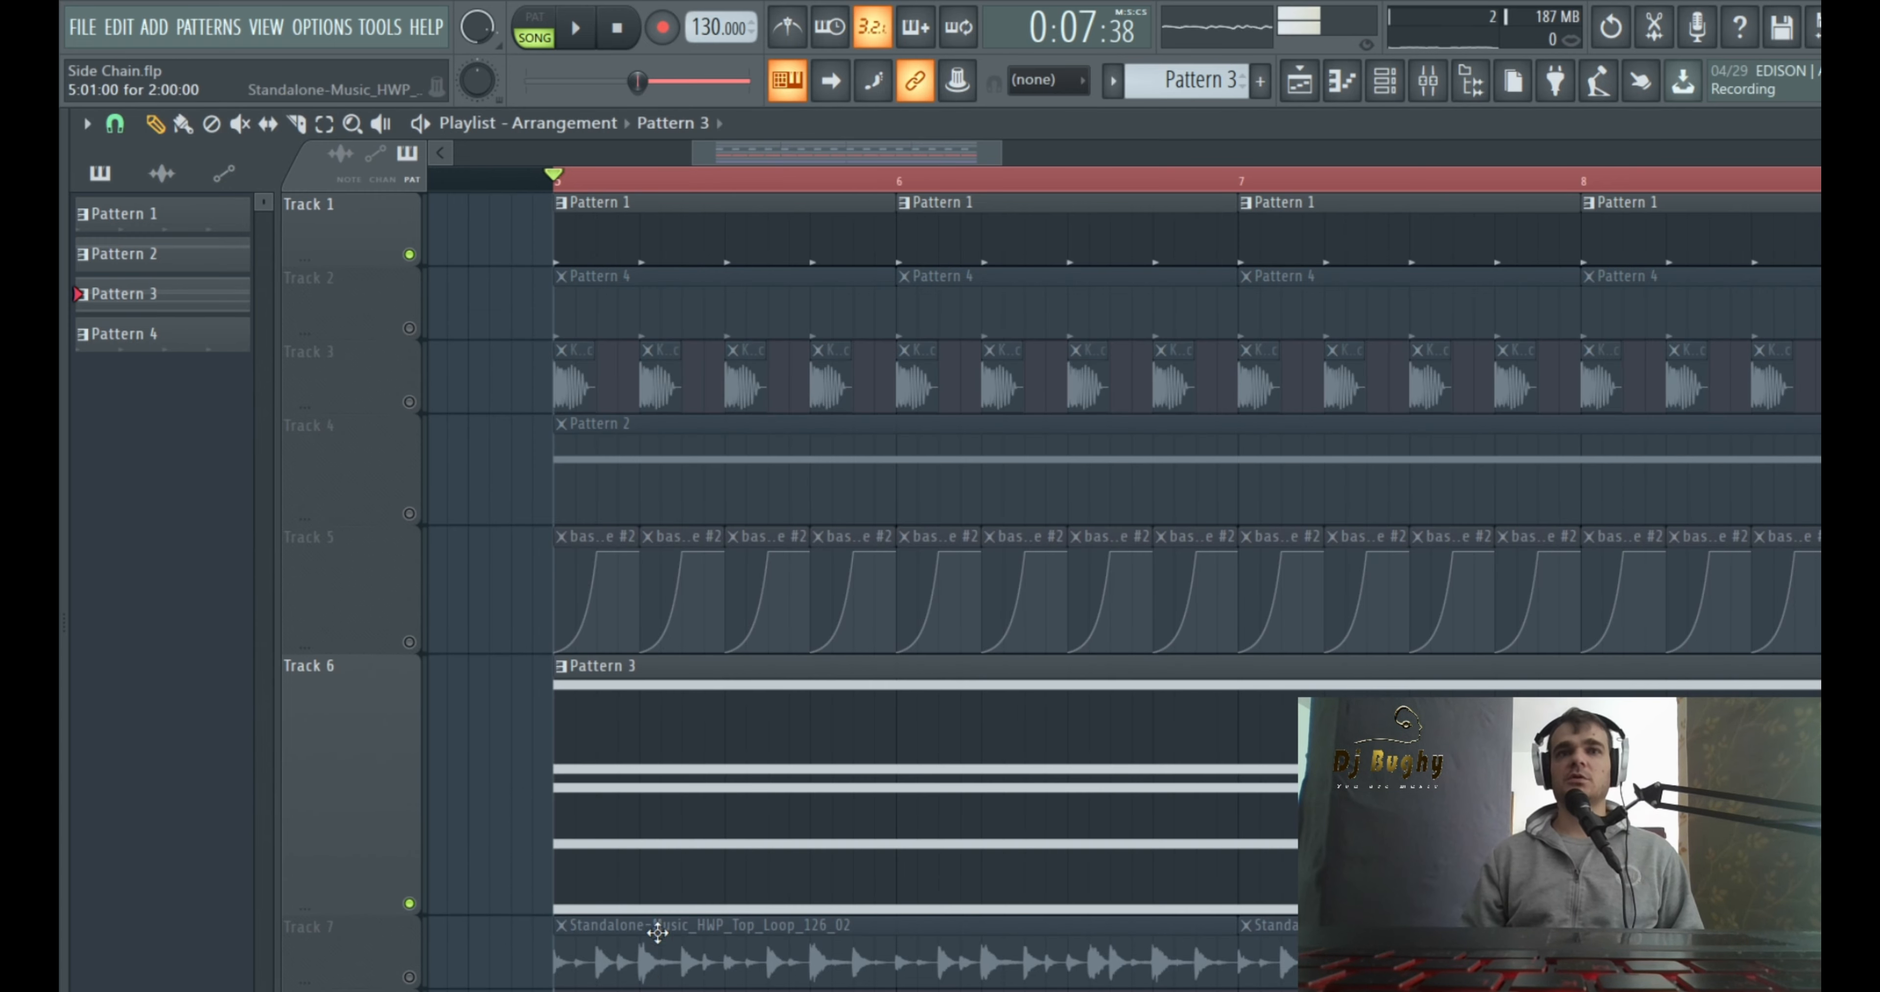
Reduce the height of playlist Track 6 and switch the active track from Track 6 to the top loop on Track 7
drag(363, 916, 378, 822)
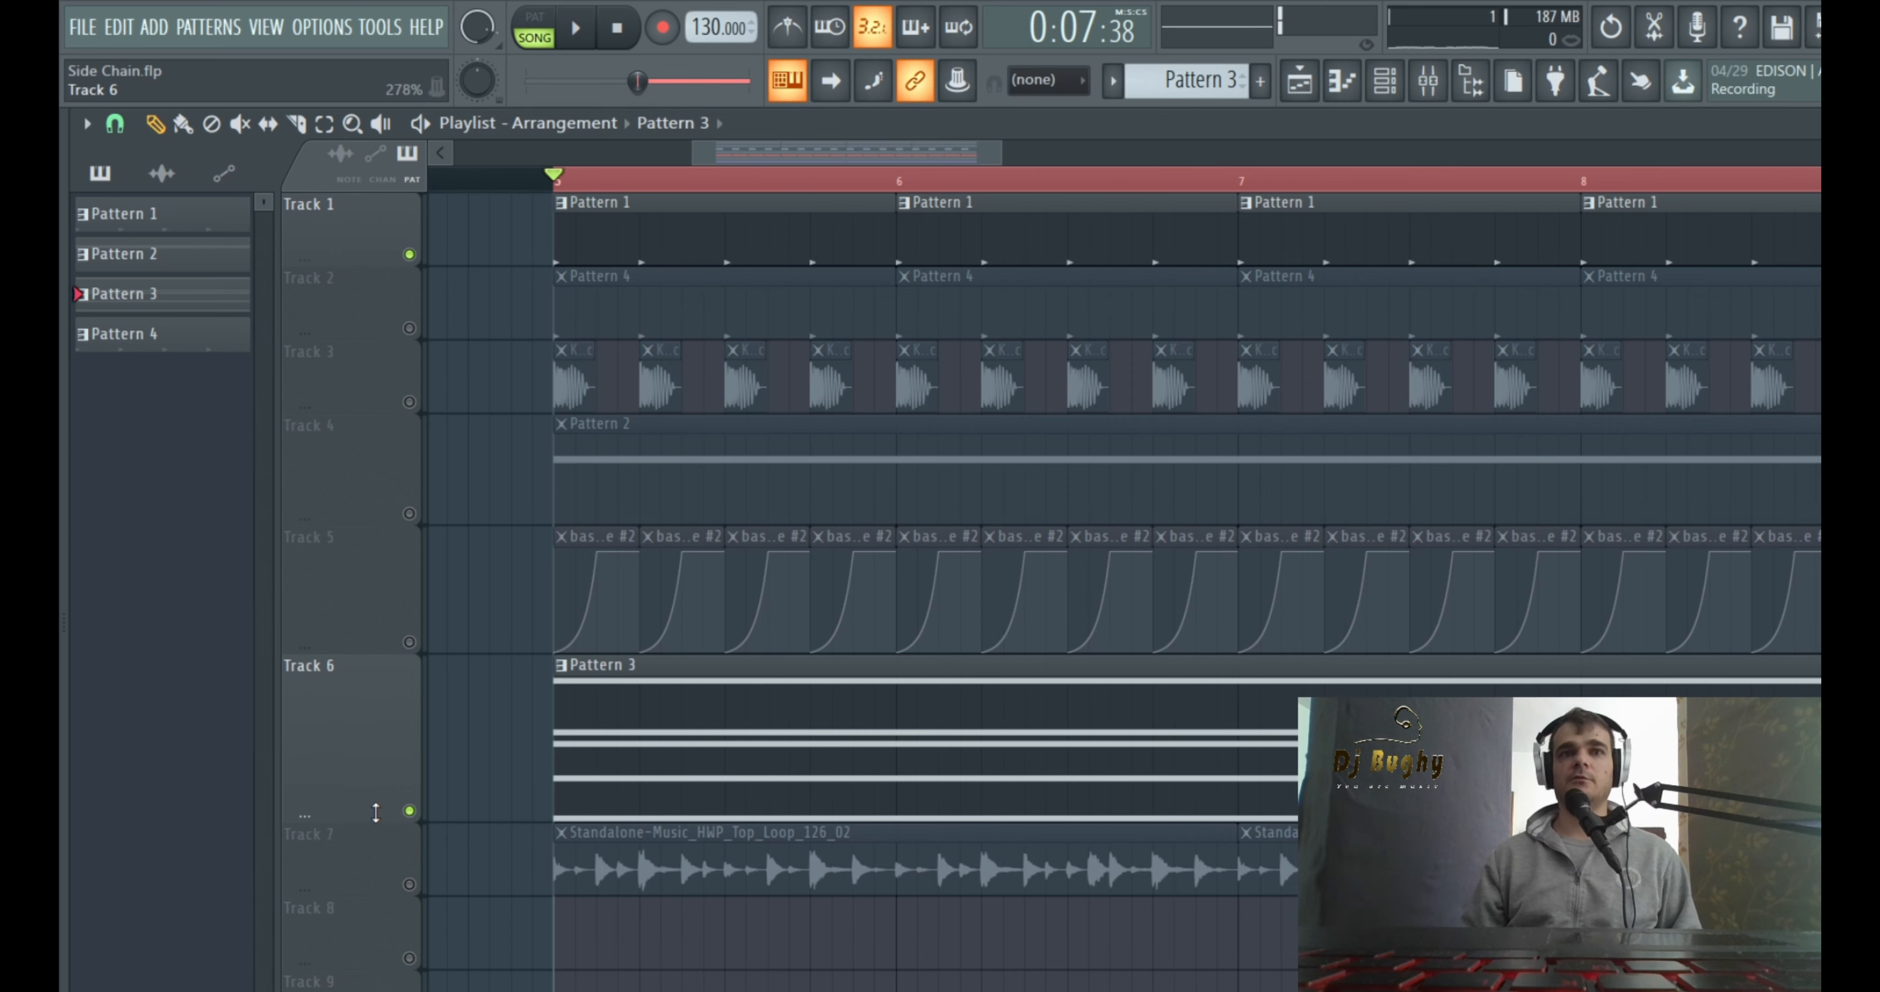
drag(376, 812, 383, 774)
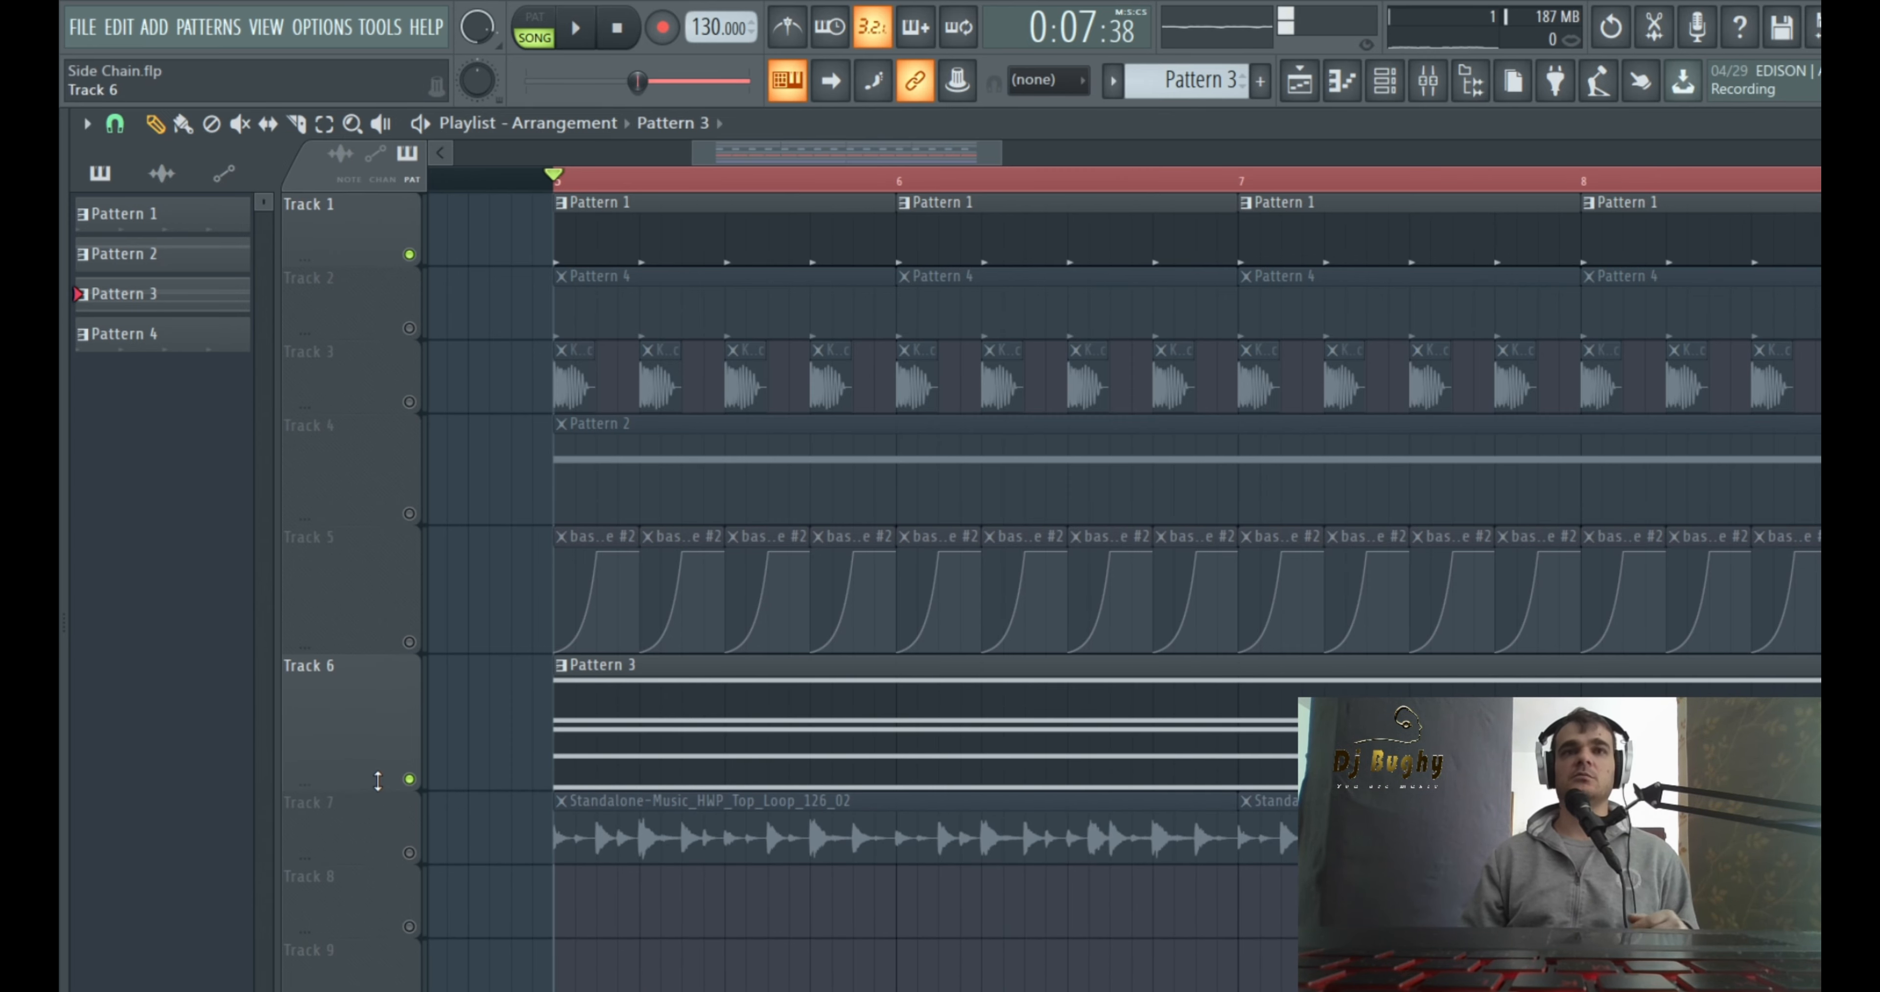
click(390, 811)
Load Gross Beat into slot 2 of mixer Insert 5 and move its window clear of the mixer's effect slots
click(1429, 81)
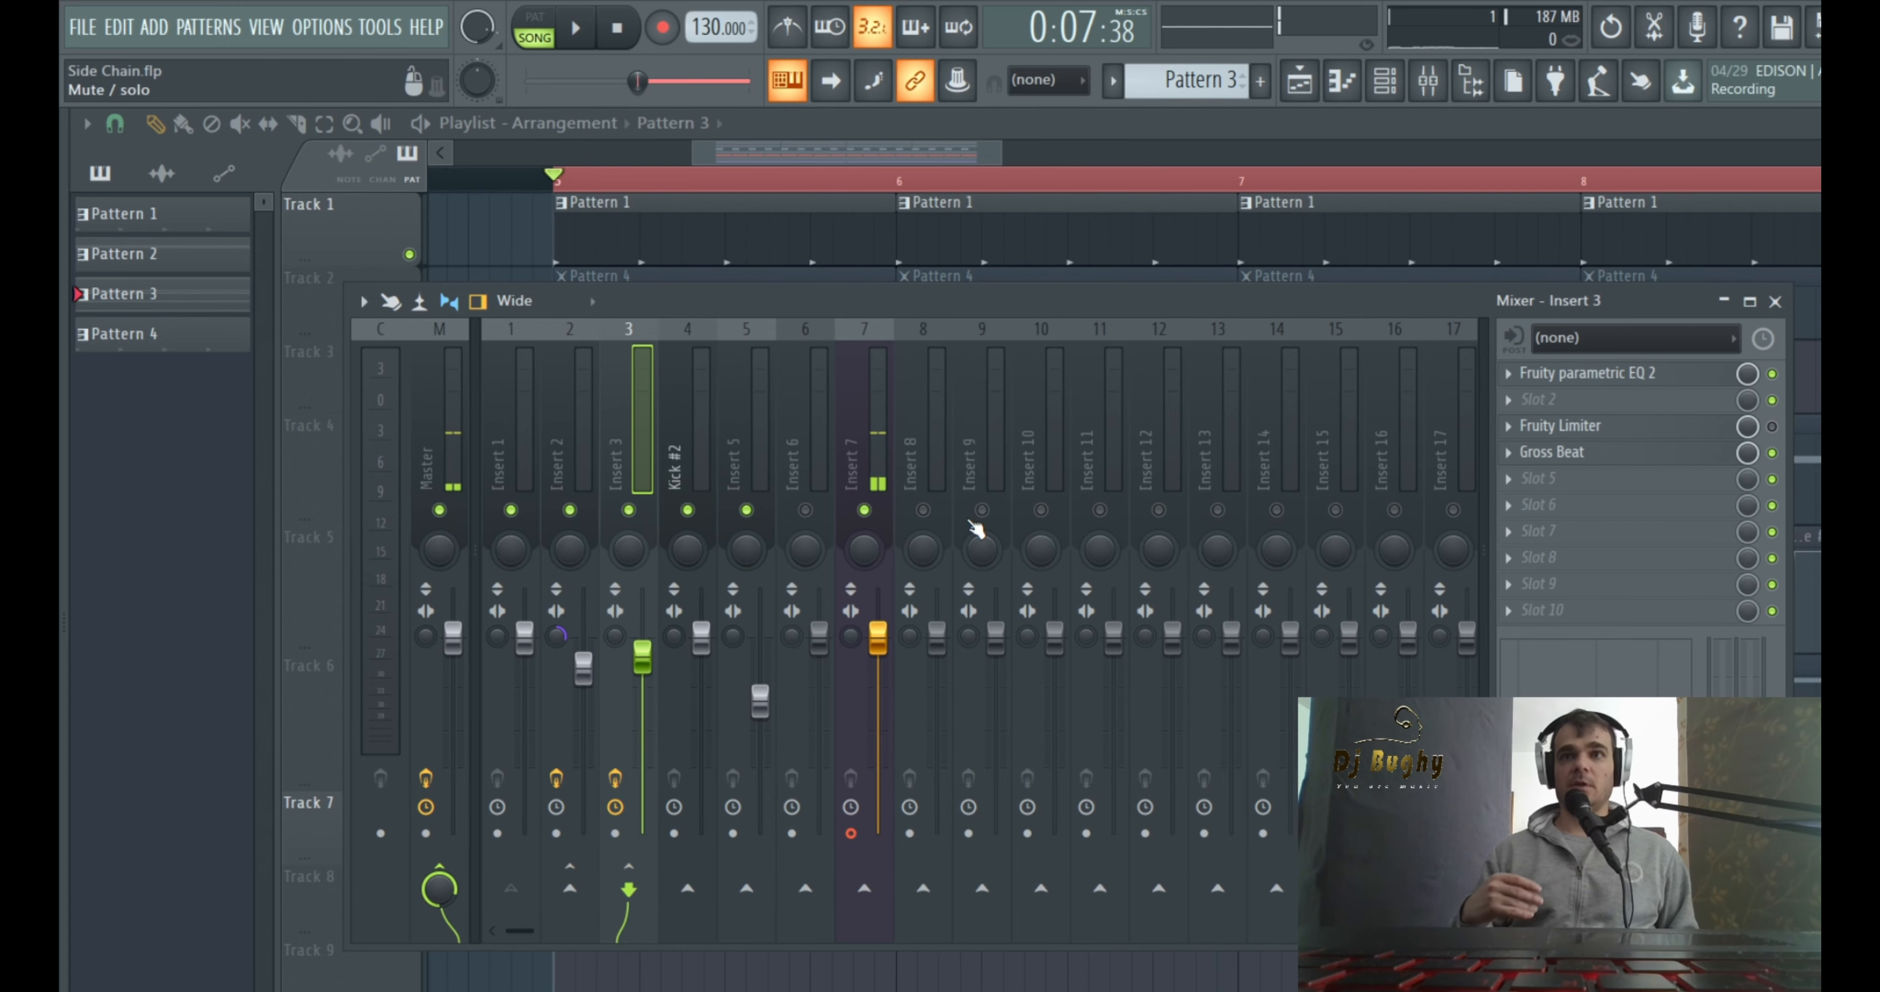
click(747, 438)
click(1553, 399)
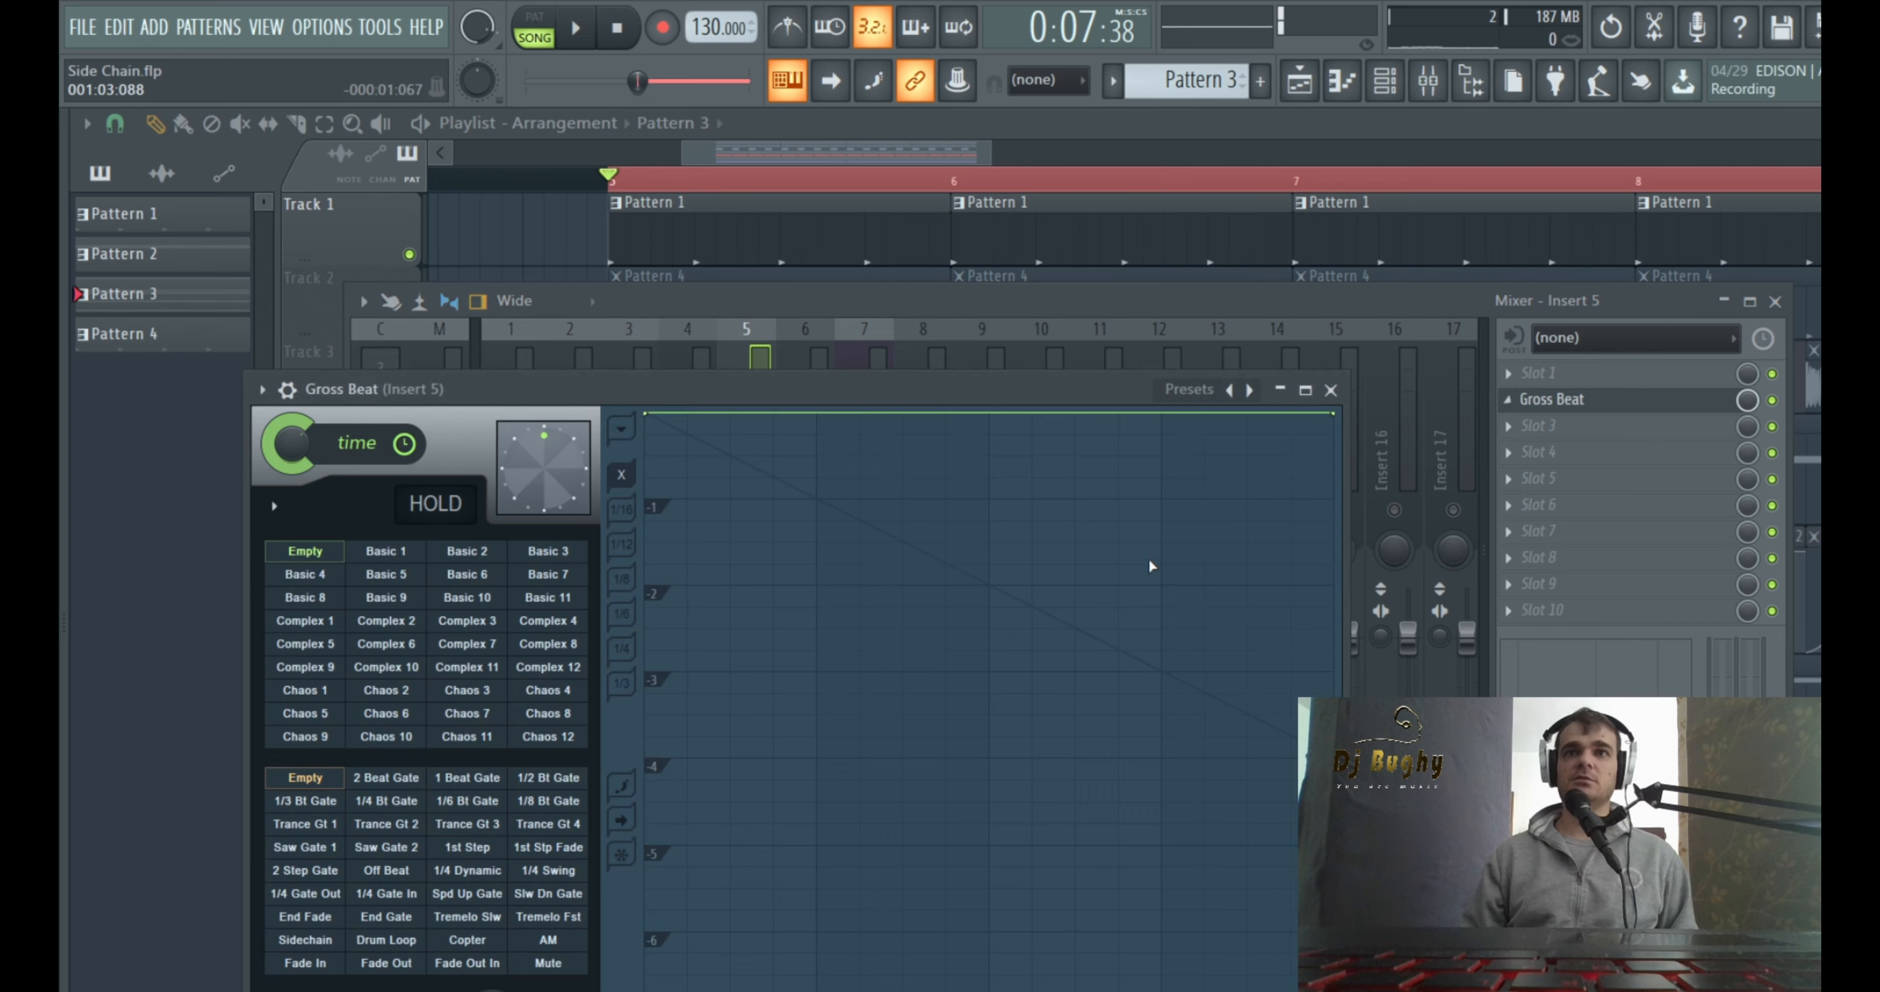
drag(857, 390, 984, 213)
During playback, audition Gross Beat's Sidechain volume preset and the 3 side preset, settle on 2 side, and lower the envelope tension
key(space)
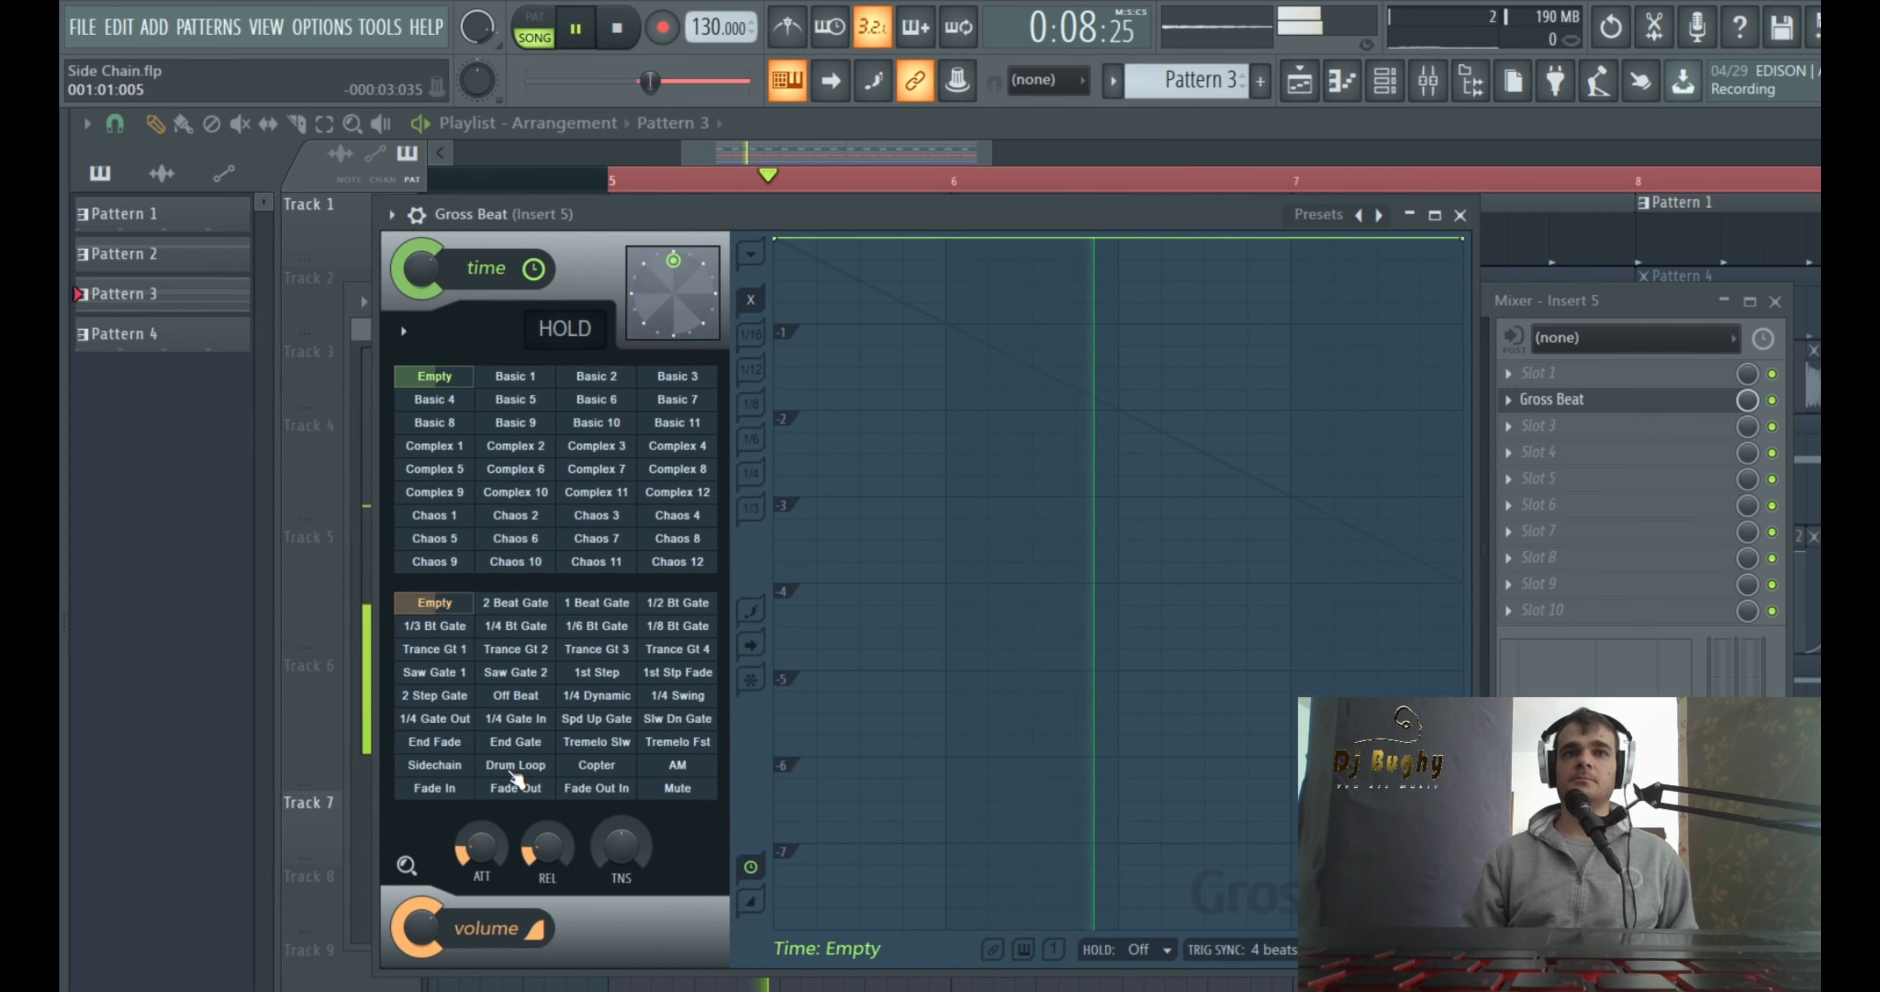
click(432, 764)
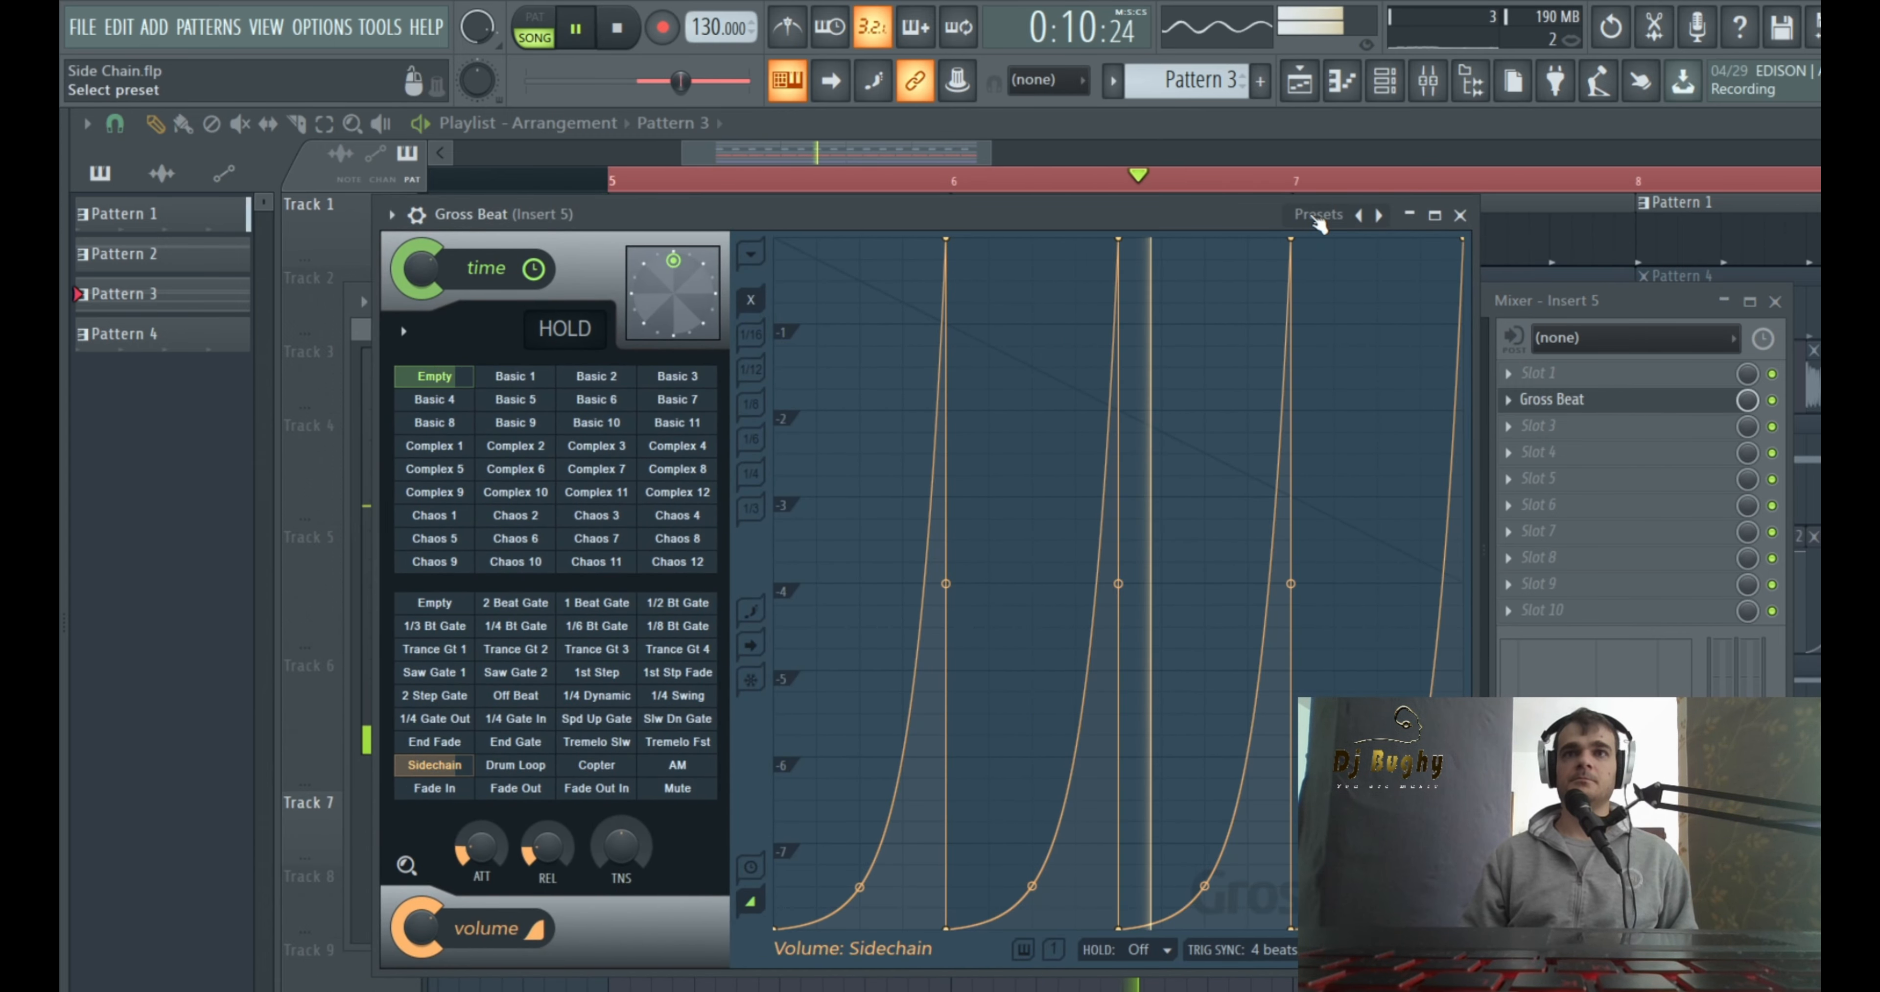
click(1378, 215)
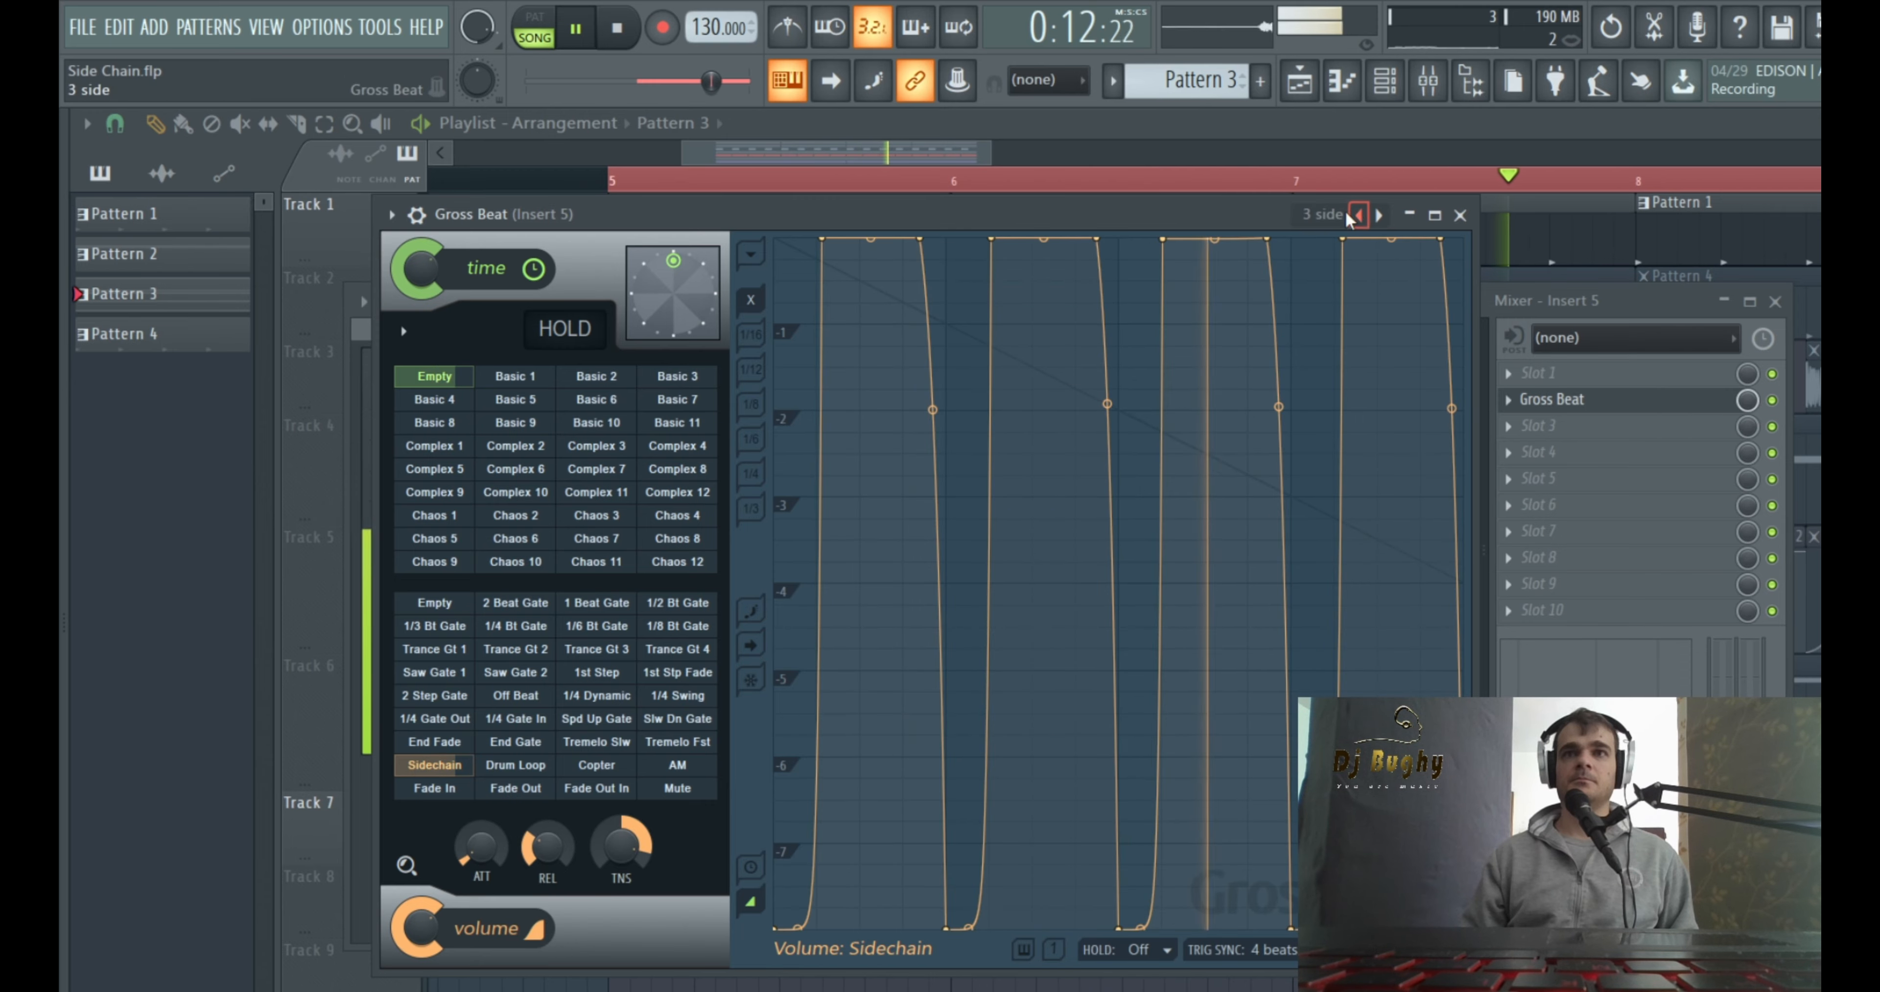
click(1358, 214)
click(1358, 215)
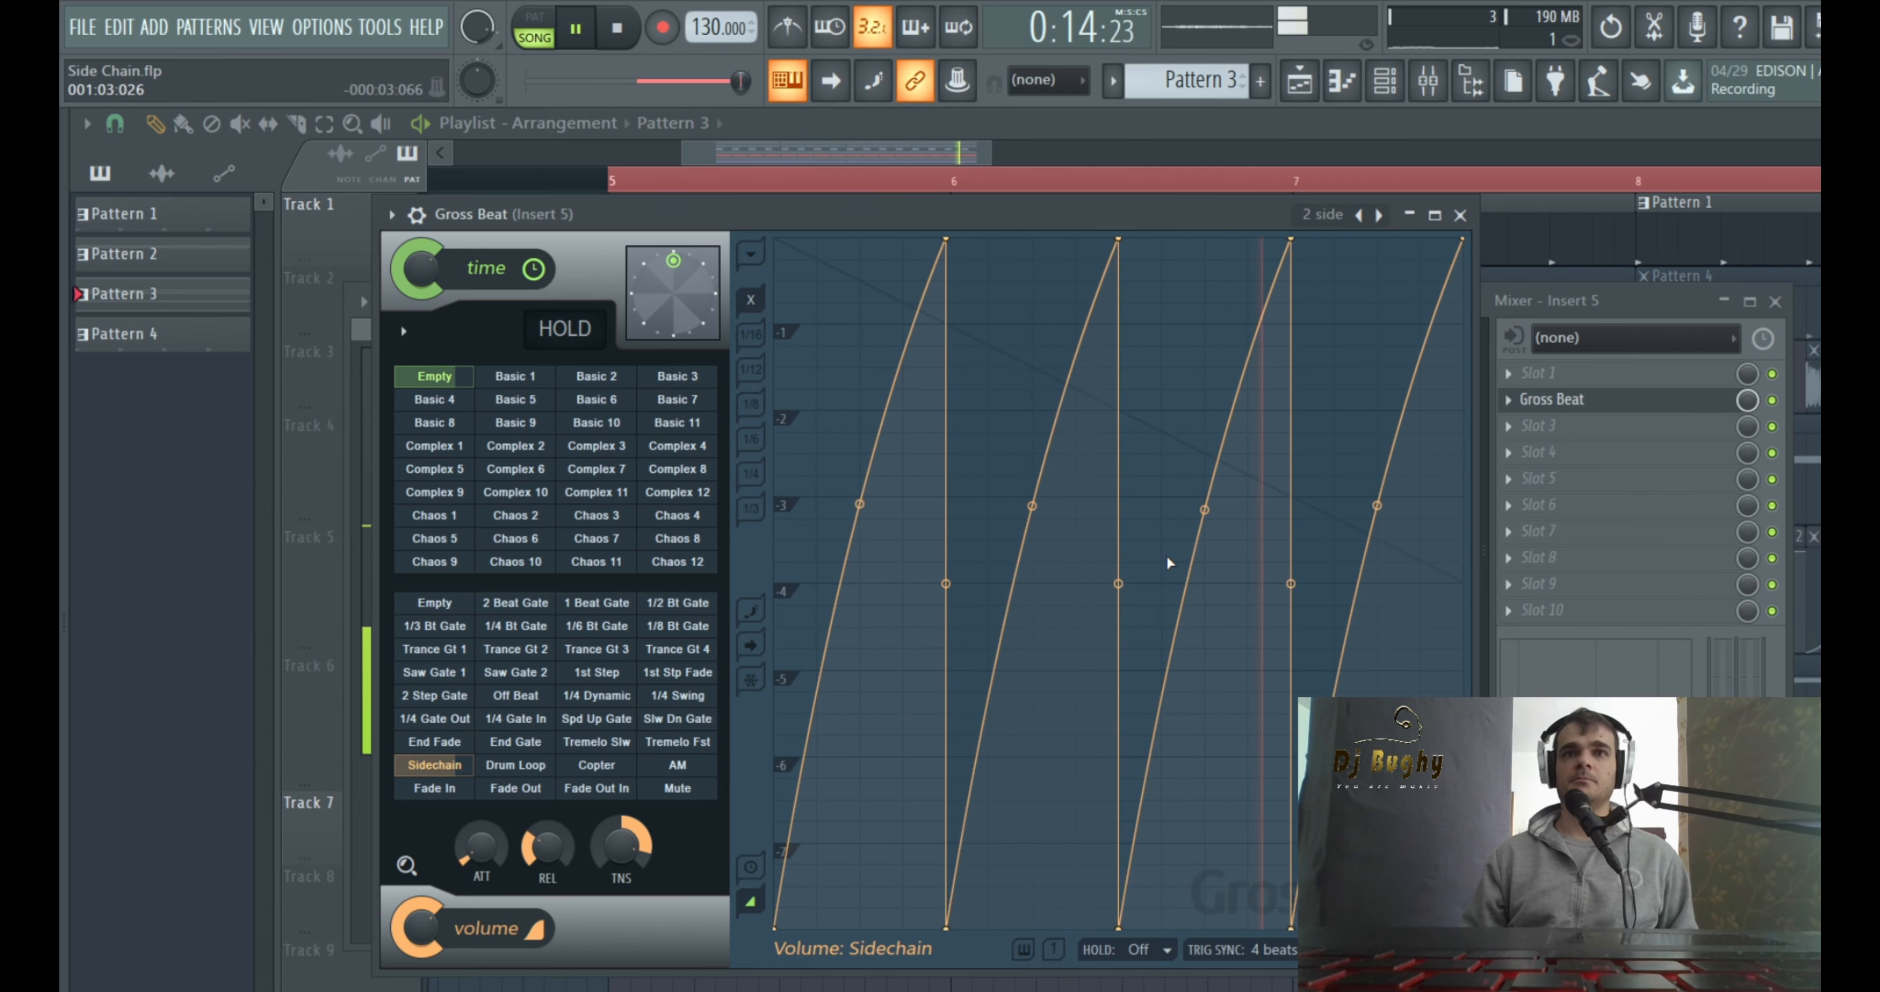
drag(622, 846, 622, 901)
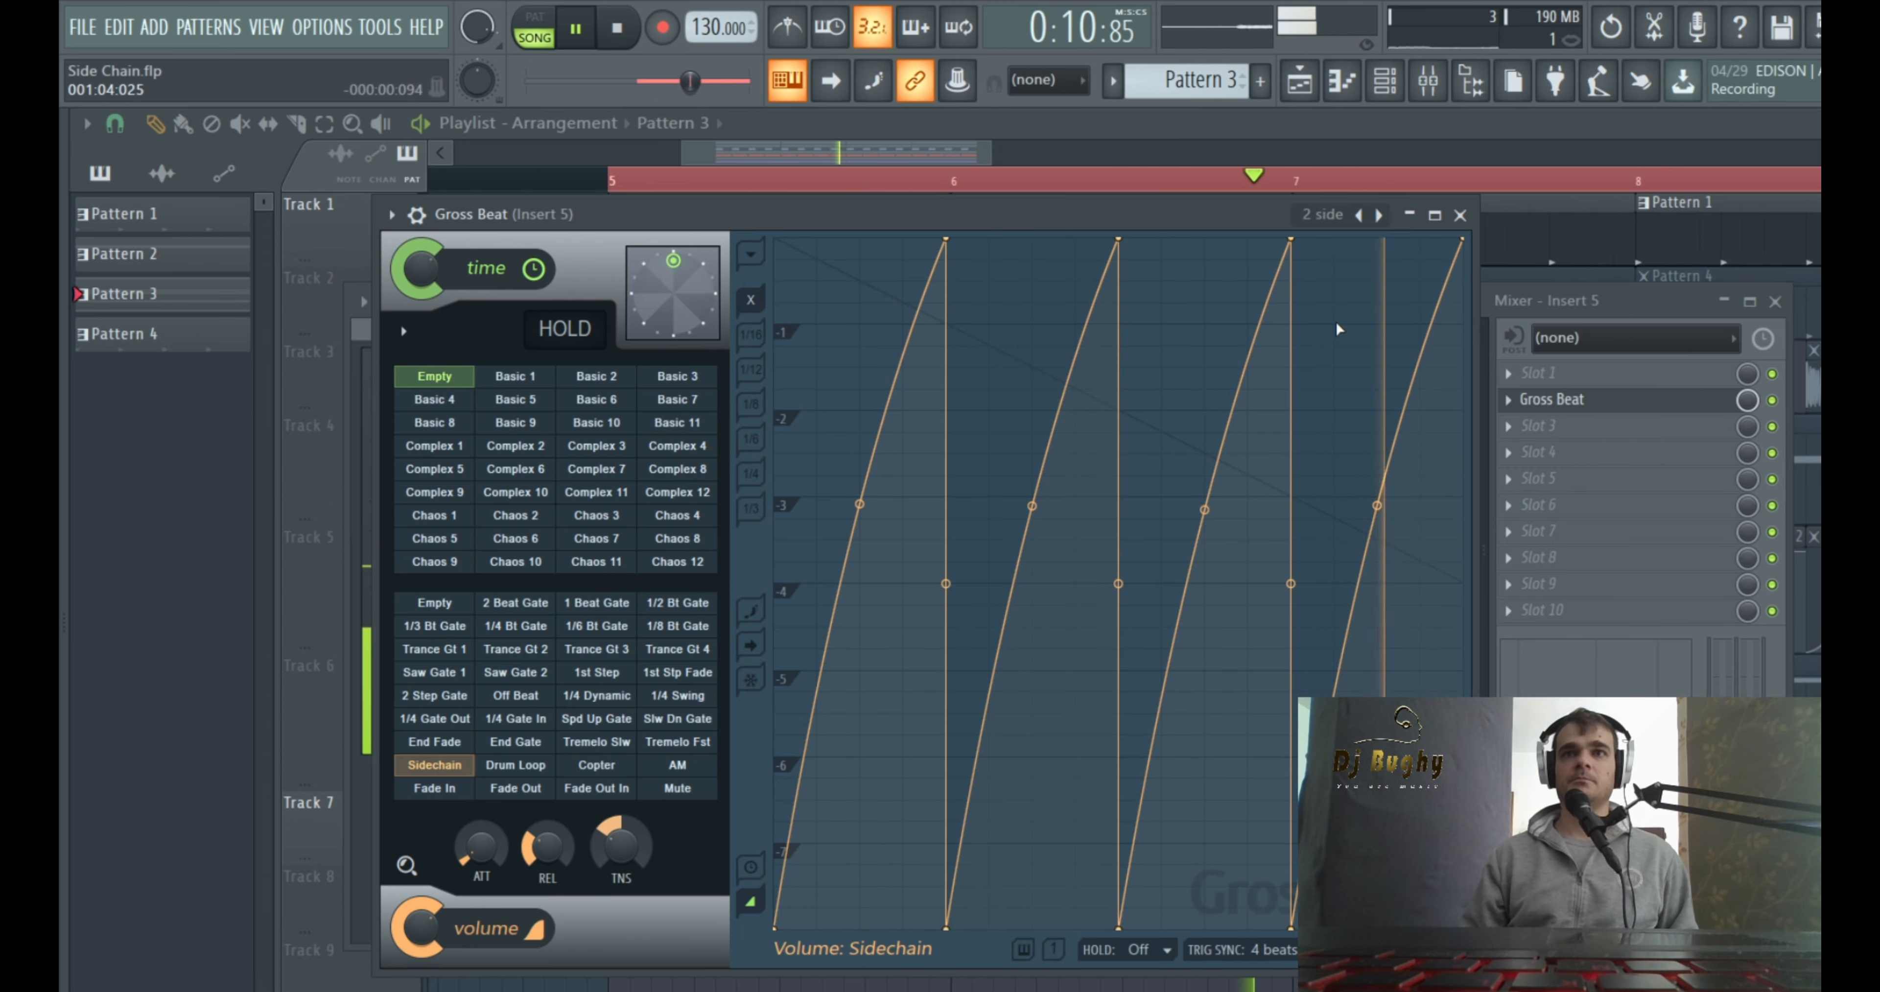
click(1460, 215)
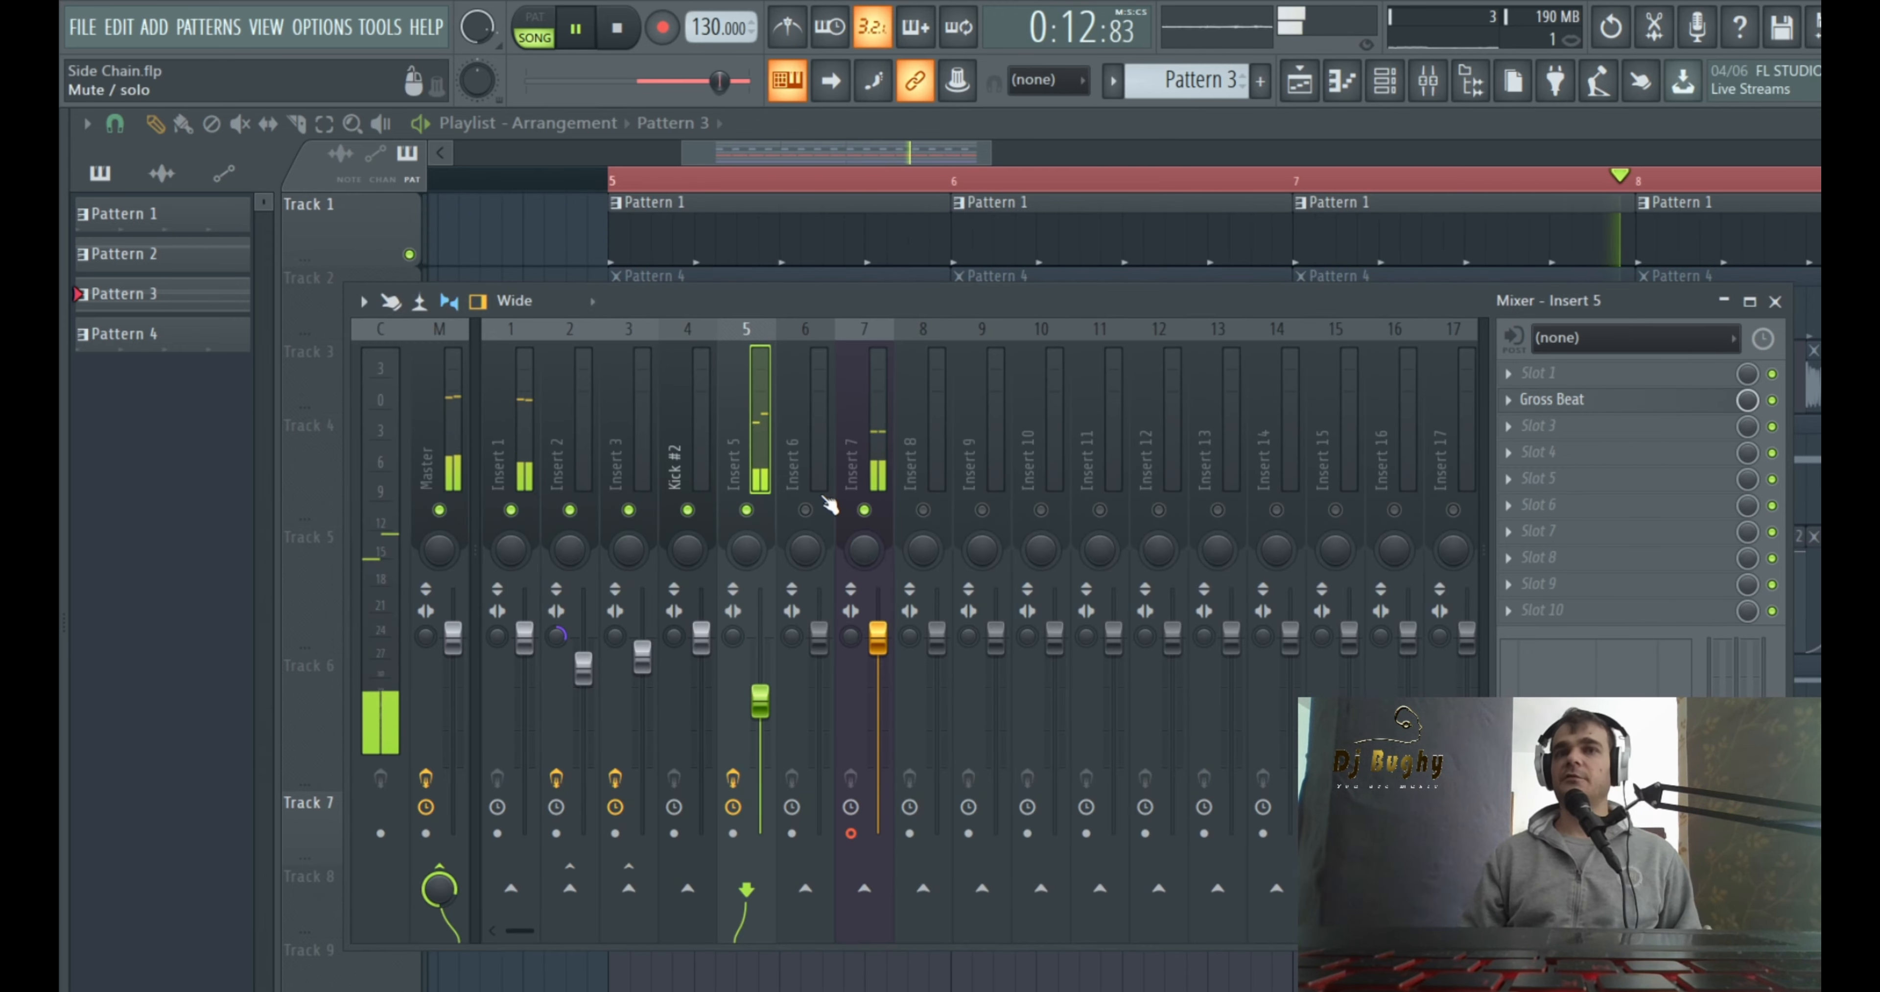
Compare the top loop with Insert 5's Gross Beat bypassed and re-enabled during playback
key(space)
click(1772, 400)
key(space)
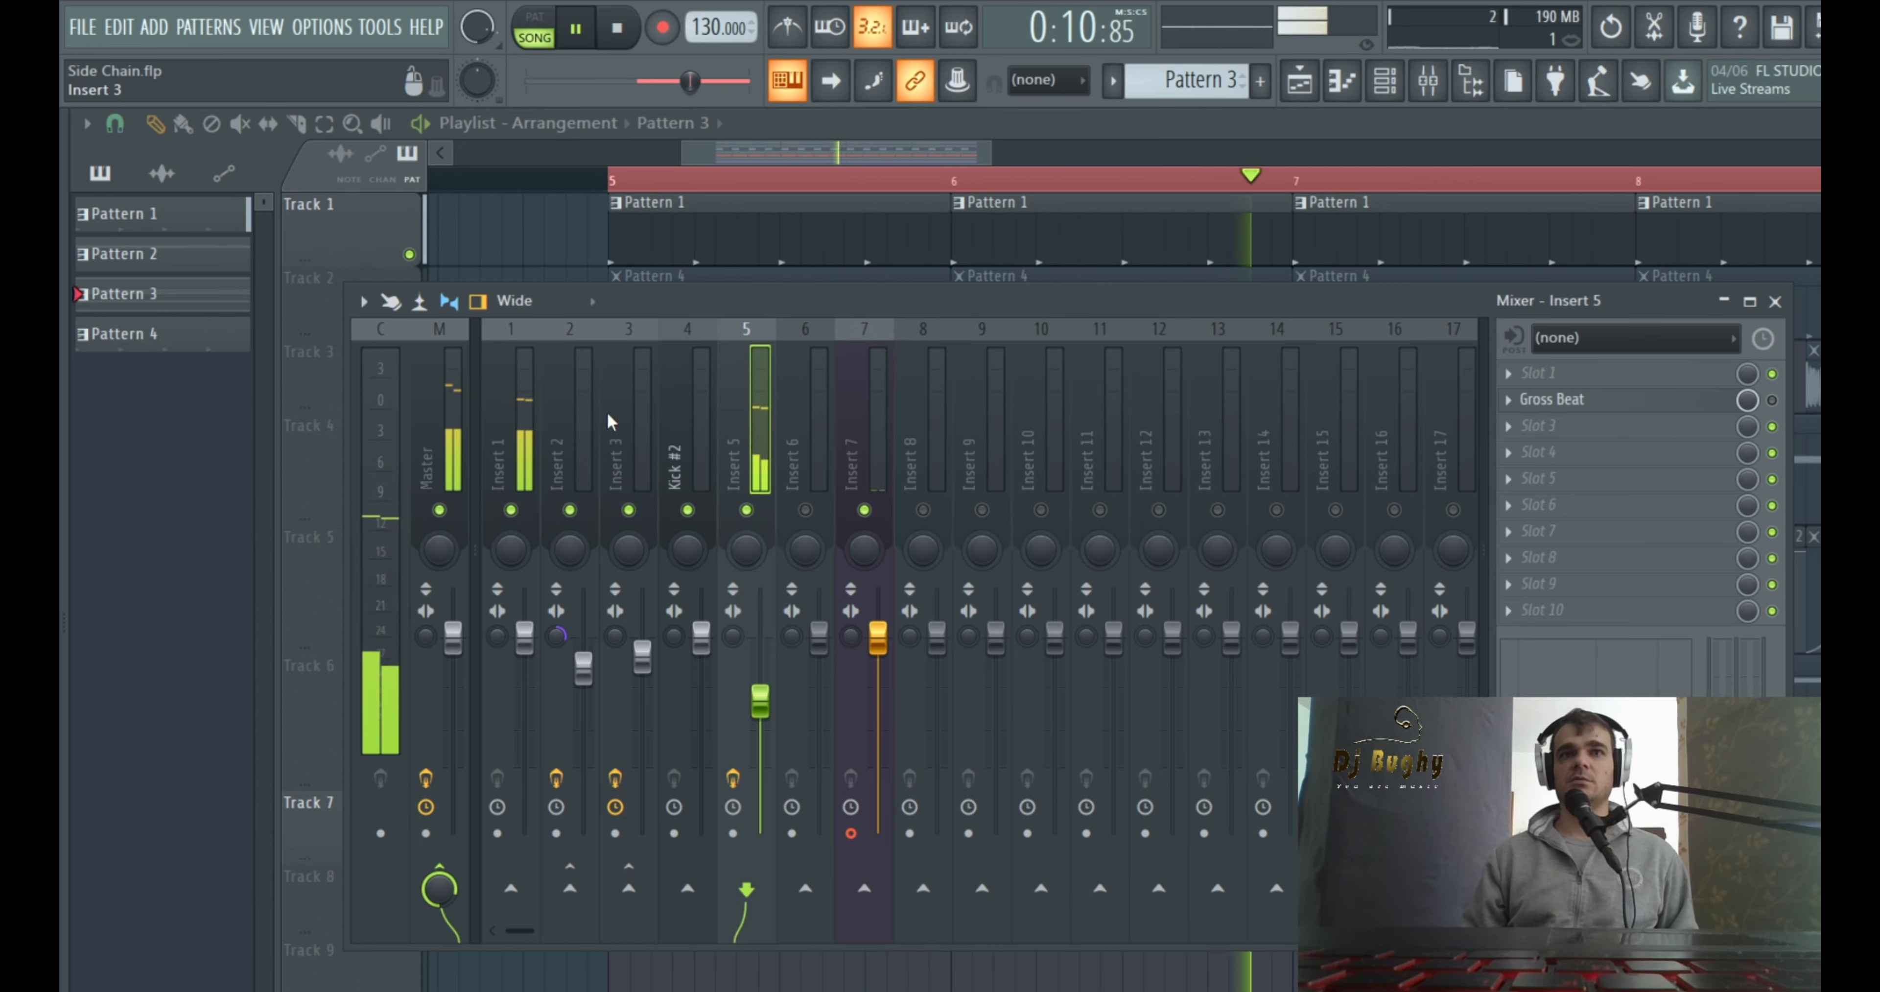
key(space)
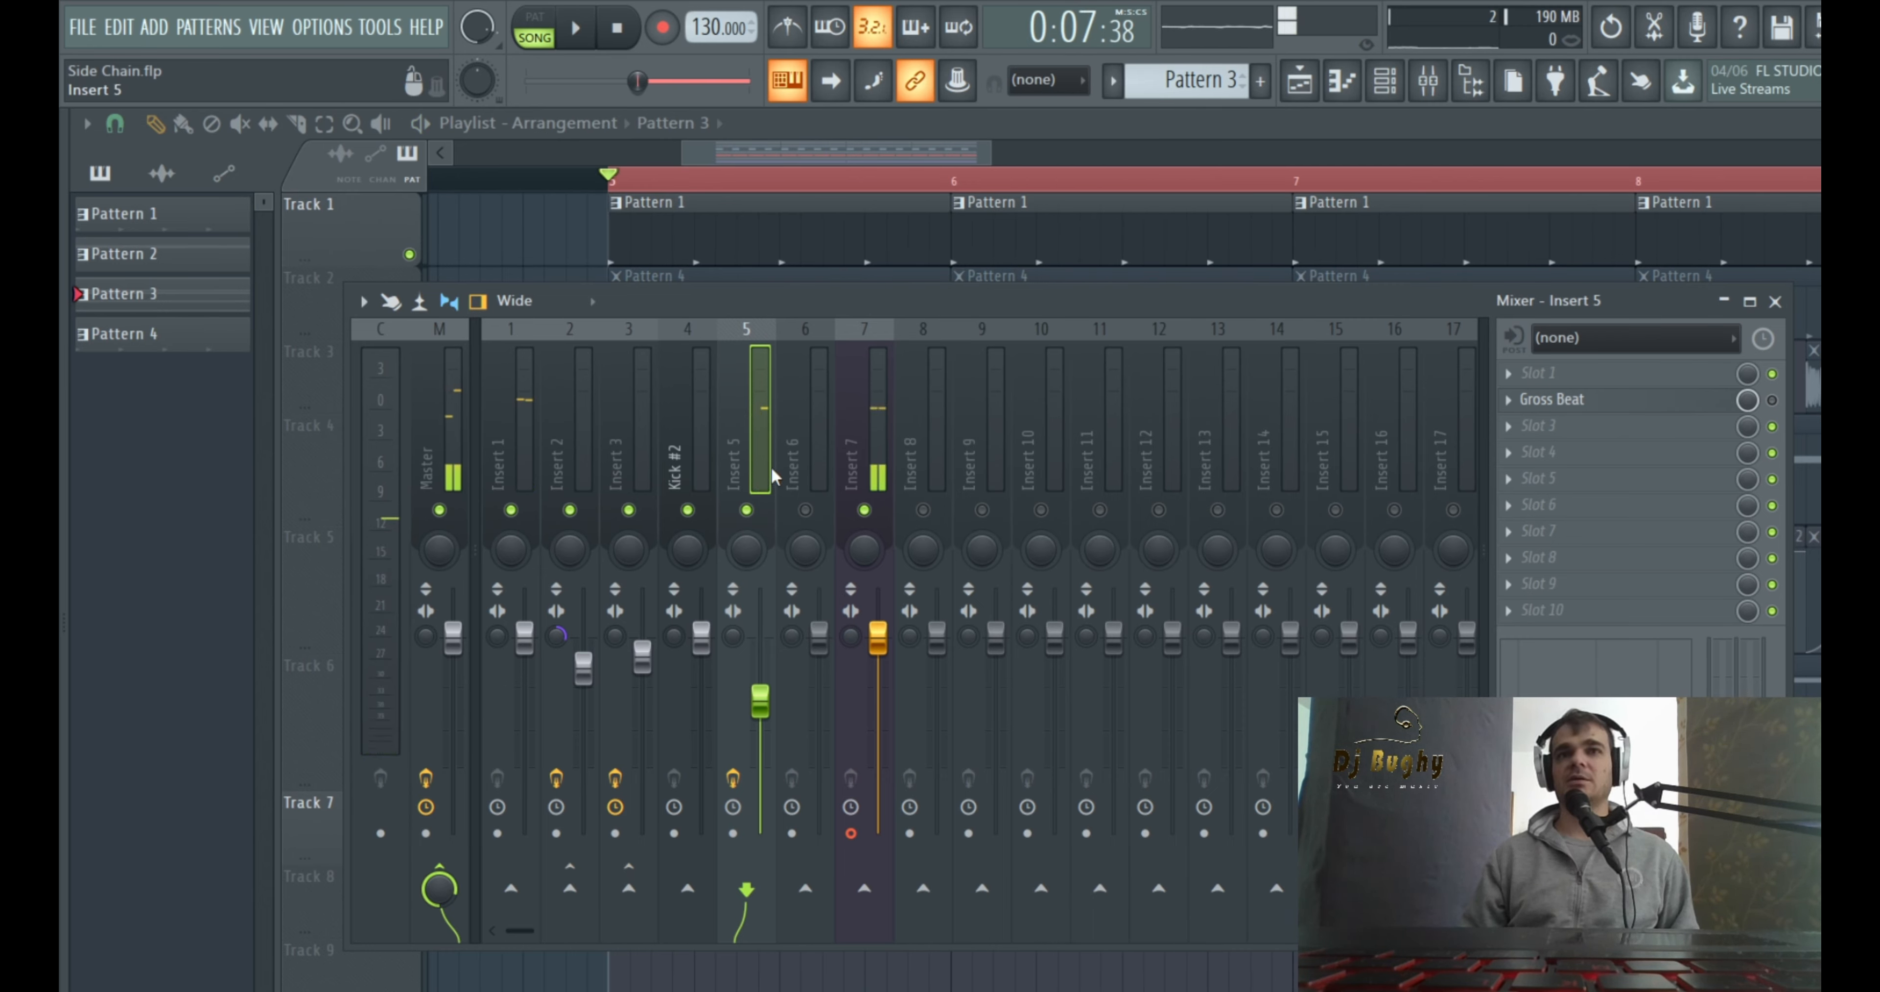
click(1772, 399)
key(space)
Fine-tune Insert 5's Gross Beat volume envelope tension to about -46%, stop playback and raise Insert 5's level slightly
click(1552, 400)
mouse_move(621, 846)
mouse_down()
mouse_move(621, 818)
mouse_move(621, 836)
mouse_up()
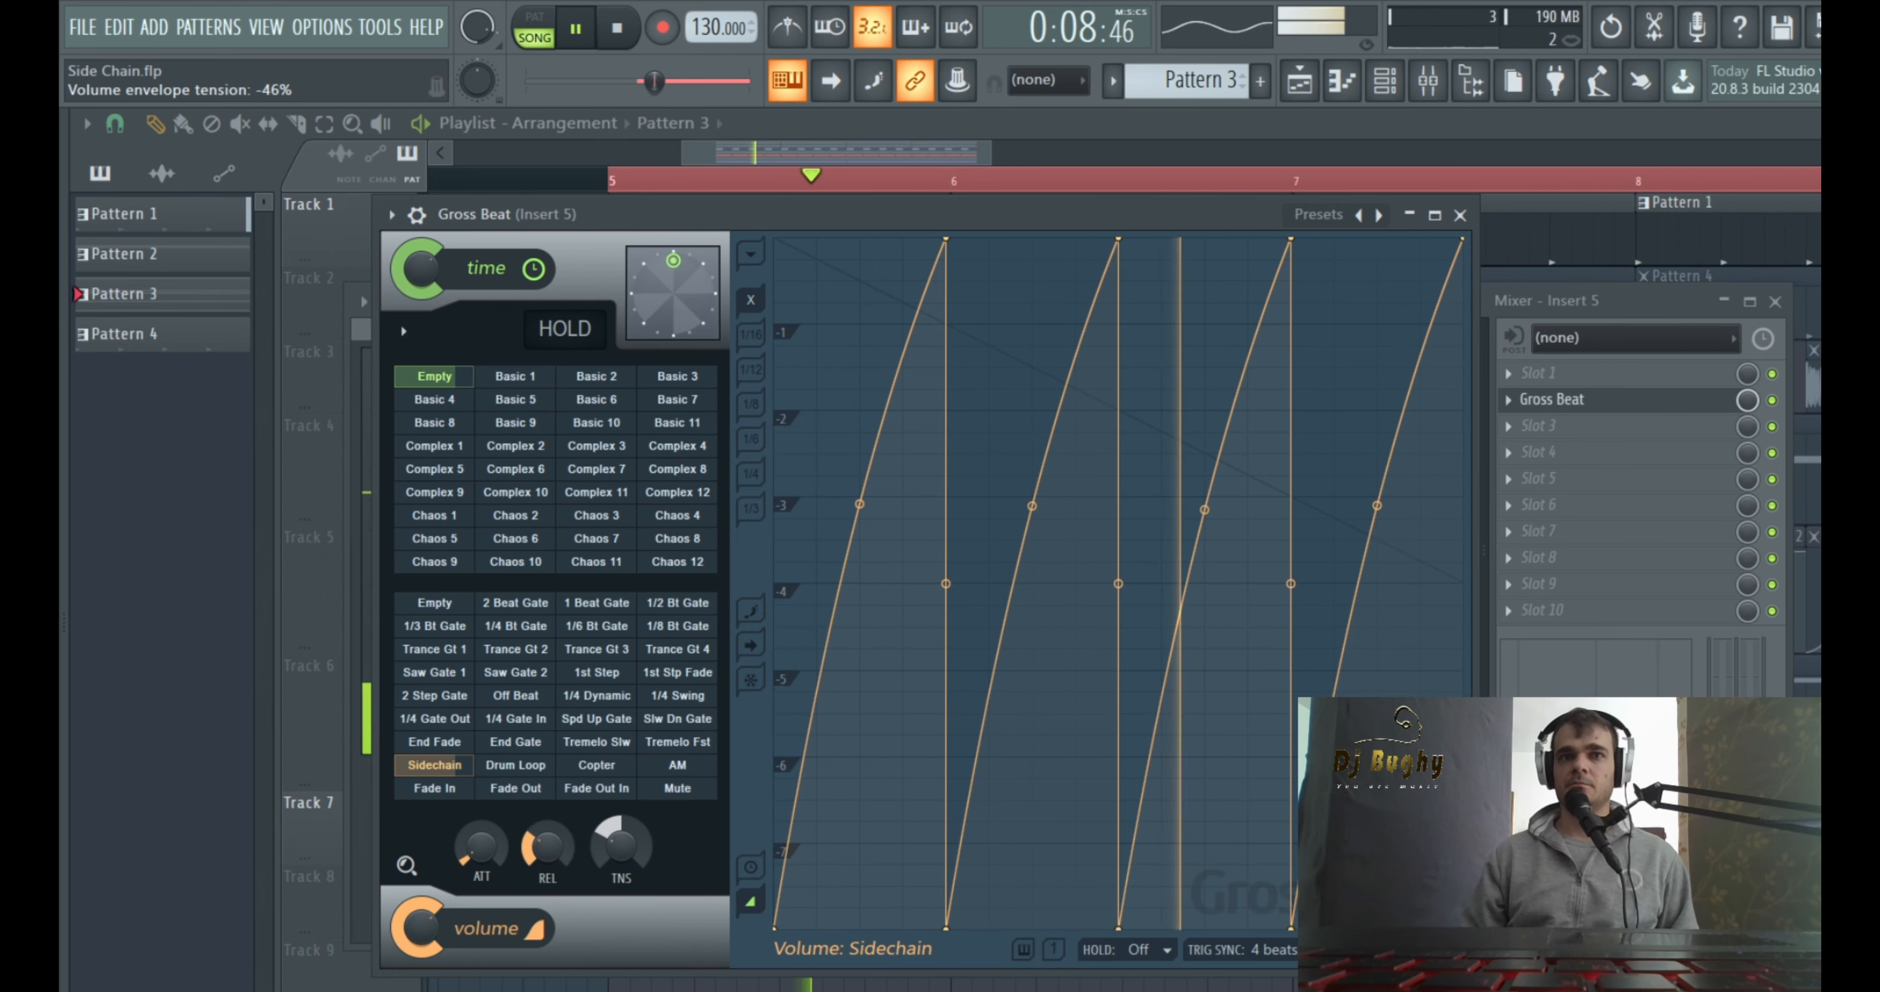
key(space)
click(1476, 214)
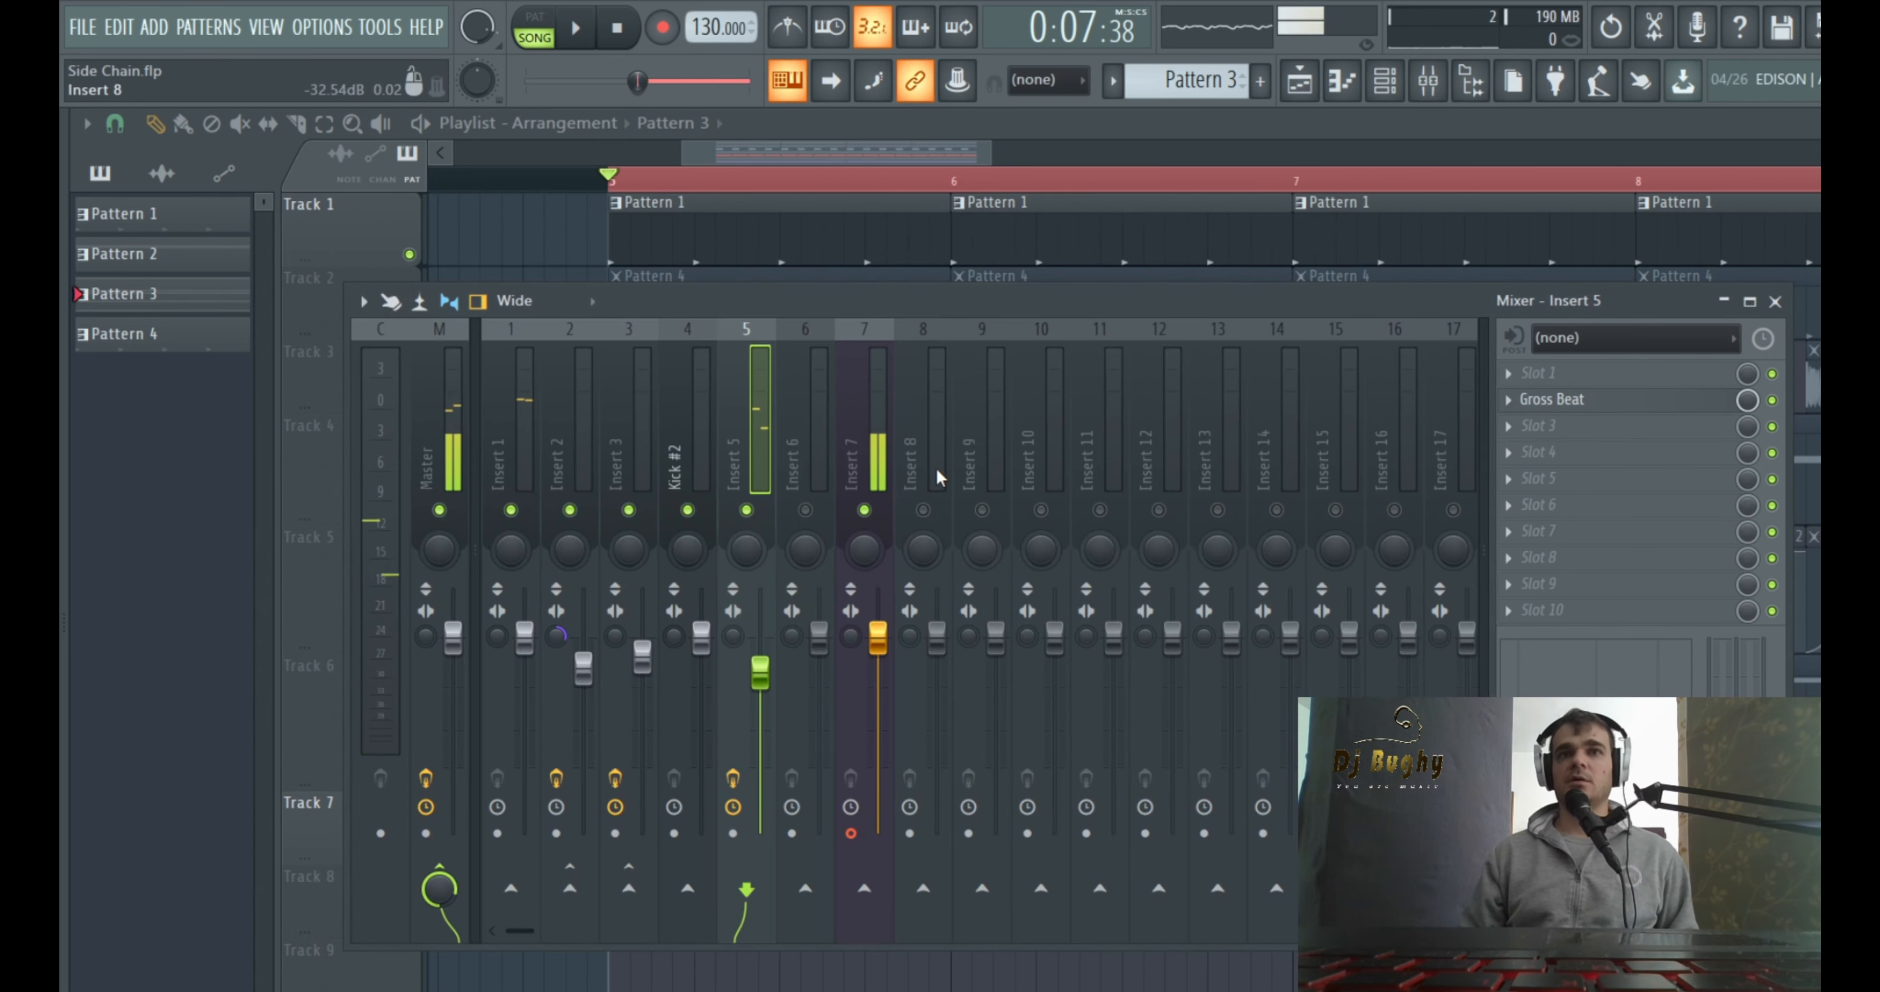
Rename mixer Insert 10 as Side Chain, route the first five inserts into it and unmute it
click(1775, 301)
drag(990, 152, 898, 155)
key(F9)
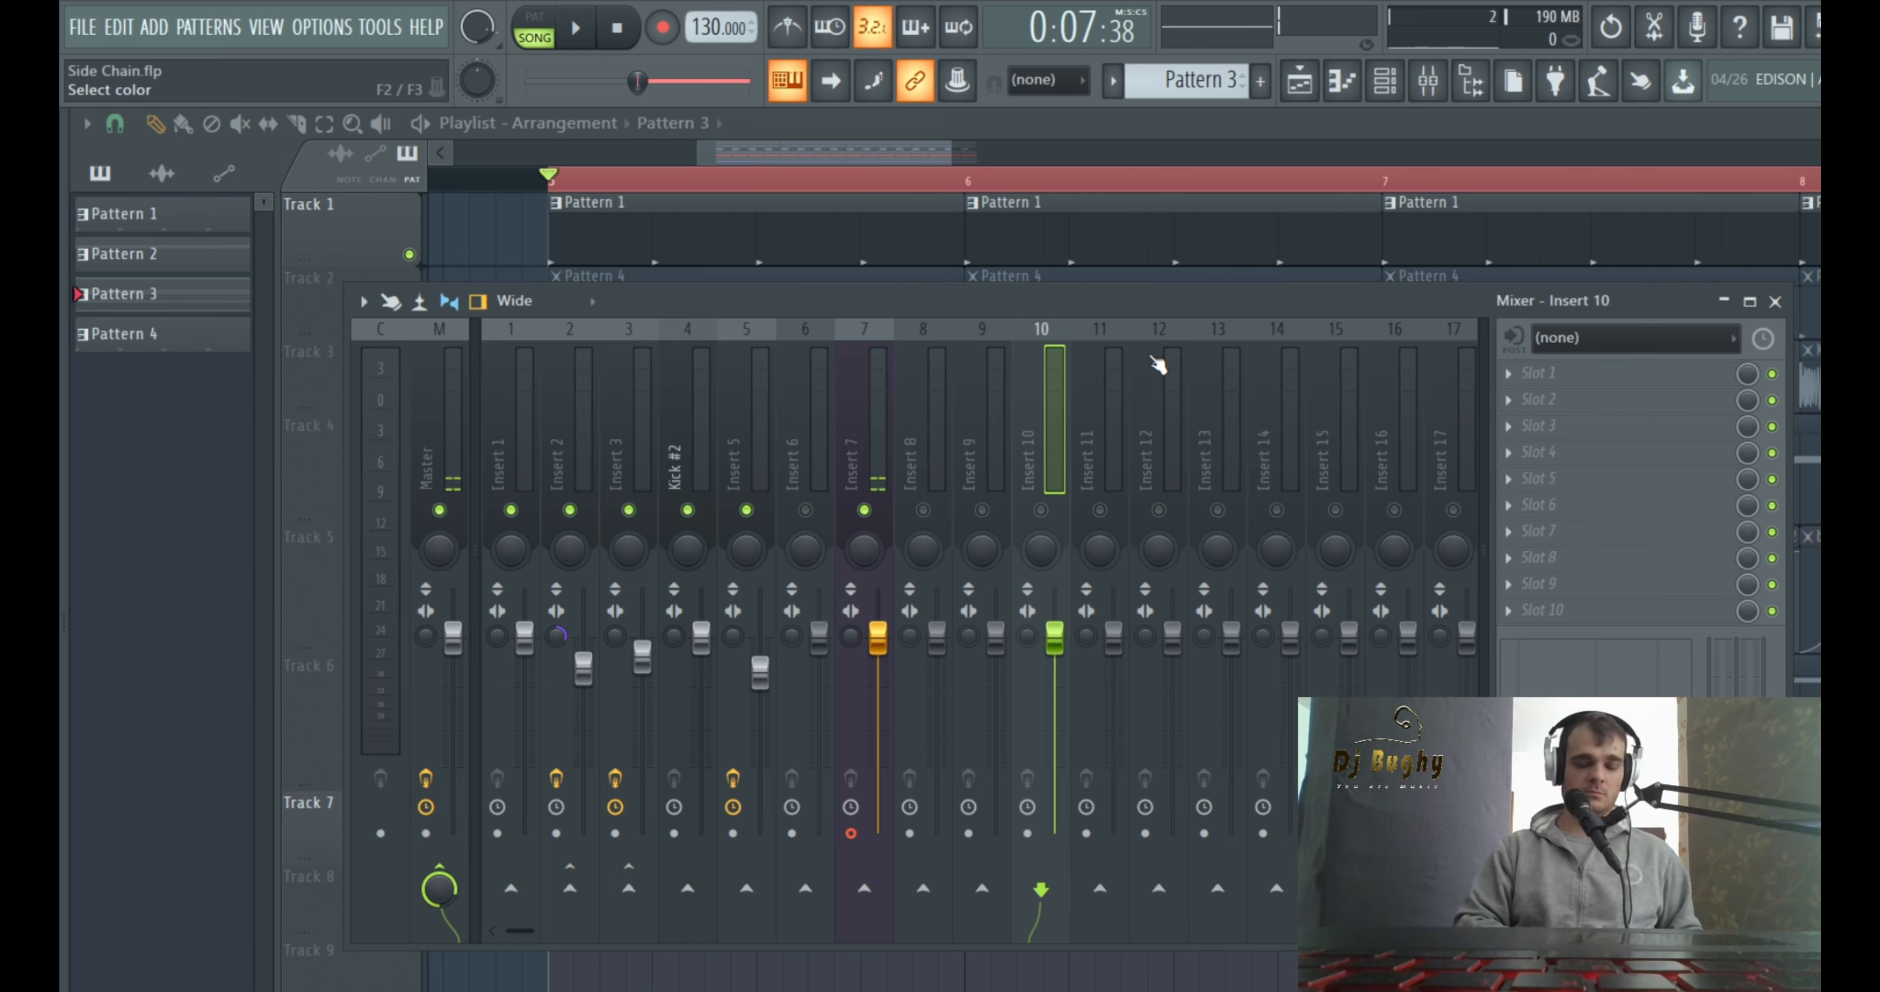
key(Return)
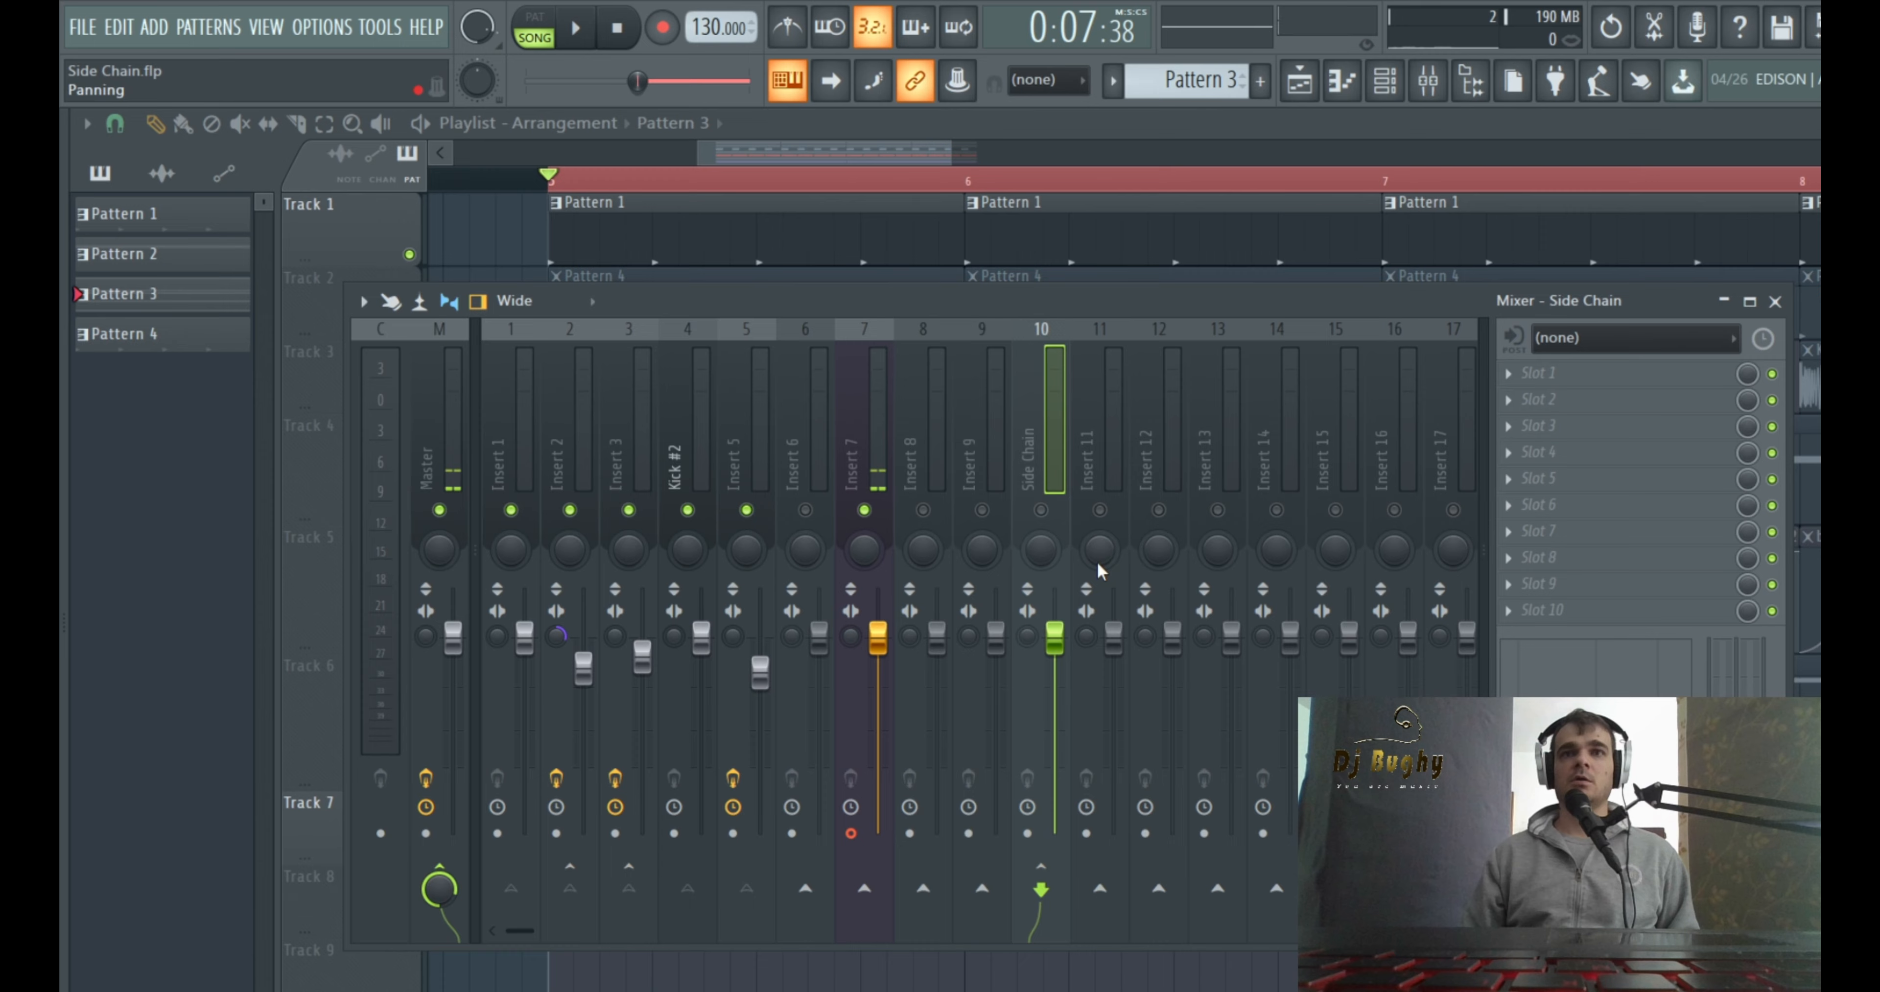
click(1054, 526)
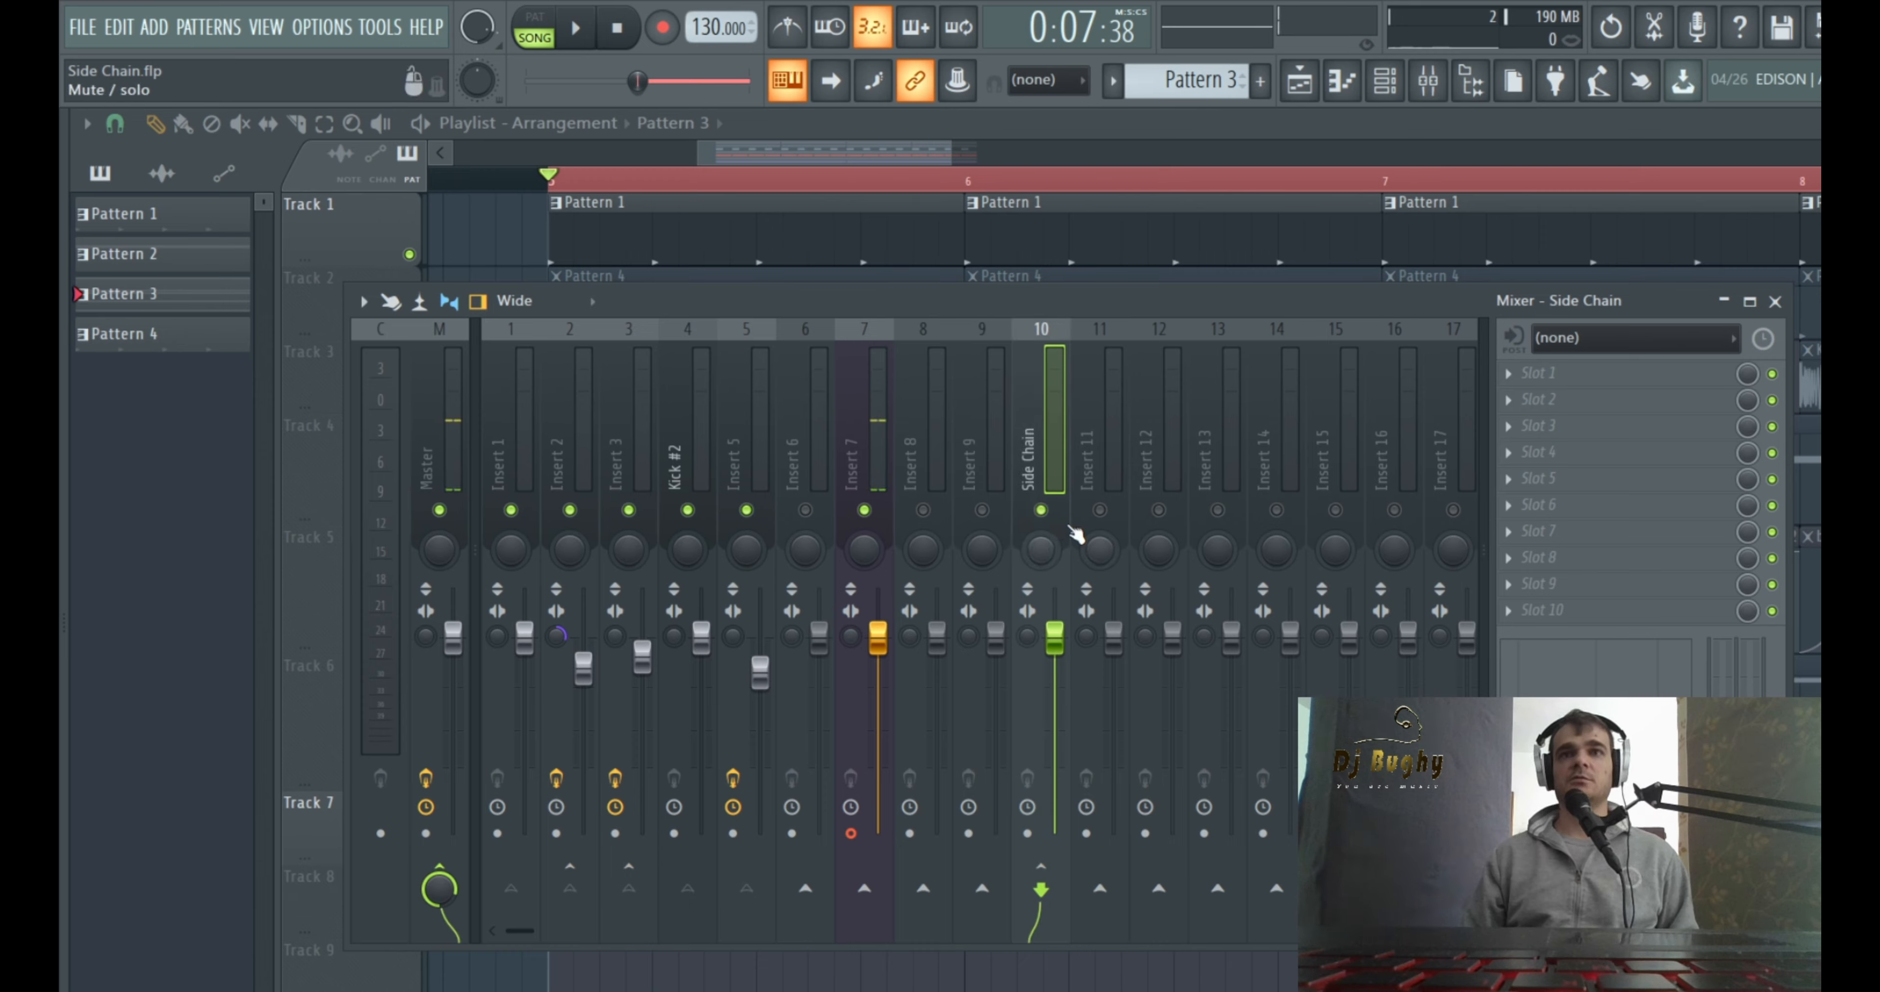
Play the arrangement to check Insert 5's routing into the Side Chain track, and stop playback
key(space)
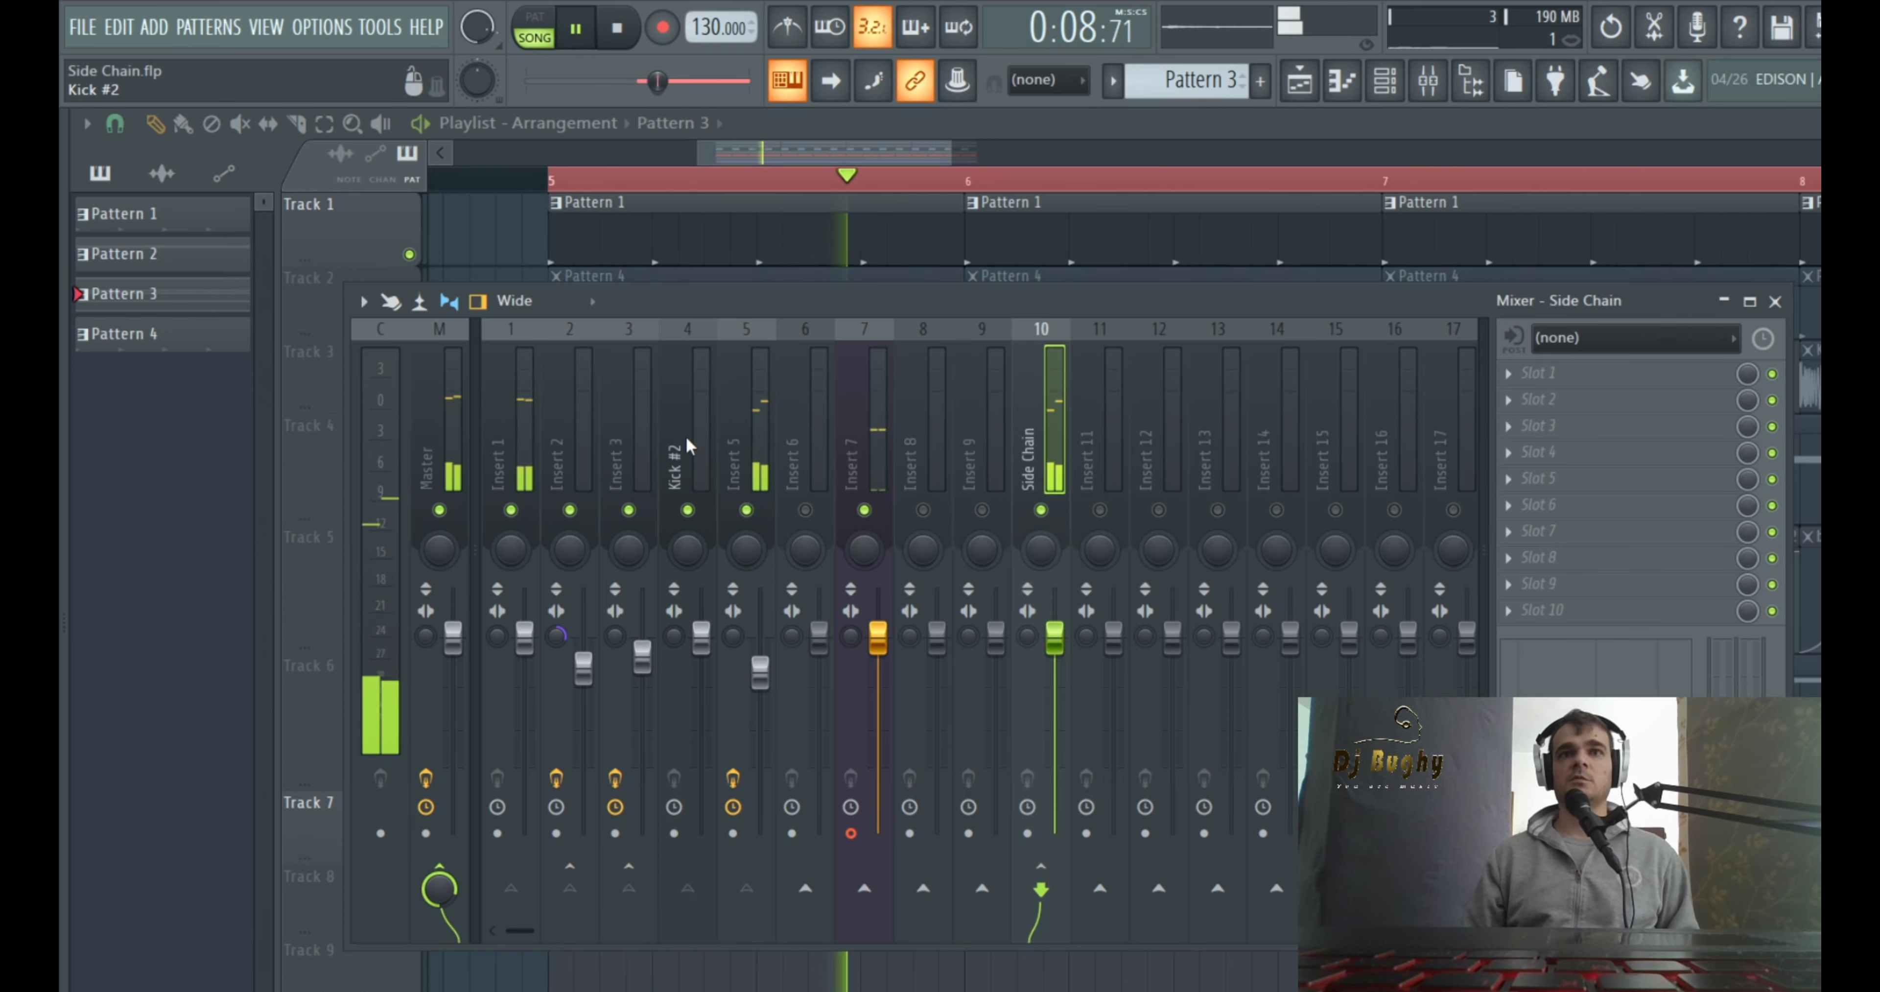
click(746, 421)
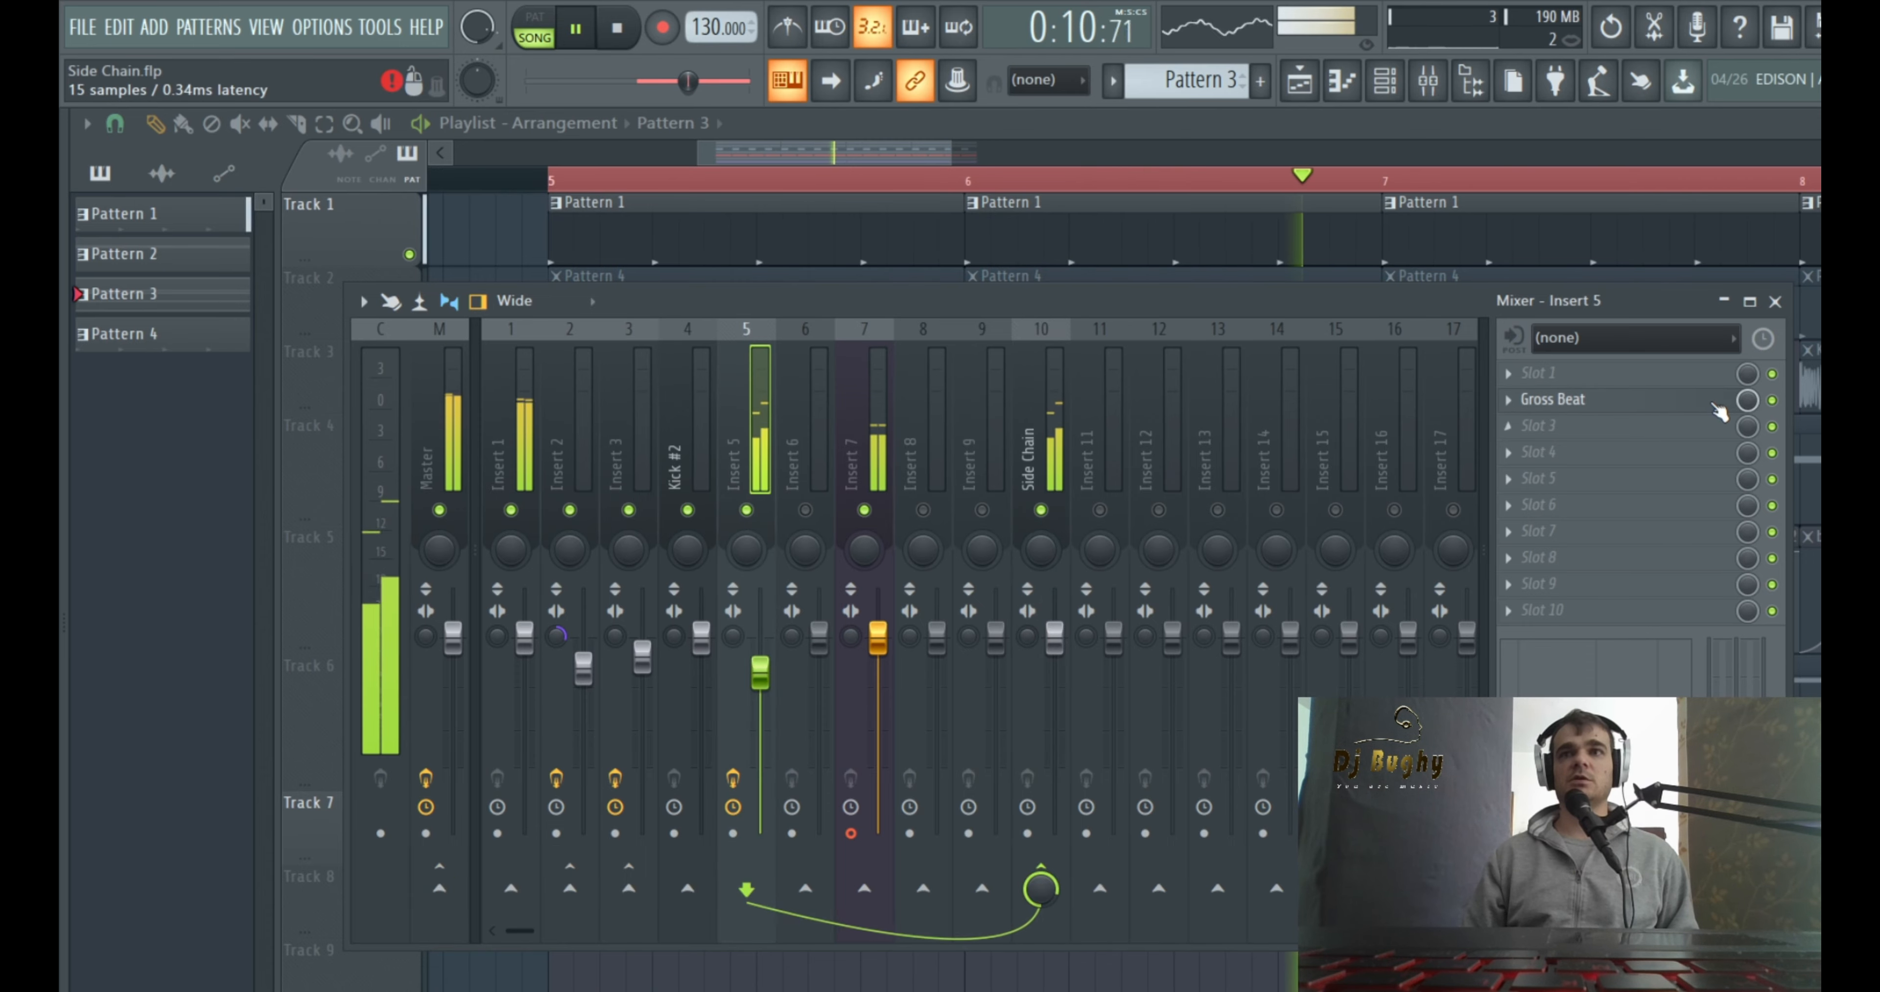
click(1058, 411)
key(space)
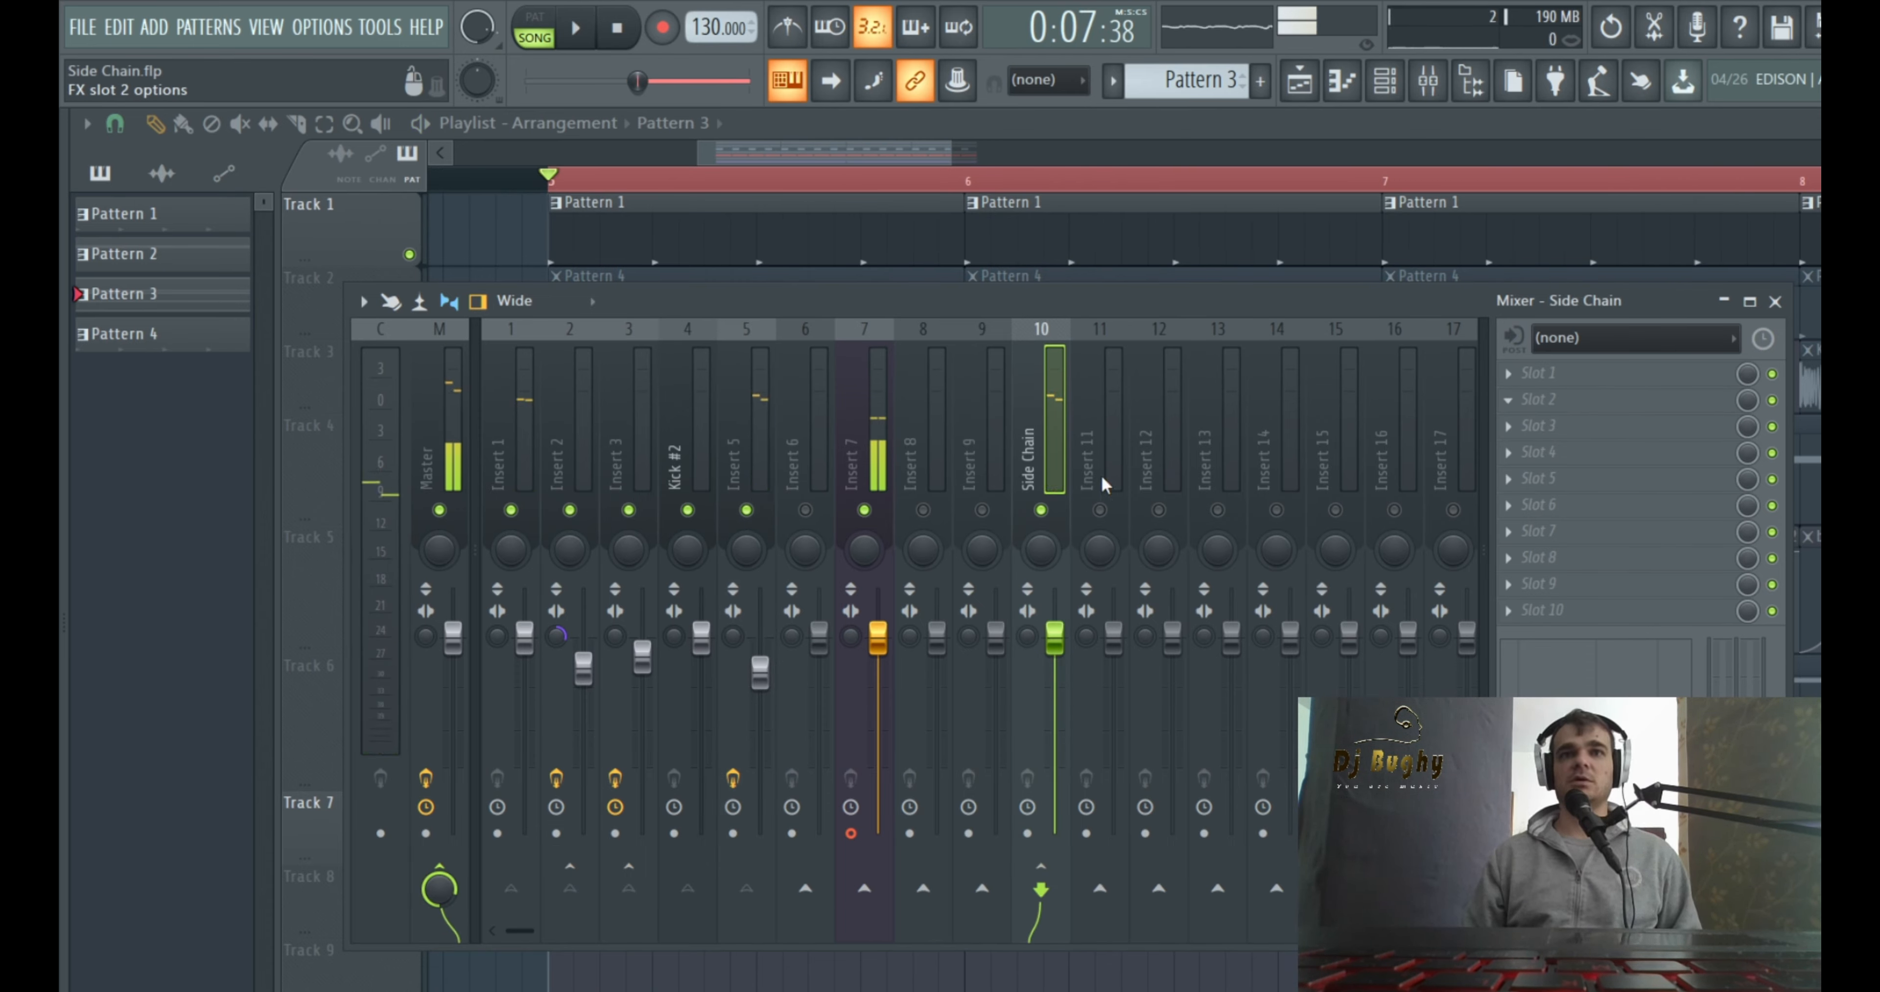
Add Fruity Limiter to slot 2 of the Side Chain track, switch it to COMP mode and set its sidechain input to 1
click(744, 692)
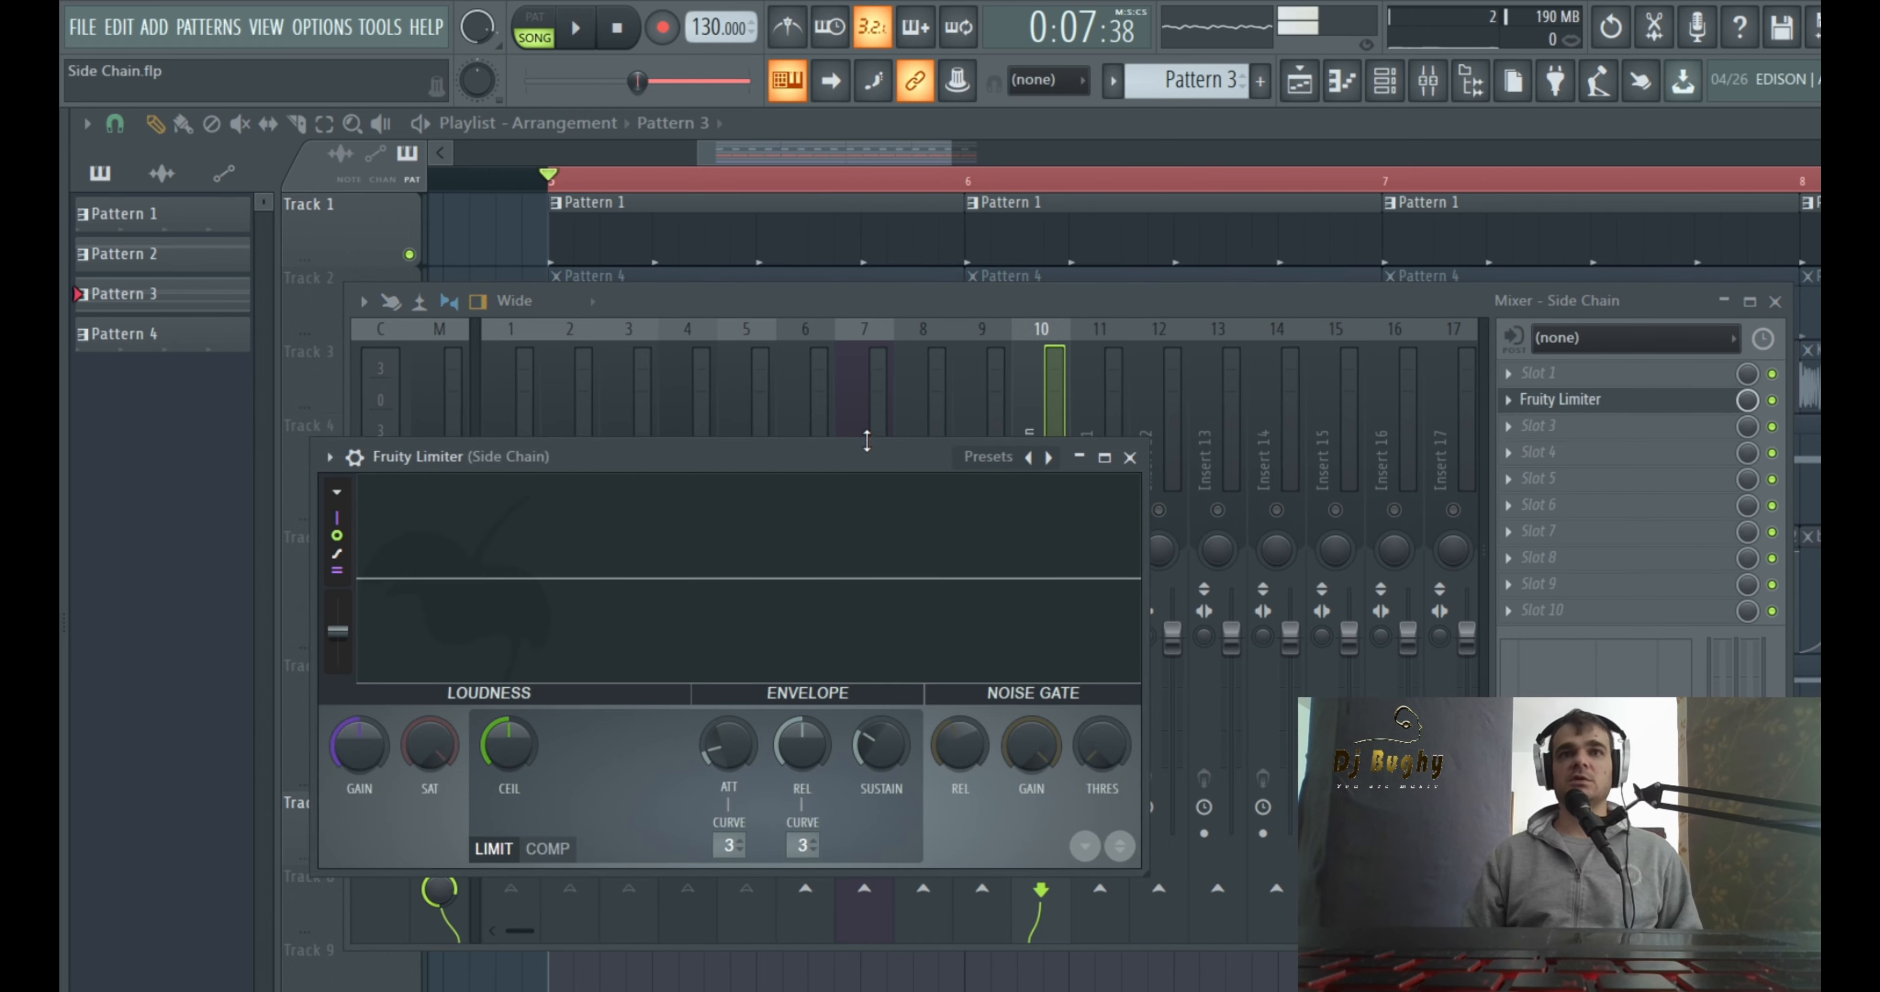
drag(868, 447, 988, 320)
click(677, 724)
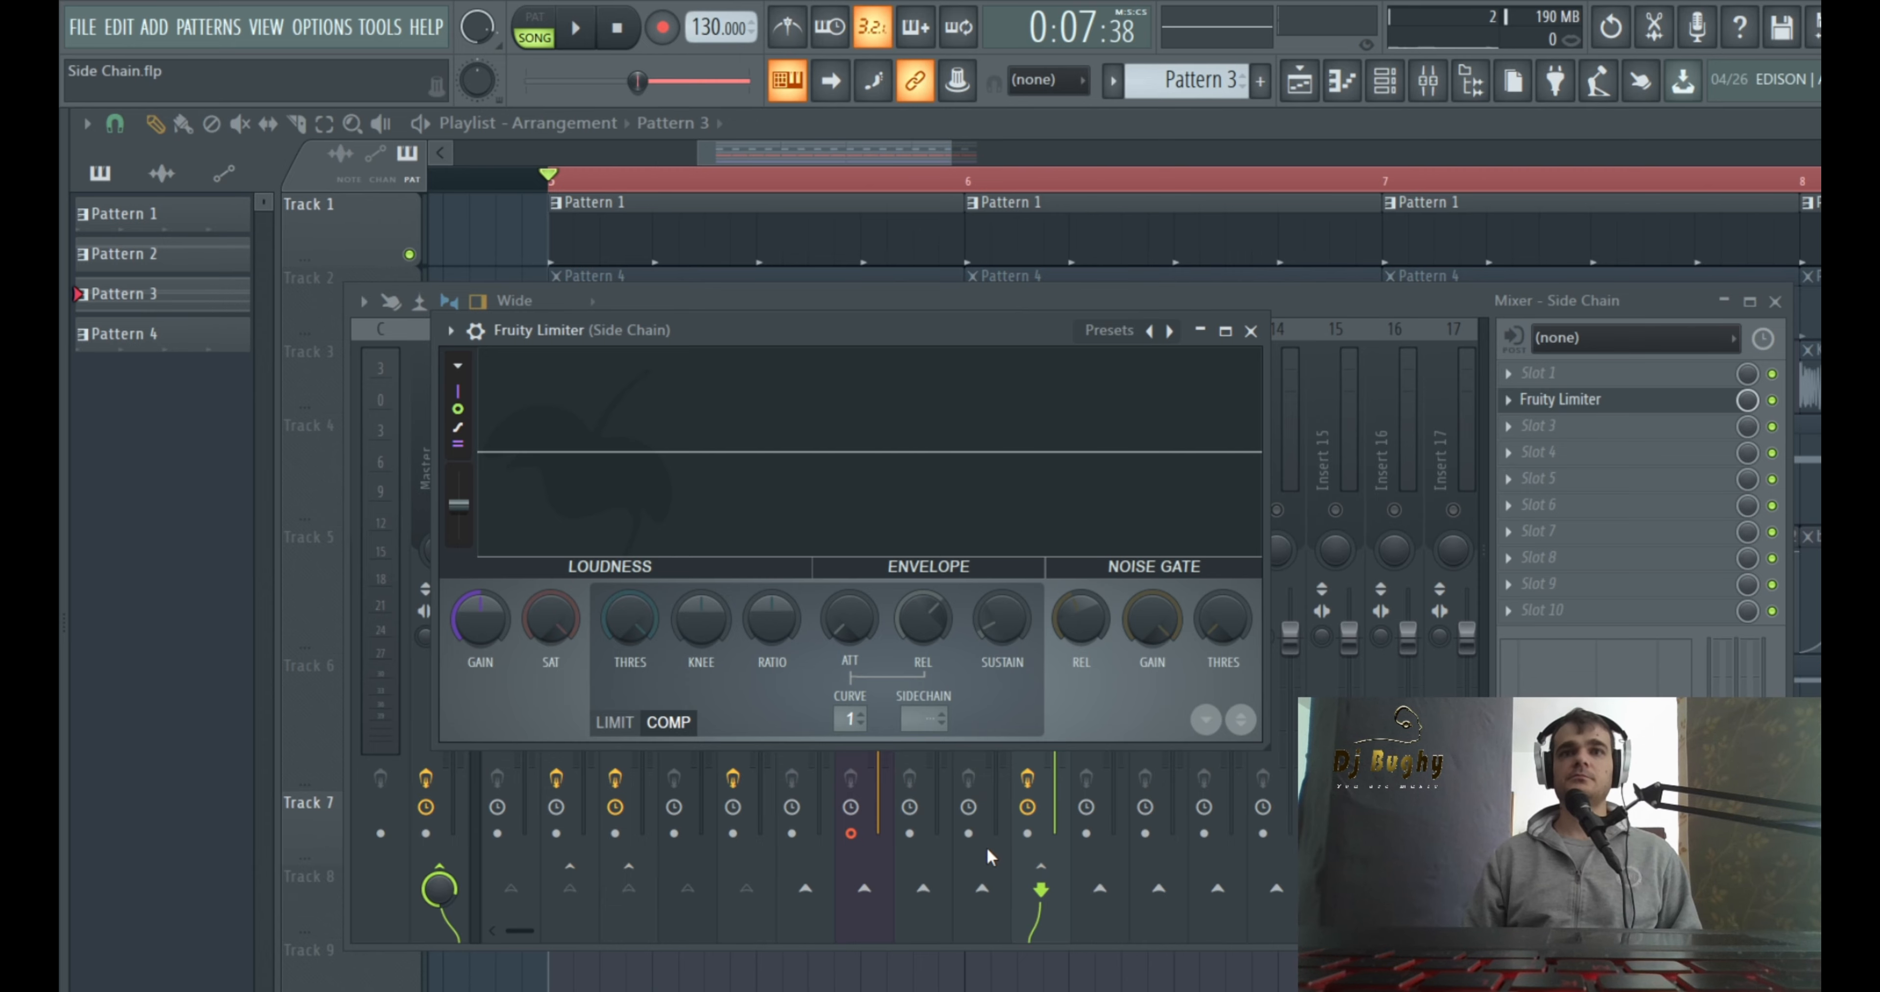
drag(929, 721, 931, 696)
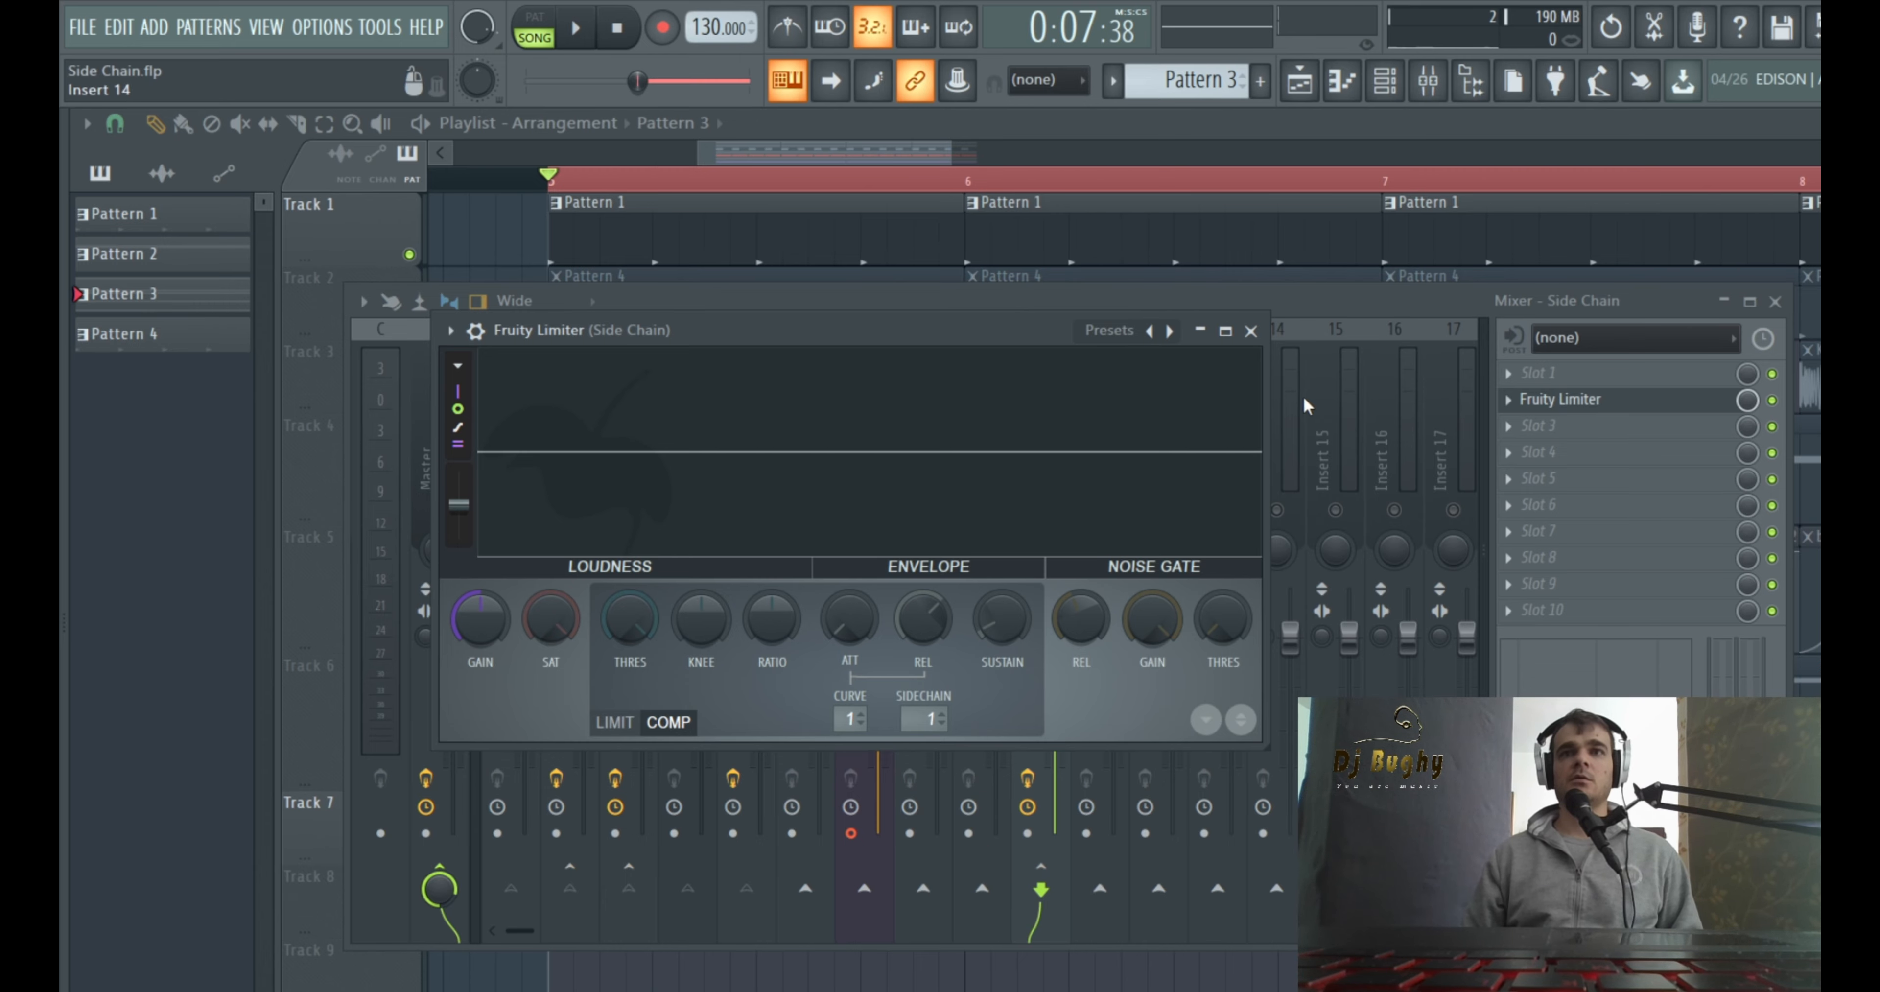
click(1252, 331)
During playback, lower the Side Chain limiter's compression threshold, adjust the knee and lengthen the release
key(space)
click(1607, 401)
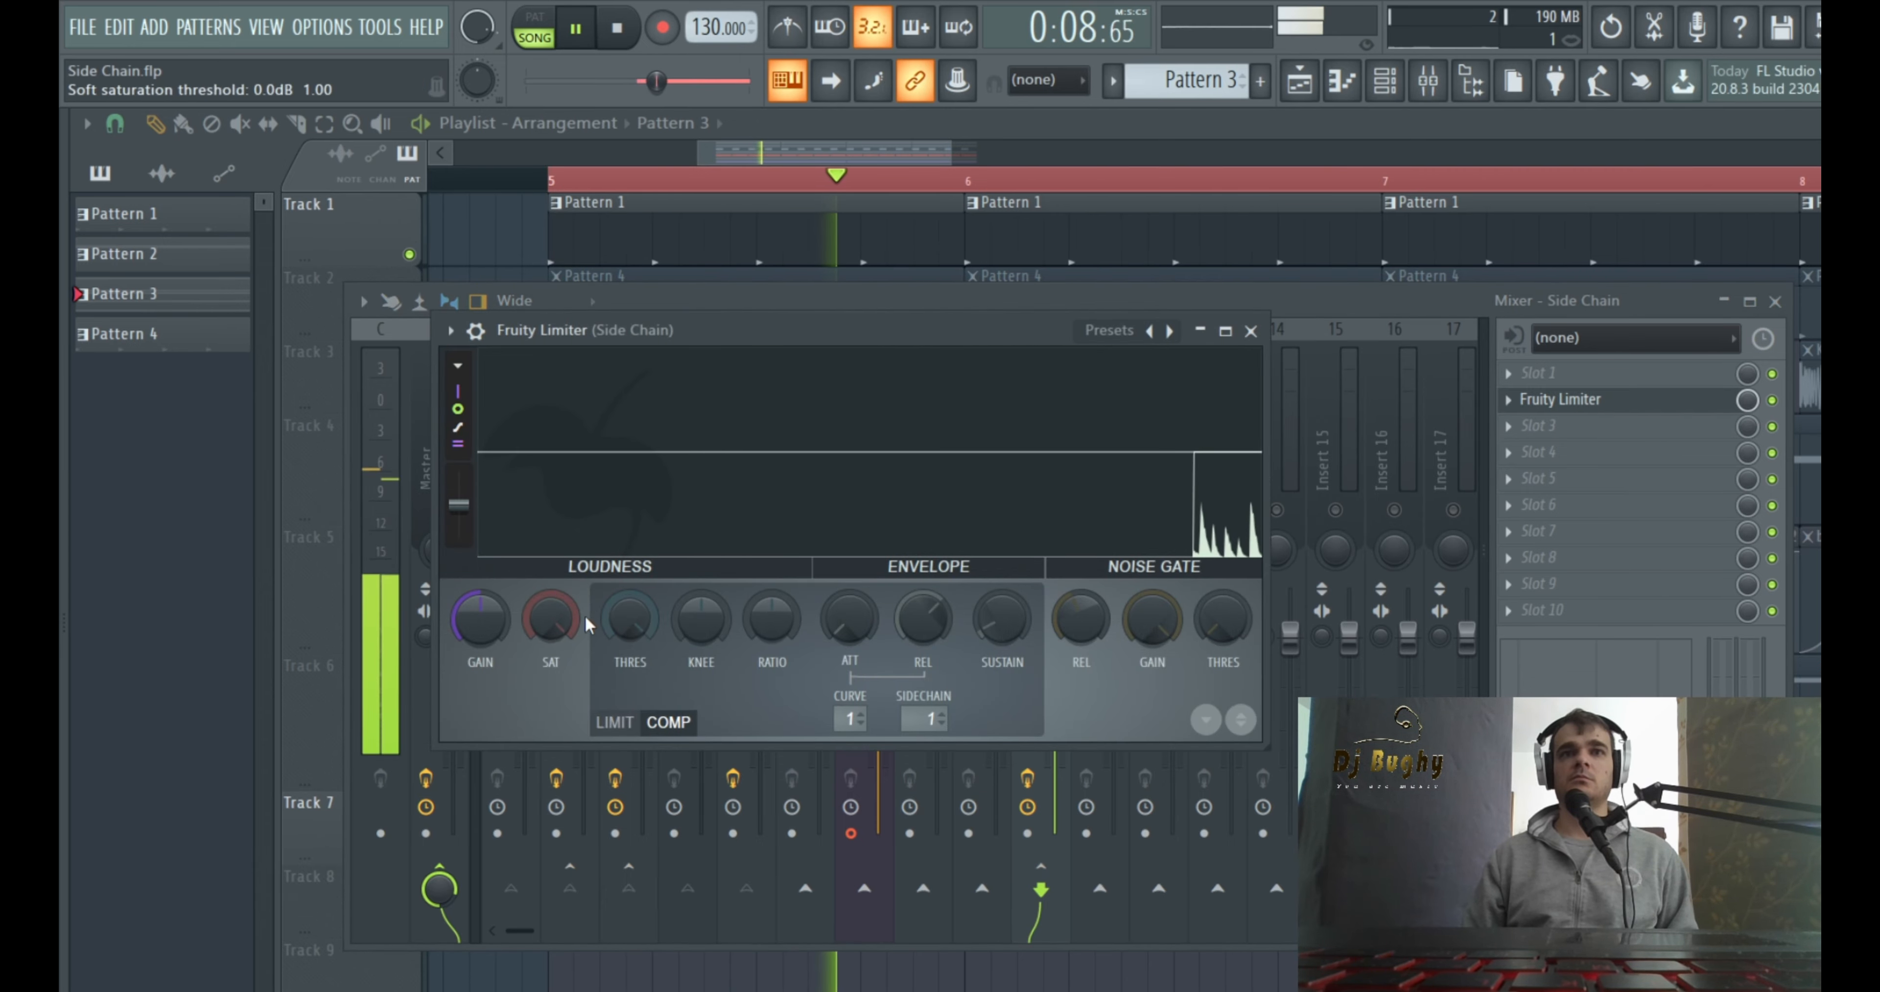
drag(630, 618, 700, 575)
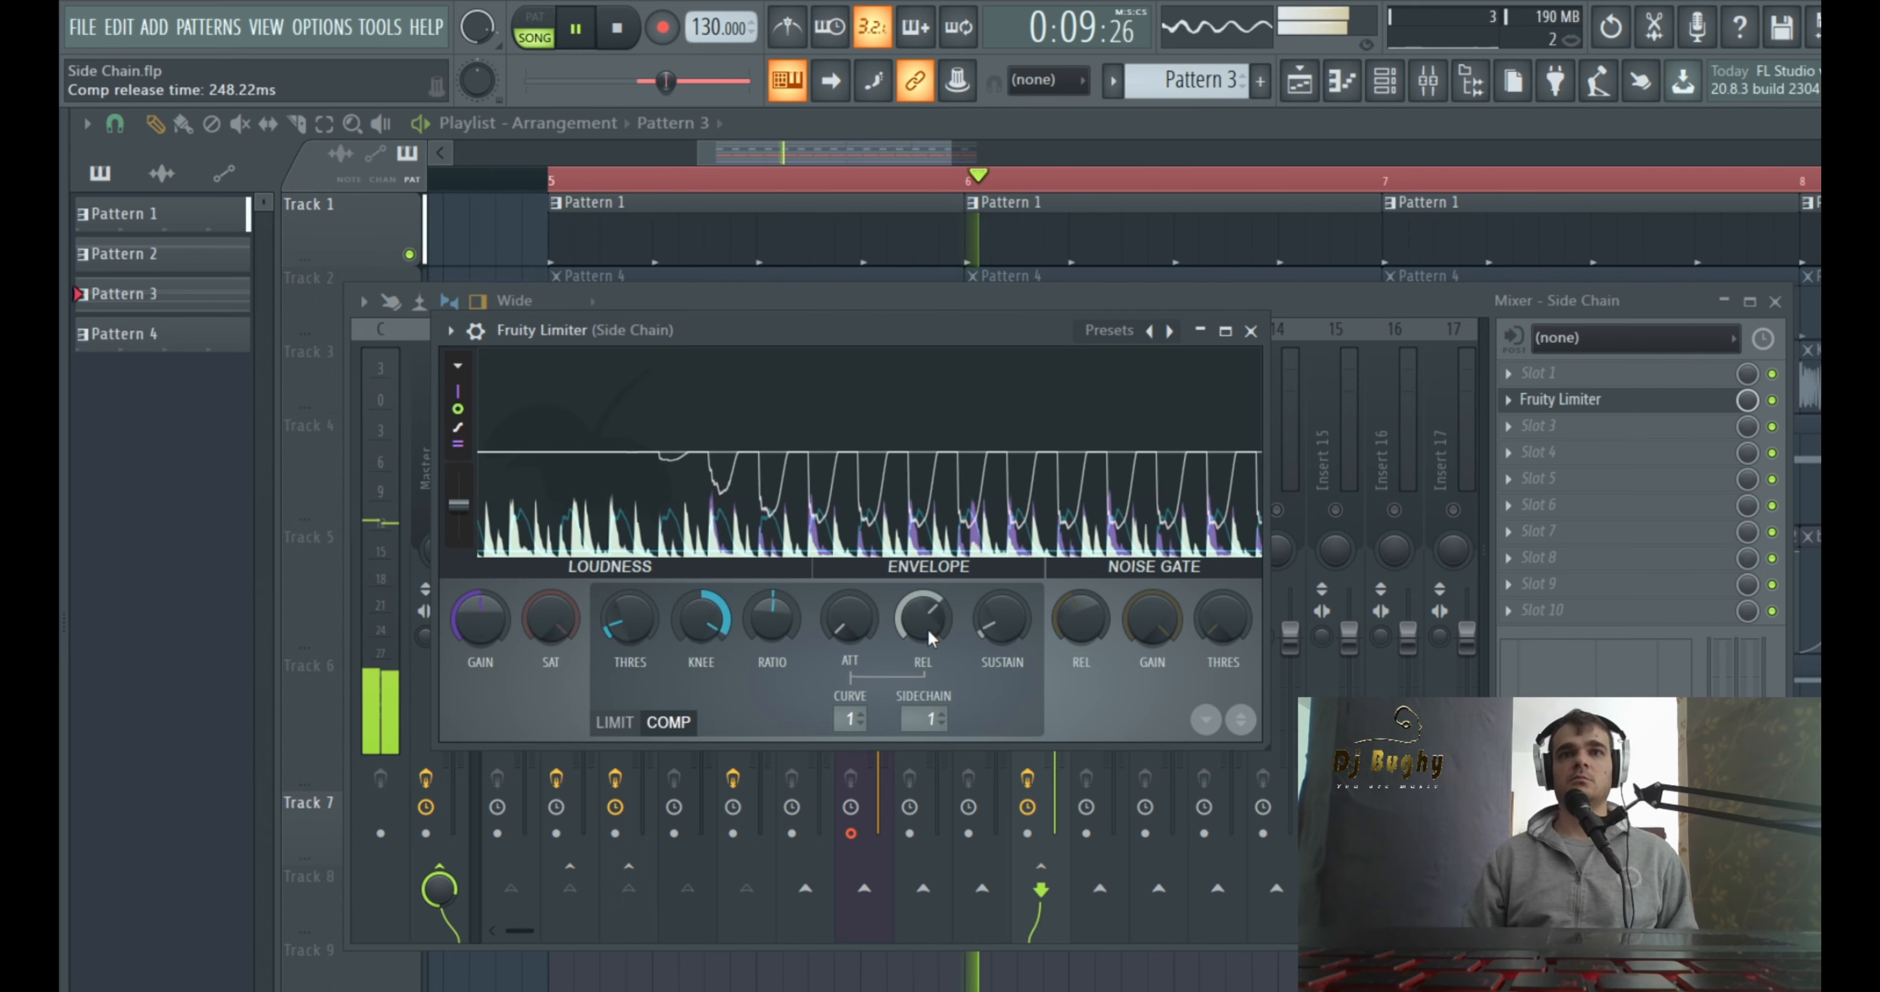
drag(929, 628, 929, 615)
key(space)
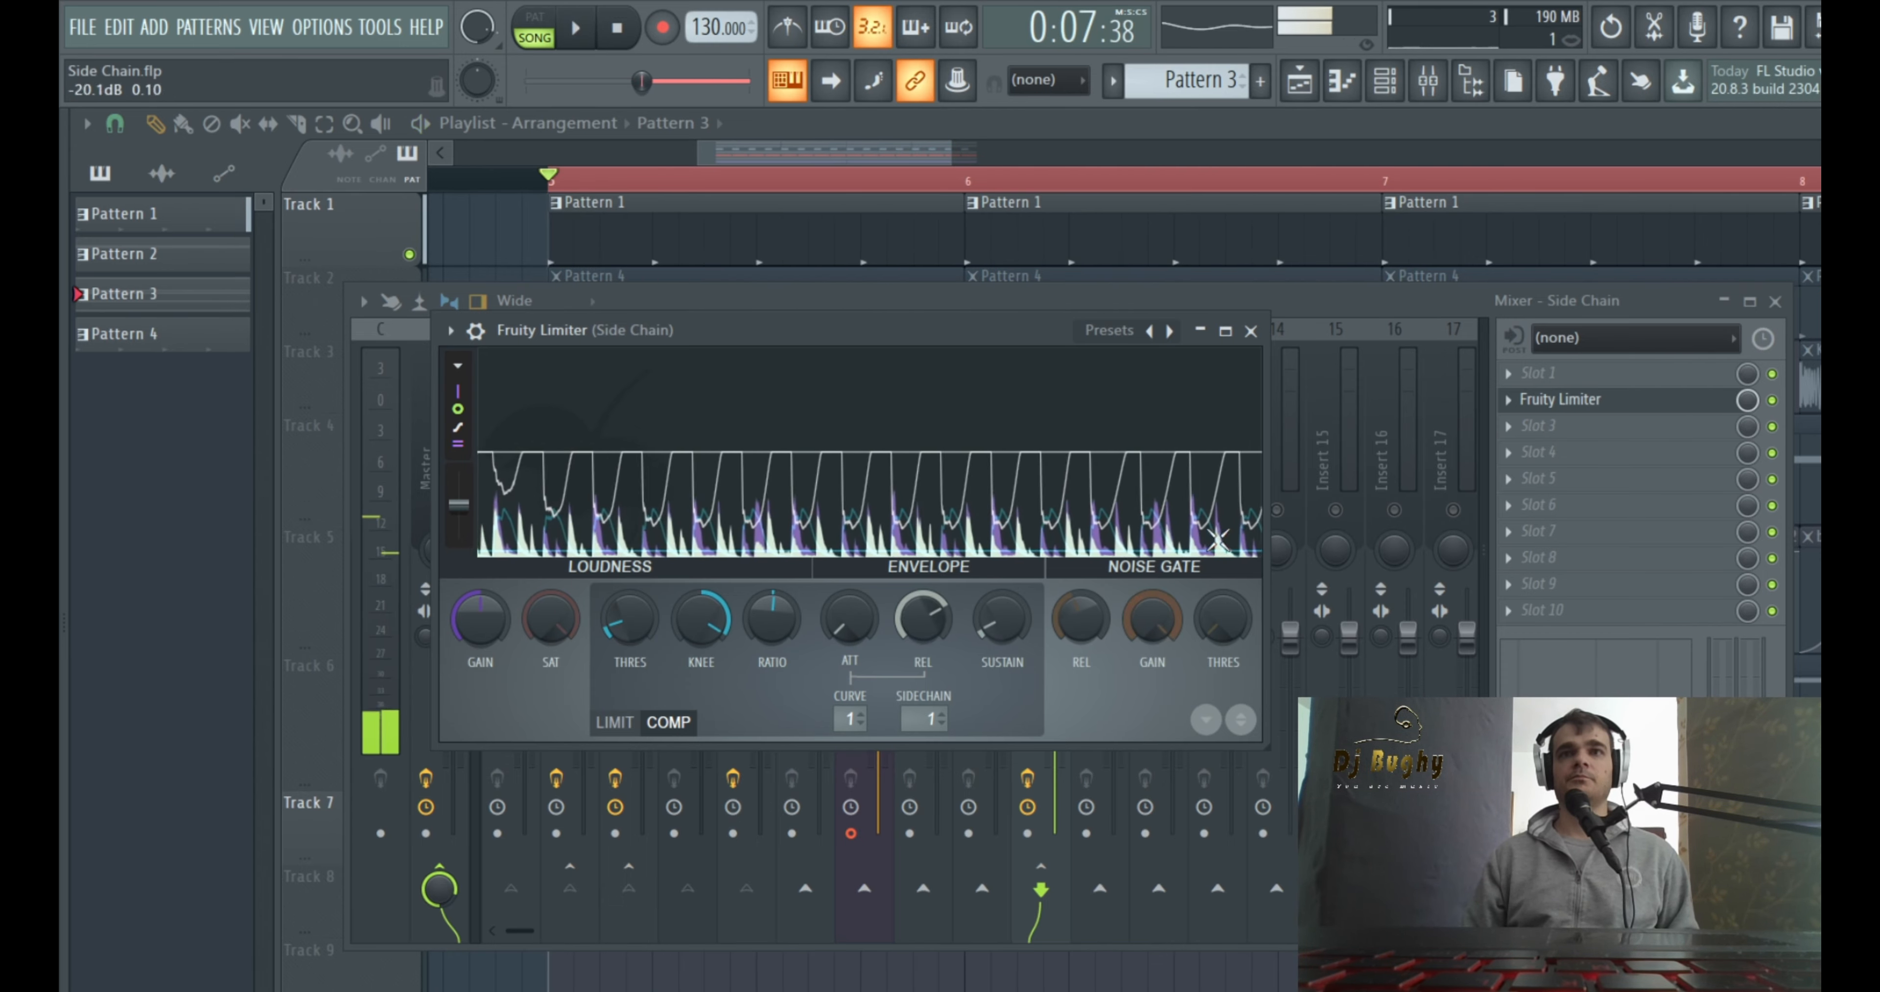
click(1253, 331)
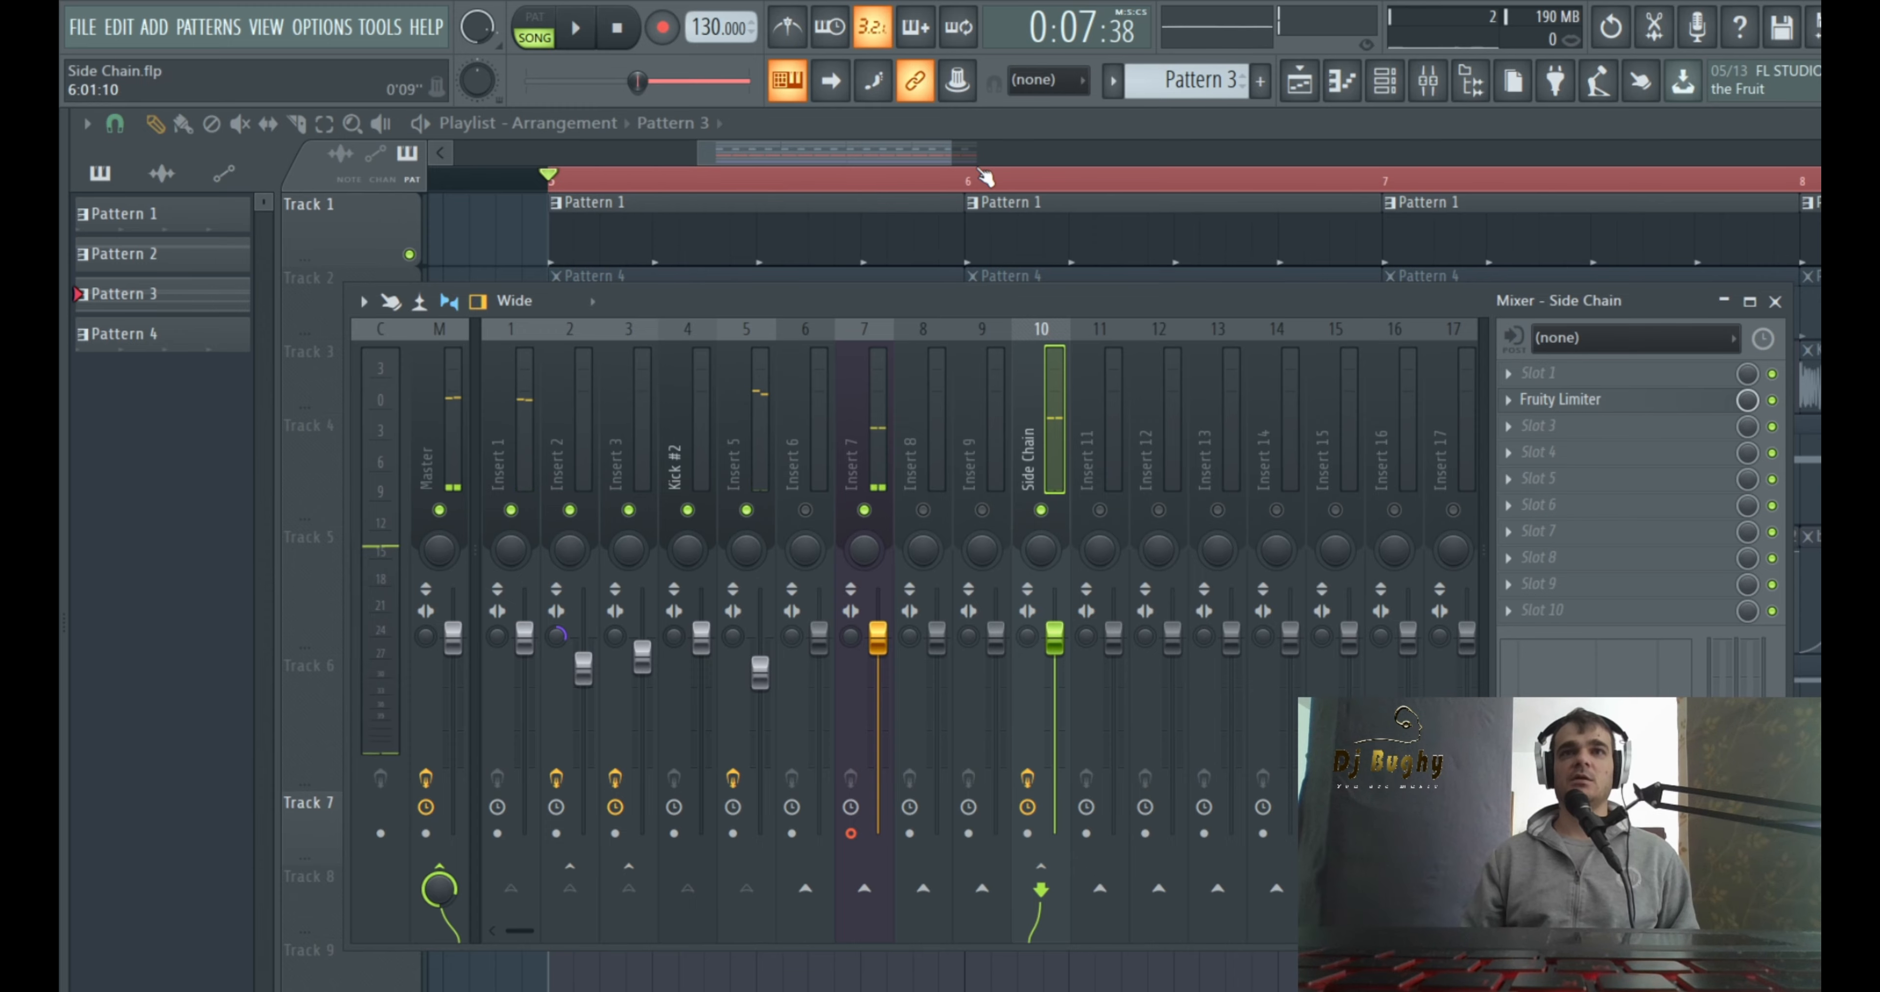
Unmute playlist Tracks 4 and 6 and play them together with the kick and top loop
drag(949, 154, 1343, 159)
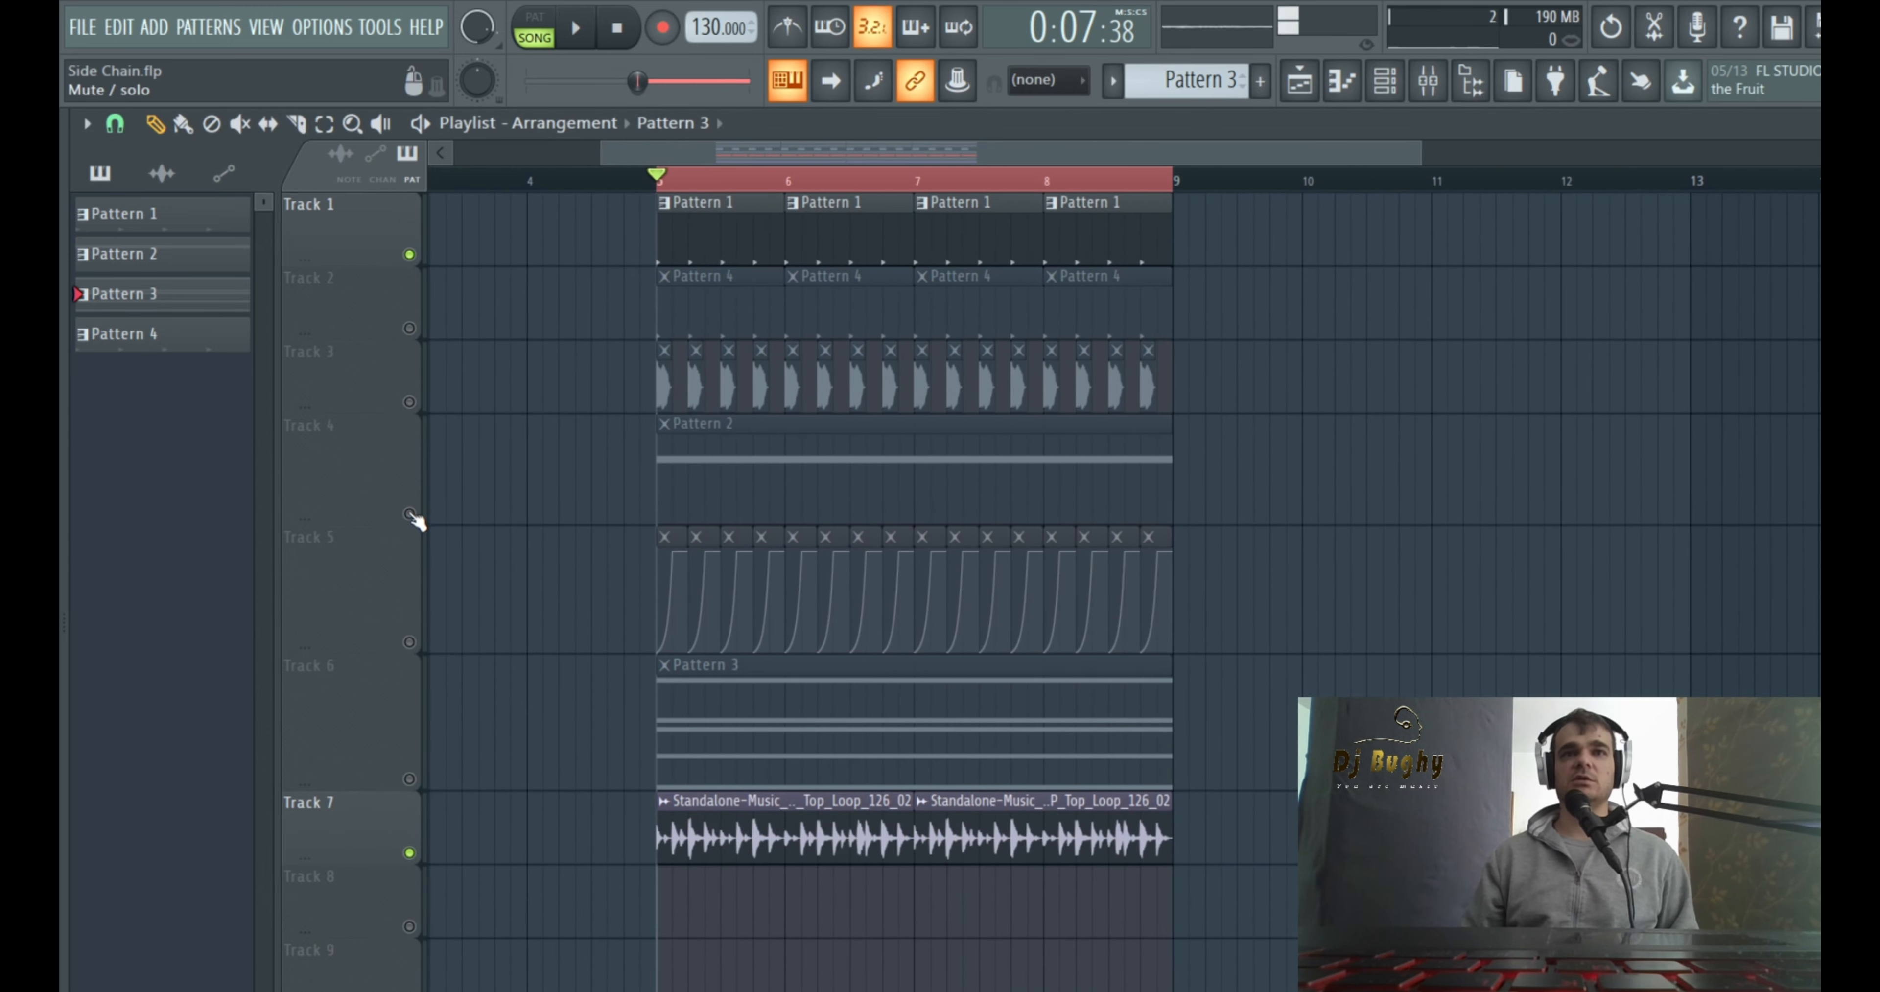
click(410, 513)
click(409, 778)
key(space)
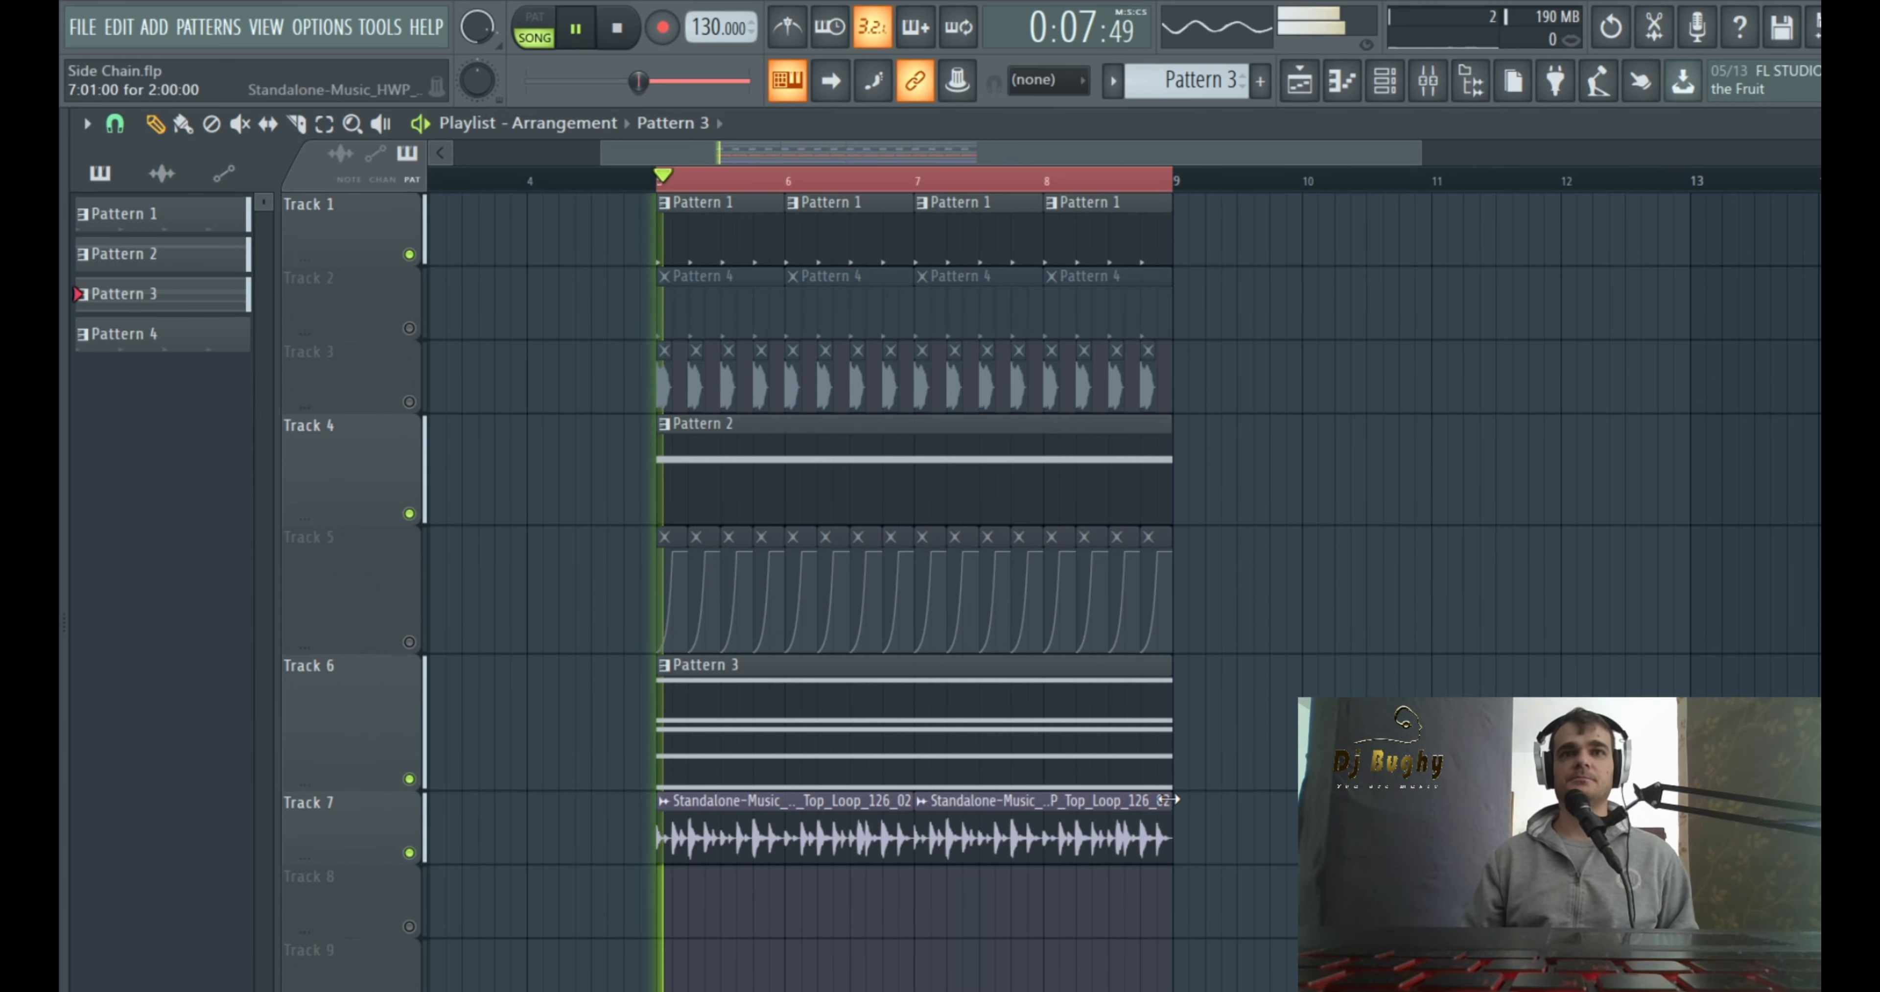
Set the Side Chain limiter's compression threshold to about -32.8 dB and lower Insert 2's fader to about -10.4 dB
key(F9)
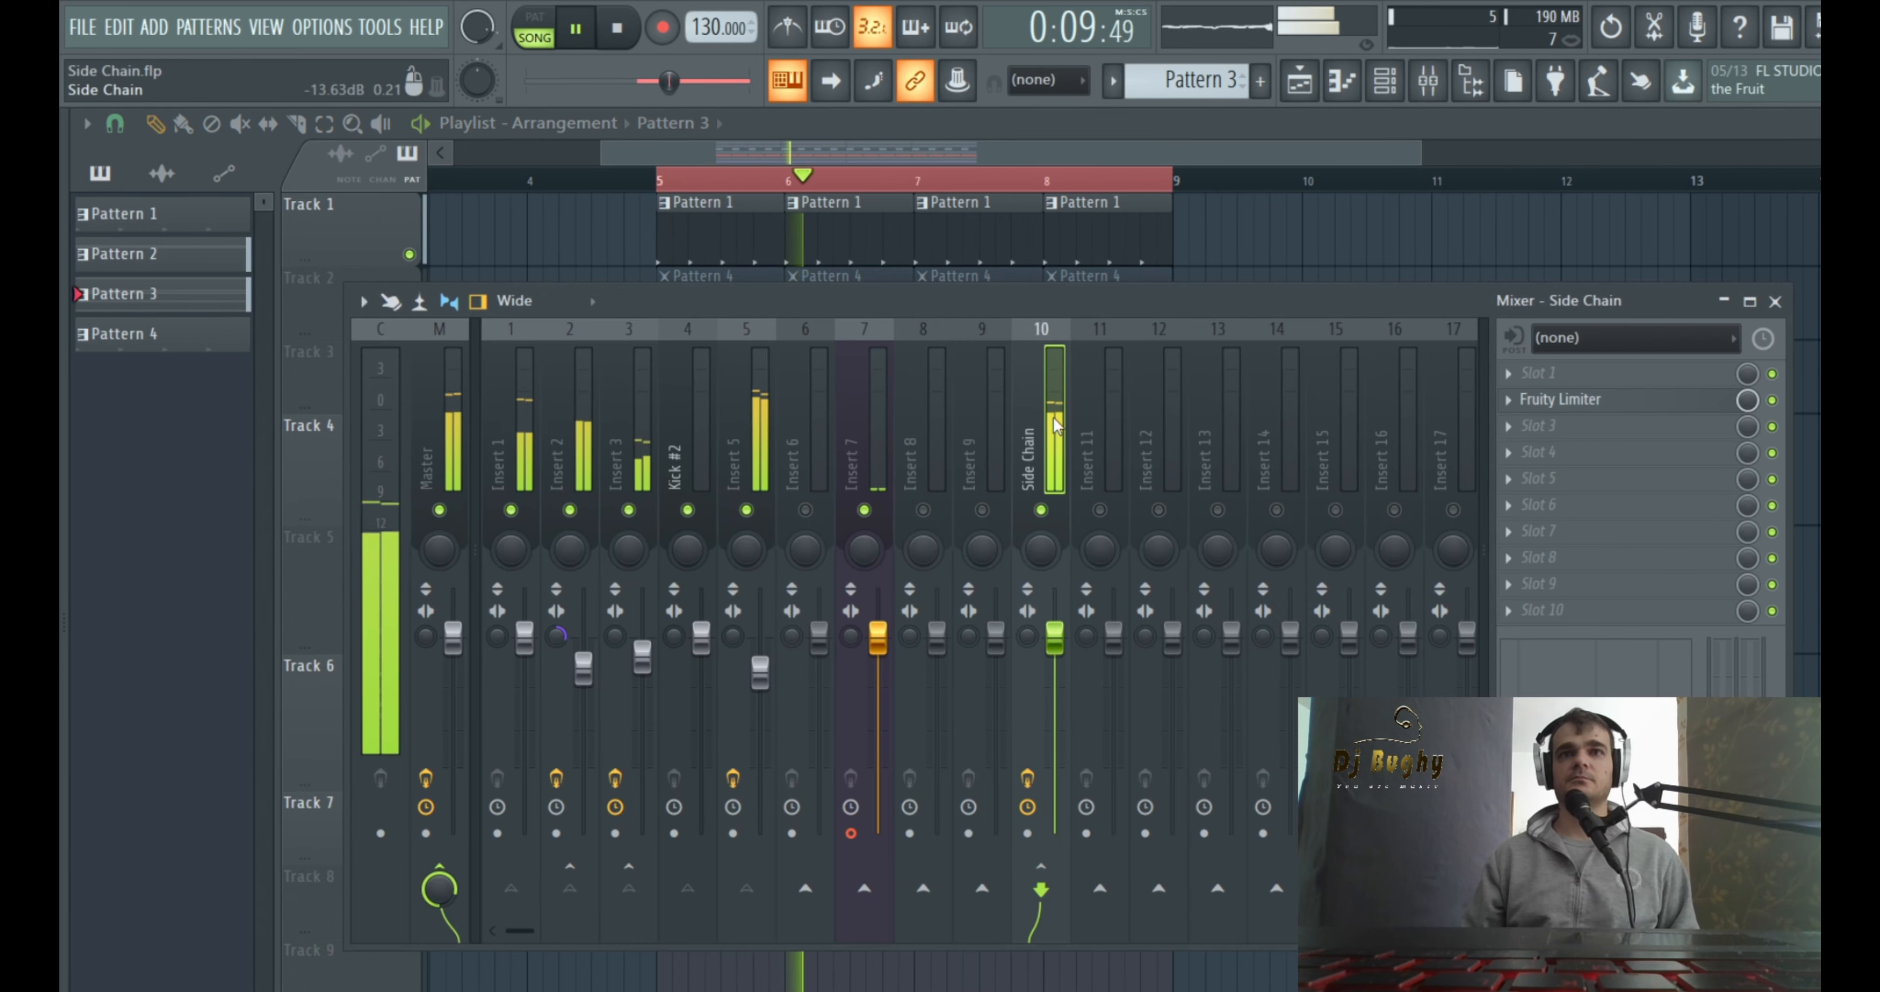
click(1696, 409)
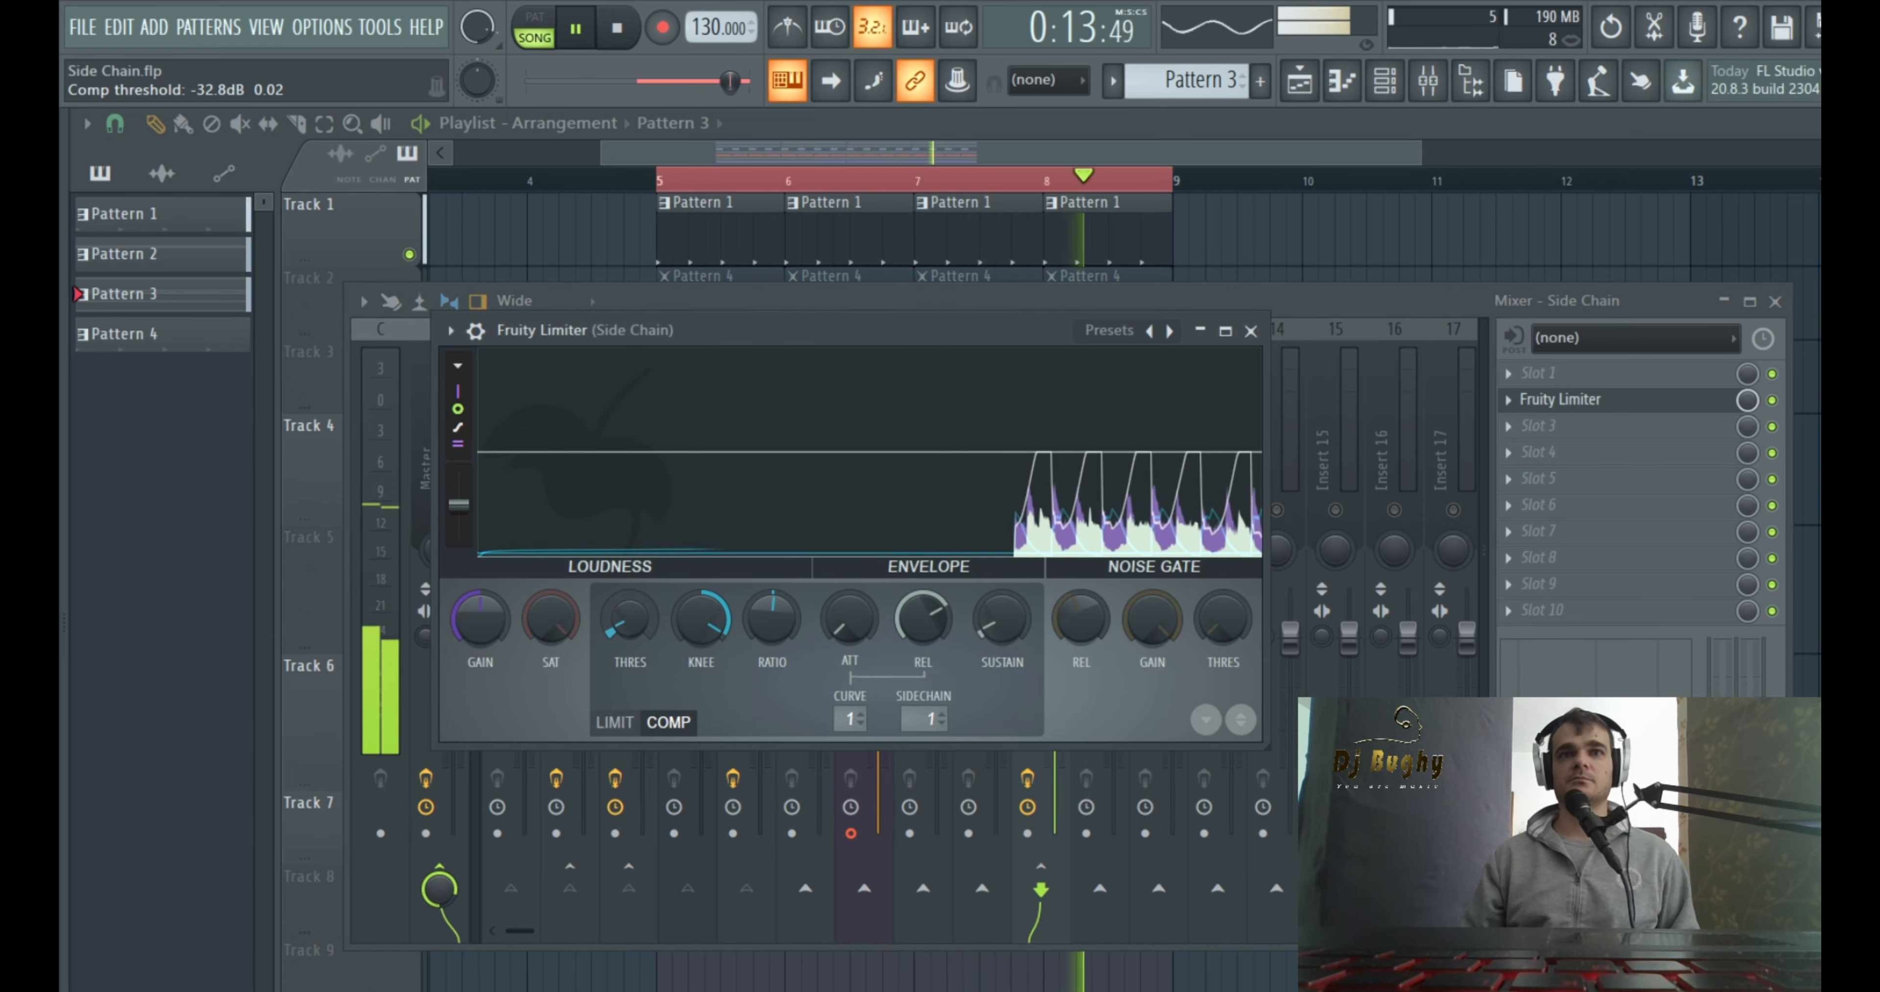
click(1251, 331)
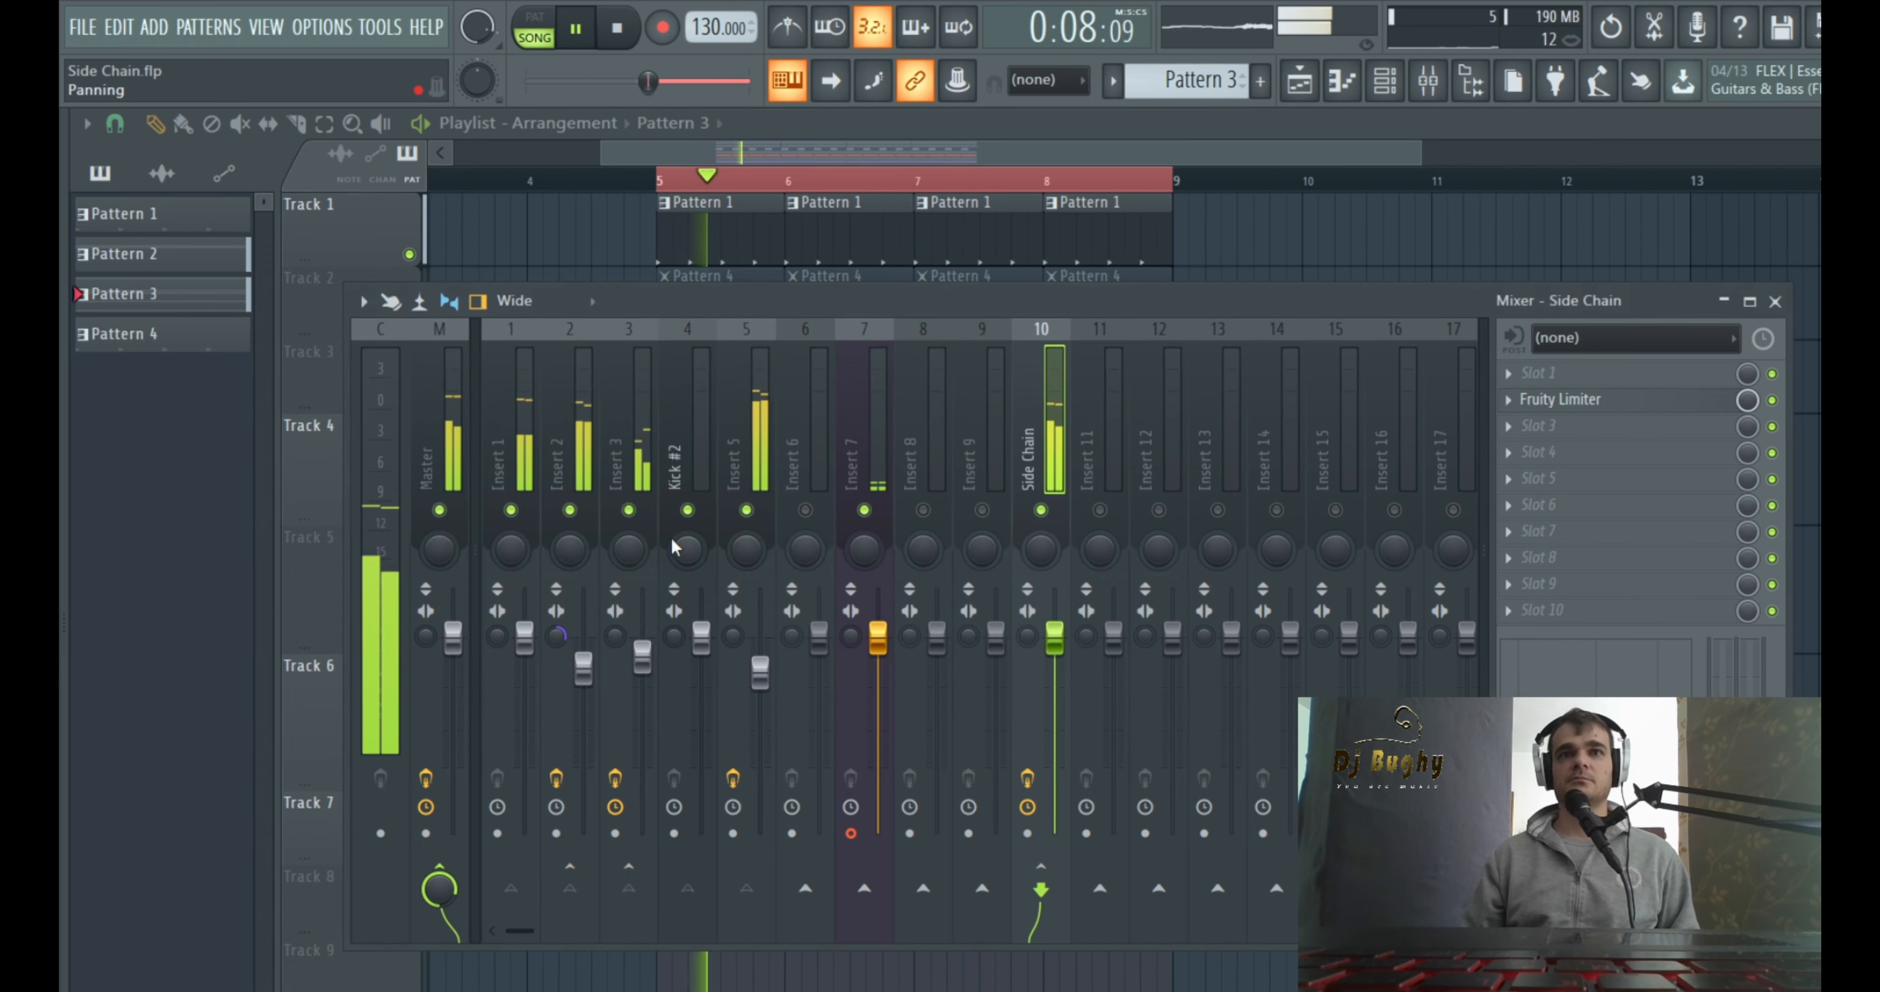
drag(585, 667, 584, 726)
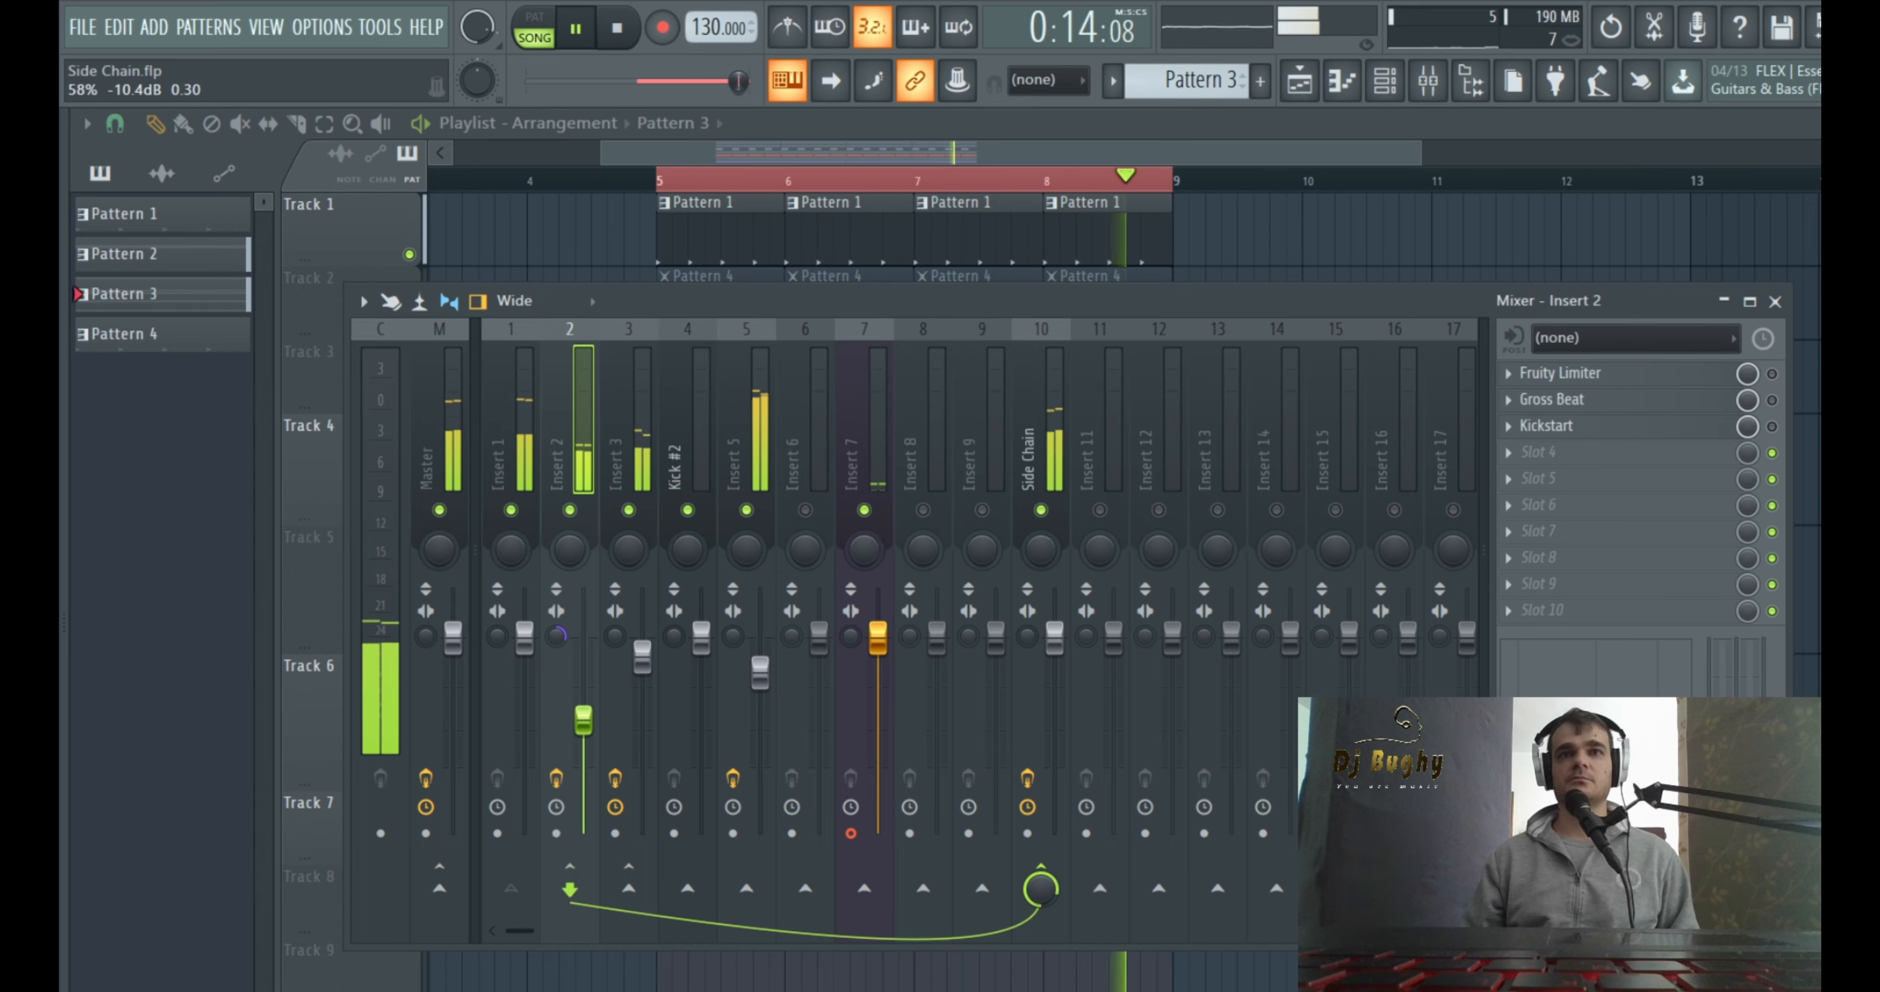
Lower Insert 5's fader to about -6.4 dB, raise Insert 2's to about -9.4 dB, slightly raise Insert 3's, and stop playback
drag(760, 671, 760, 690)
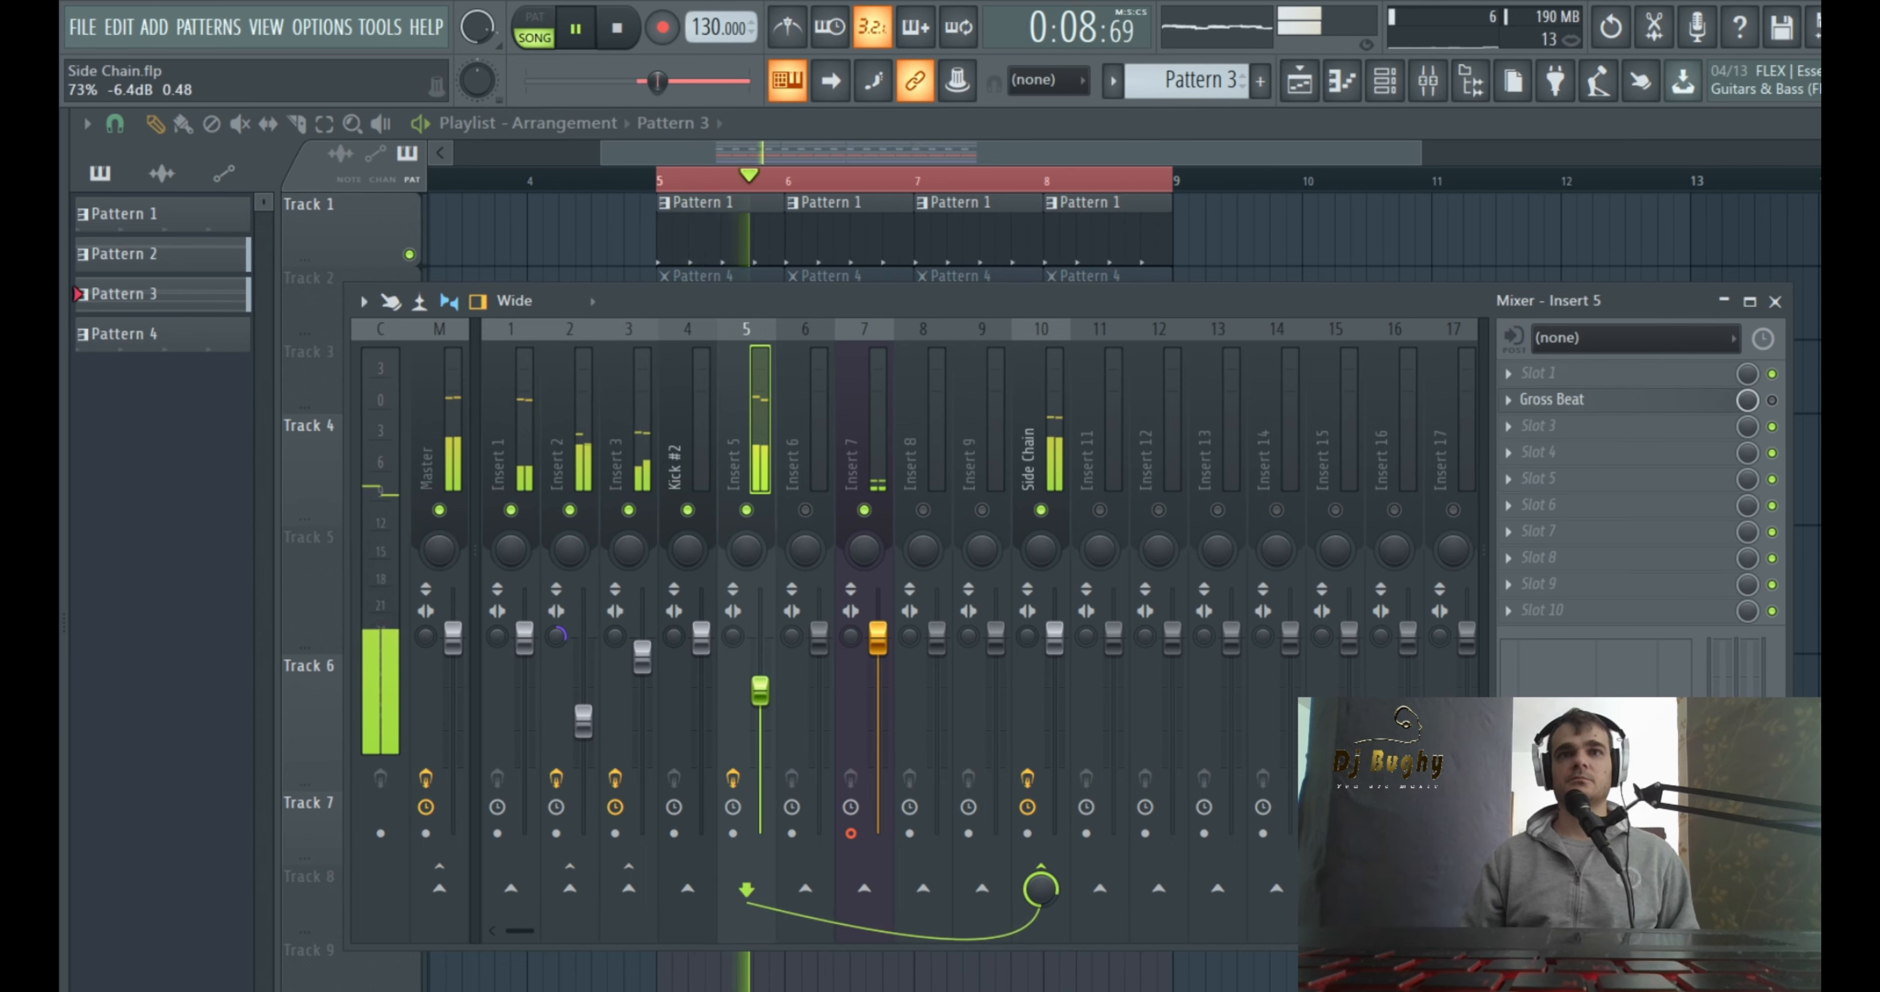
drag(585, 721, 584, 712)
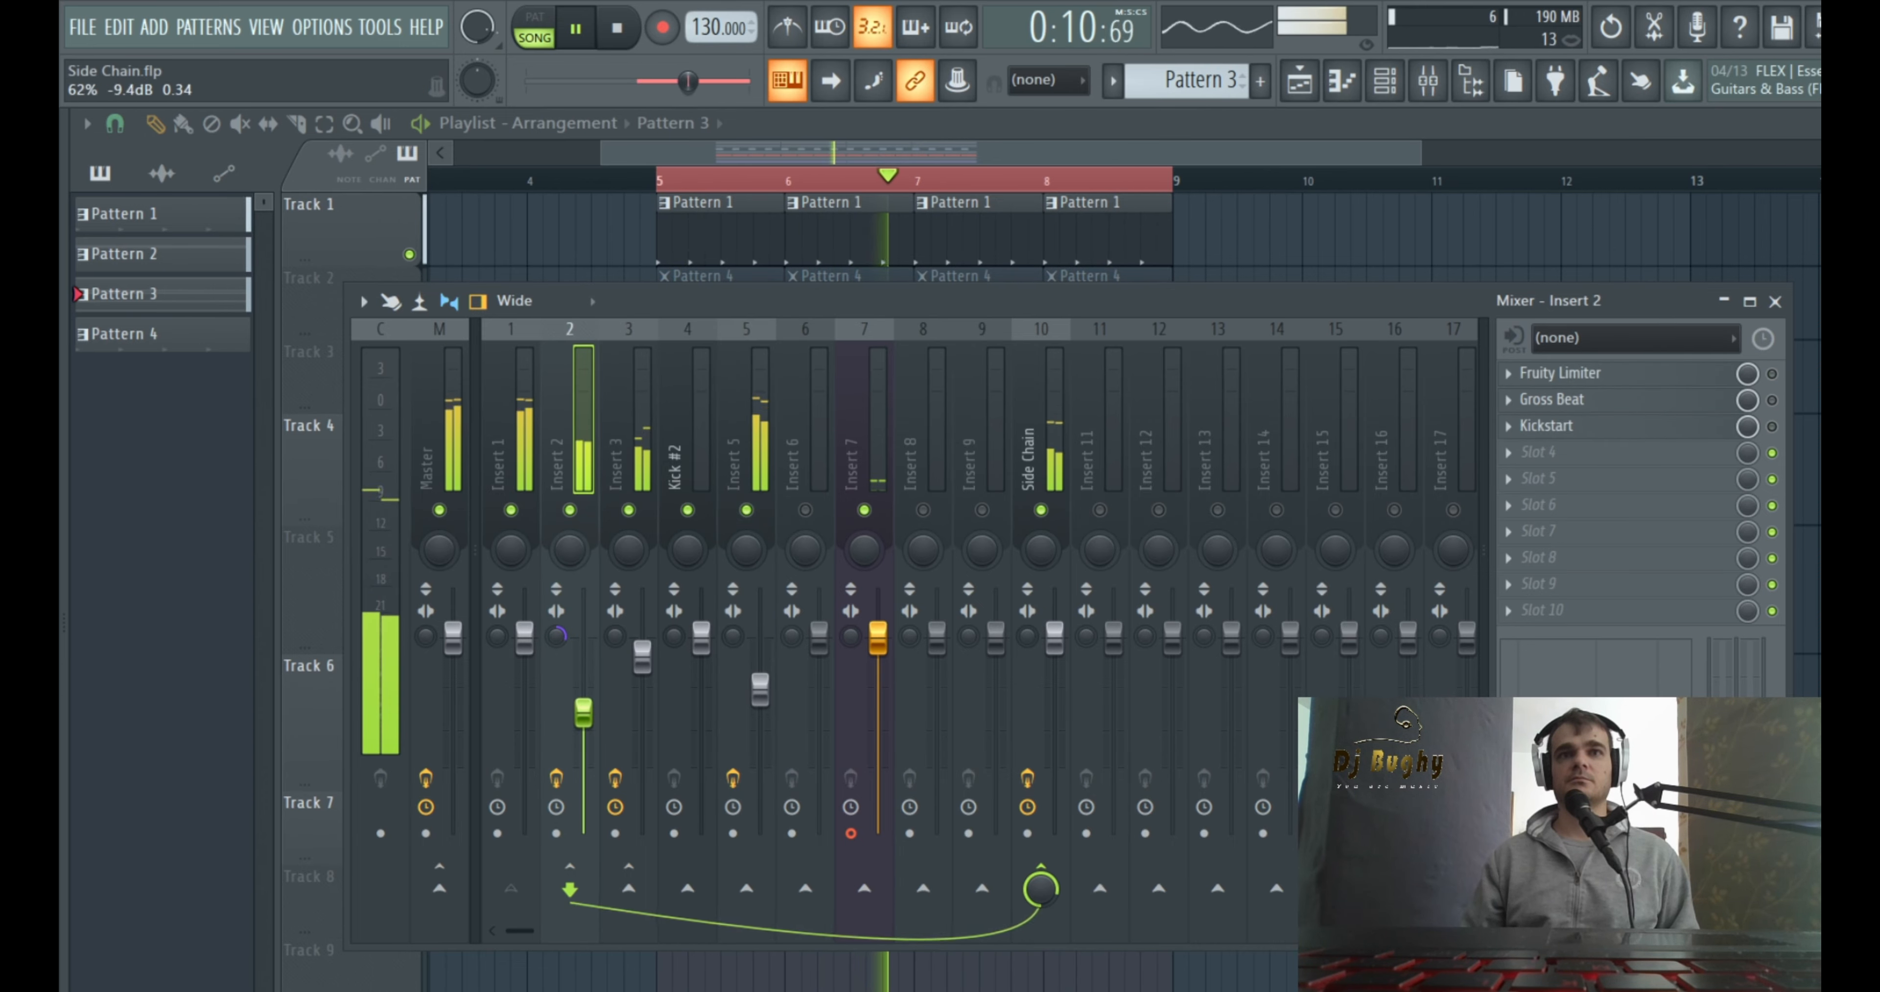
drag(642, 657, 643, 648)
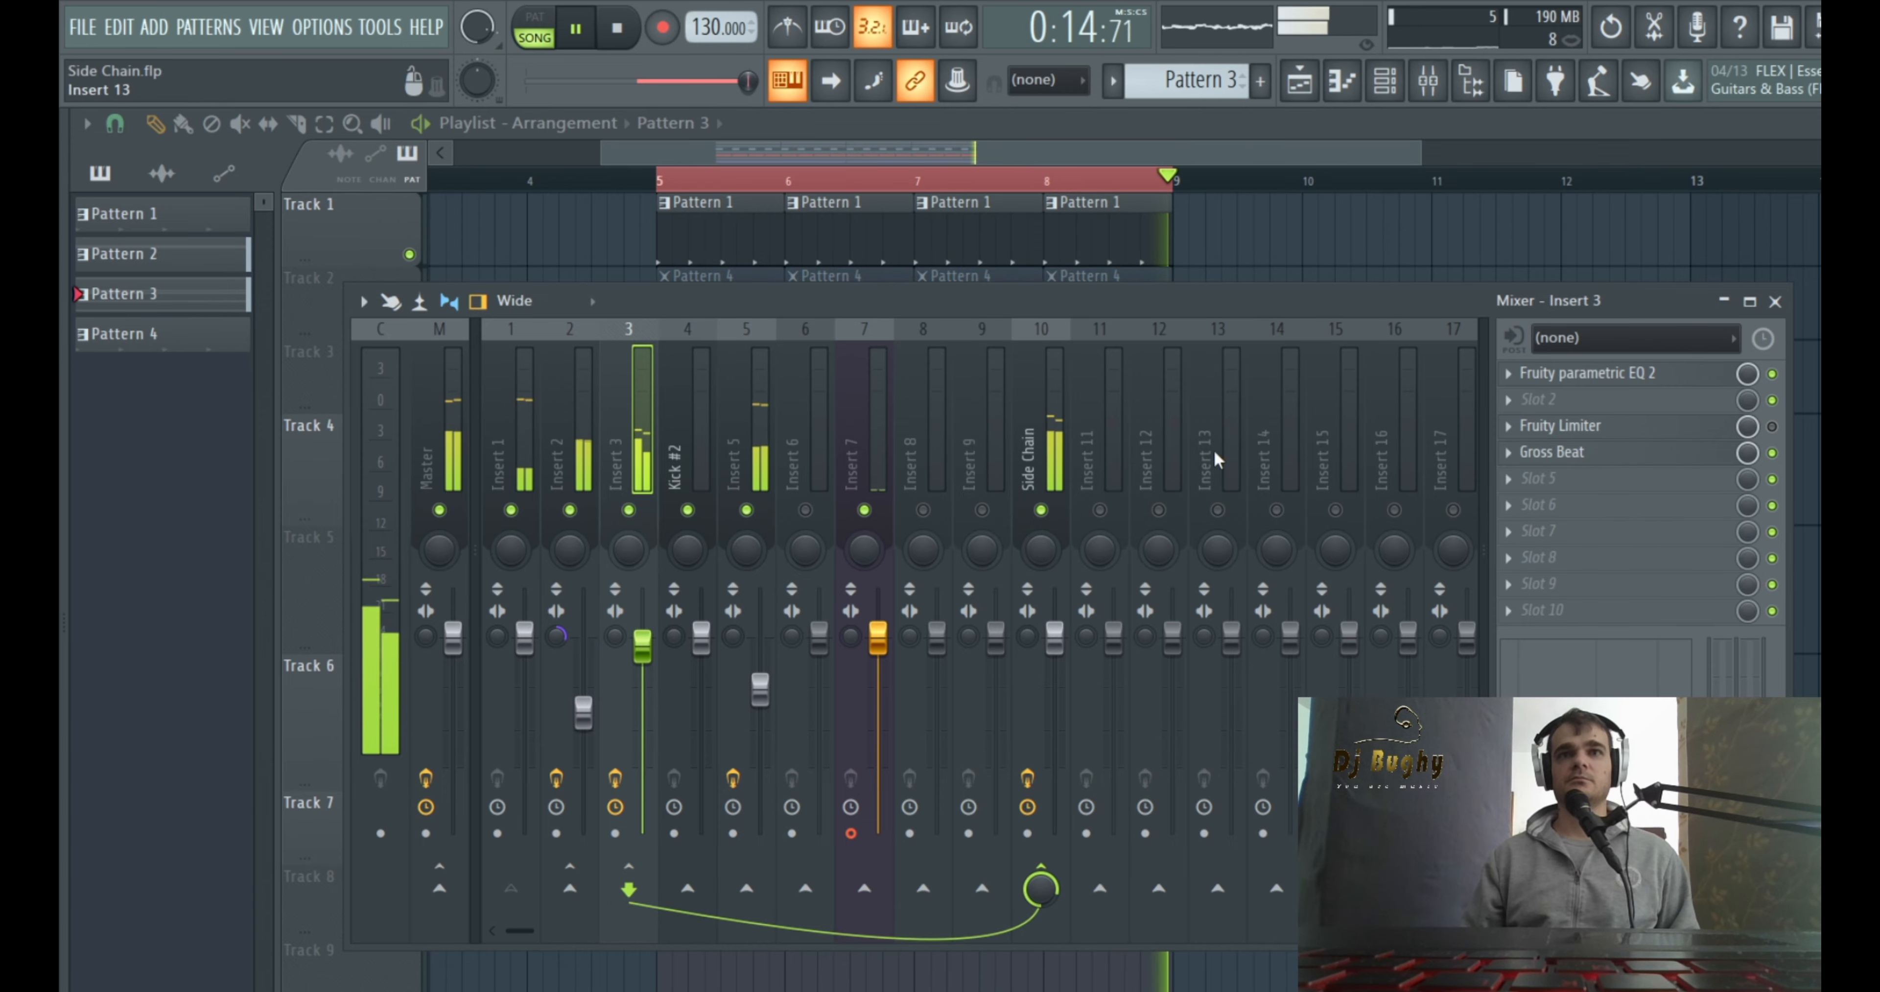
key(space)
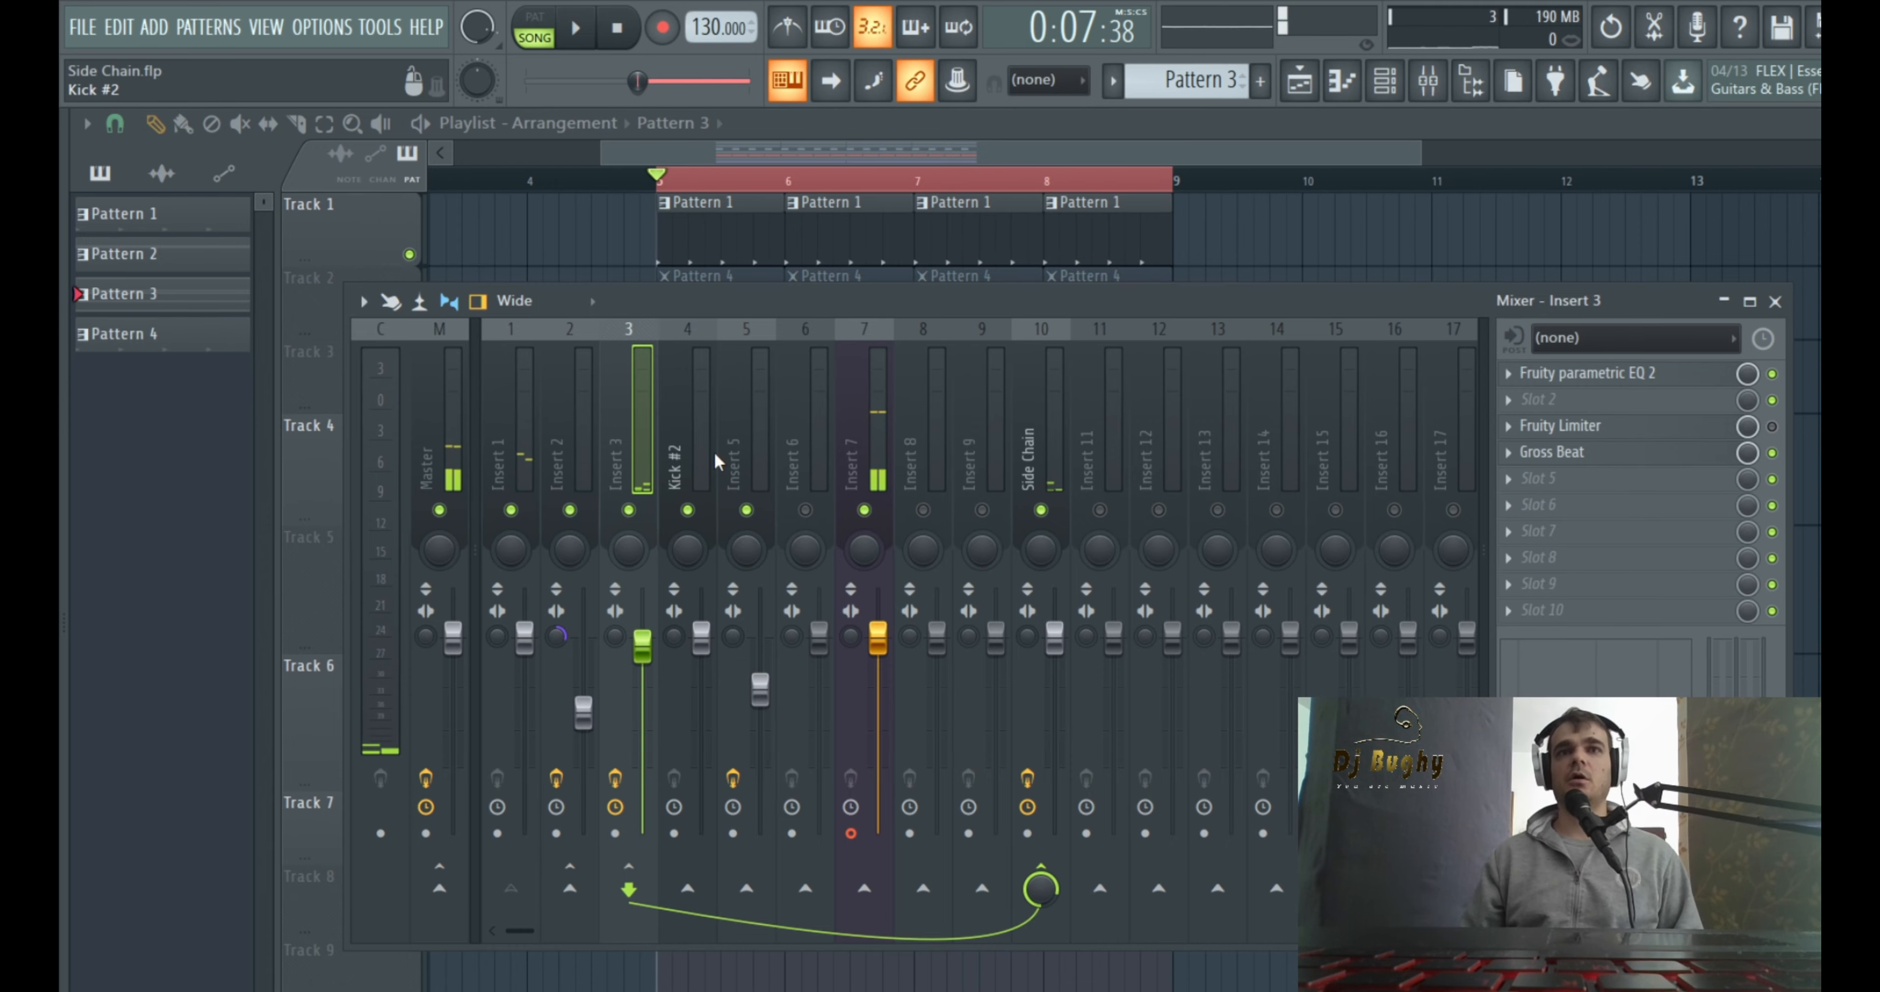
Review the Gross Beat settings on Insert 3 and the Fruity Limiter settings on the Side Chain track
click(1659, 453)
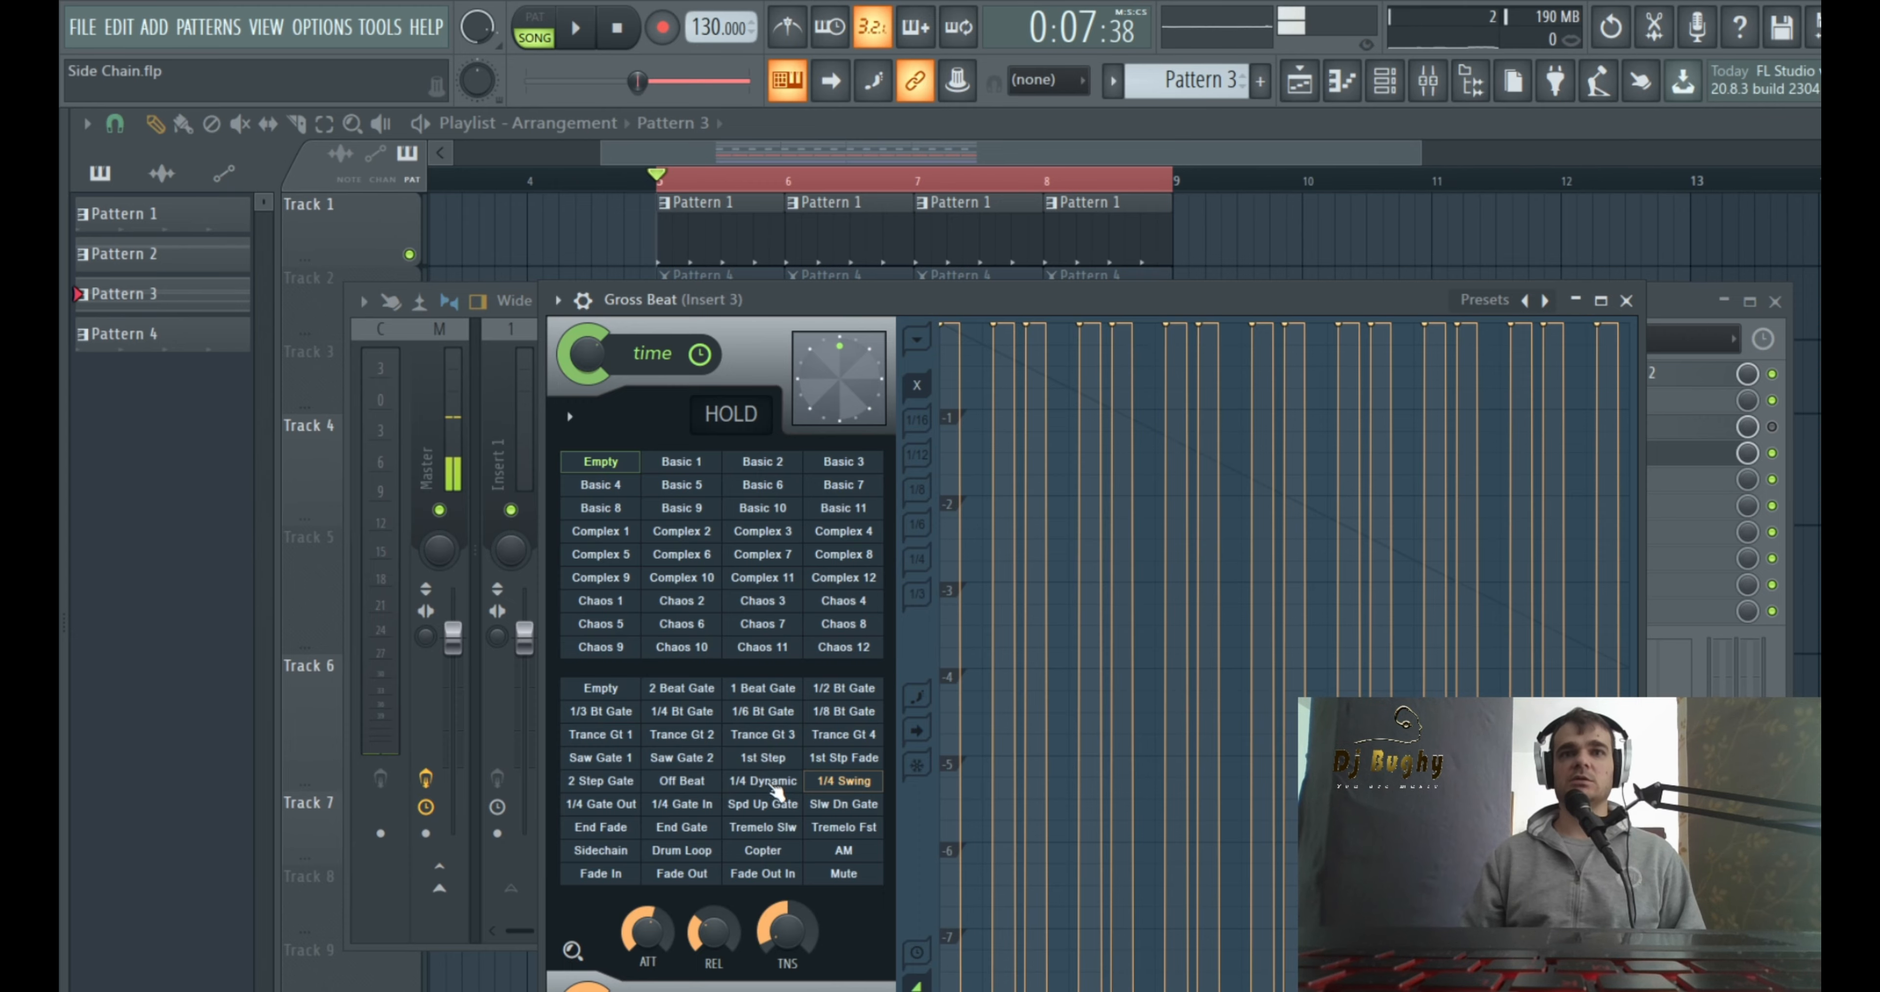
click(1628, 301)
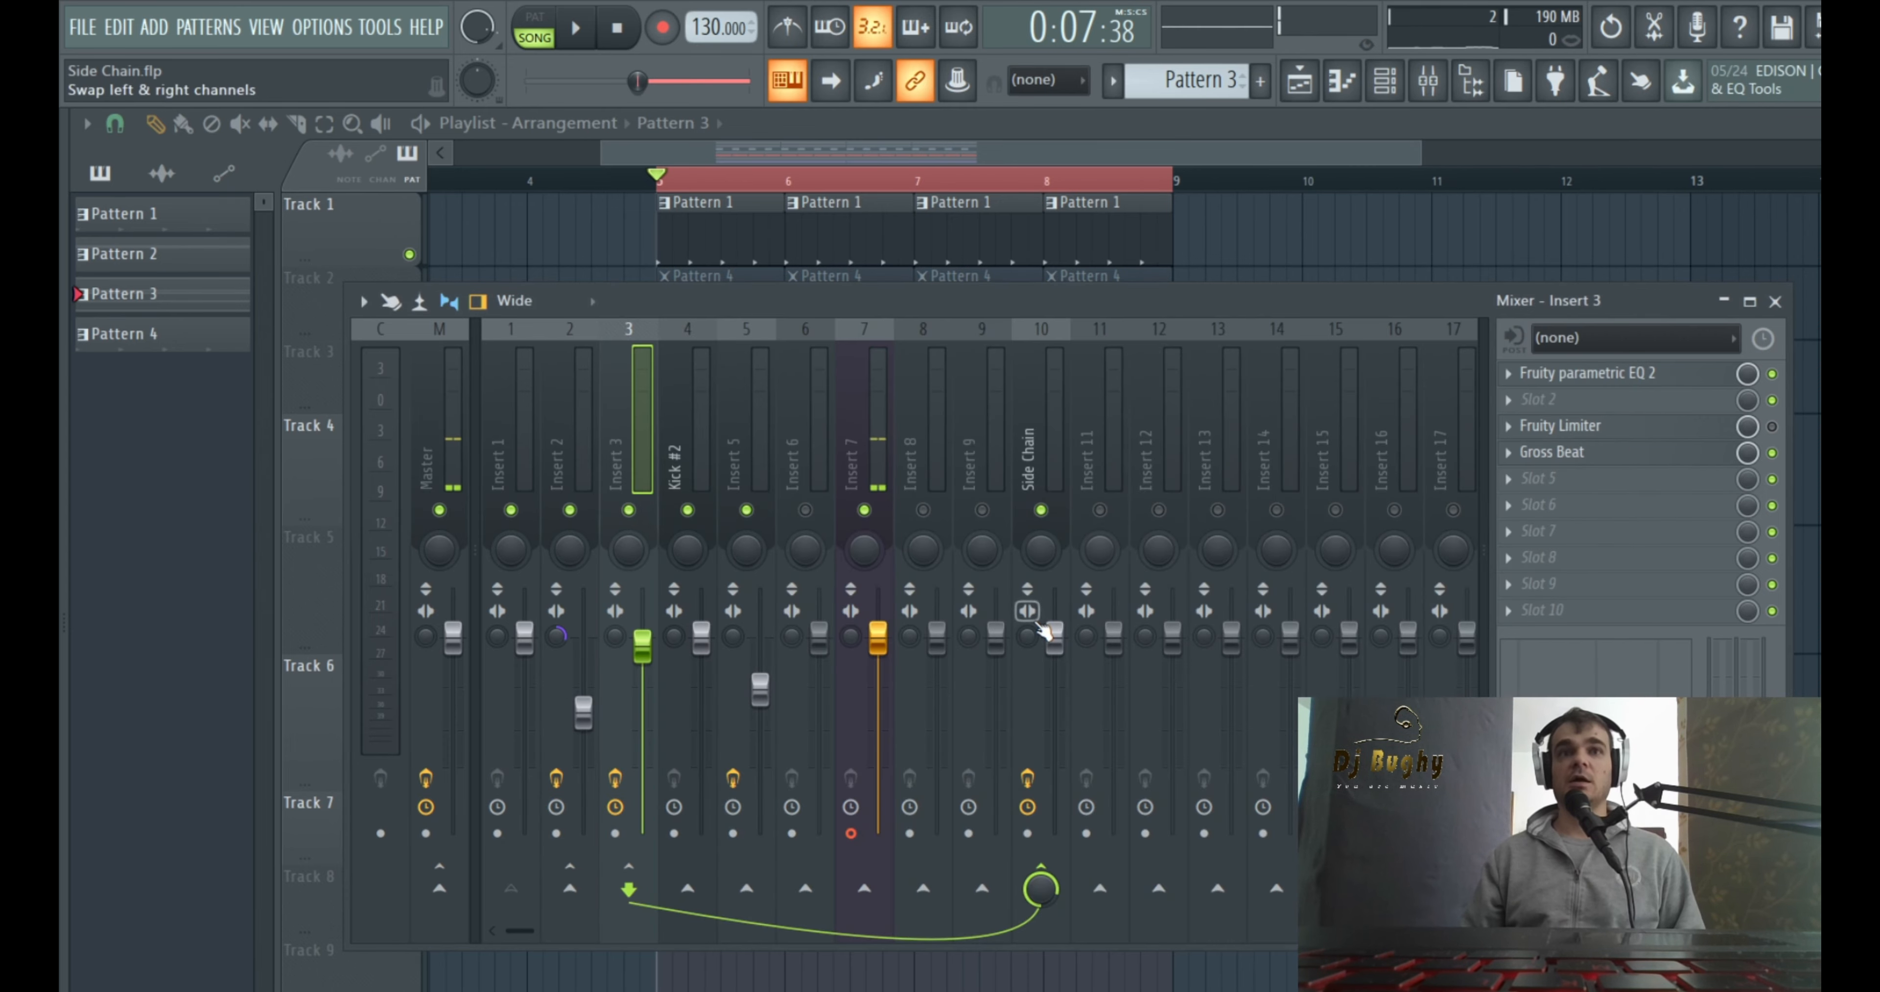
click(1048, 394)
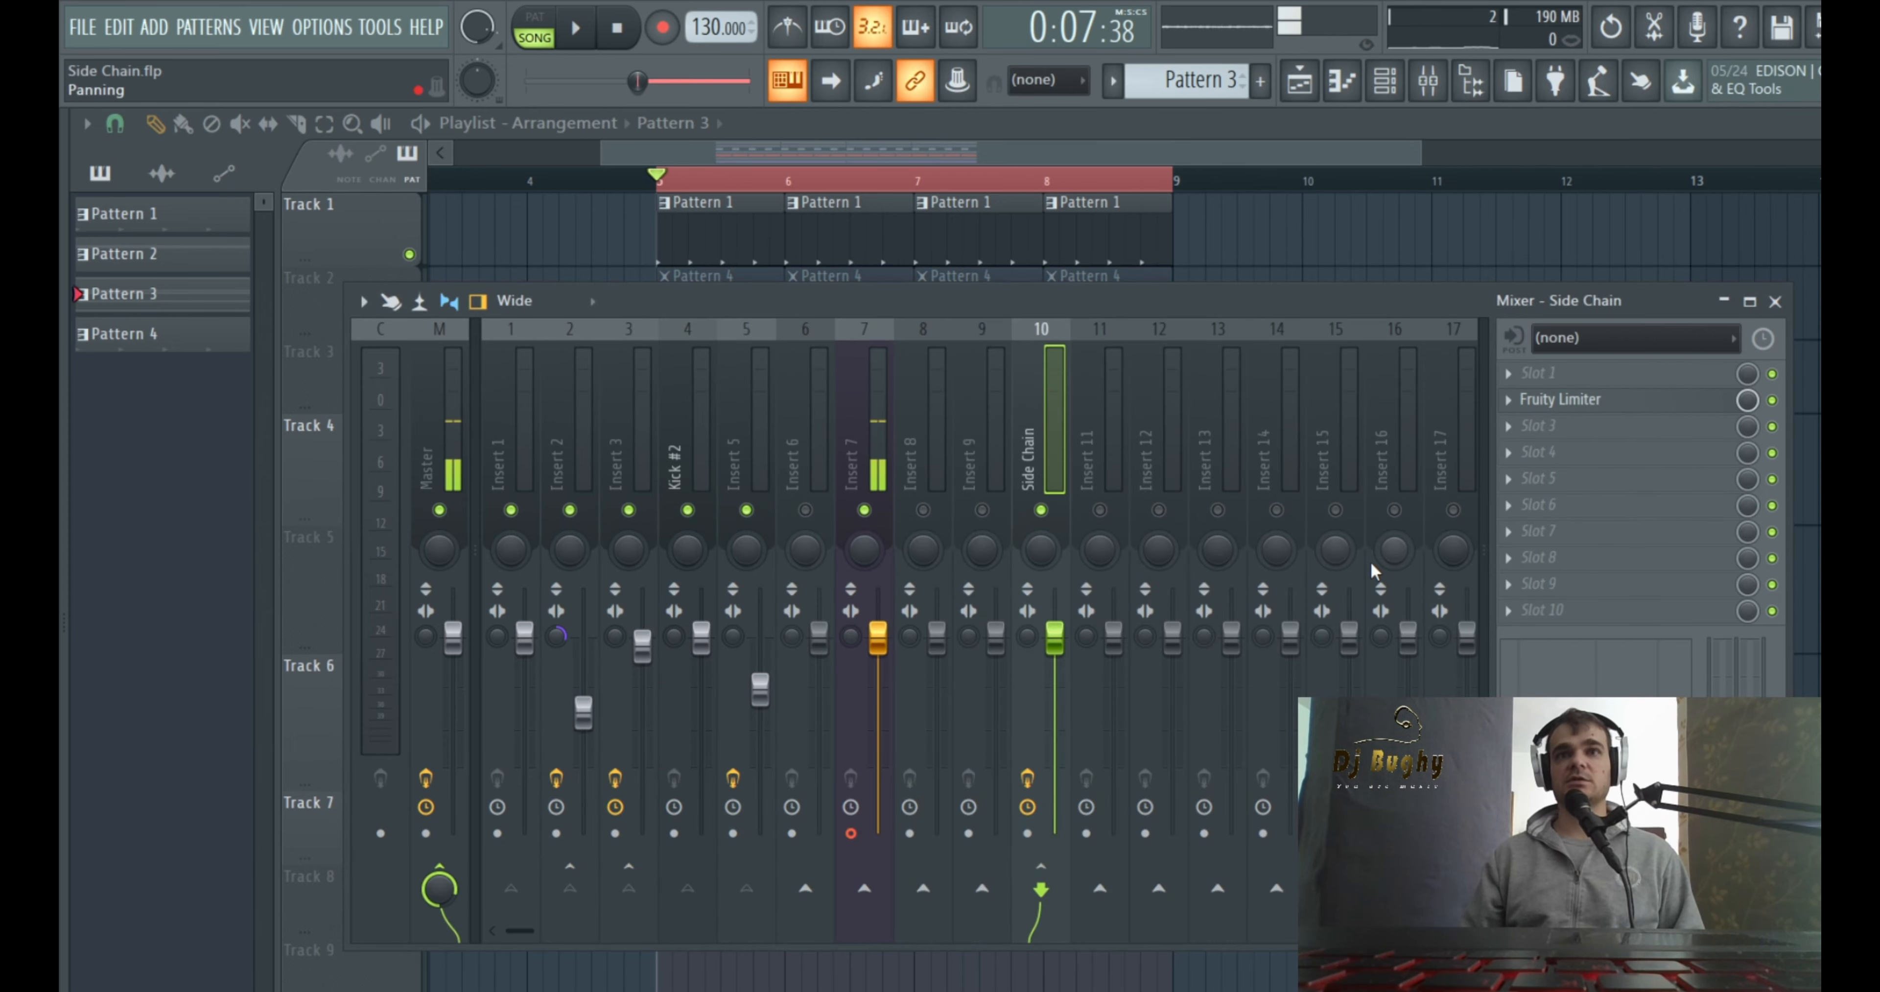
click(1594, 407)
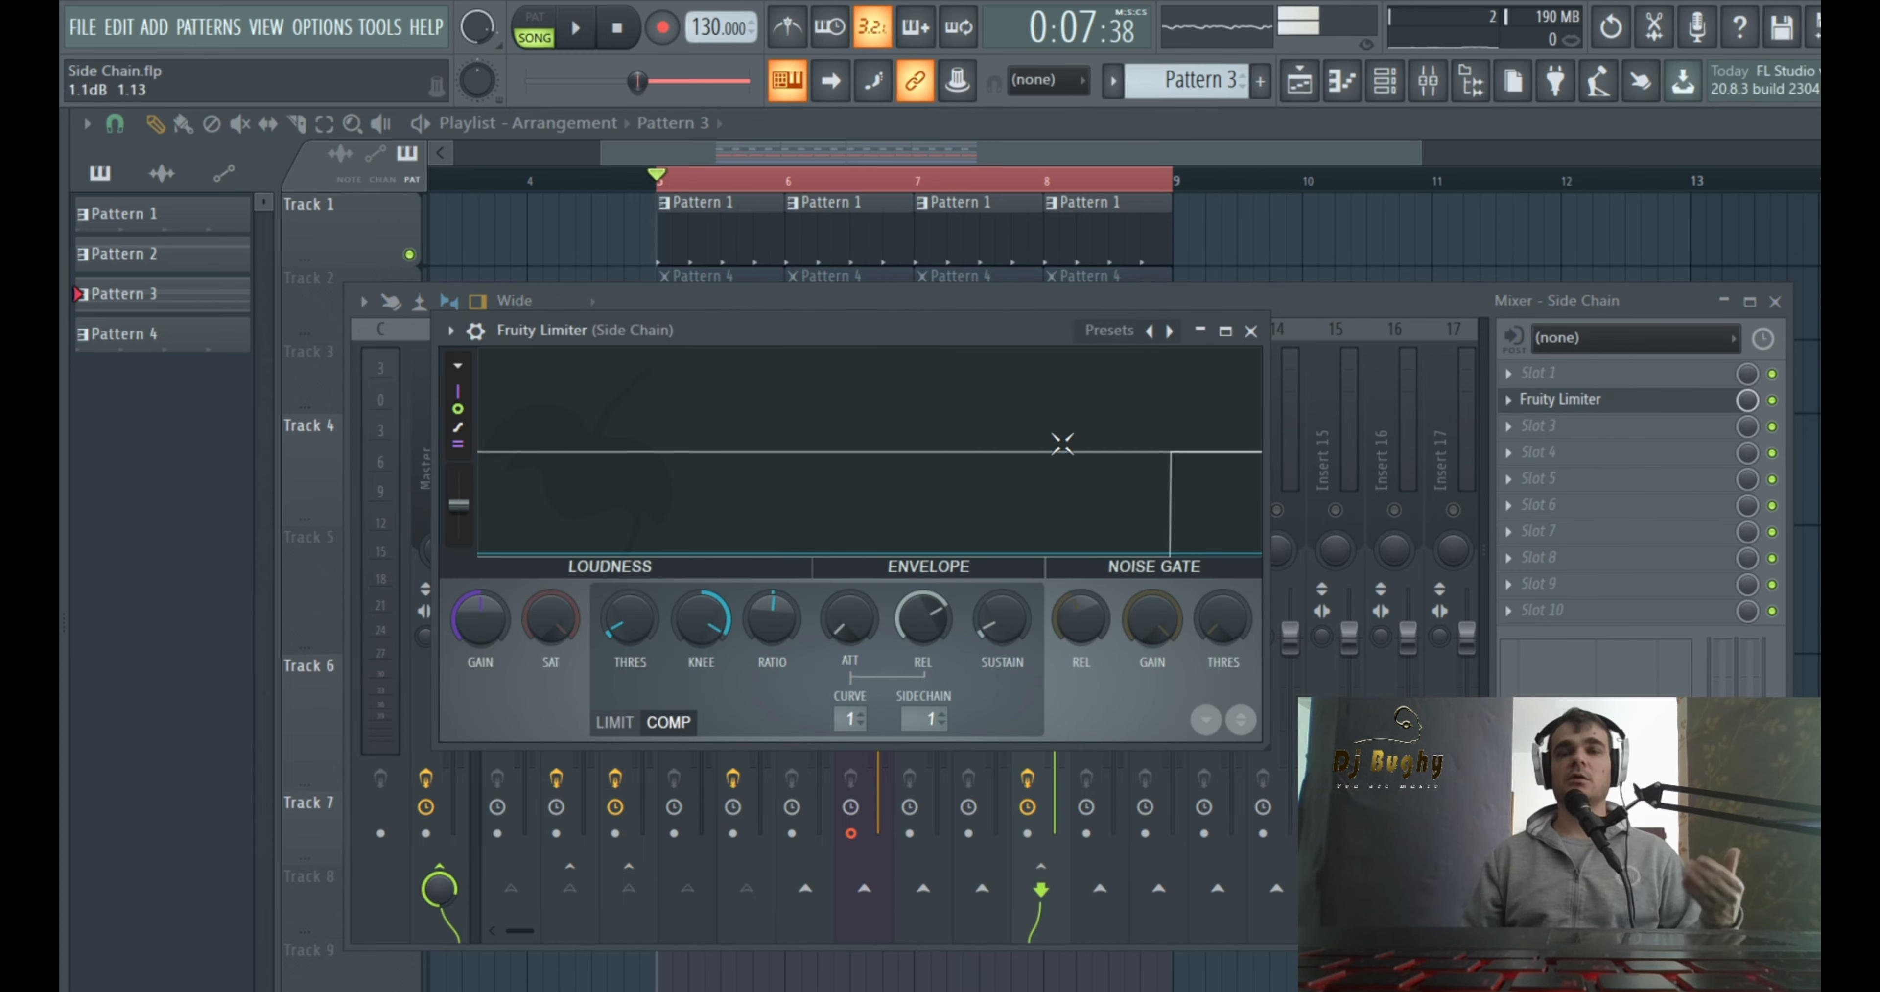
click(1251, 331)
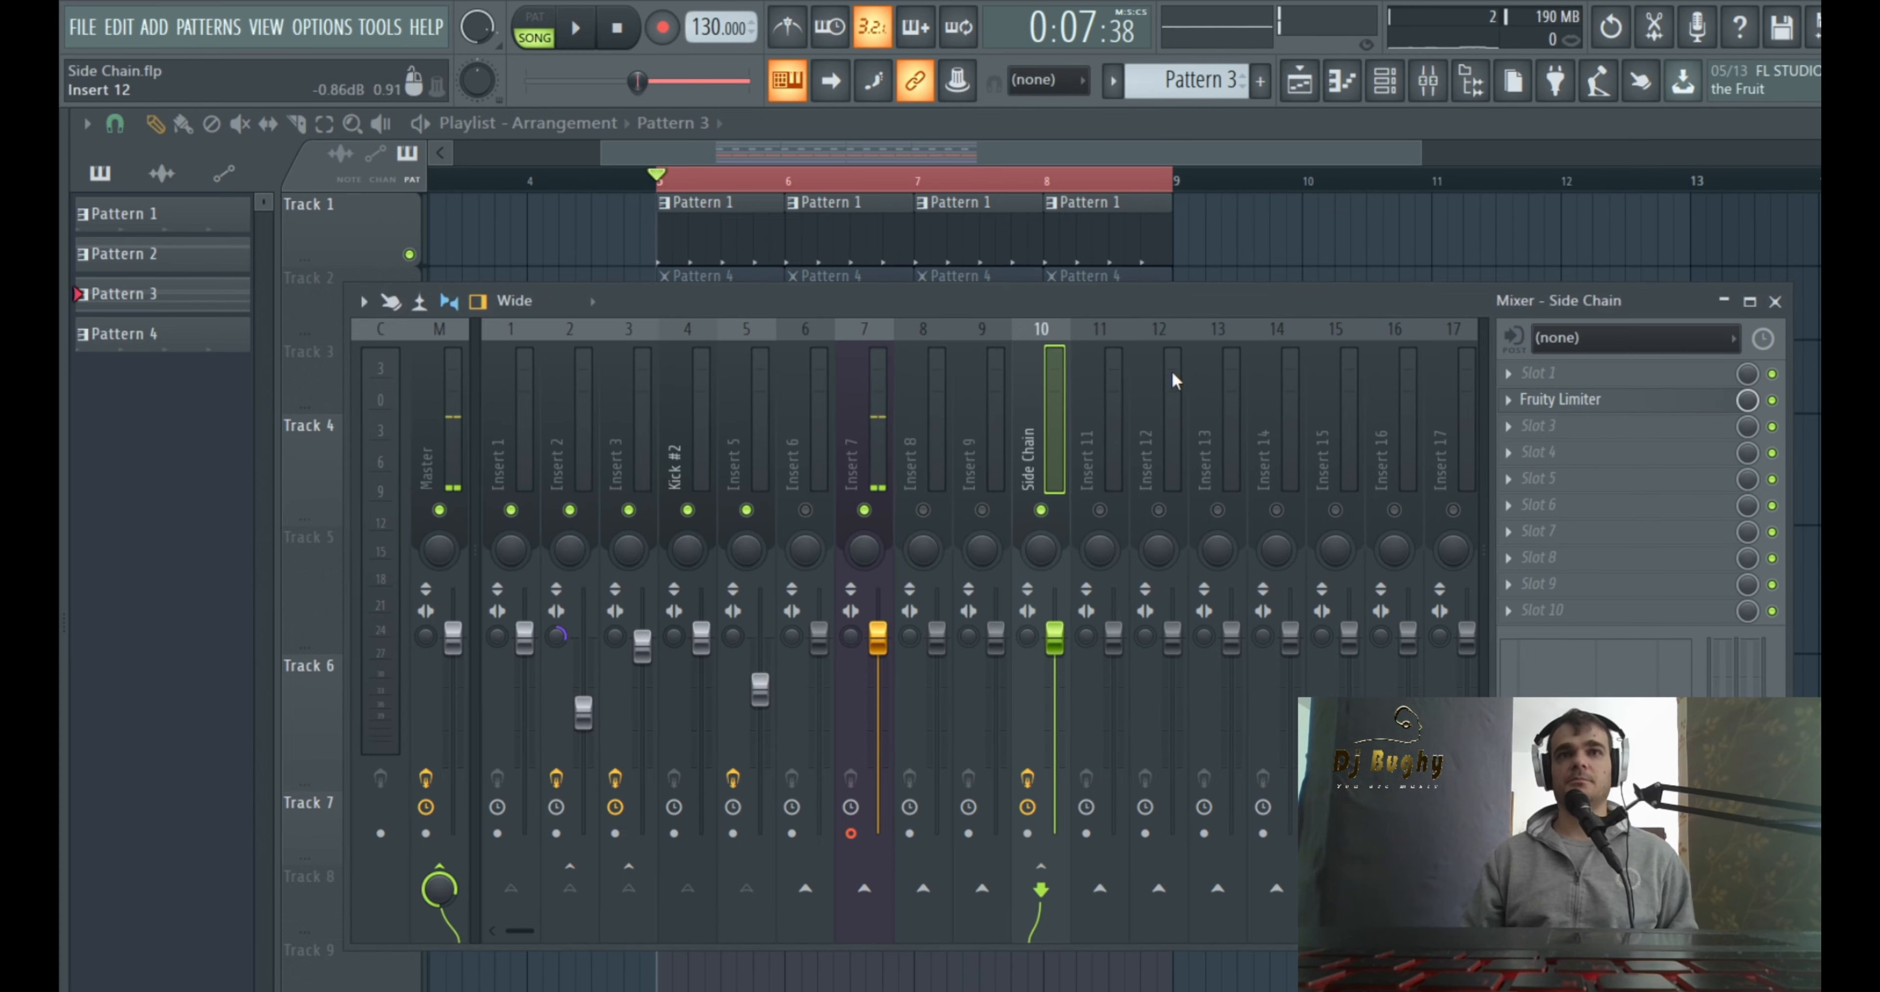
Play the sidechained mix with Insert 3 selected in the mixer, and stop playback
key(space)
click(637, 437)
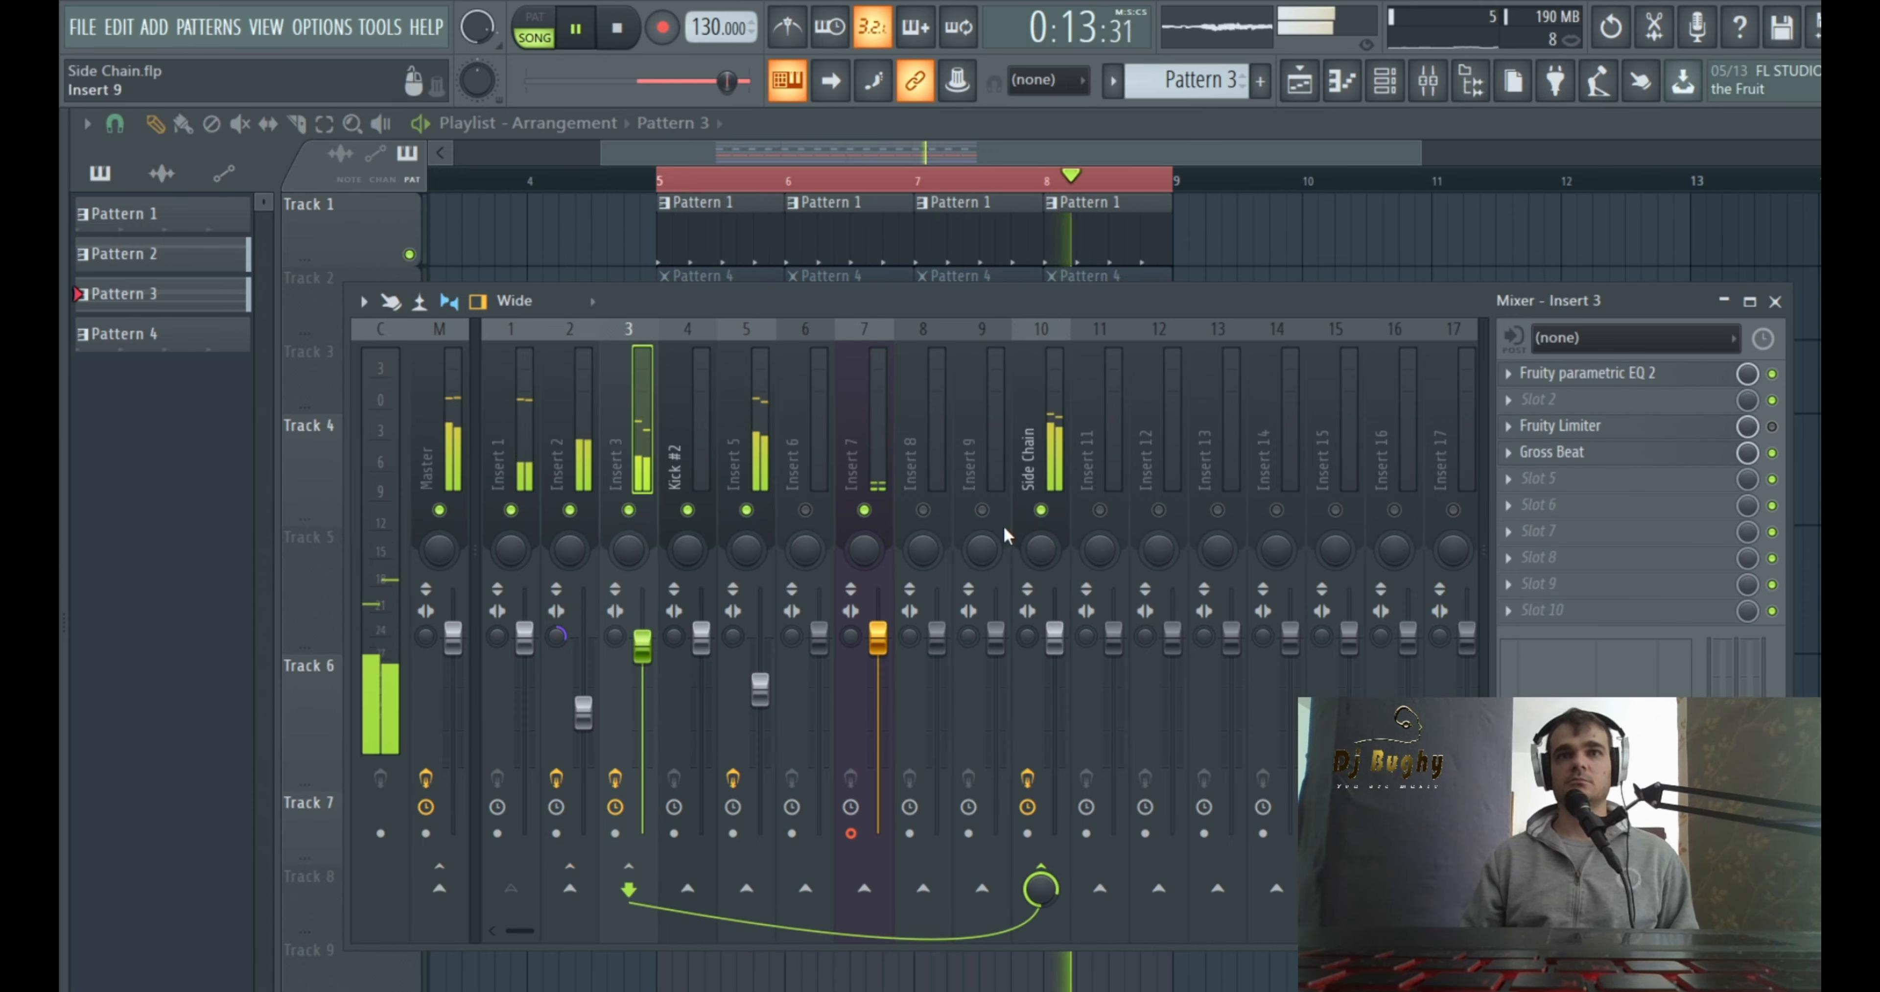
key(space)
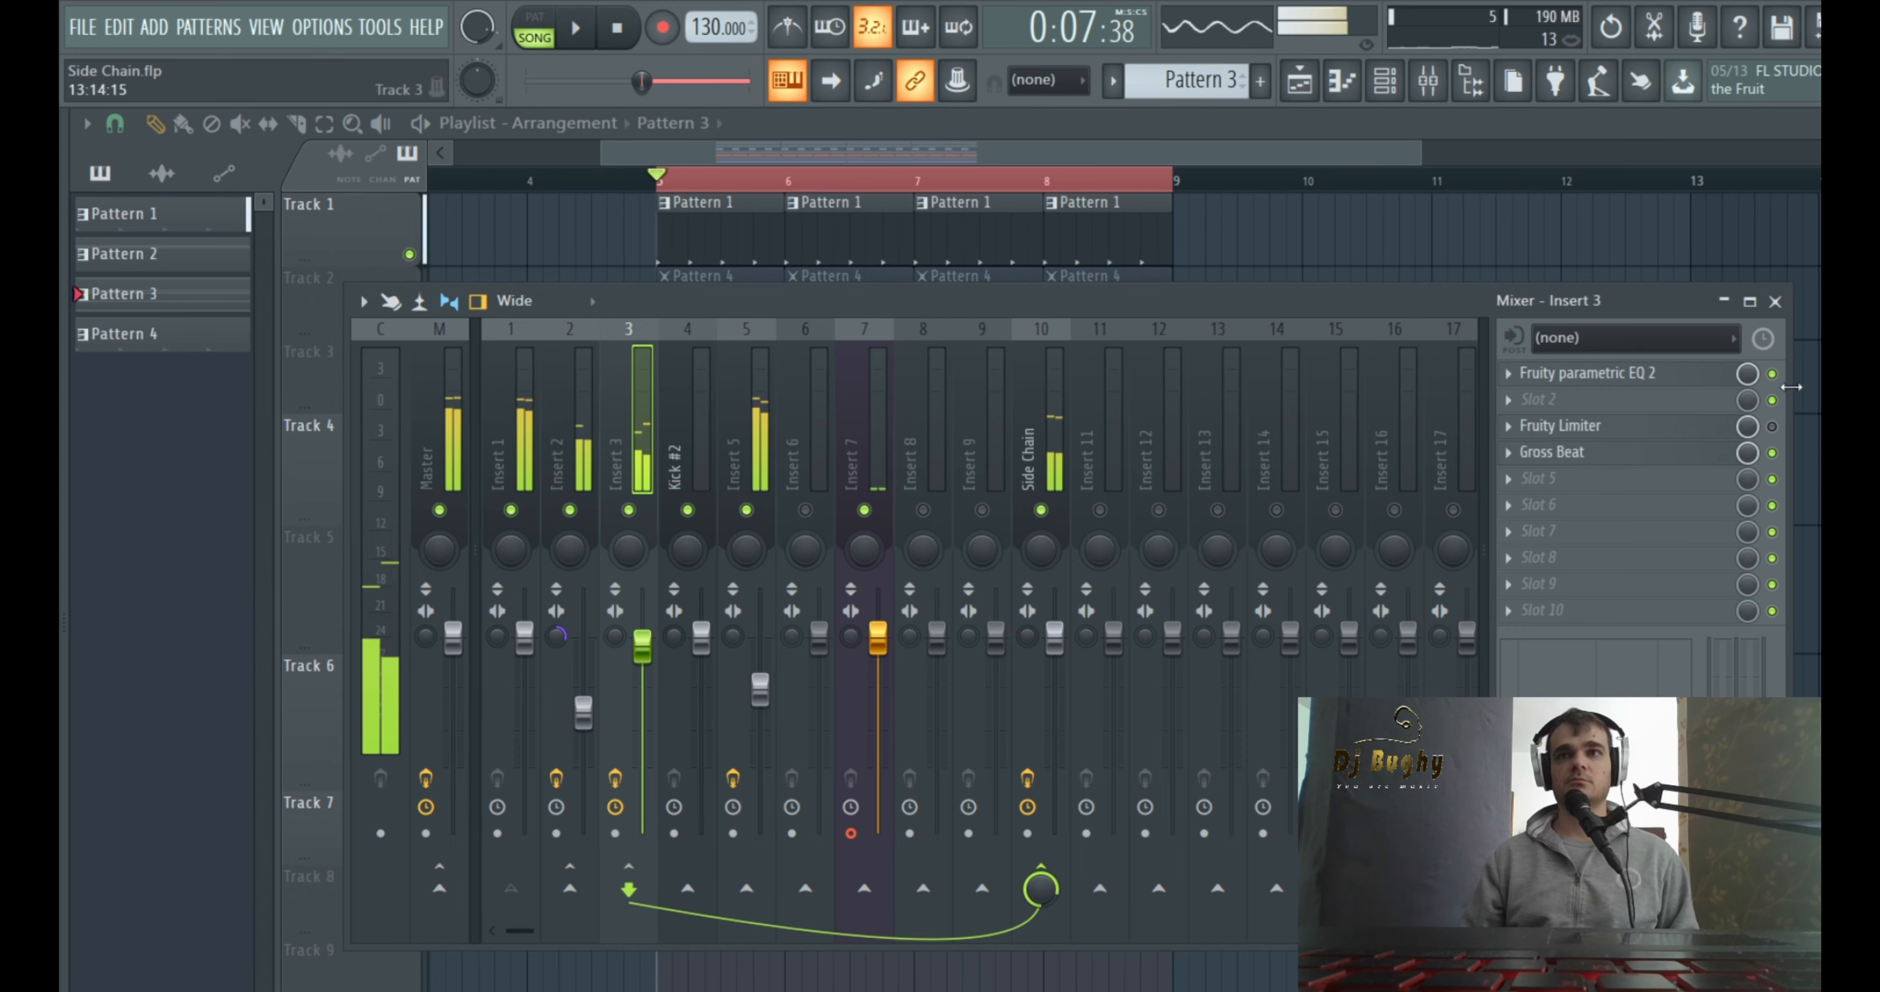
click(1776, 302)
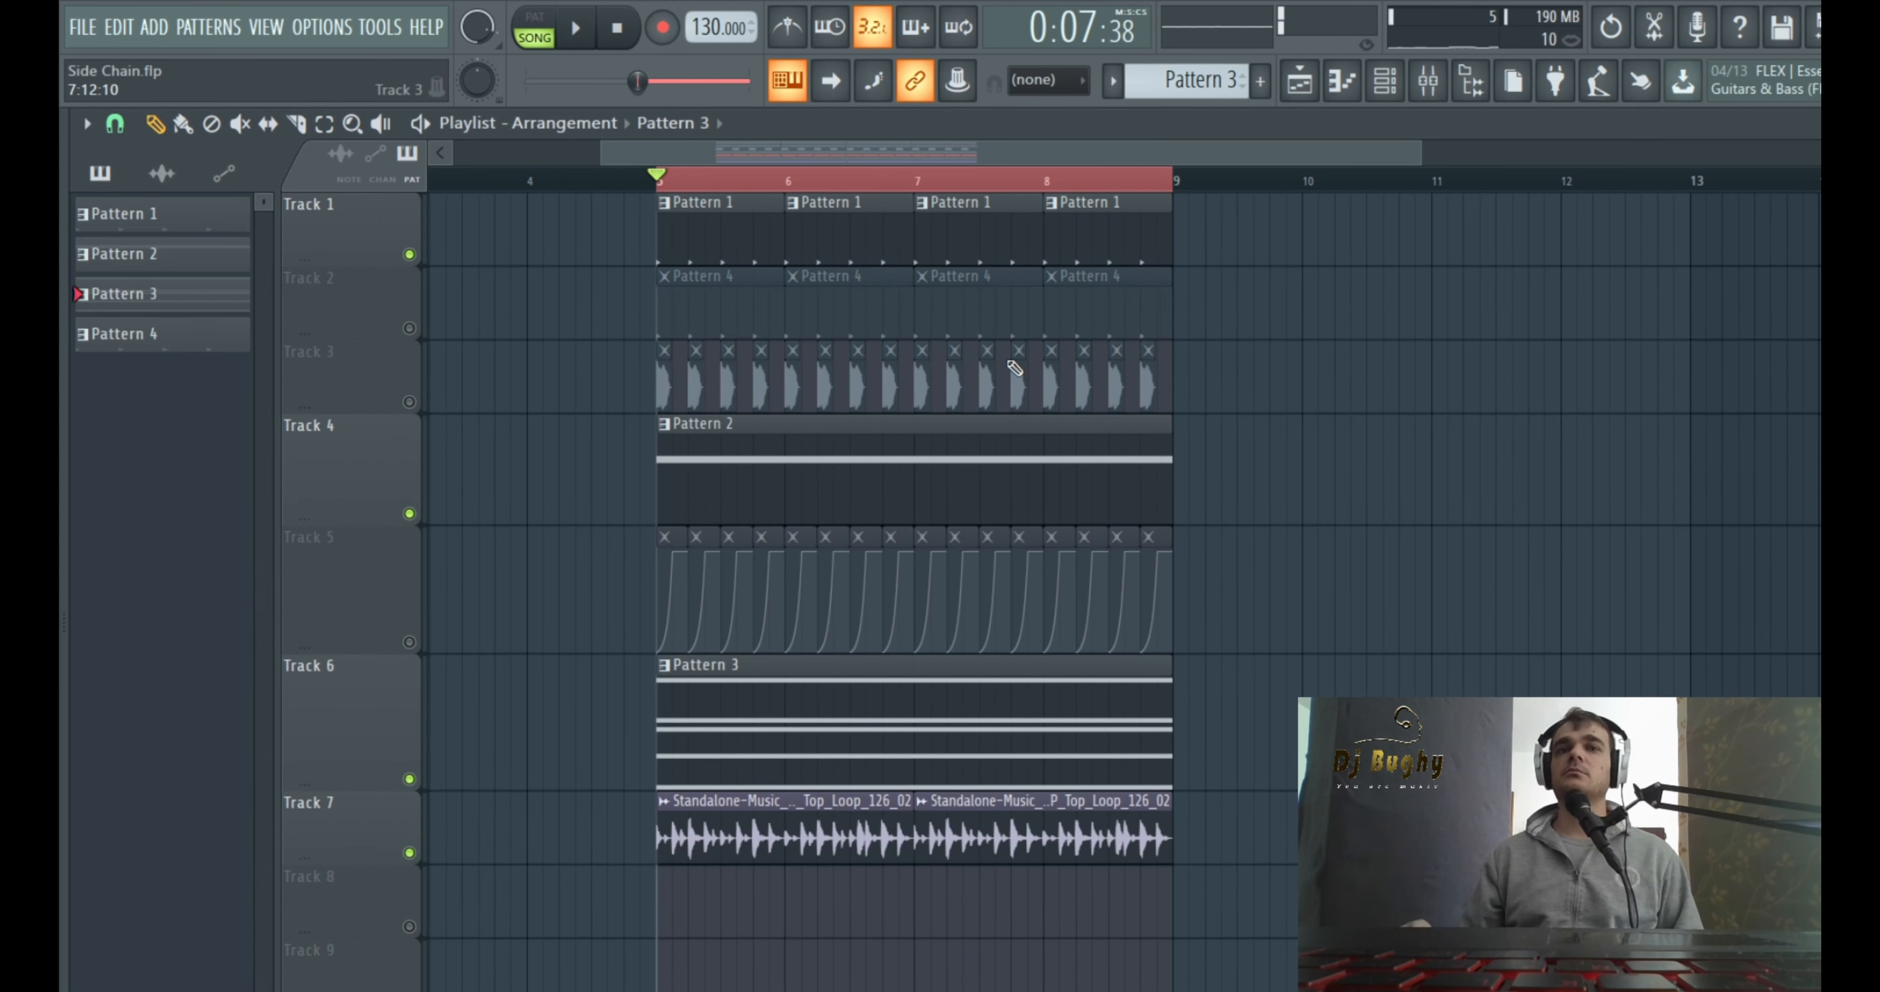
click(1429, 79)
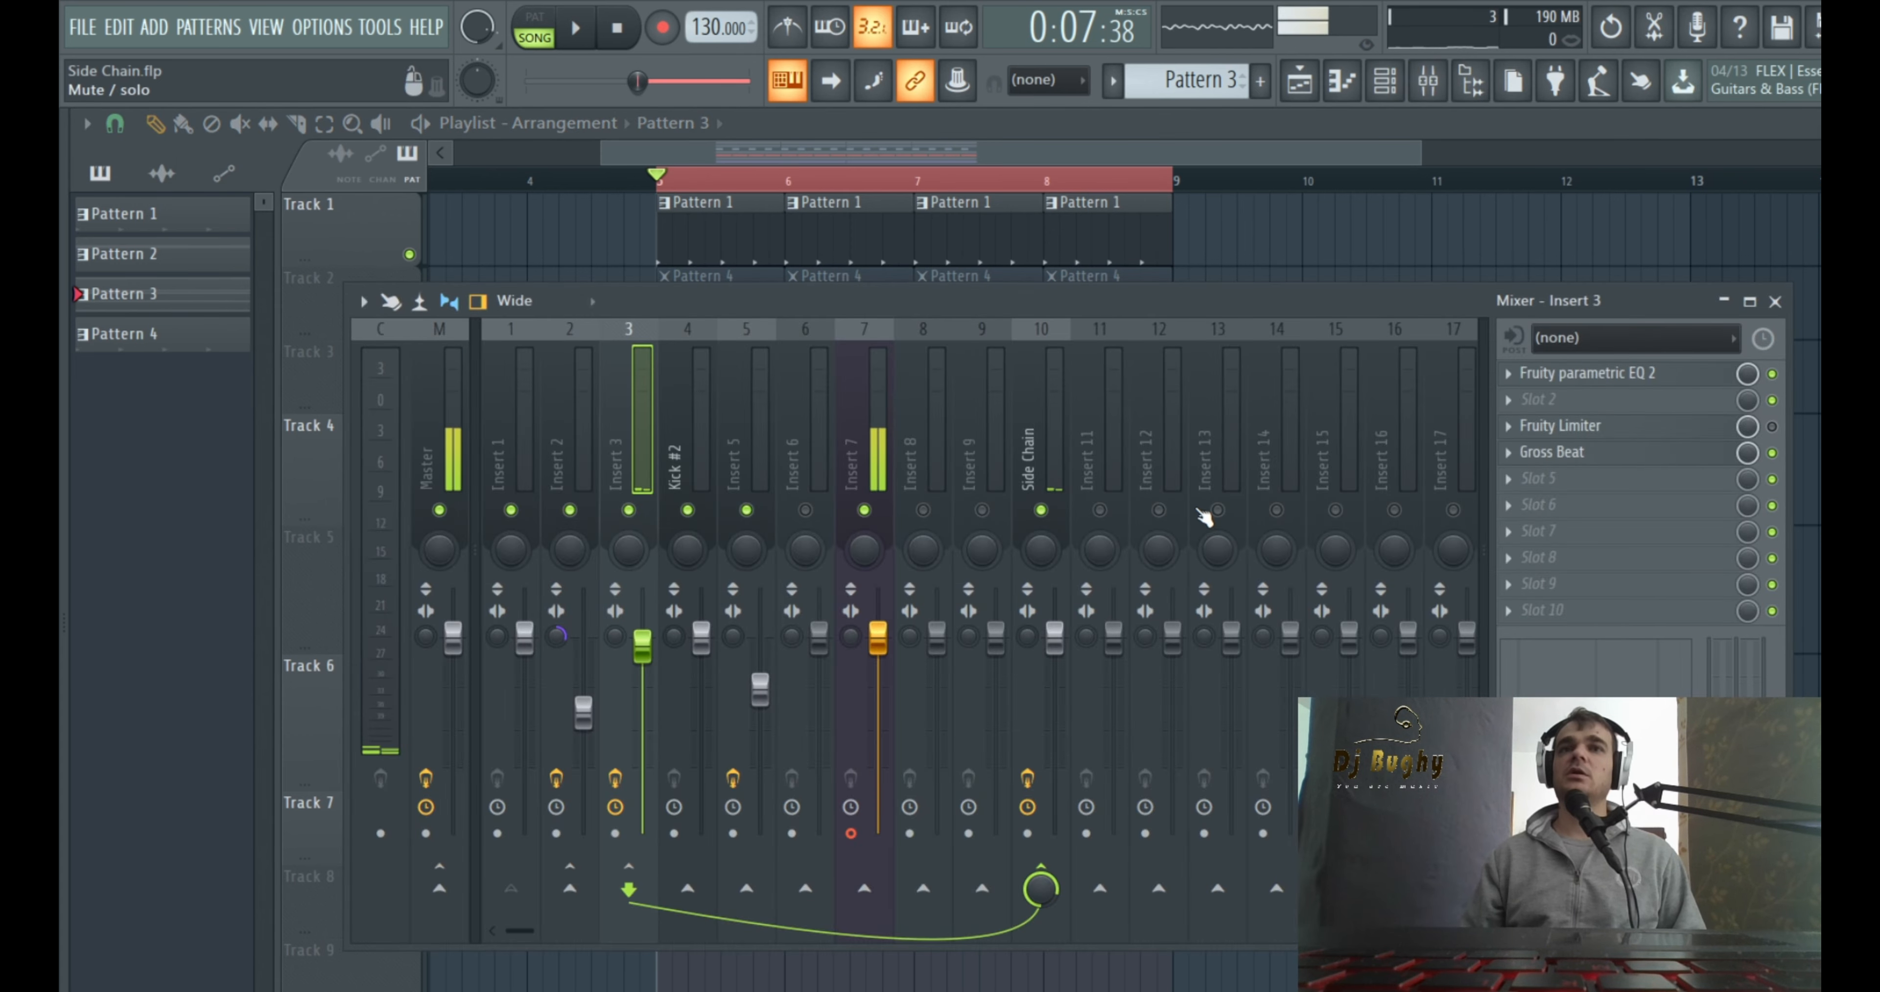
drag(1140, 304, 1200, 326)
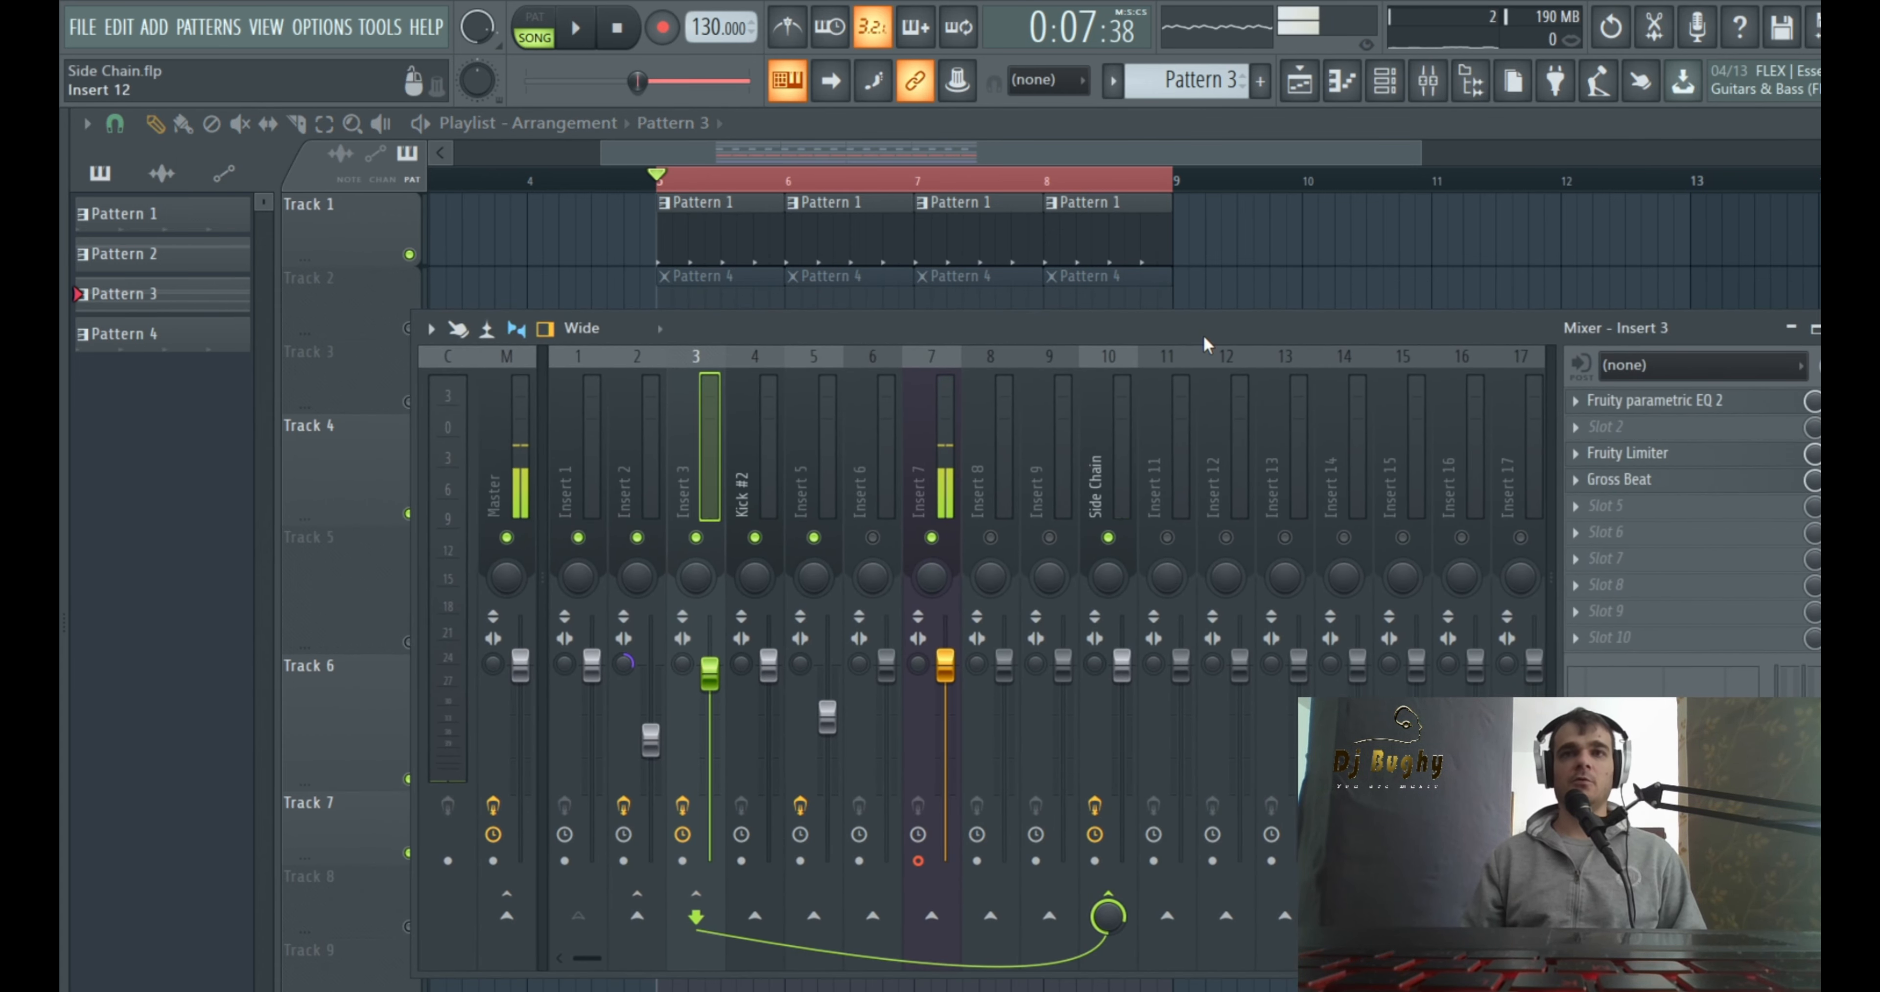
drag(1205, 334, 1221, 289)
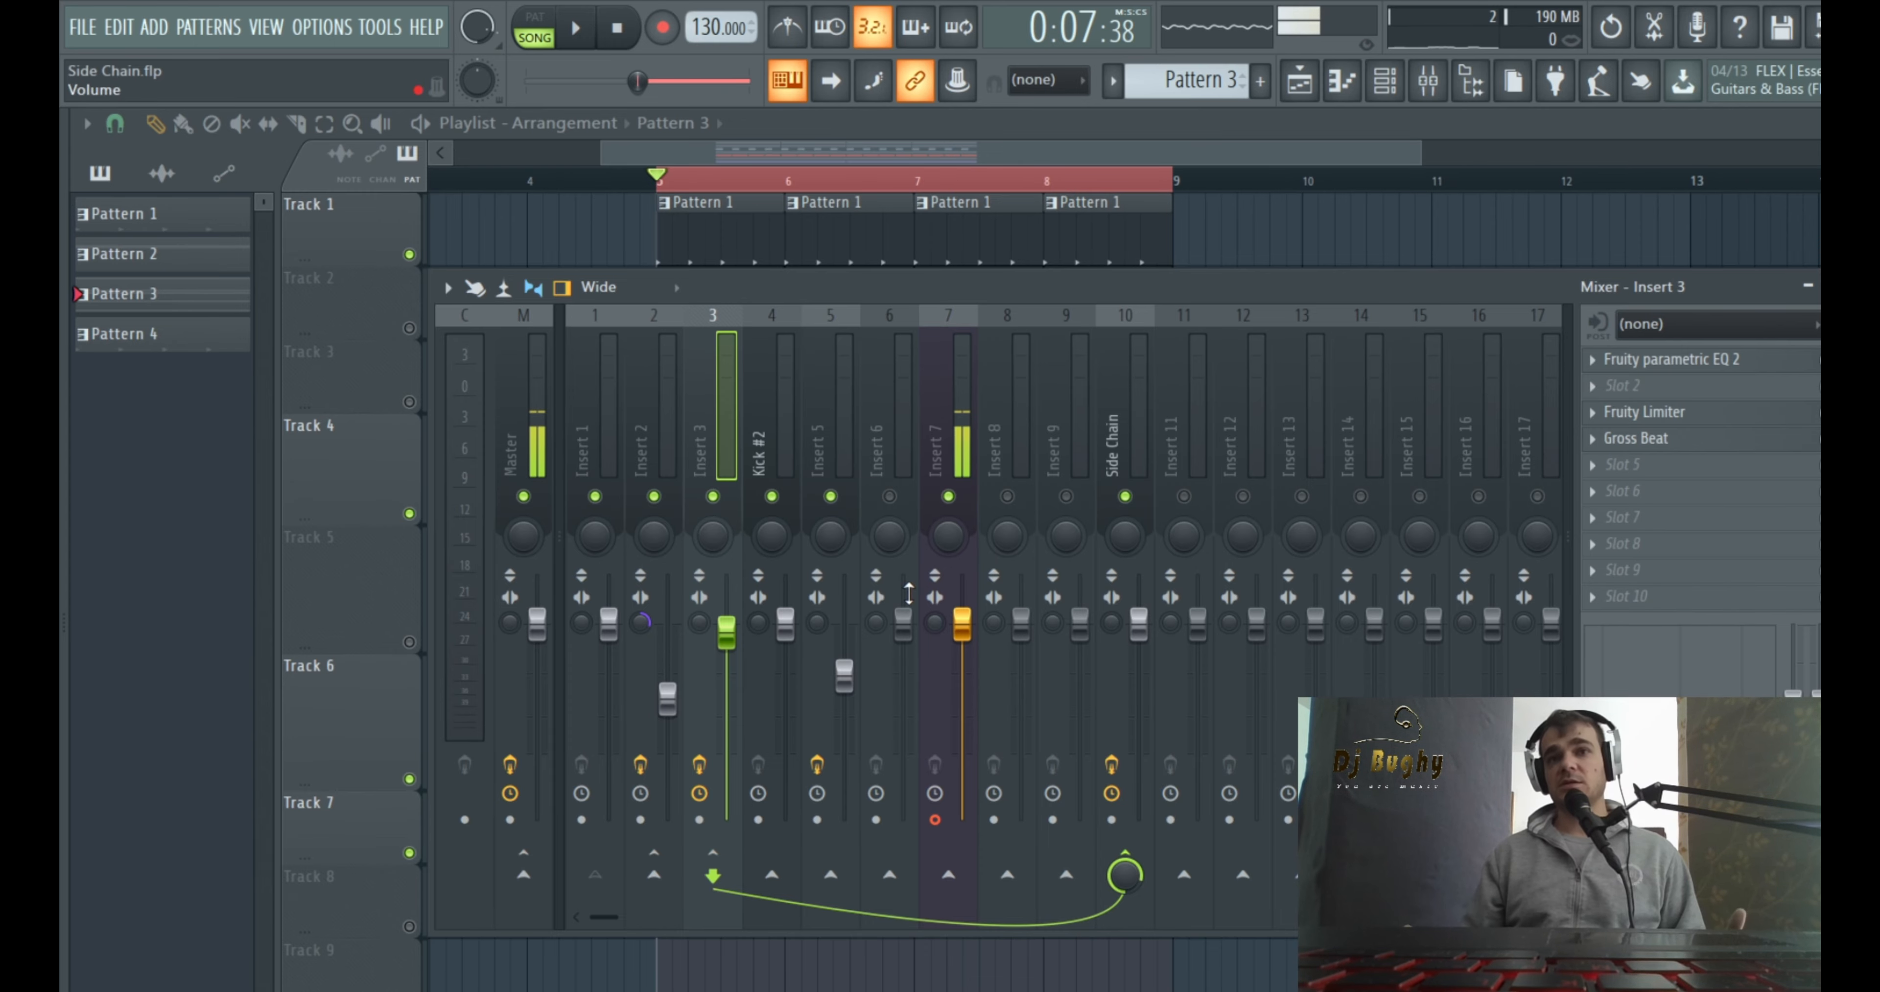
mouse_move(1276, 292)
mouse_down()
mouse_move(1289, 334)
mouse_move(1278, 315)
mouse_up()
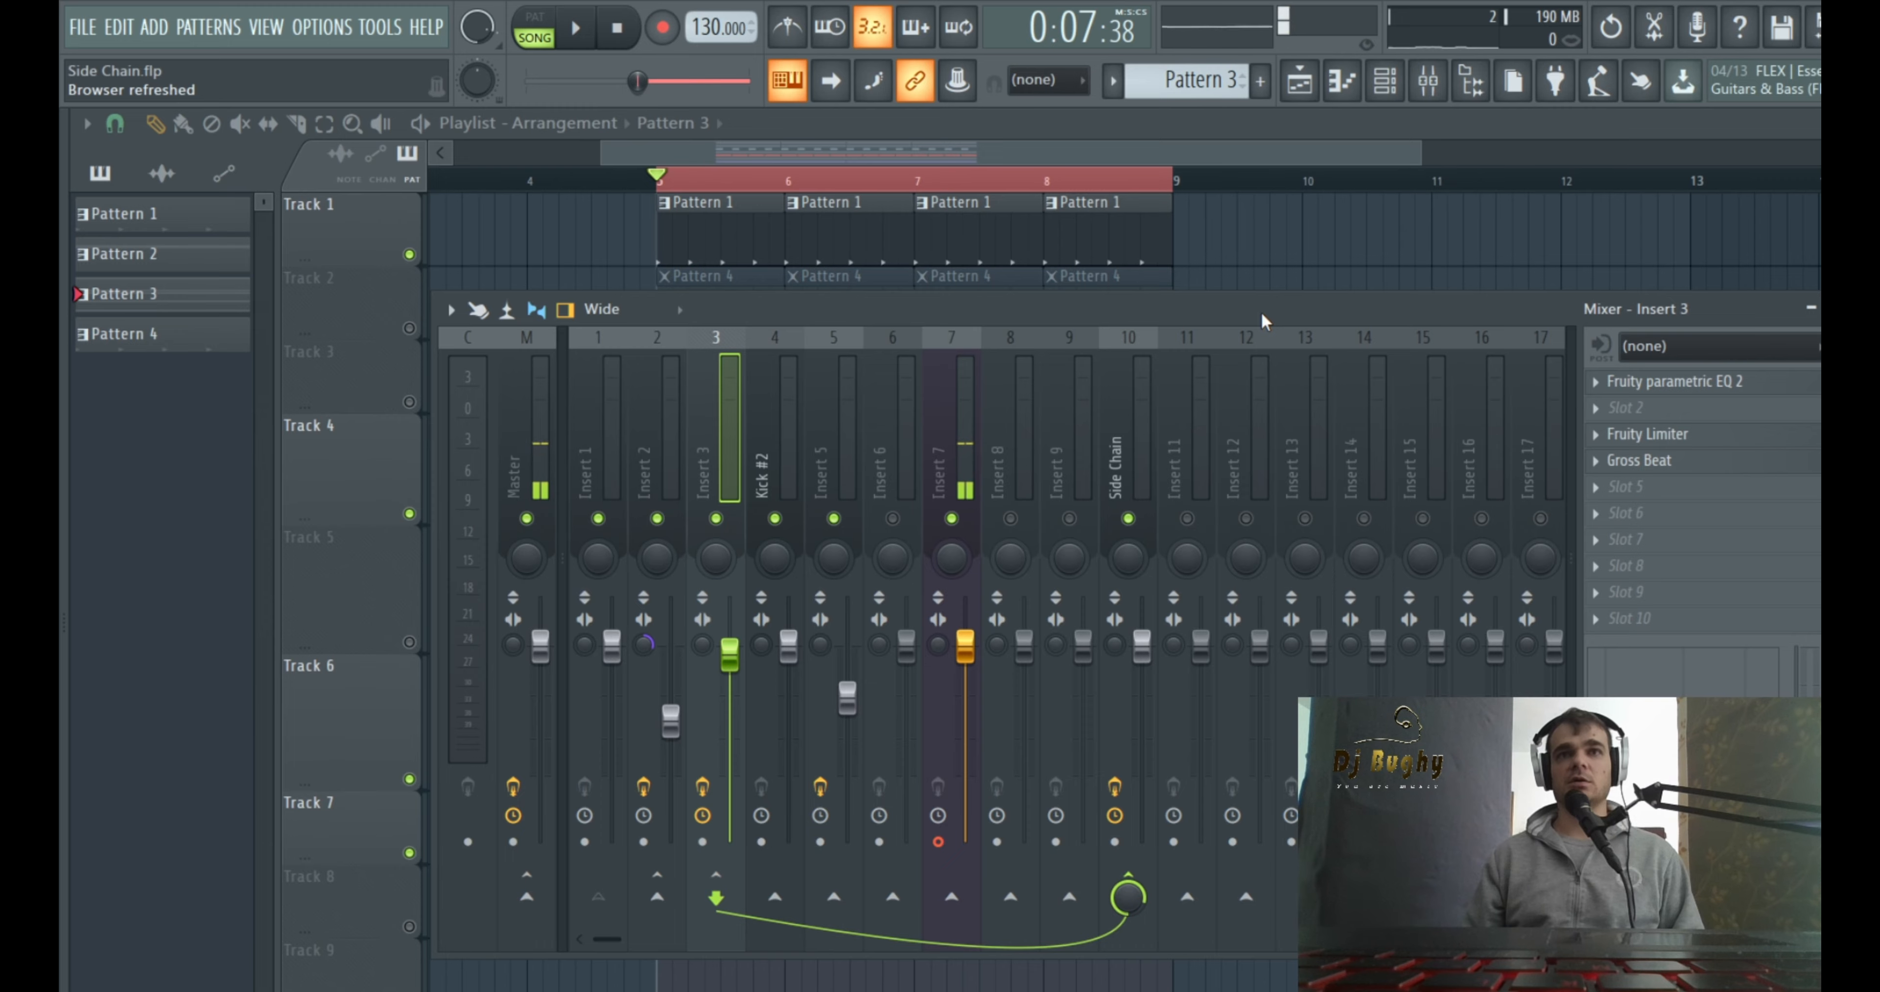
drag(1174, 148, 1155, 147)
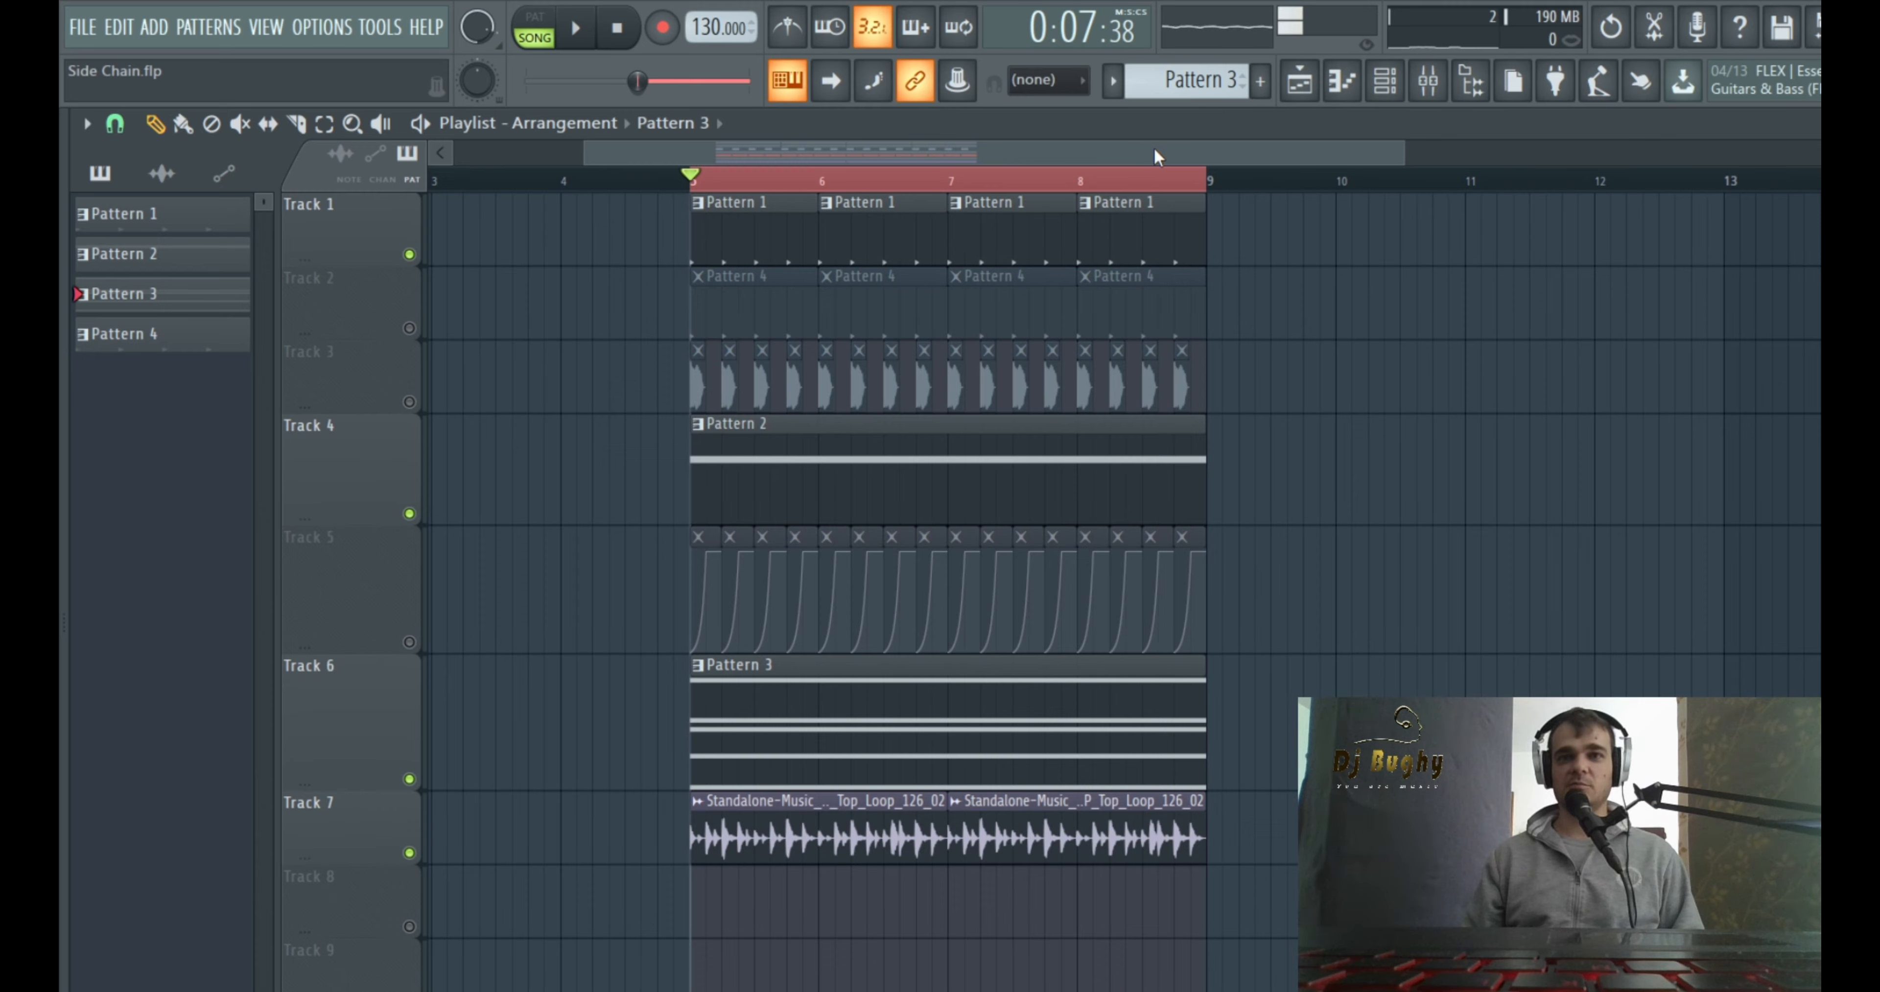